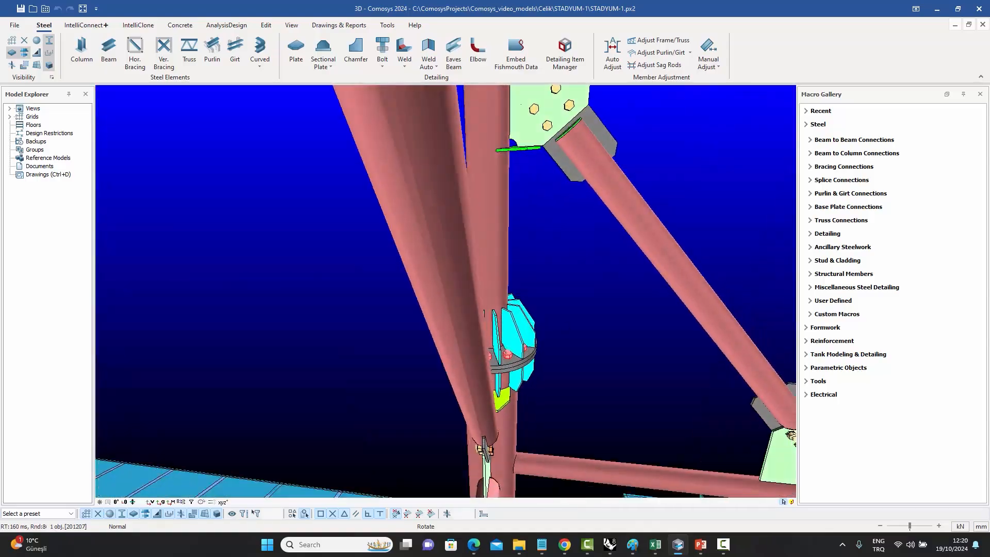
pyautogui.moveTo(489, 320); pyautogui.dragTo(521, 366, button='middle')
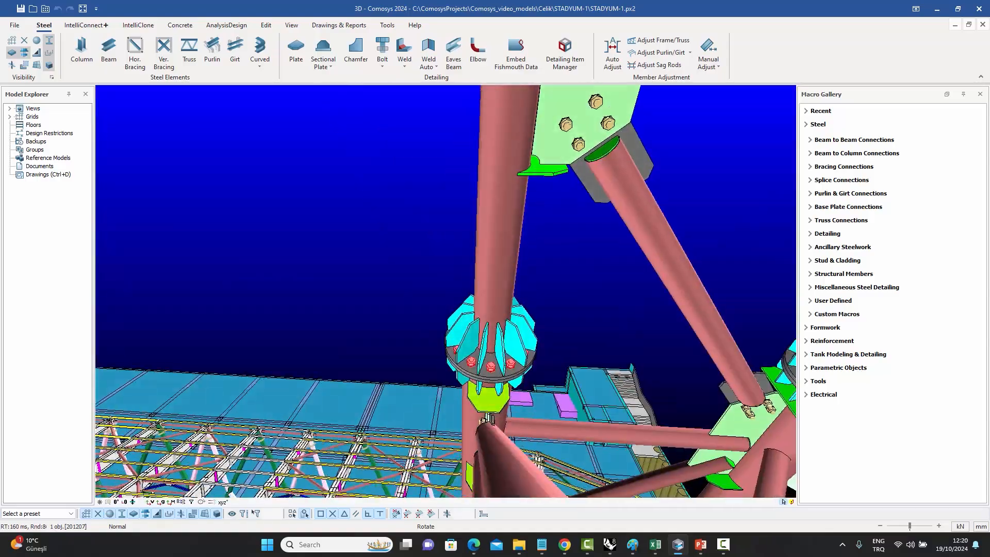
pyautogui.moveTo(495, 299); pyautogui.dragTo(294, 206, button='middle')
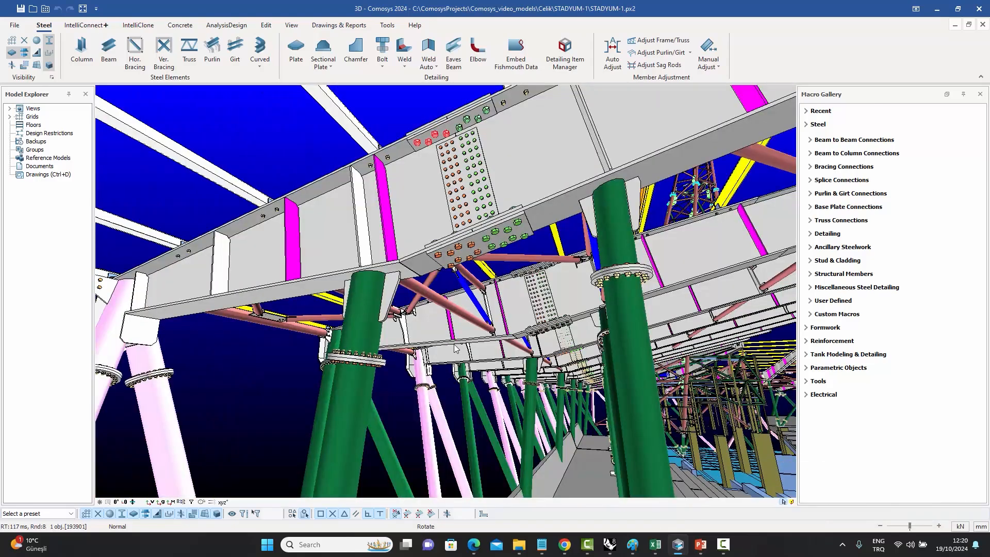
pyautogui.moveTo(494, 268); pyautogui.dragTo(203, 359, button='middle')
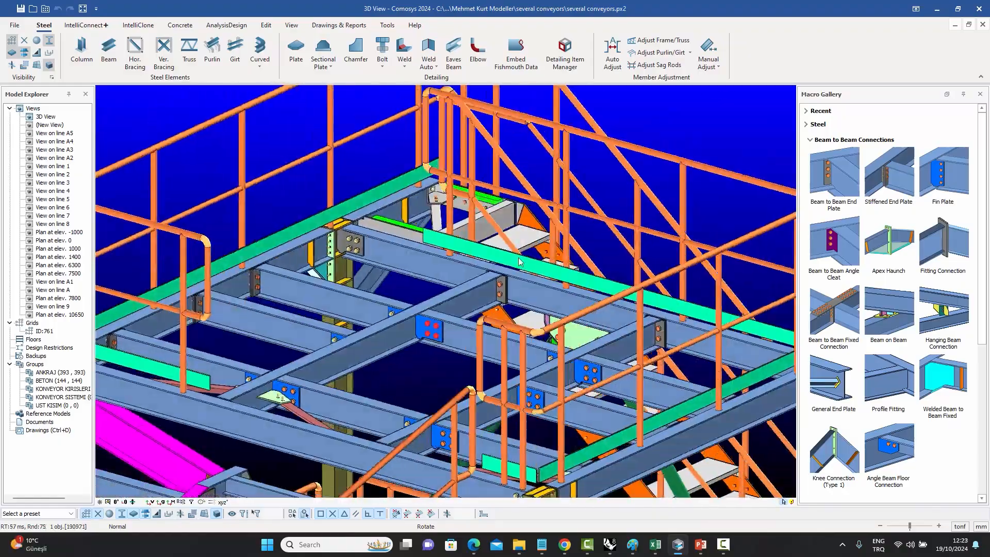
pyautogui.moveTo(443, 288); pyautogui.dragTo(289, 315, button='middle')
pyautogui.moveTo(446, 314); pyautogui.dragTo(537, 274, button='middle')
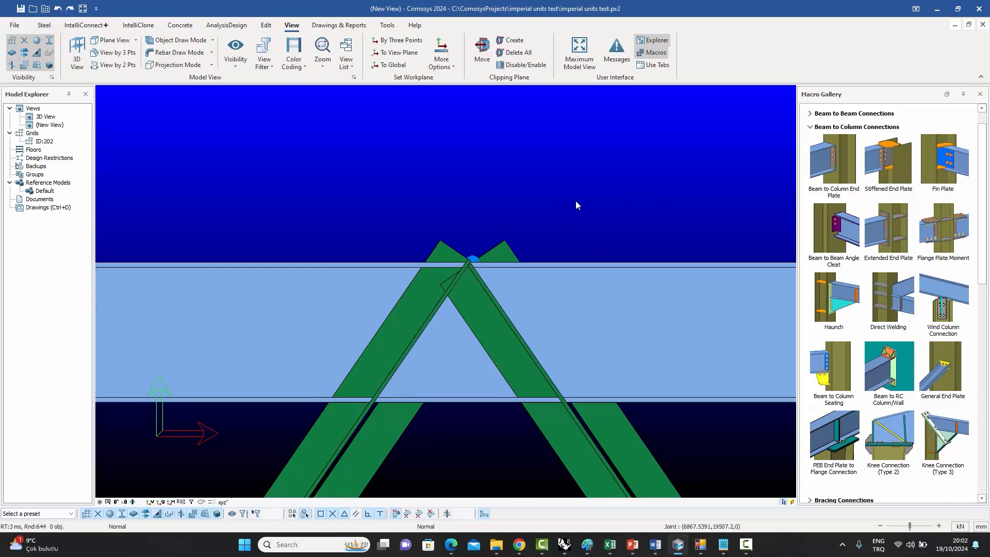
# Select the right diagonal member and zoom in on its apex and bottom joints to inspect them.
pyautogui.click(611, 440)
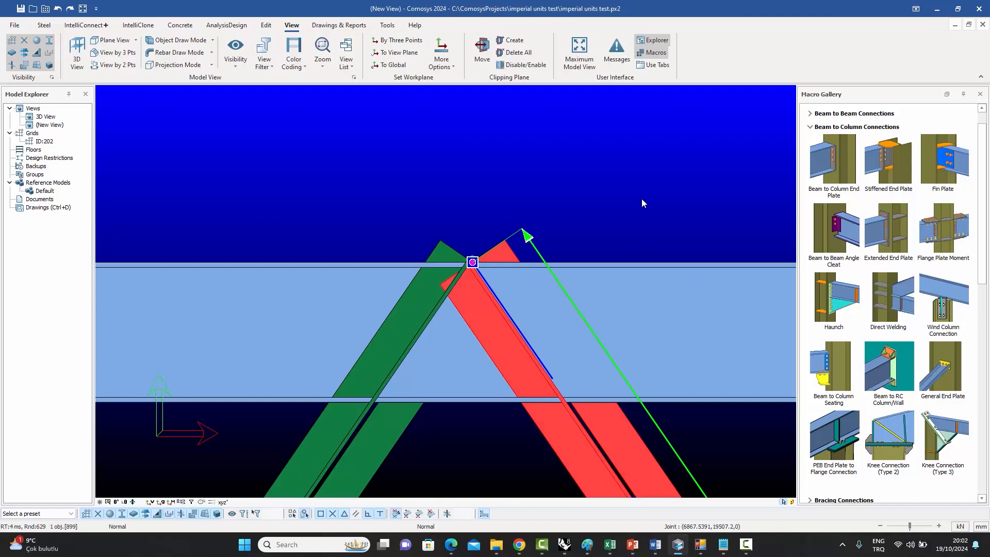
pyautogui.scroll(-10, 626, 184)
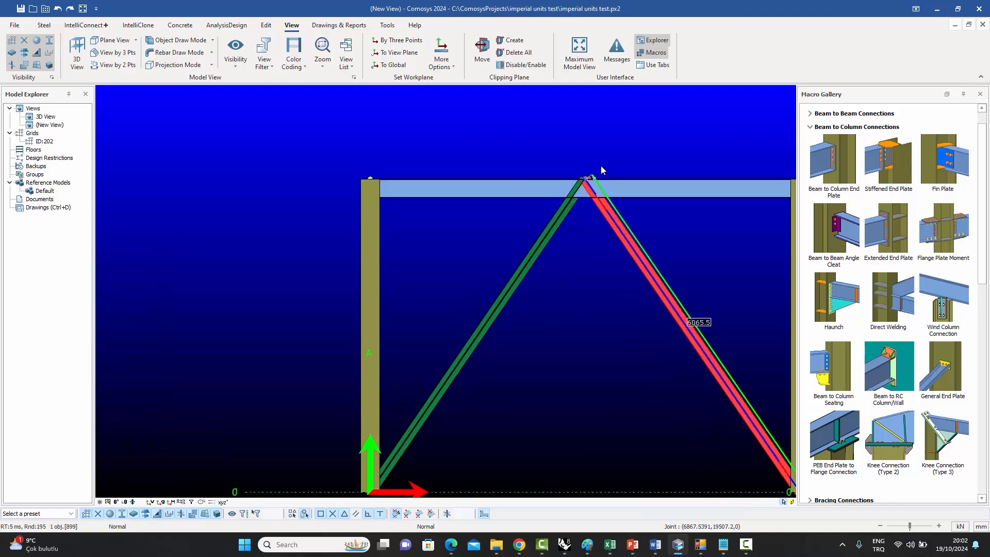
pyautogui.moveTo(648, 227); pyautogui.dragTo(562, 232, button='middle')
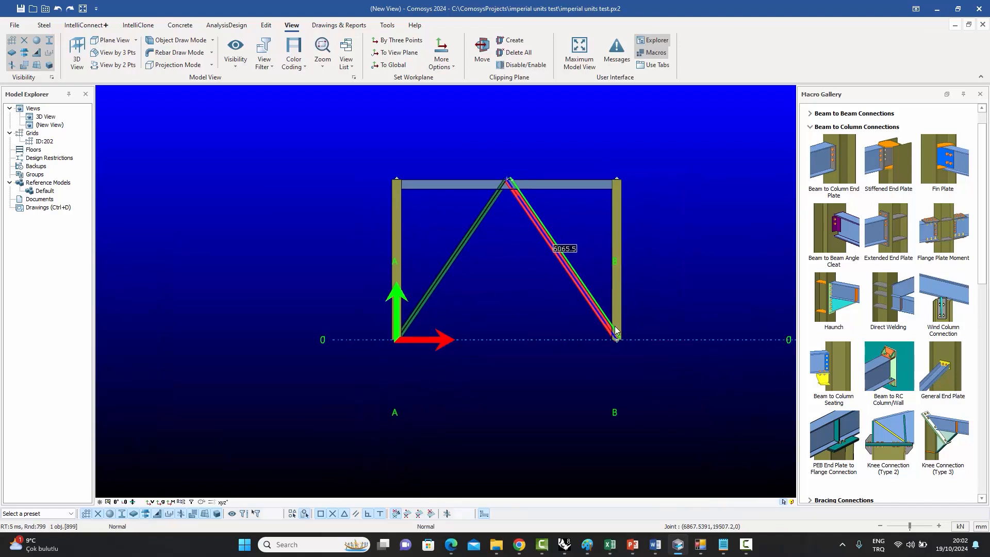
pyautogui.scroll(6, 614, 325)
pyautogui.scroll(3, 642, 334)
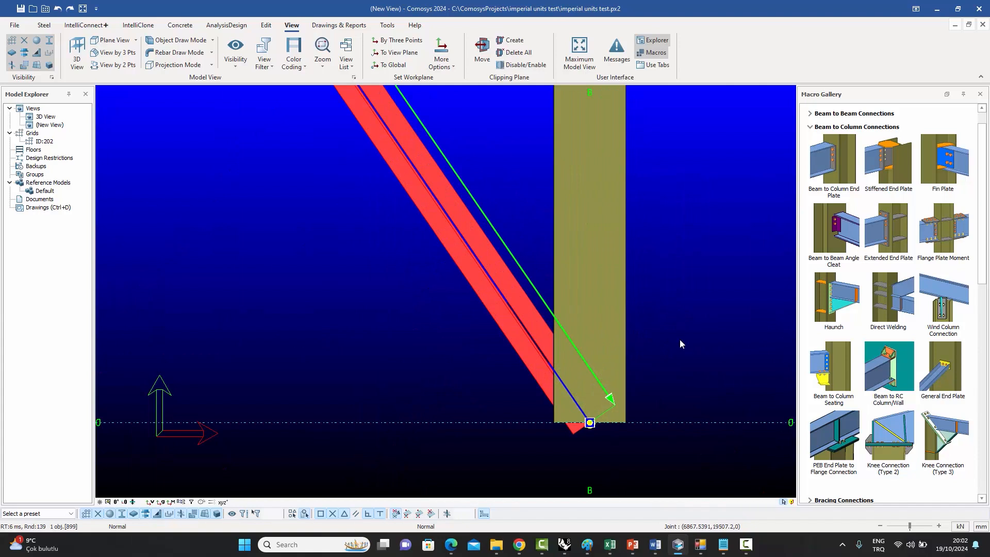
pyautogui.scroll(3, 675, 350)
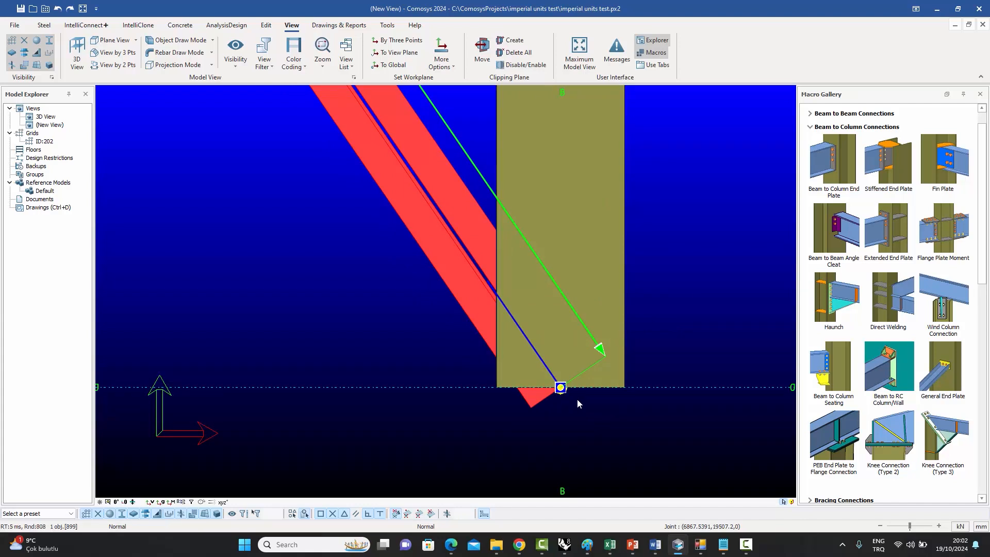
pyautogui.scroll(-5, 593, 406)
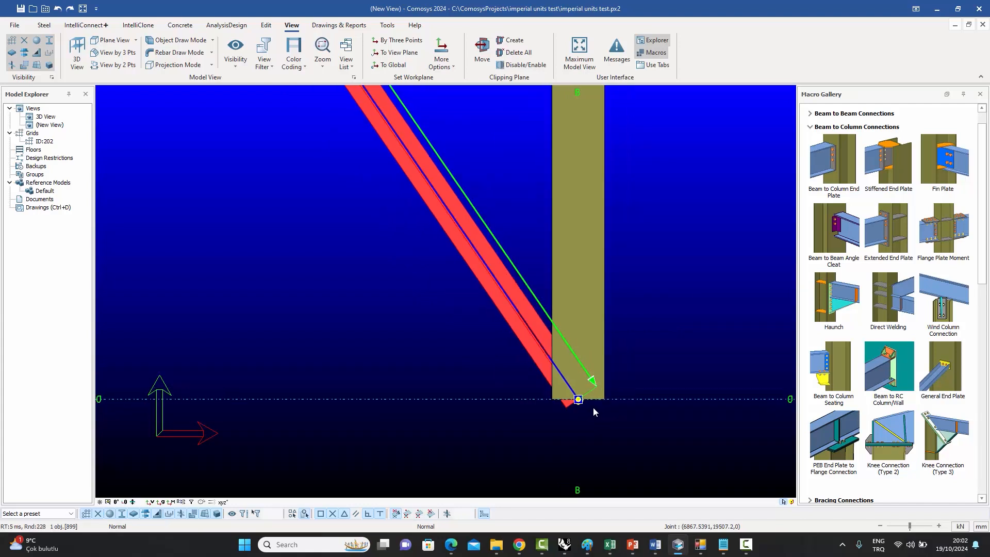
pyautogui.scroll(5, 482, 288)
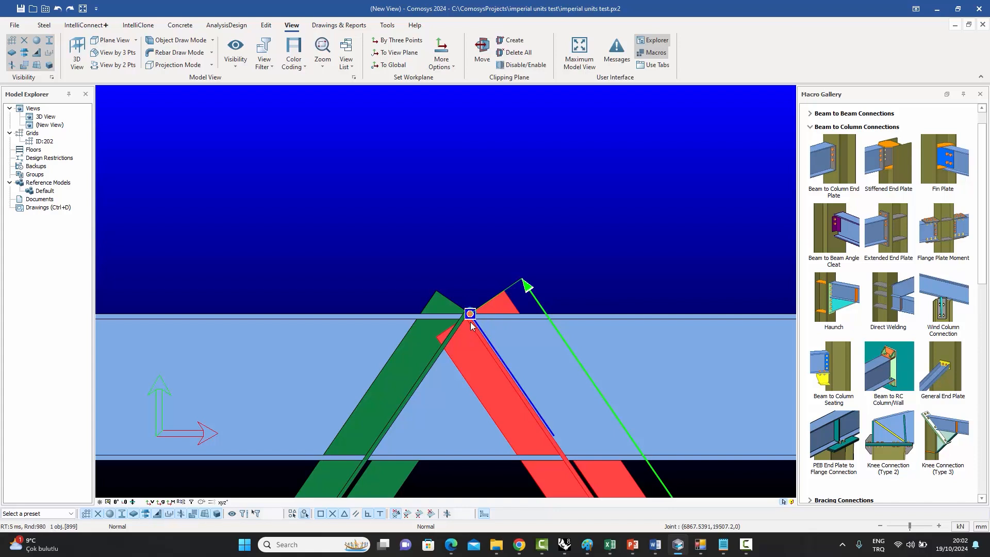
pyautogui.scroll(5, 472, 329)
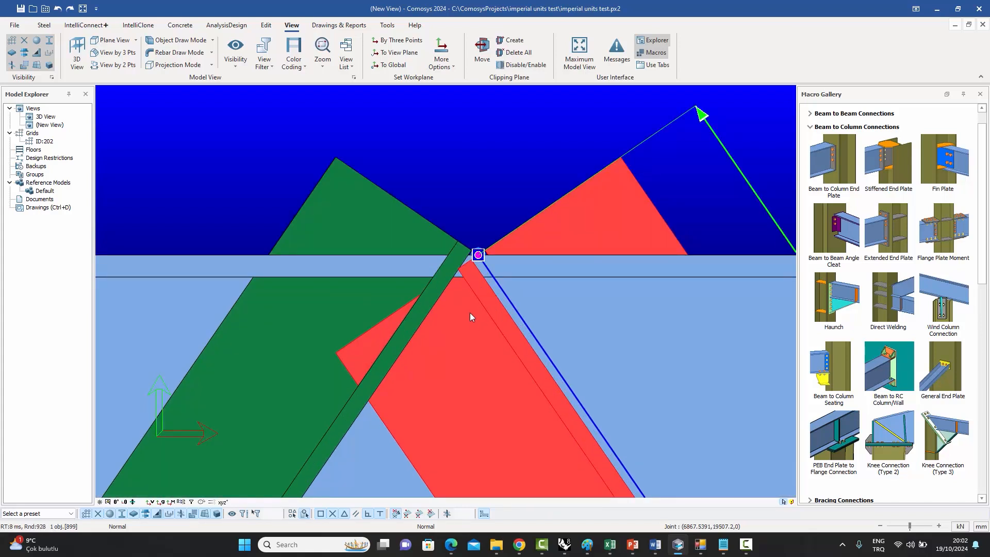
pyautogui.scroll(-5, 469, 312)
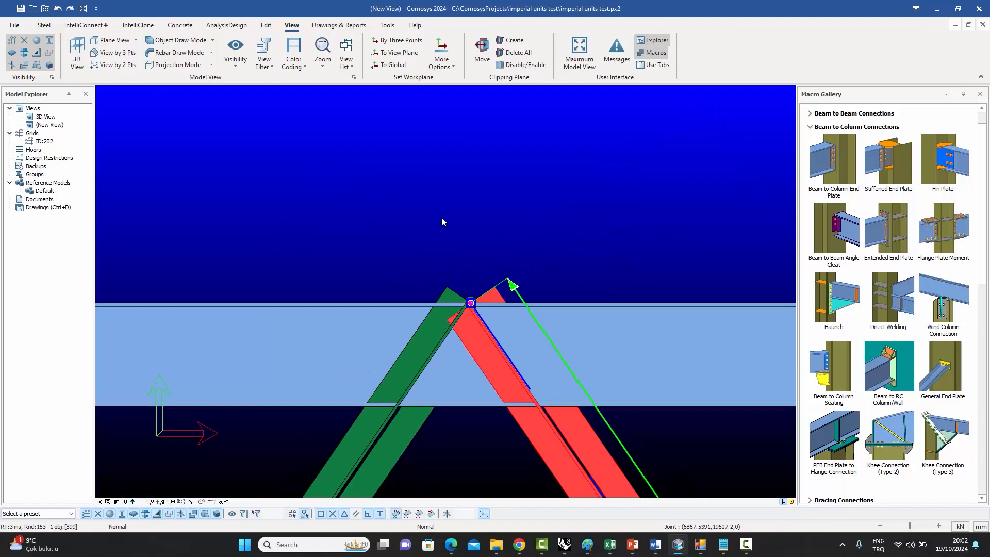
pyautogui.scroll(-3, 443, 223)
pyautogui.scroll(-2, 518, 165)
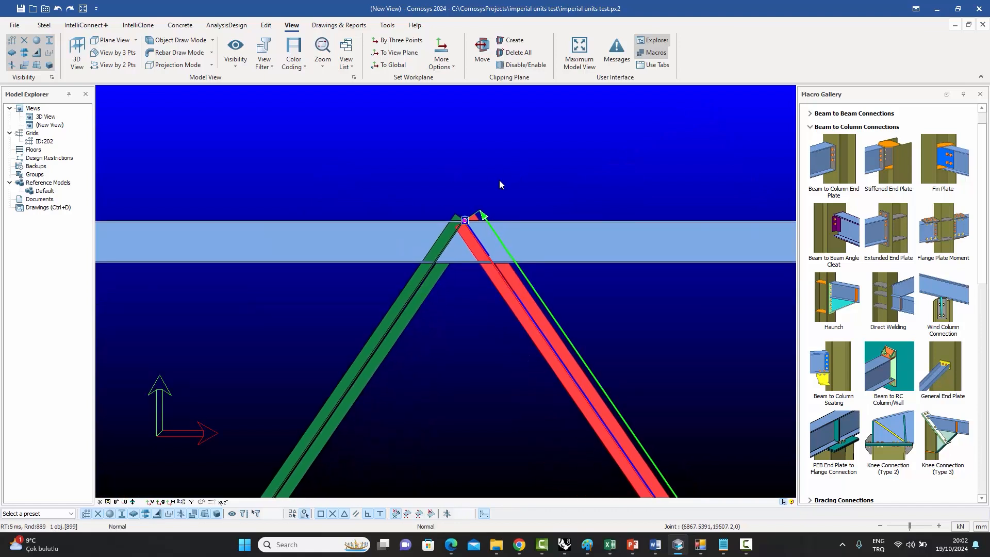
pyautogui.scroll(1, 498, 181)
pyautogui.scroll(1, 501, 182)
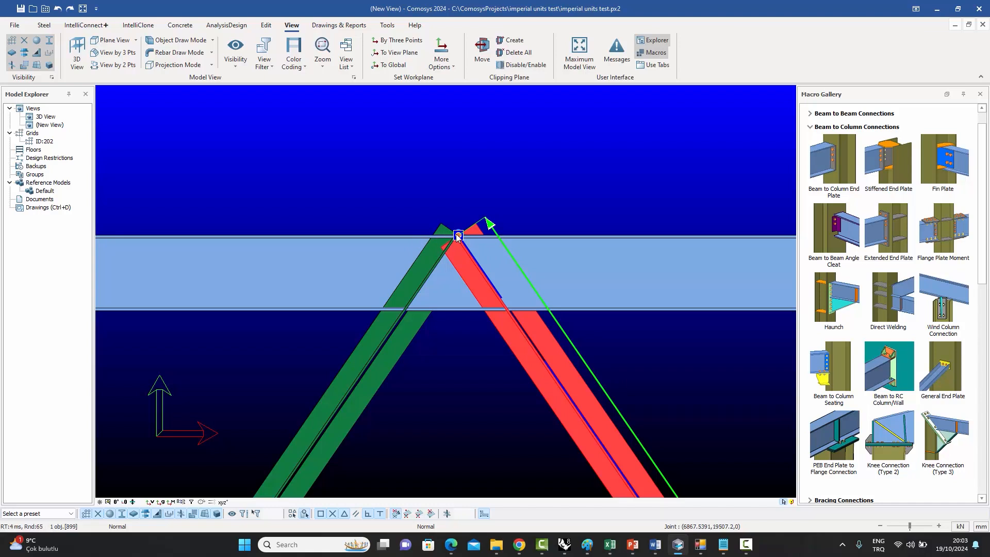
# Try extending the right diagonal's top end by a distance of 300 and undo the change.
pyautogui.click(488, 224)
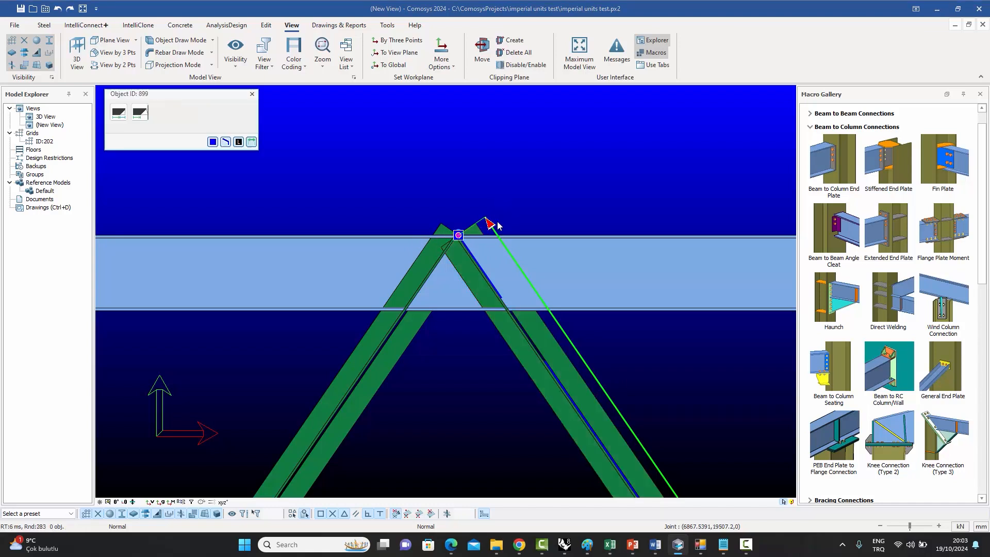
pyautogui.click(119, 112)
pyautogui.click(194, 133)
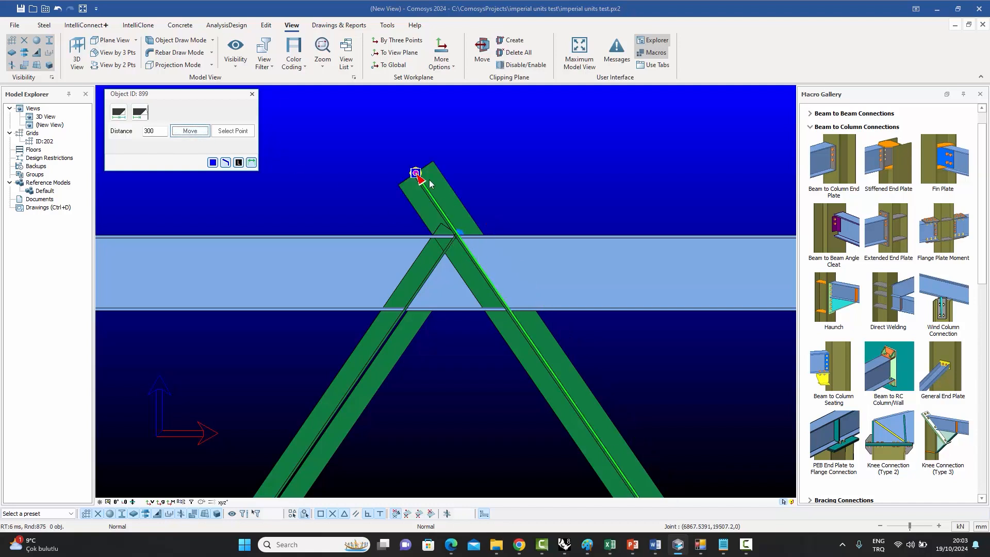
pyautogui.click(252, 95)
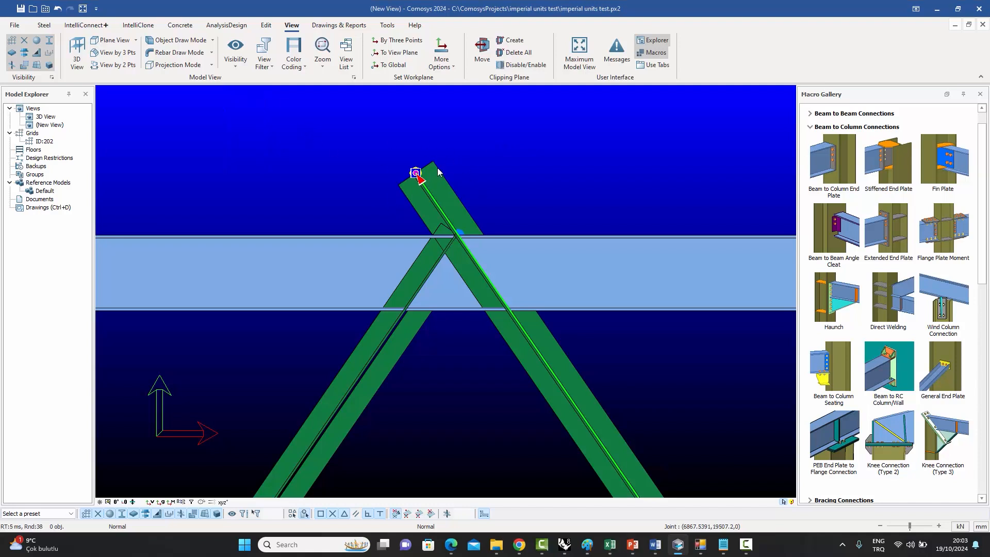
pyautogui.hotkey('ctrl', 'z')
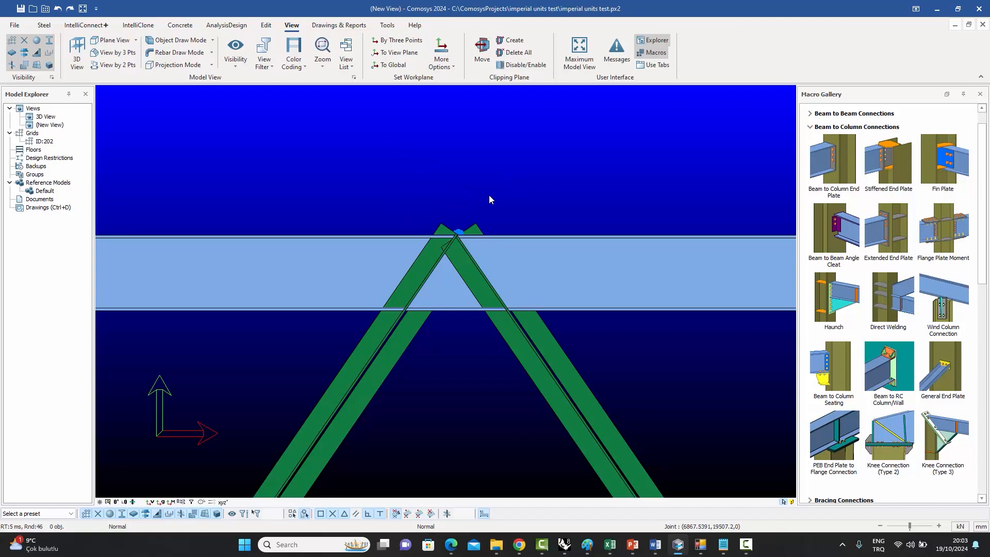
# Try moving the right diagonal's top end by X -500 and Y 150.
pyautogui.click(507, 333)
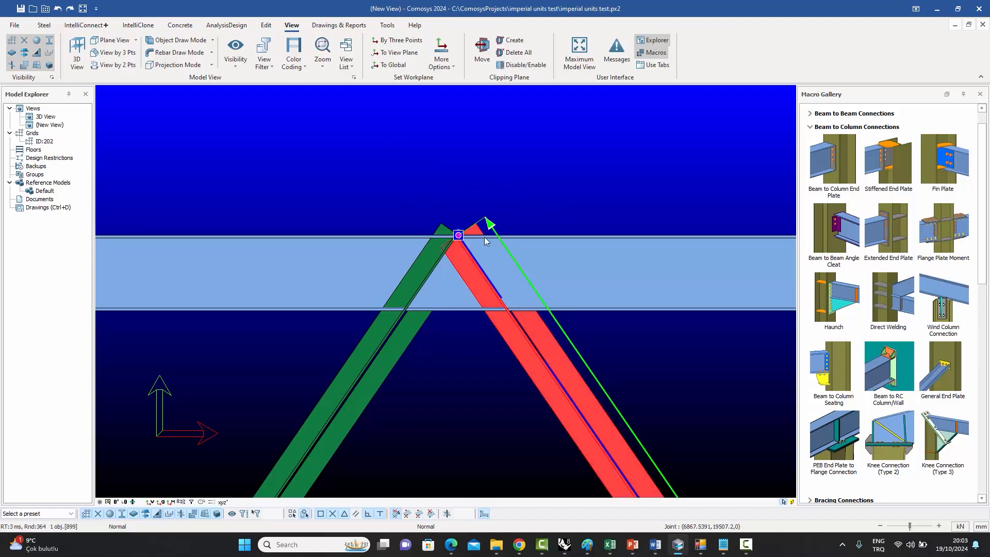
pyautogui.click(474, 264)
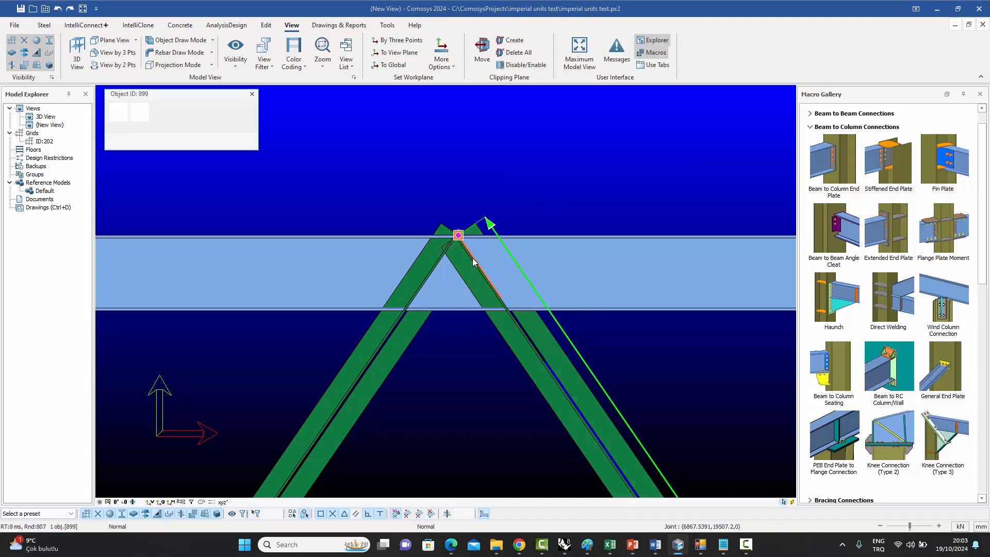
pyautogui.click(119, 113)
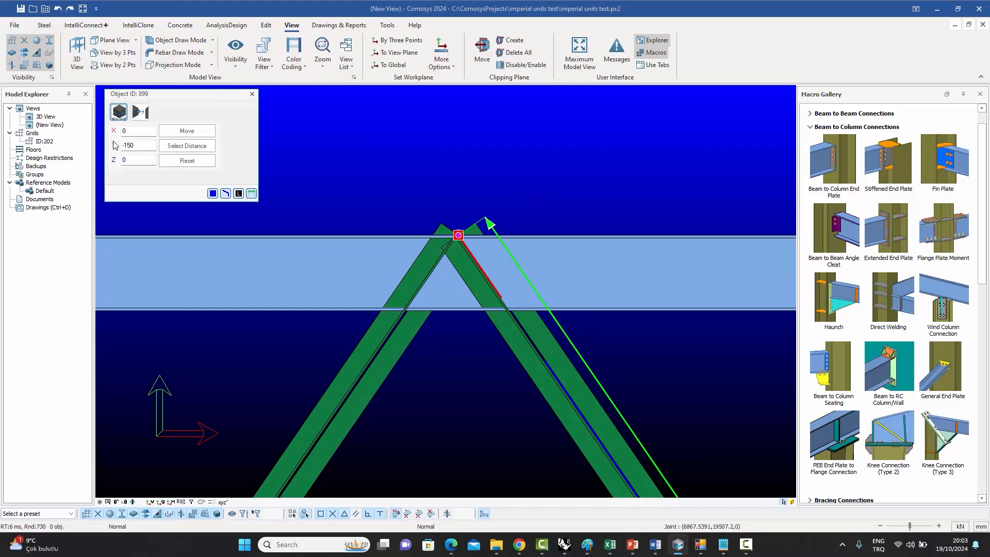
pyautogui.click(133, 131)
pyautogui.write('-500')
pyautogui.click(145, 145)
pyautogui.write('150')
pyautogui.click(191, 132)
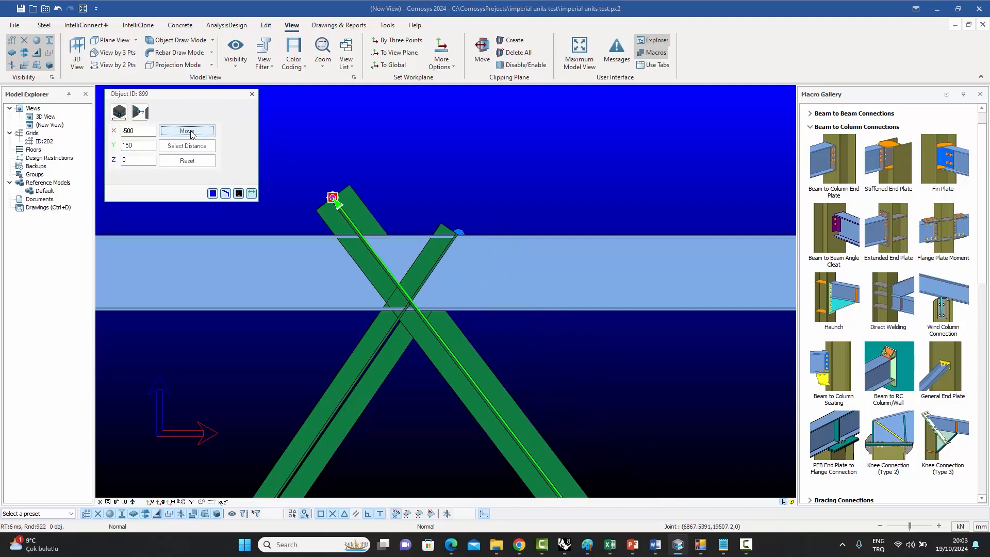
pyautogui.click(252, 94)
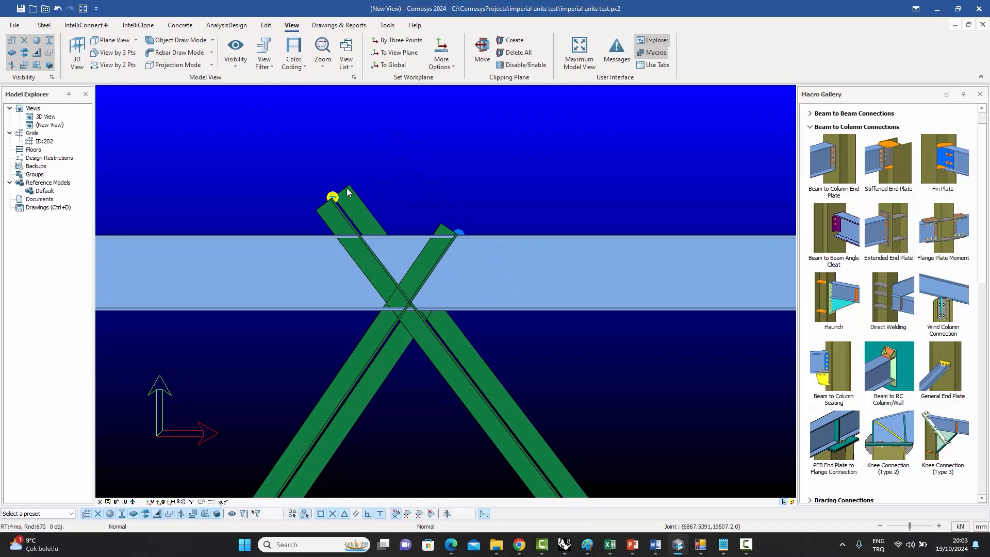
pyautogui.click(447, 205)
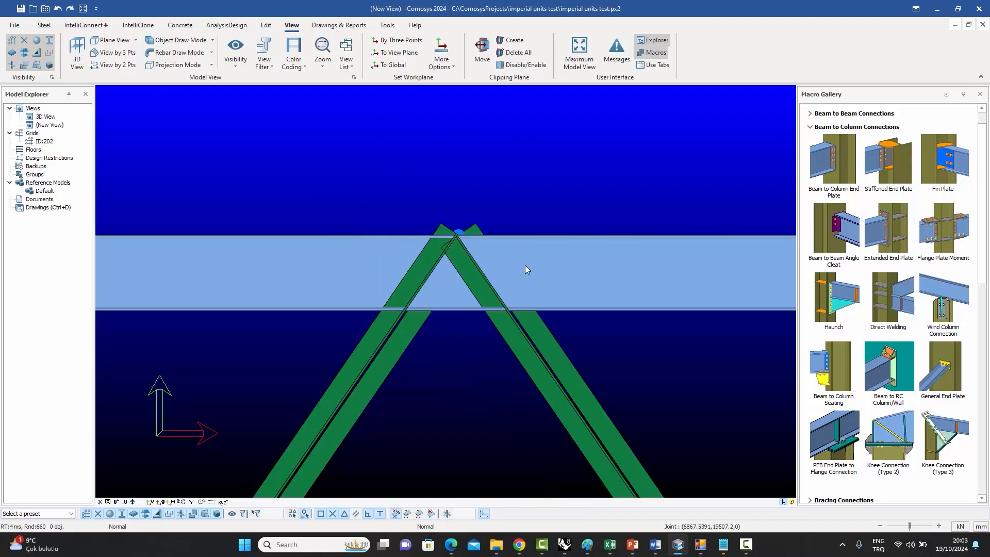
# Move the right diagonal's top end by X 0 and Y -150.
pyautogui.click(513, 334)
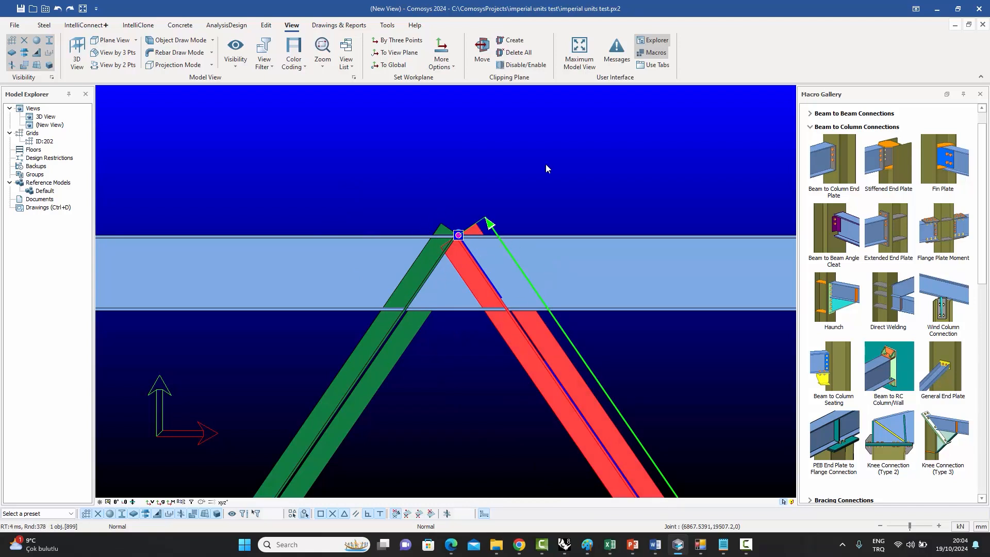
pyautogui.press('Escape')
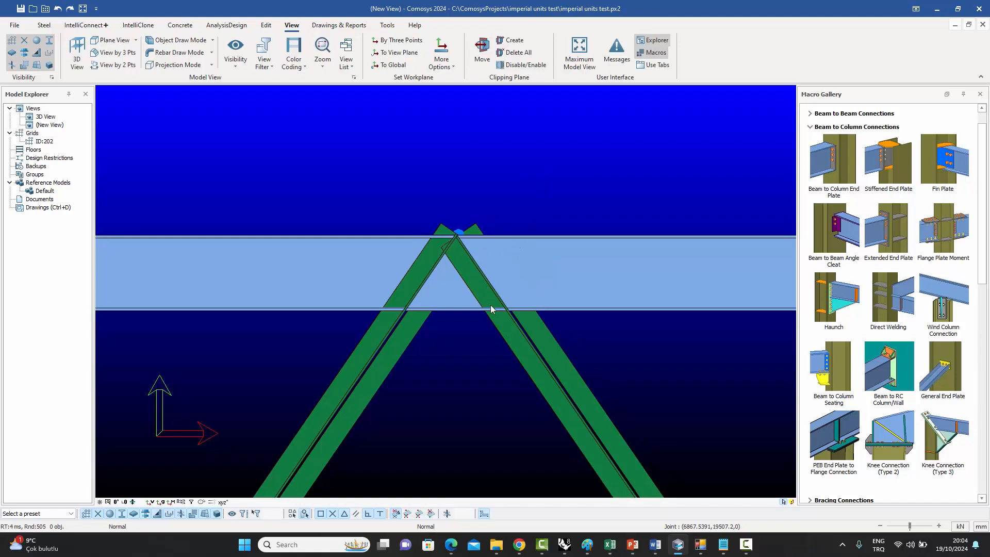
pyautogui.click(511, 335)
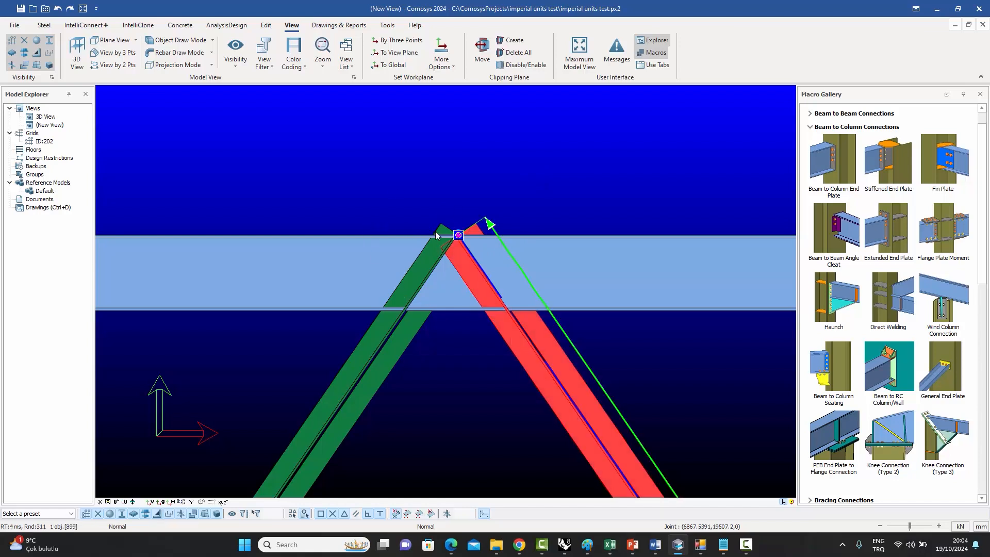
pyautogui.click(458, 235)
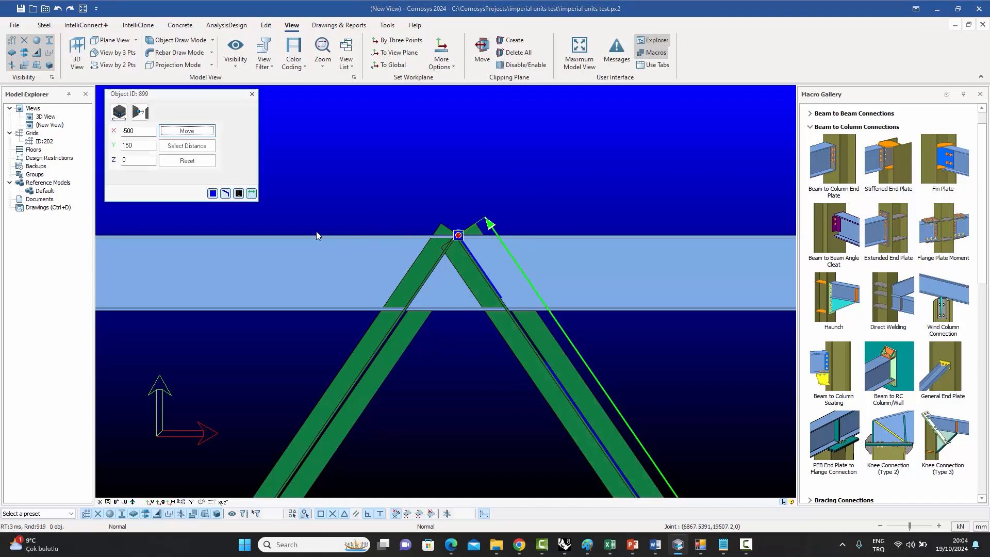
pyautogui.doubleClick(129, 131)
pyautogui.write('0')
pyautogui.moveTo(141, 146); pyautogui.dragTo(63, 146)
pyautogui.write('-150')
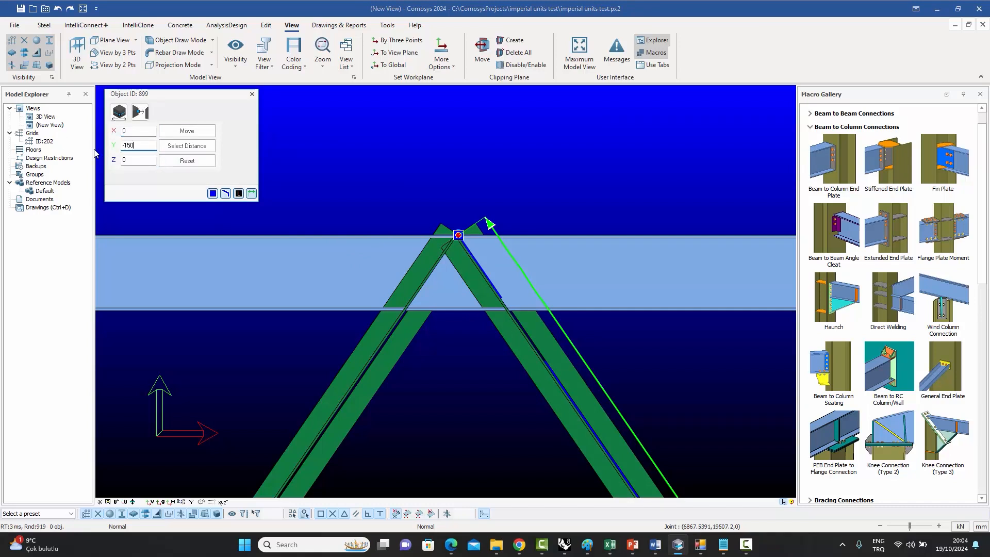
pyautogui.click(190, 132)
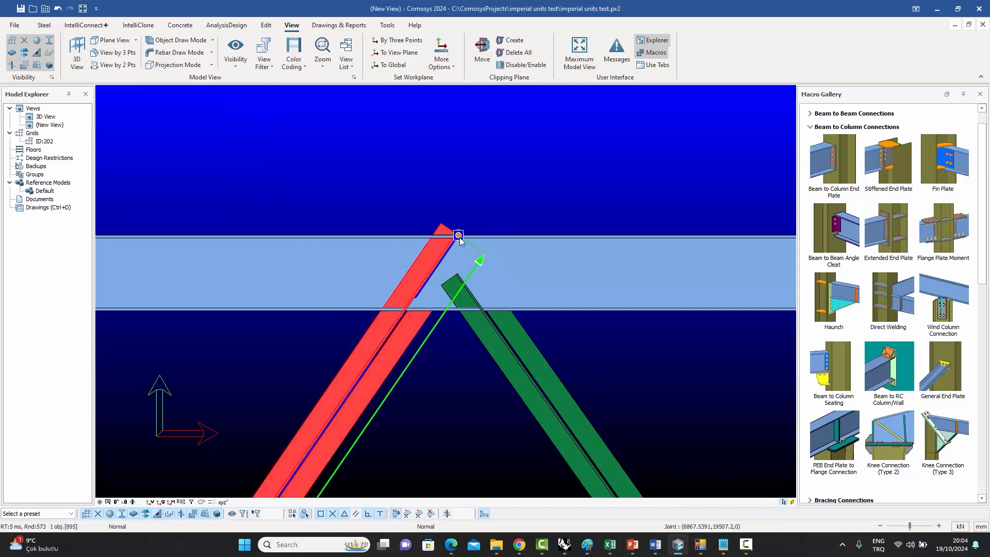
# Move the left diagonal's top end by the same X 0 and Y -150 offset.
pyautogui.click(458, 236)
pyautogui.click(186, 131)
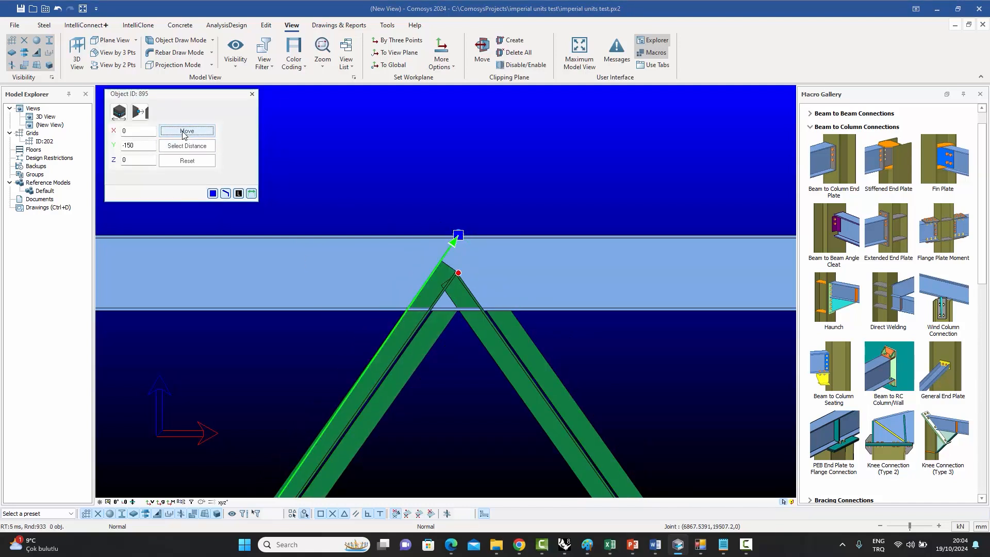
pyautogui.click(252, 94)
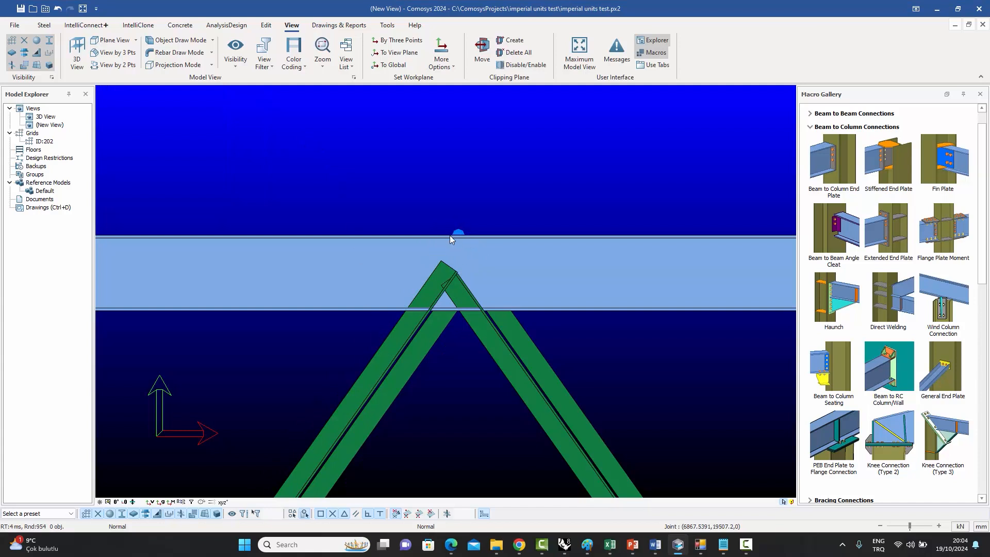
# Open the right diagonal's profile properties to review its end offsets, then close the dialog.
pyautogui.click(524, 361)
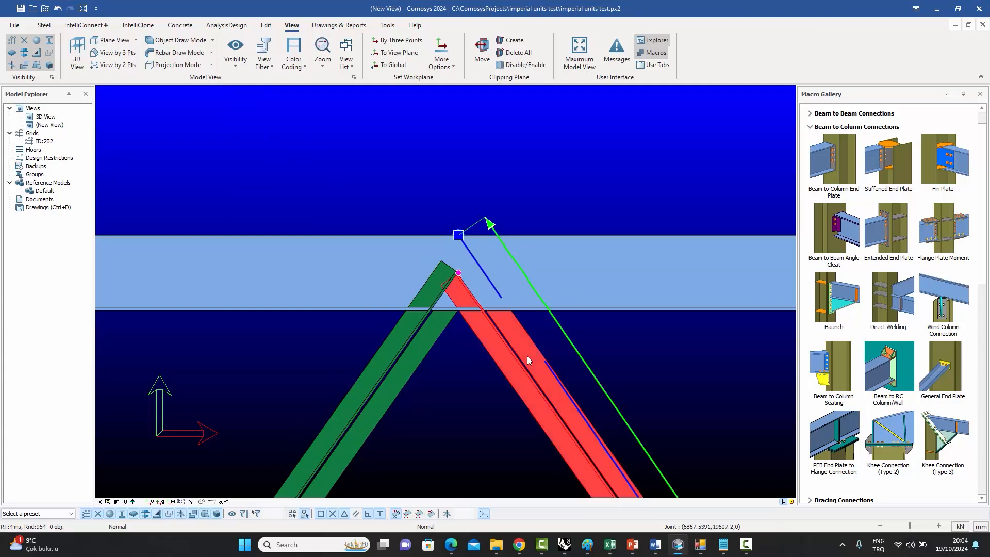
pyautogui.doubleClick(512, 373)
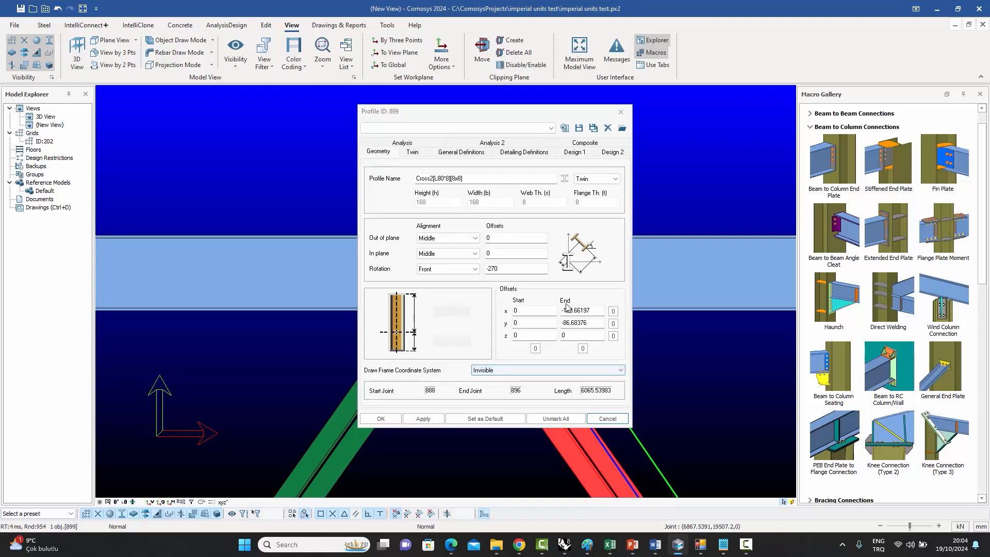
pyautogui.click(620, 112)
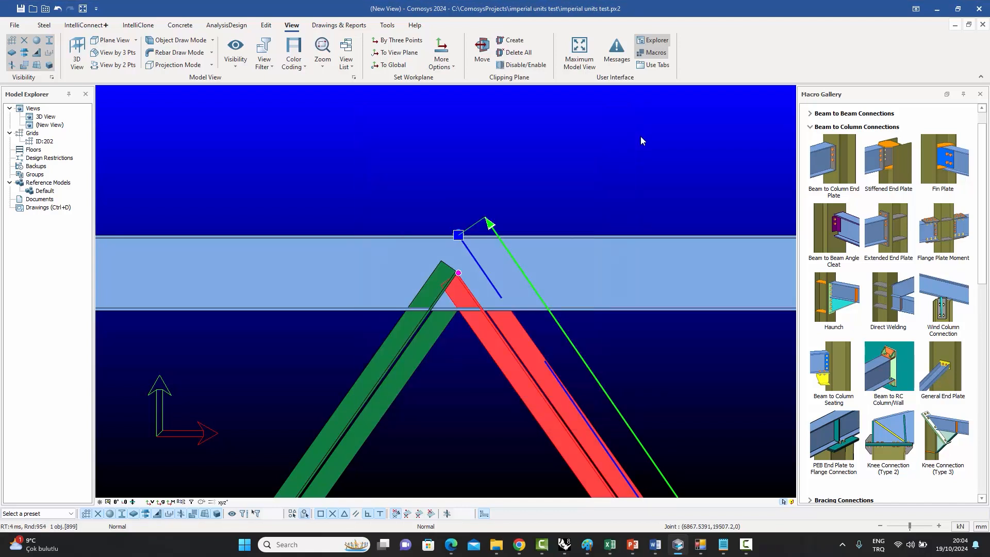
pyautogui.click(640, 137)
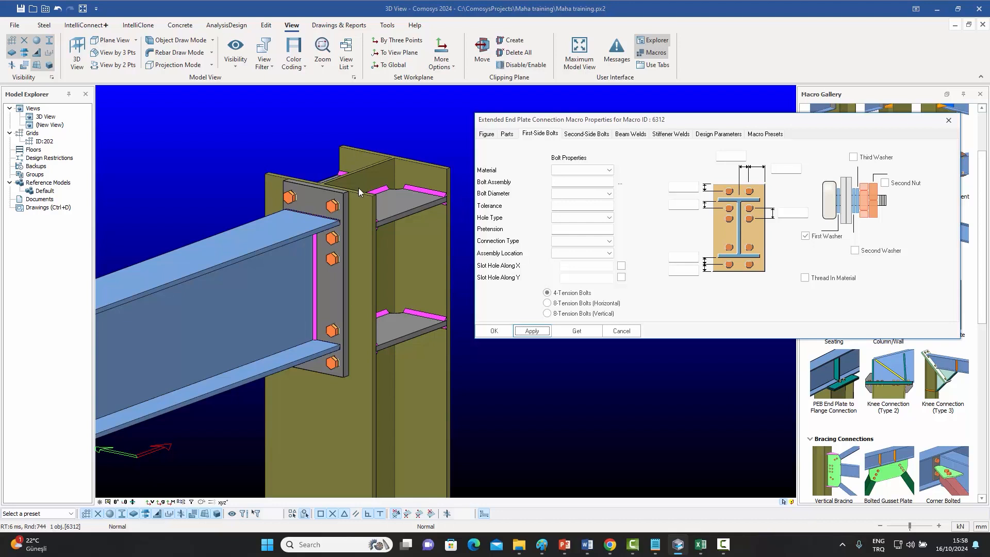
# Set the extended end plate's first-side bolts to 8-Tension Bolts (Horizontal) and apply.
pyautogui.click(545, 292)
pyautogui.click(576, 306)
pyautogui.click(532, 331)
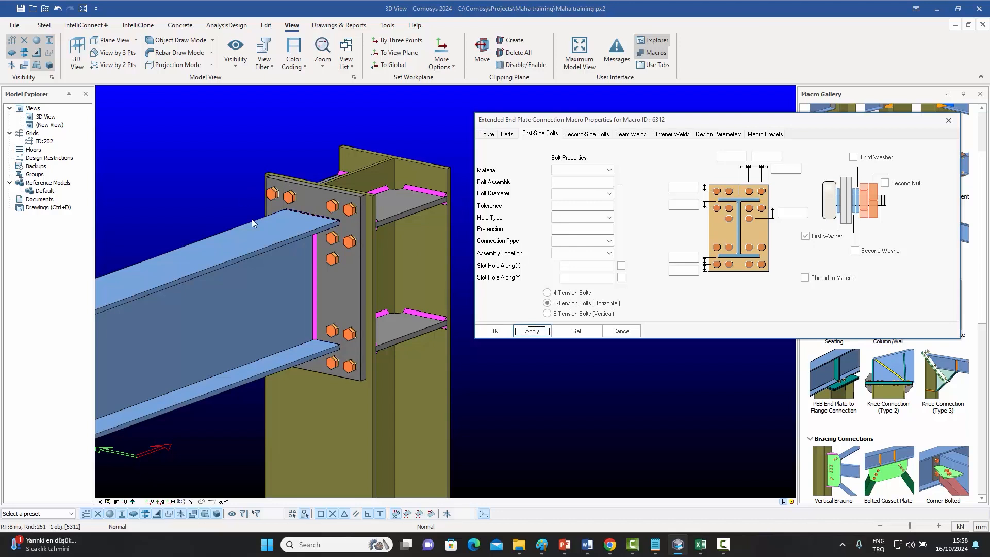
# Switch the first-side bolt layout to 8-Tension Bolts (Vertical) and apply.
pyautogui.click(549, 314)
pyautogui.click(531, 333)
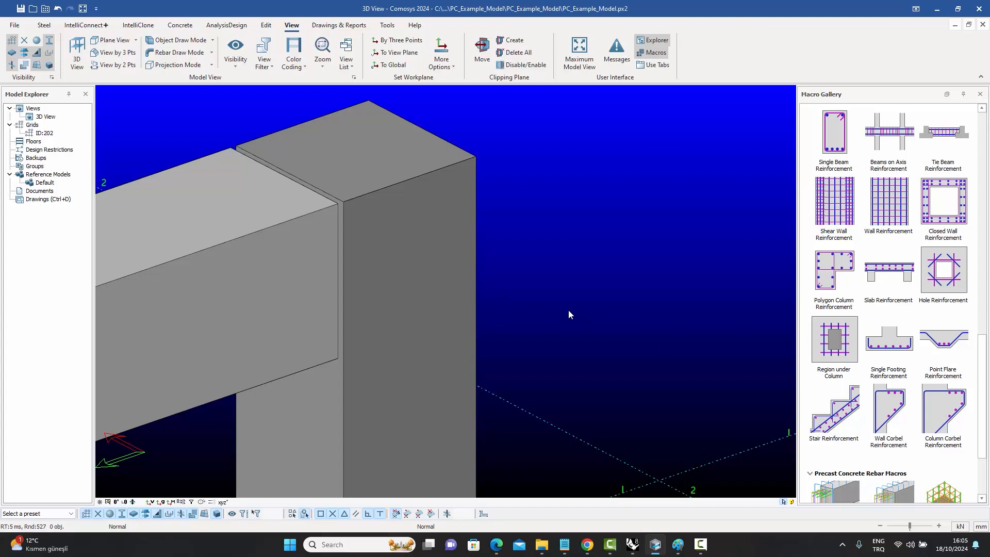
# Undo the last change to the precast beam-to-column corbel connection.
pyautogui.hotkey('ctrl', 'z')
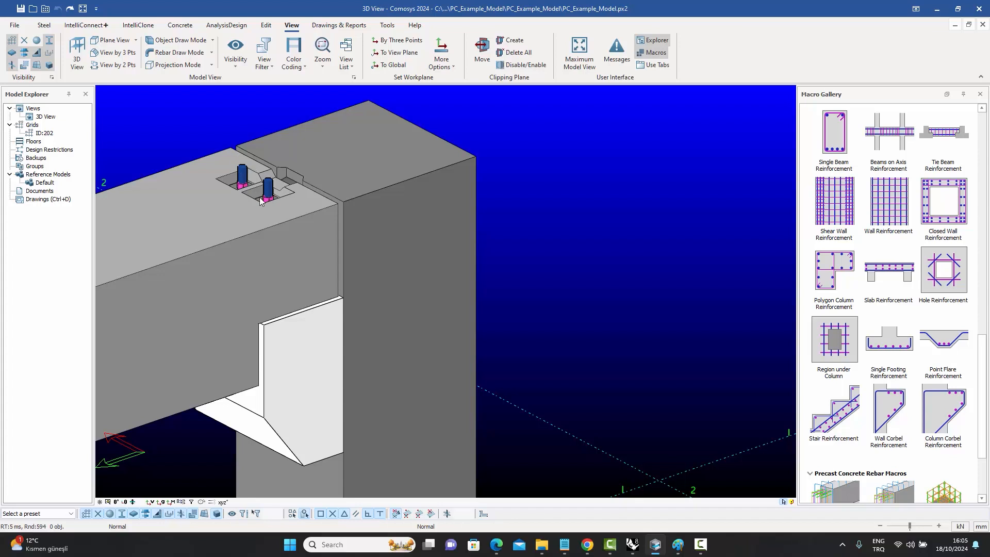
pyautogui.scroll(3, 281, 172)
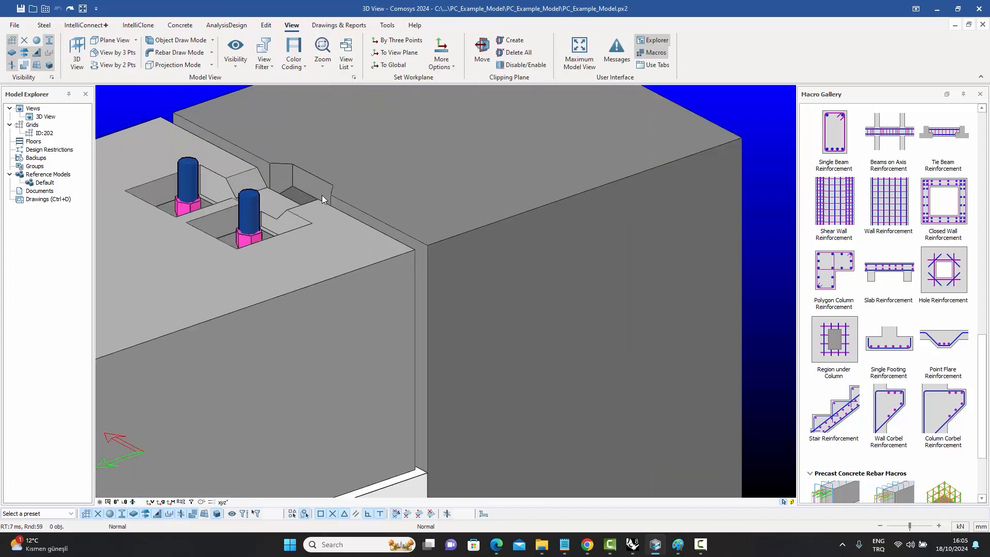
pyautogui.scroll(-3, 299, 172)
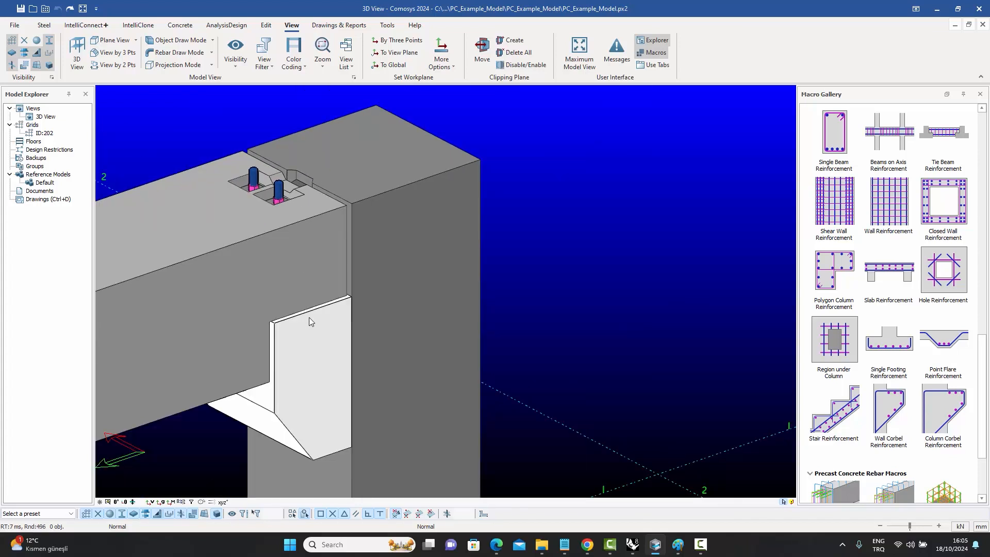
# Hide the selected precast beam to expose the corbel and its anchor bolts.
pyautogui.rightClick(282, 264)
pyautogui.click(220, 264)
pyautogui.rightClick(221, 264)
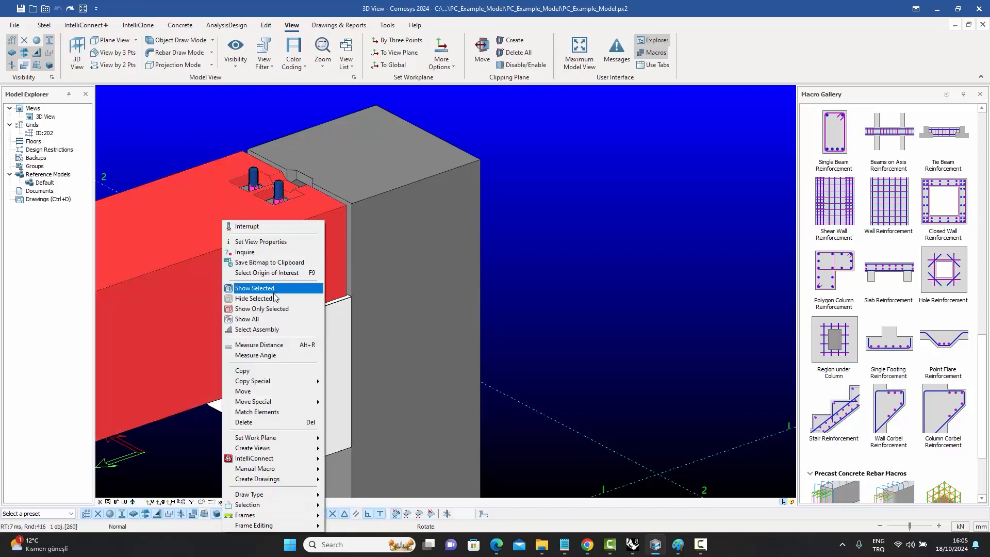
pyautogui.click(283, 297)
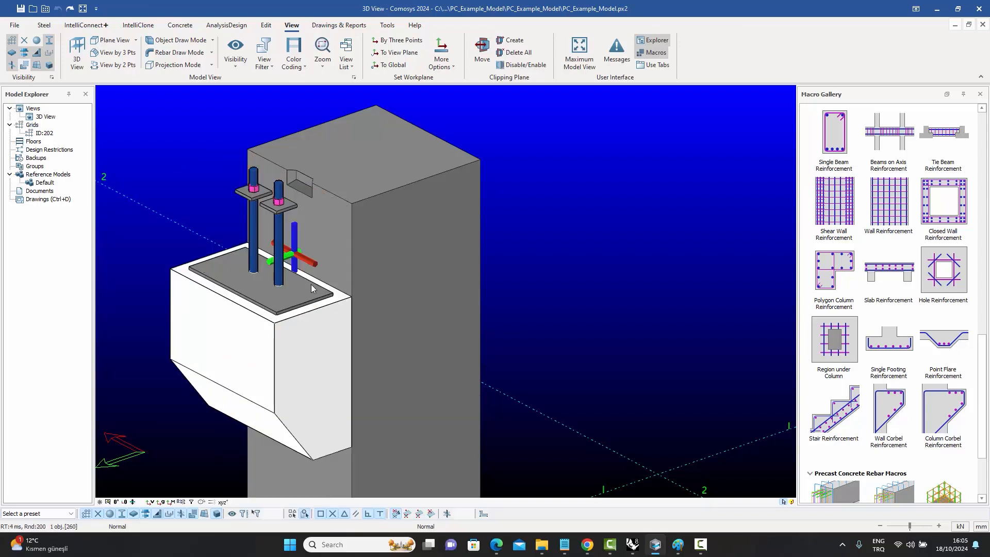
# Open the corbel connection's properties and review its Corbel, Additional Parts, Reinforcing Bar and Detailing tabs, then close it.
pyautogui.click(287, 299)
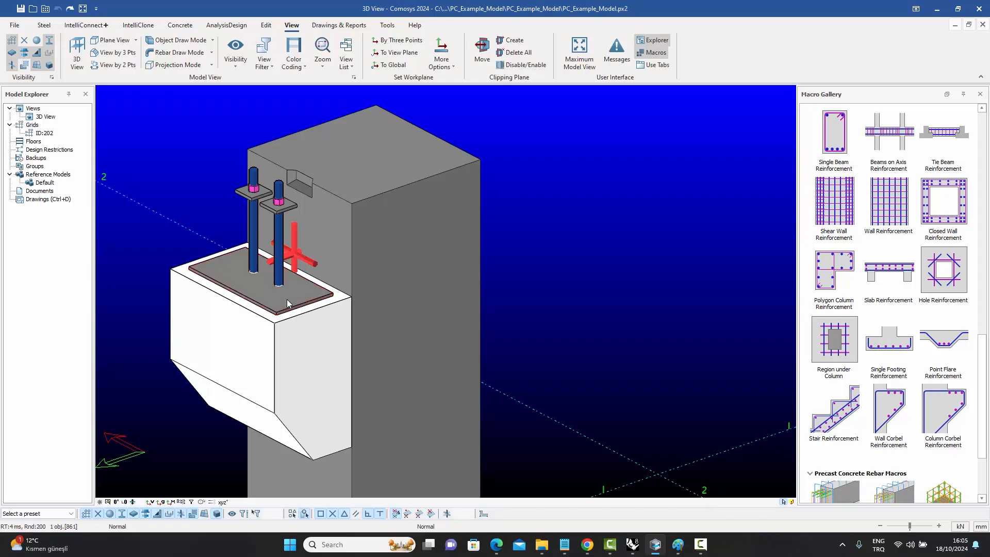
pyautogui.moveTo(232, 11); pyautogui.dragTo(733, 118)
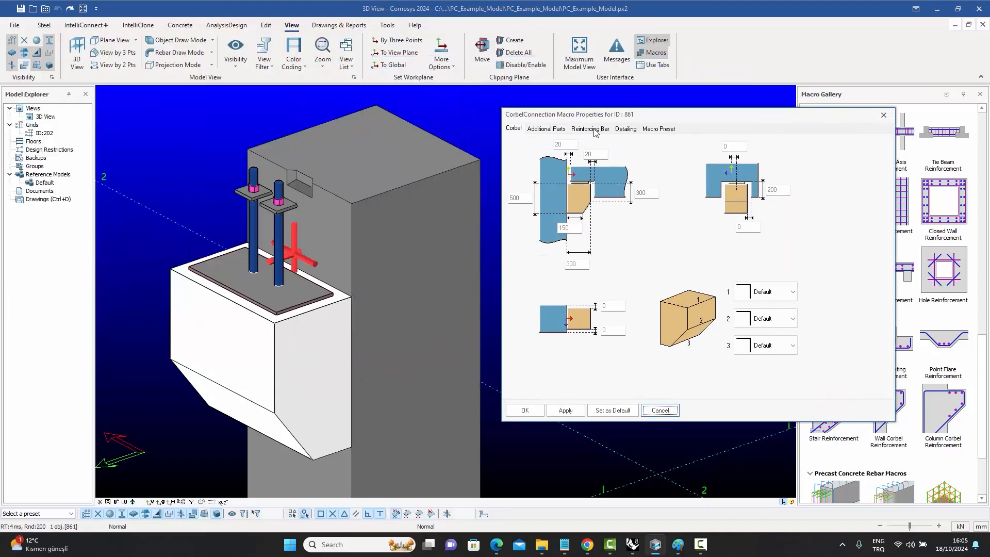
pyautogui.click(594, 131)
pyautogui.click(546, 130)
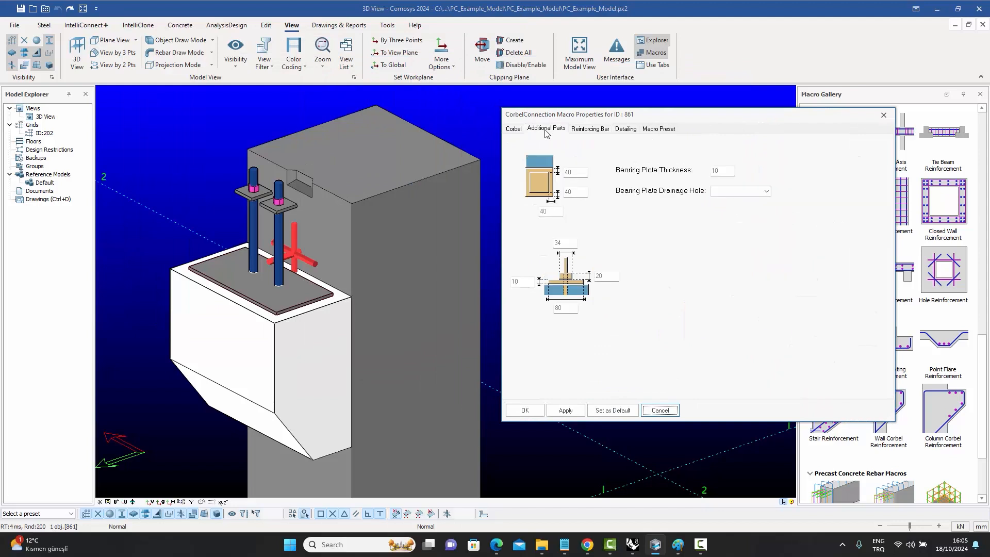
pyautogui.click(514, 129)
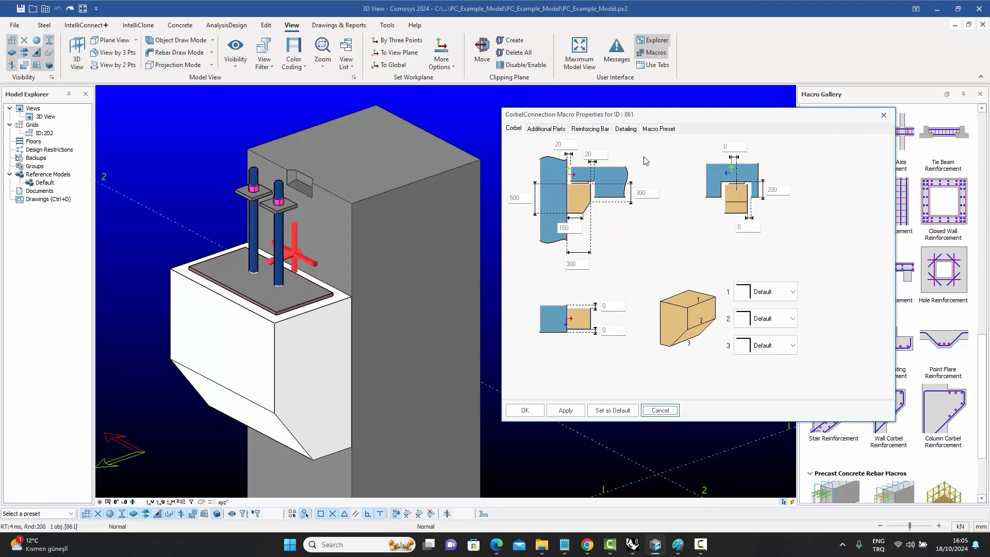
pyautogui.click(628, 130)
pyautogui.click(595, 131)
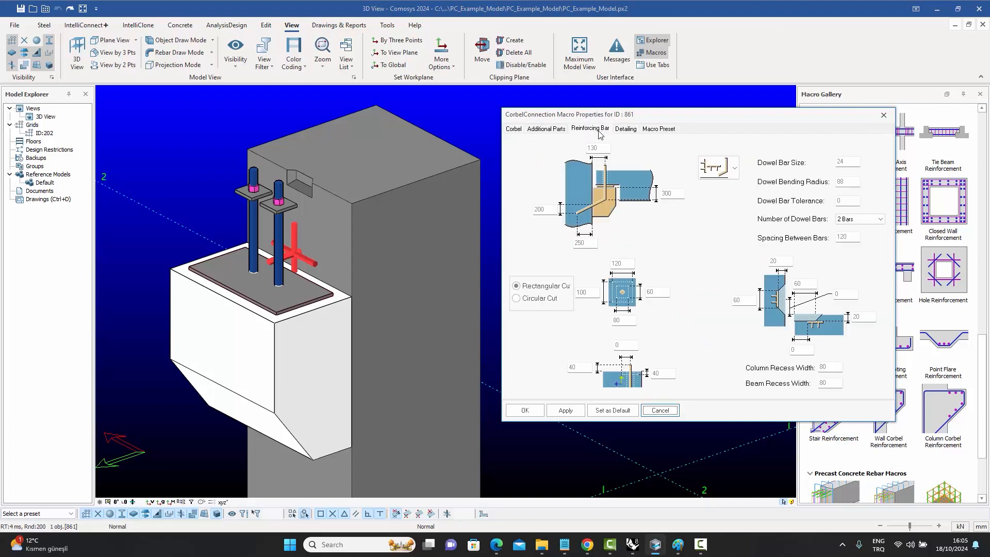
pyautogui.click(737, 177)
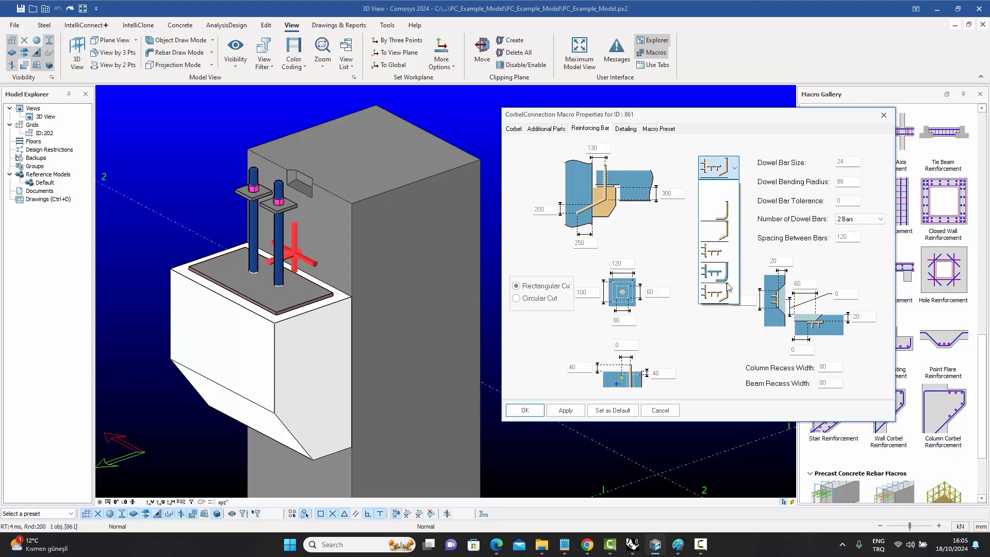
pyautogui.click(621, 130)
pyautogui.click(883, 117)
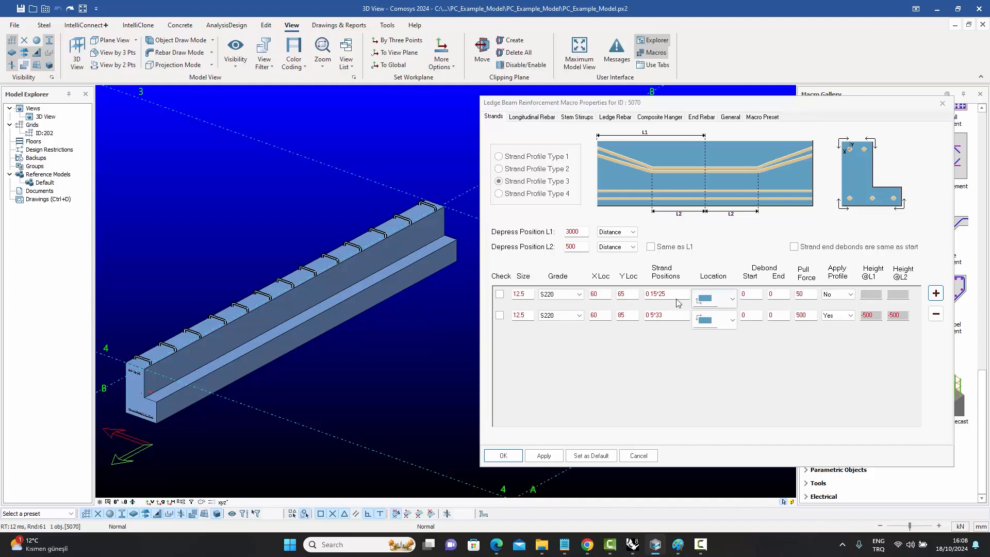
# Review the ledge beam reinforcement macro's longitudinal, stirrup, ledge, composite hanger and end rebar tabs.
pyautogui.click(531, 117)
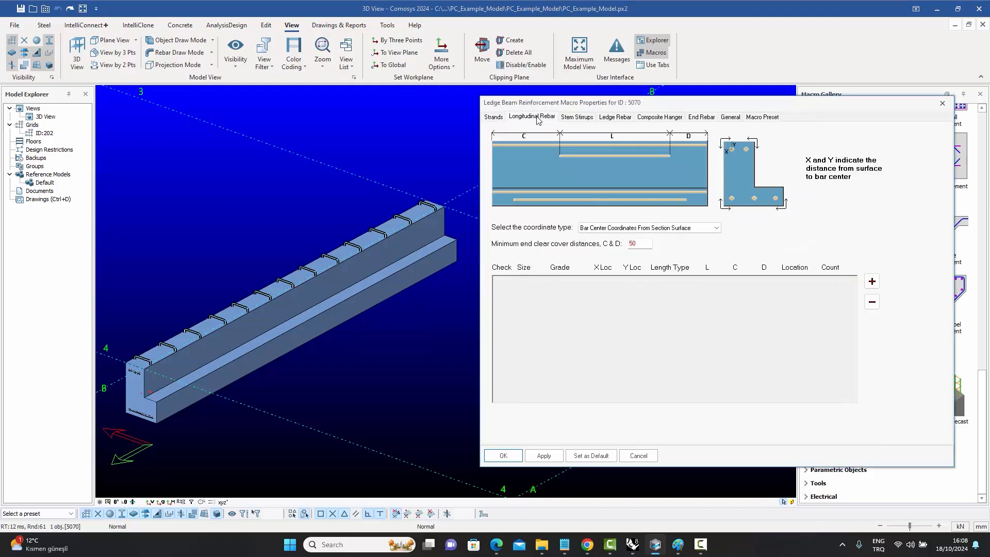
pyautogui.click(585, 118)
pyautogui.click(615, 117)
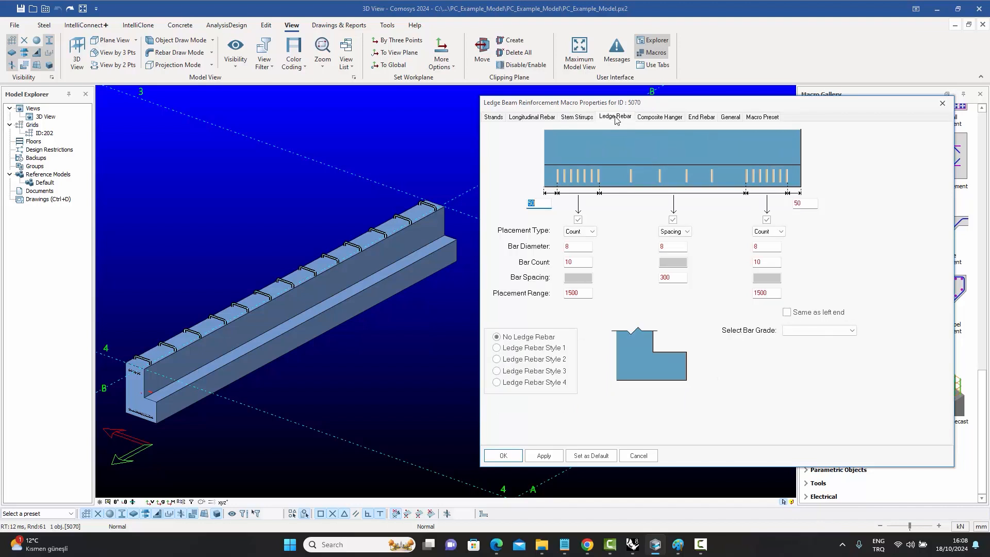
pyautogui.click(660, 118)
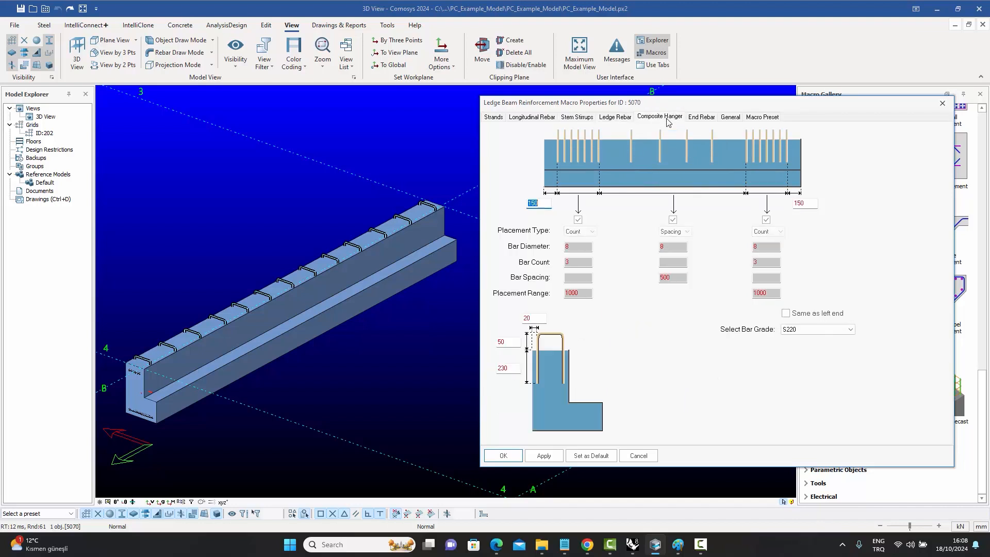
pyautogui.click(708, 119)
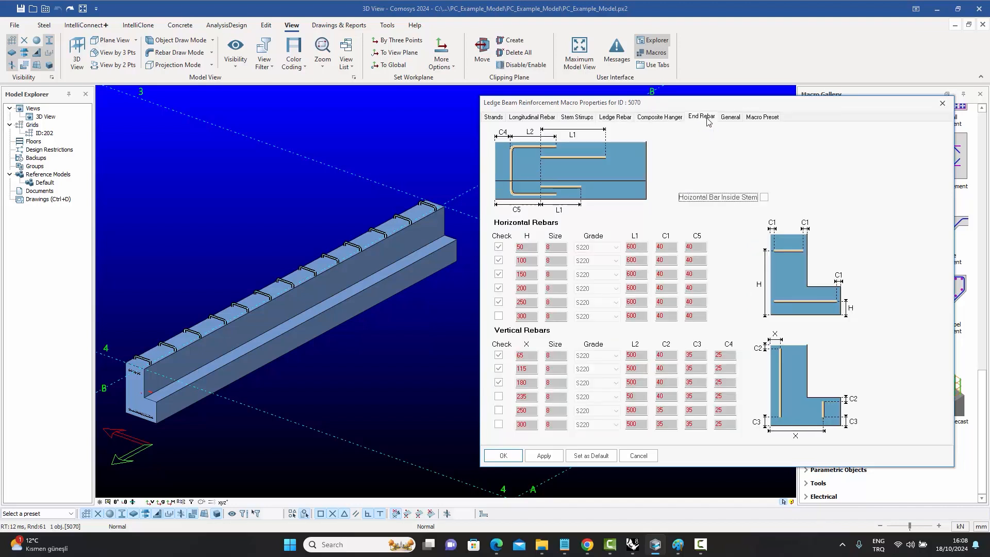
pyautogui.click(523, 120)
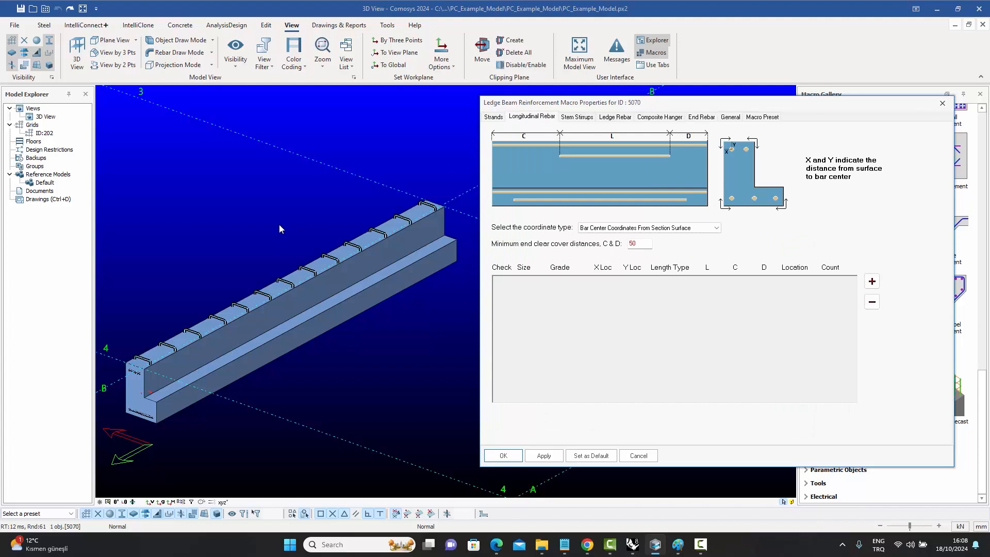
# Turn on drawing rebars always on top and inspect the ledge beam reinforcement.
pyautogui.click(212, 54)
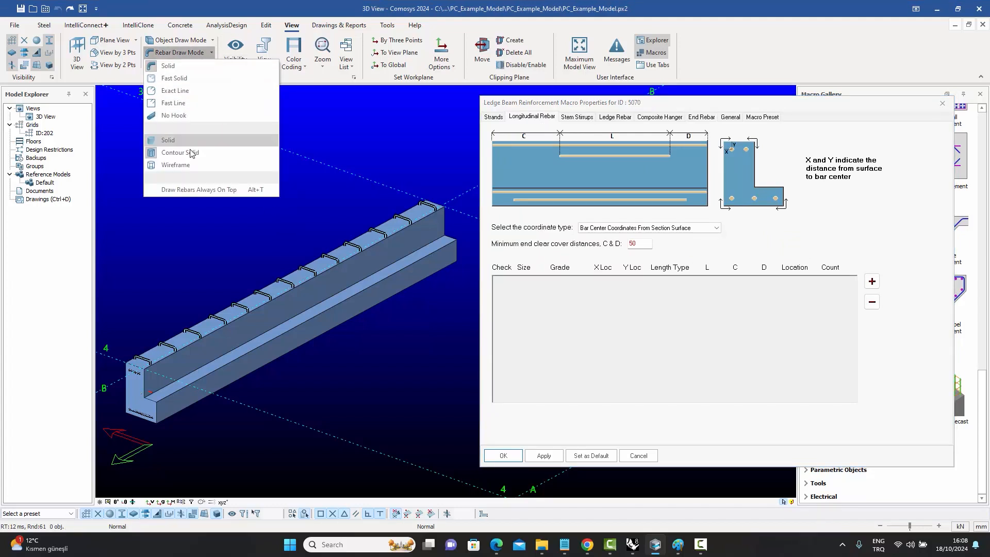
pyautogui.click(186, 190)
pyautogui.scroll(2, 256, 360)
pyautogui.scroll(3, 256, 360)
pyautogui.scroll(4, 180, 367)
pyautogui.scroll(-5, 180, 367)
pyautogui.scroll(2, 320, 274)
pyautogui.scroll(3, 320, 274)
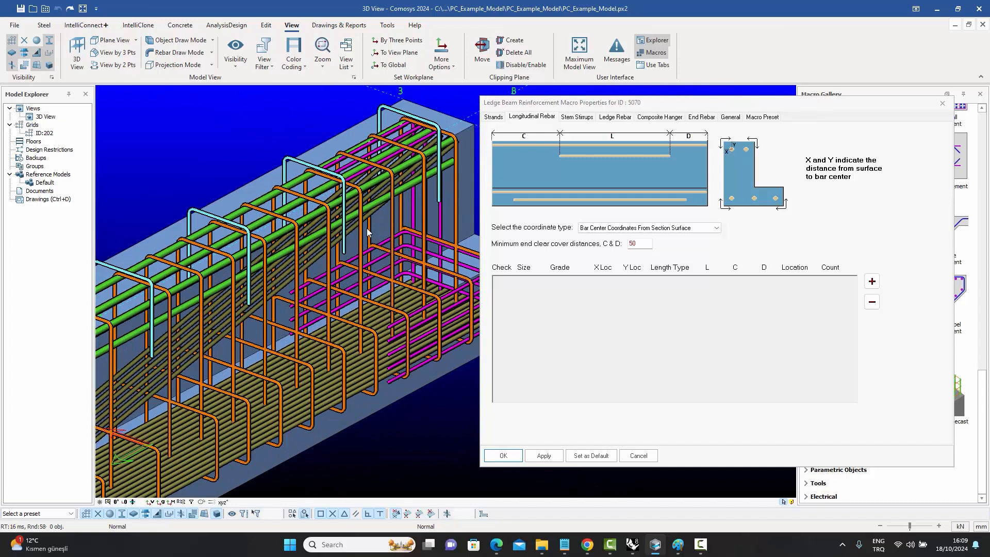
pyautogui.scroll(-5, 367, 227)
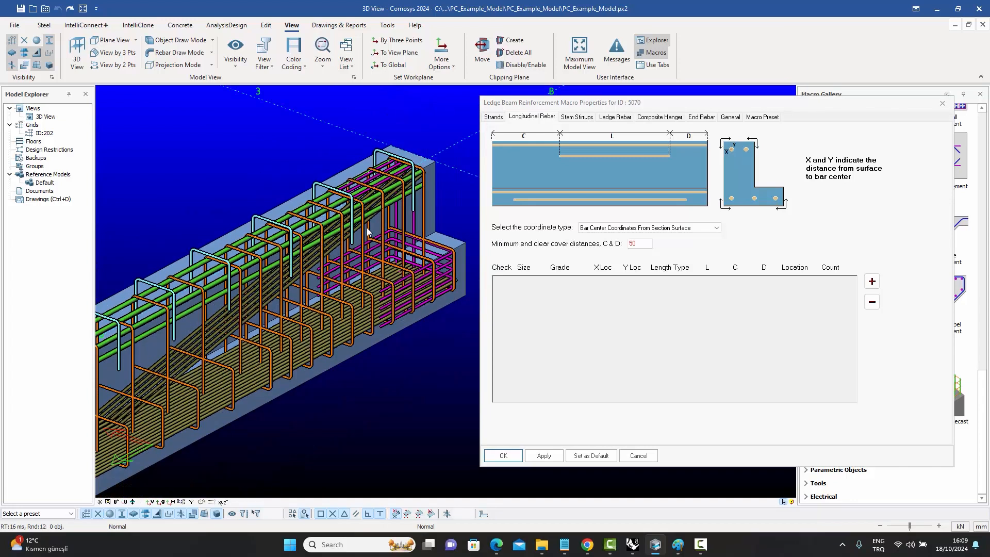
pyautogui.scroll(1, 269, 309)
pyautogui.scroll(3, 269, 314)
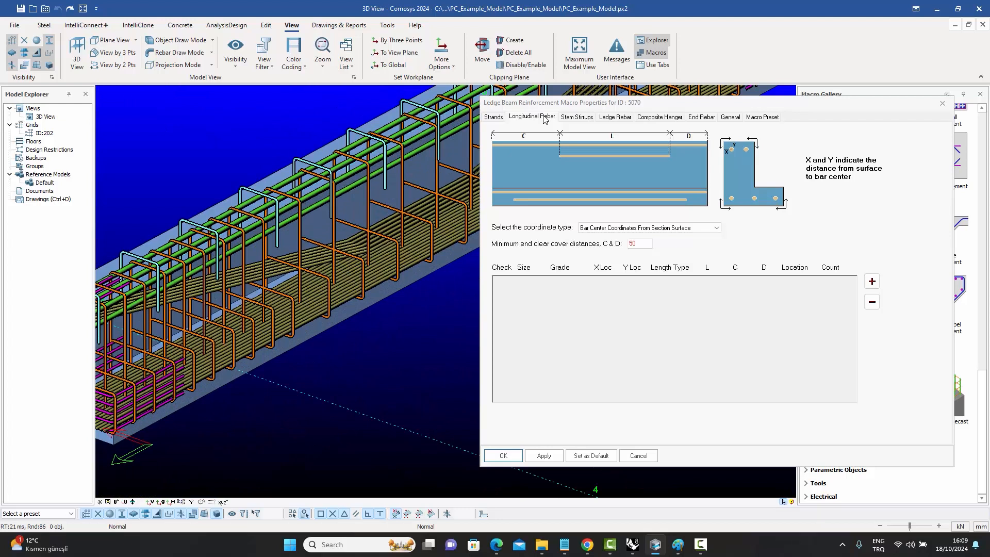
pyautogui.click(577, 117)
pyautogui.scroll(-3, 304, 289)
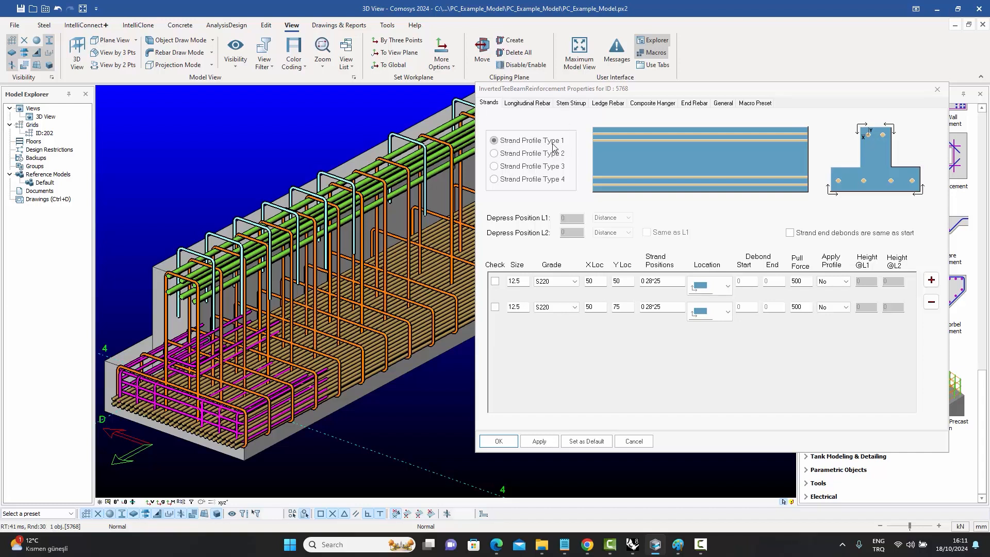
# Set the inverted tee beam's strands to Strand Profile Type 4.
pyautogui.click(522, 154)
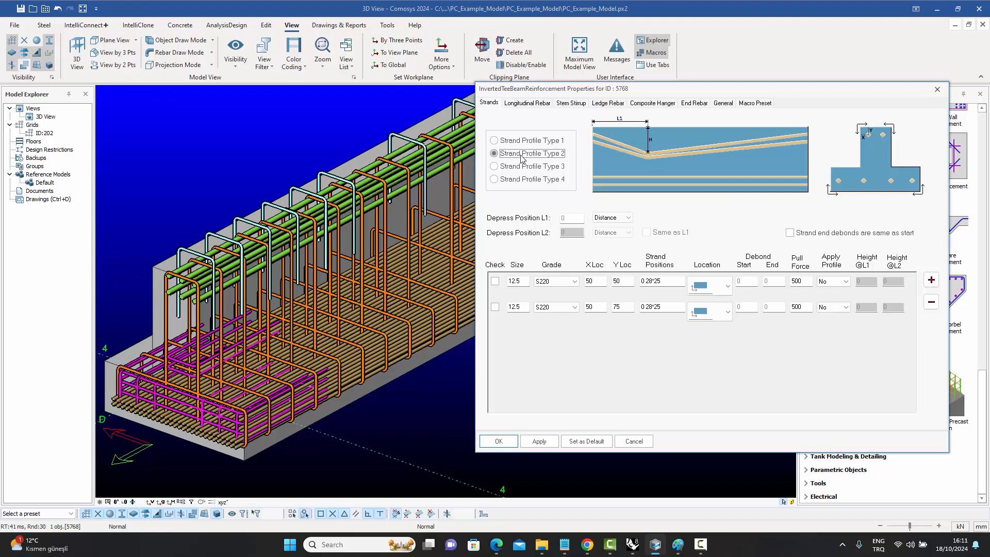
pyautogui.click(524, 167)
pyautogui.click(523, 179)
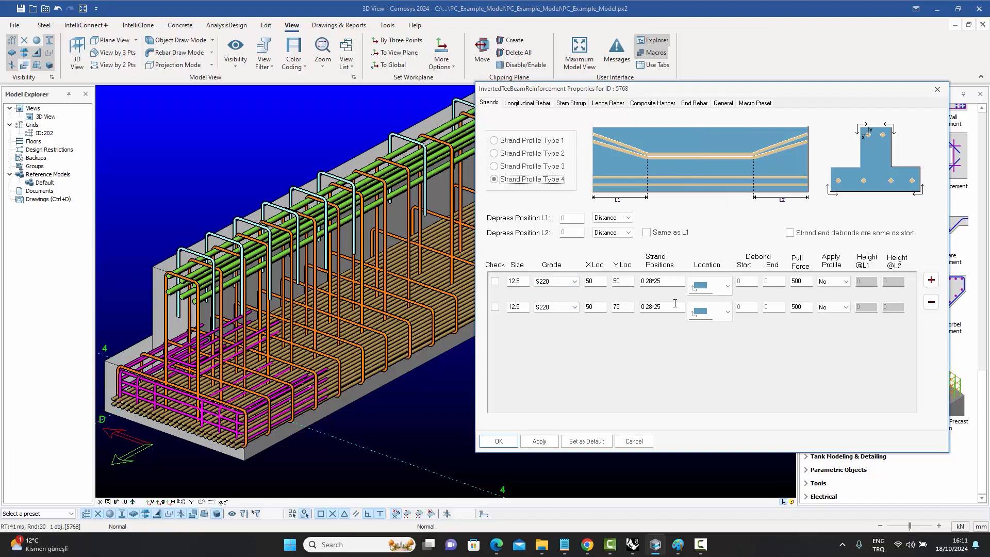
# Review the inverted tee beam's longitudinal, stem stirrup and ledge rebar tabs and inspect the rebar in the model.
pyautogui.click(530, 106)
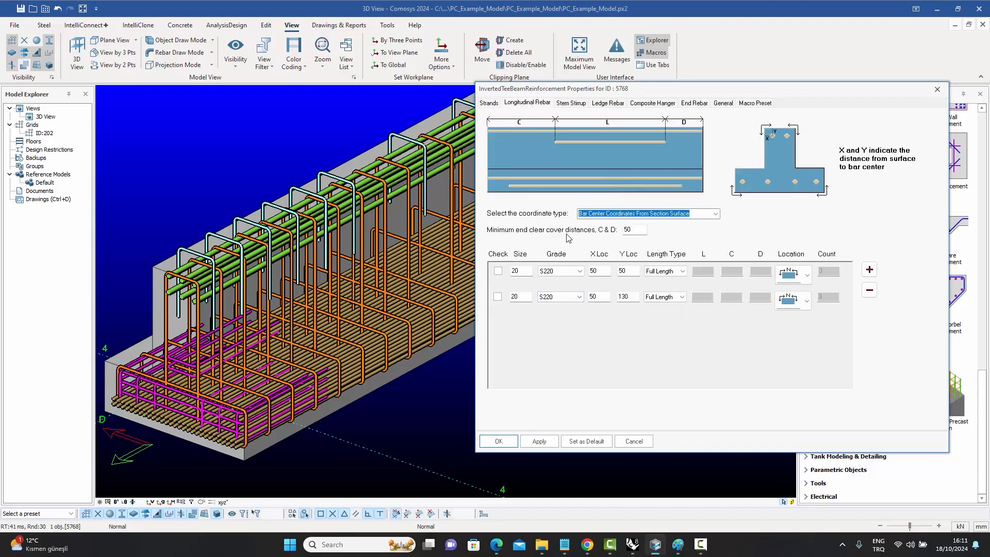
pyautogui.click(577, 105)
pyautogui.click(619, 104)
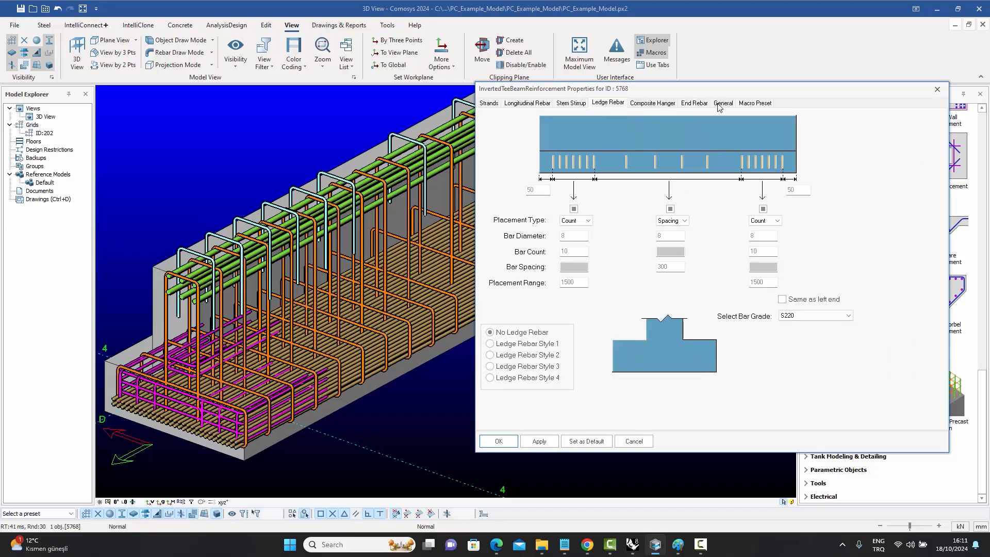
pyautogui.scroll(-2, 340, 334)
pyautogui.scroll(1, 337, 333)
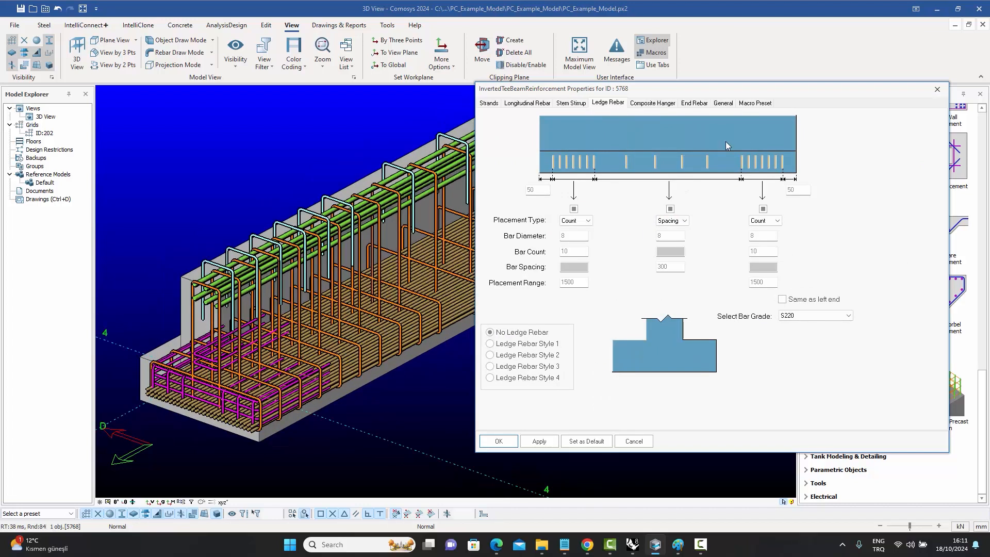
pyautogui.scroll(-2, 271, 326)
pyautogui.moveTo(346, 301); pyautogui.dragTo(147, 433, button='middle')
pyautogui.scroll(4, 356, 322)
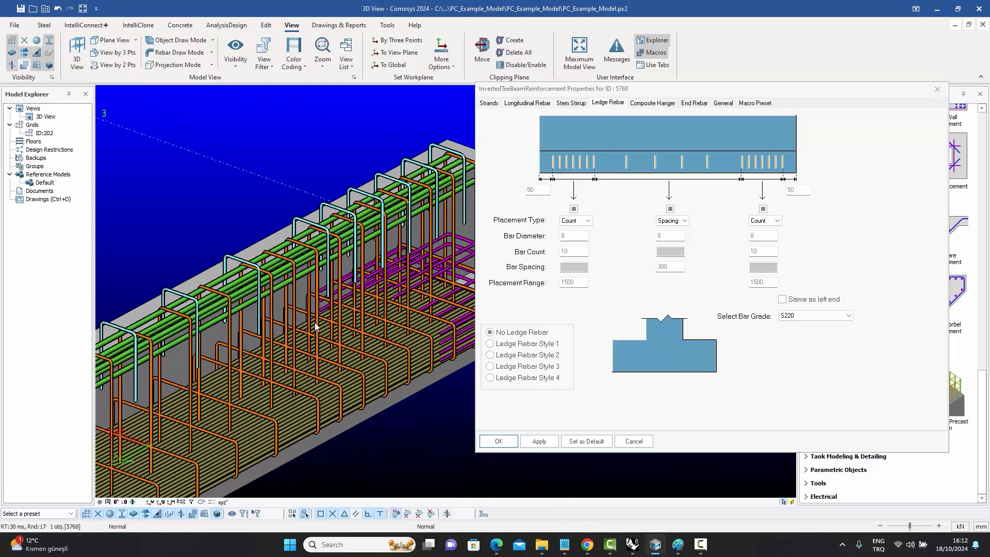
# Review the rectangular precast column reinforcement macro's longitudinal rebar, stirrups, composite hanger, erection details and strands tabs.
pyautogui.scroll(-4, 314, 326)
pyautogui.moveTo(293, 466); pyautogui.dragTo(205, 429, button='middle')
pyautogui.scroll(3, 212, 420)
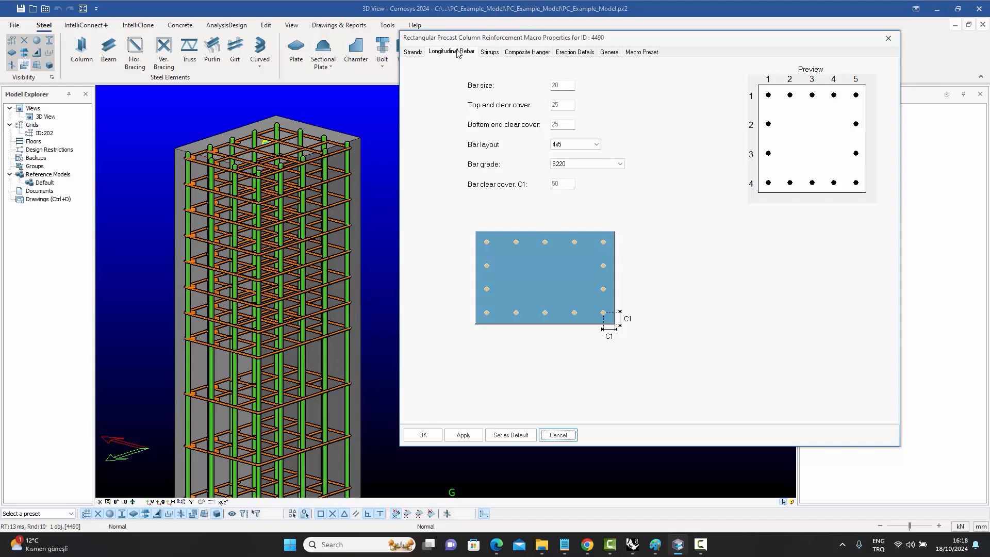
pyautogui.click(494, 54)
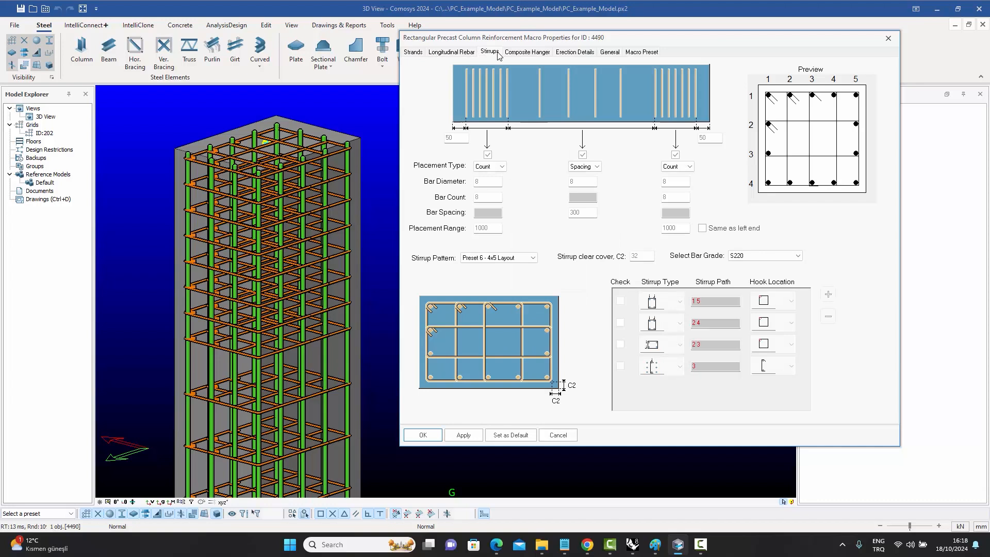
pyautogui.click(526, 56)
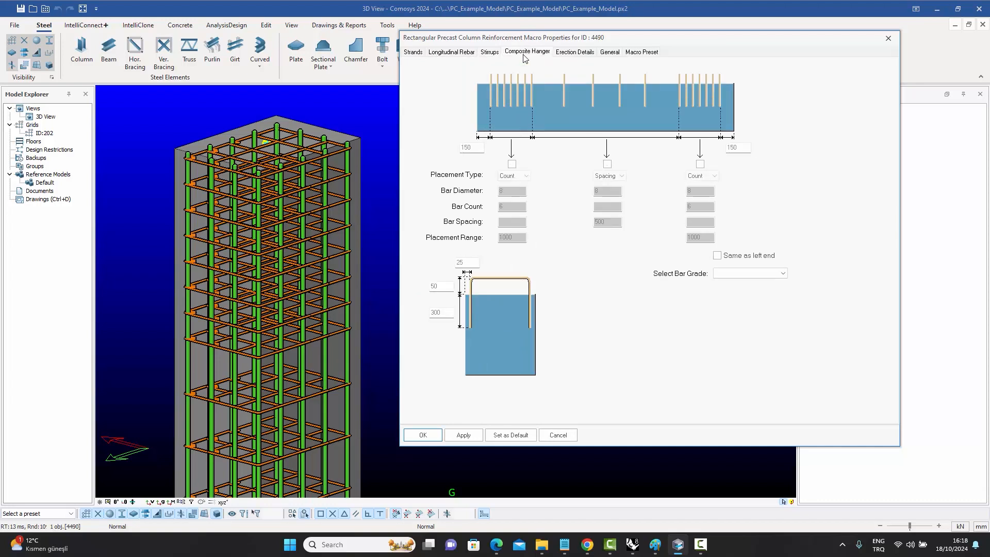
pyautogui.click(582, 57)
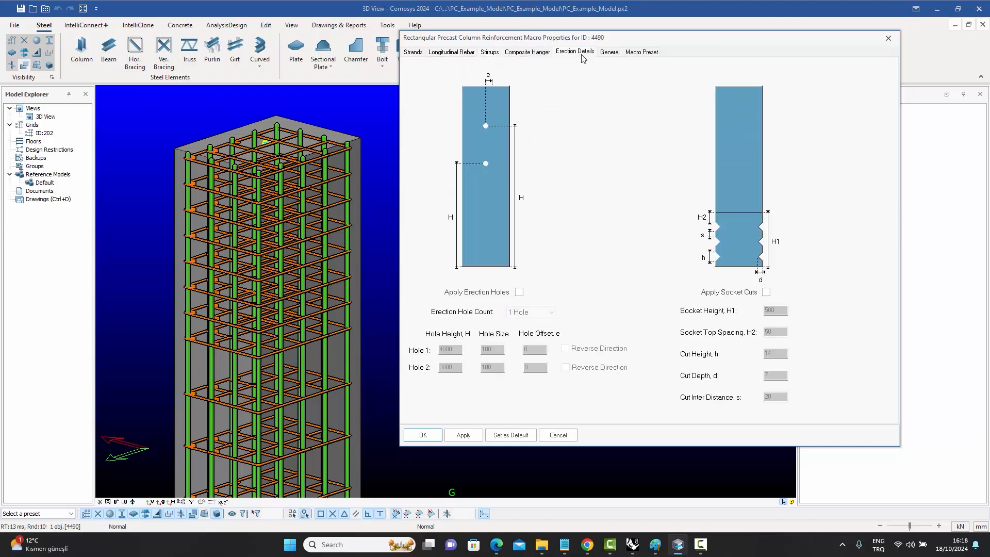
pyautogui.click(413, 53)
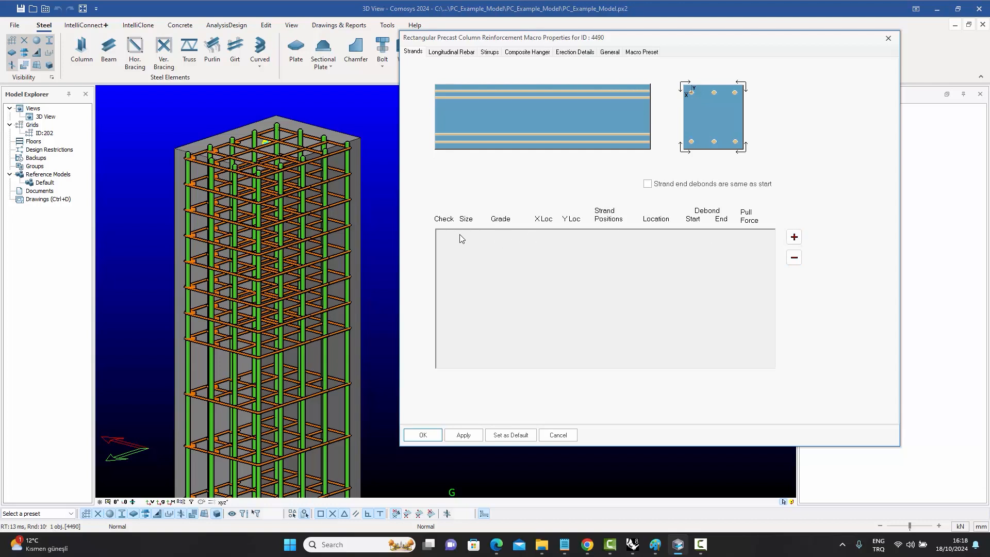
pyautogui.click(451, 52)
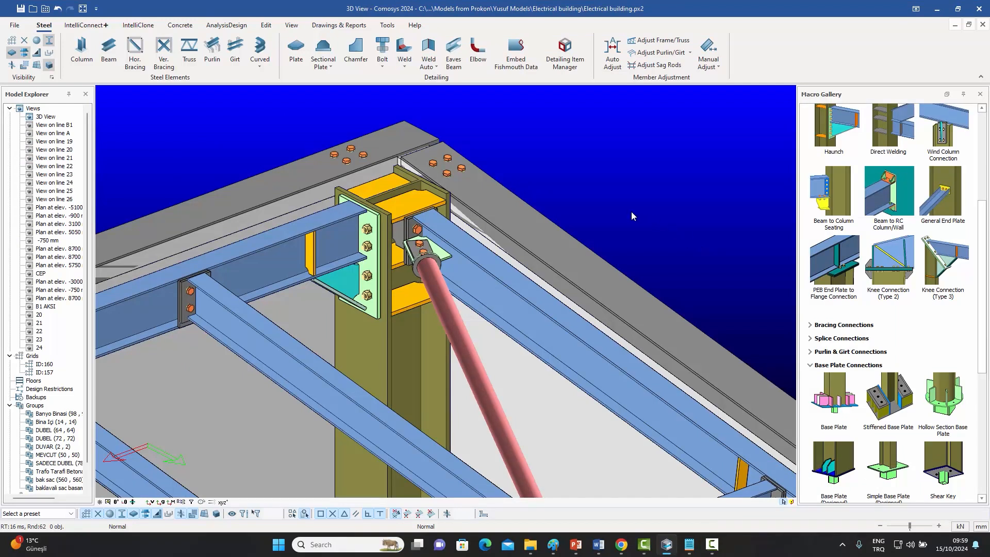
# Open the bolt group properties of the bolts on the beam's top flange connection and examine them.
pyautogui.moveTo(627, 208); pyautogui.dragTo(604, 216, button='middle')
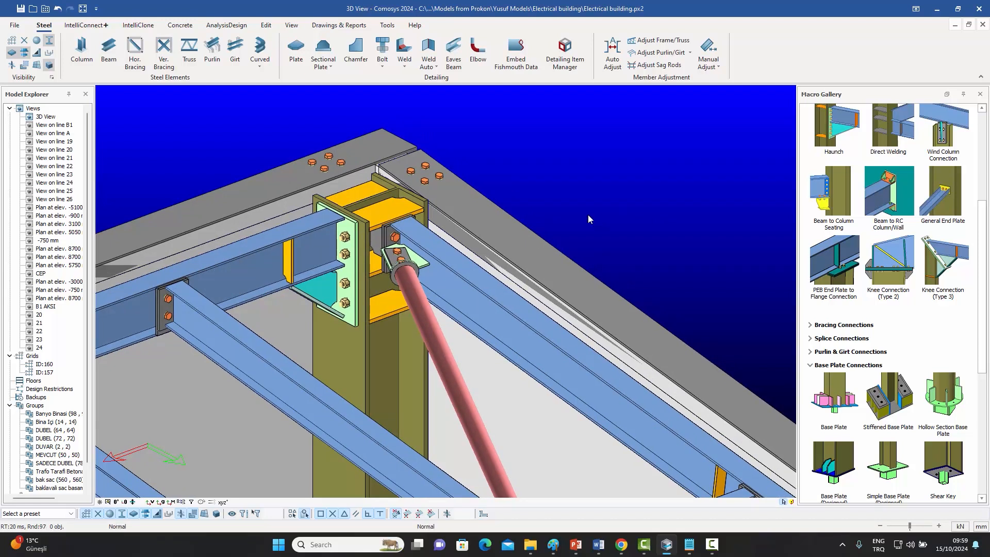
pyautogui.click(439, 178)
pyautogui.doubleClick(439, 178)
pyautogui.moveTo(467, 146); pyautogui.dragTo(724, 148)
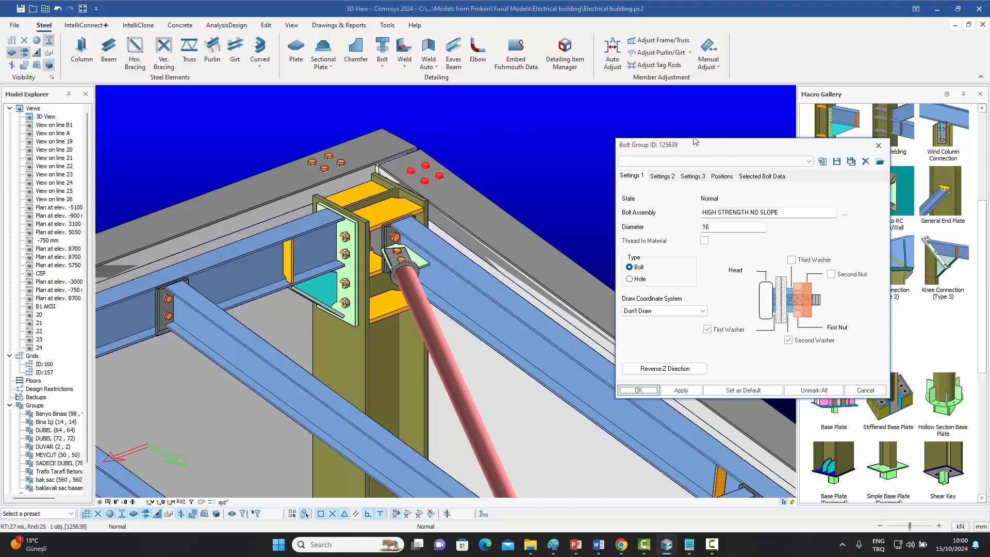
pyautogui.moveTo(438, 240); pyautogui.dragTo(417, 223, button='middle')
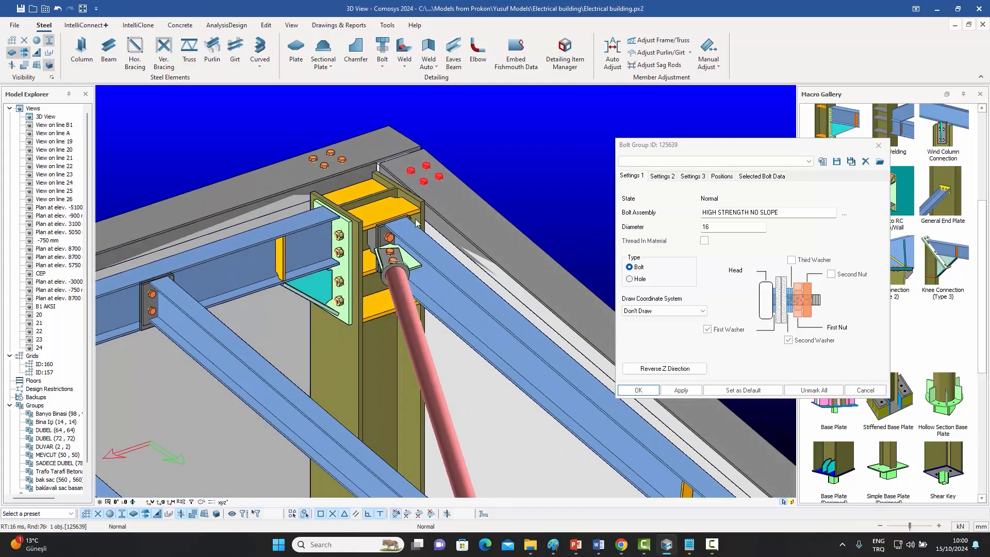
pyautogui.scroll(5, 416, 222)
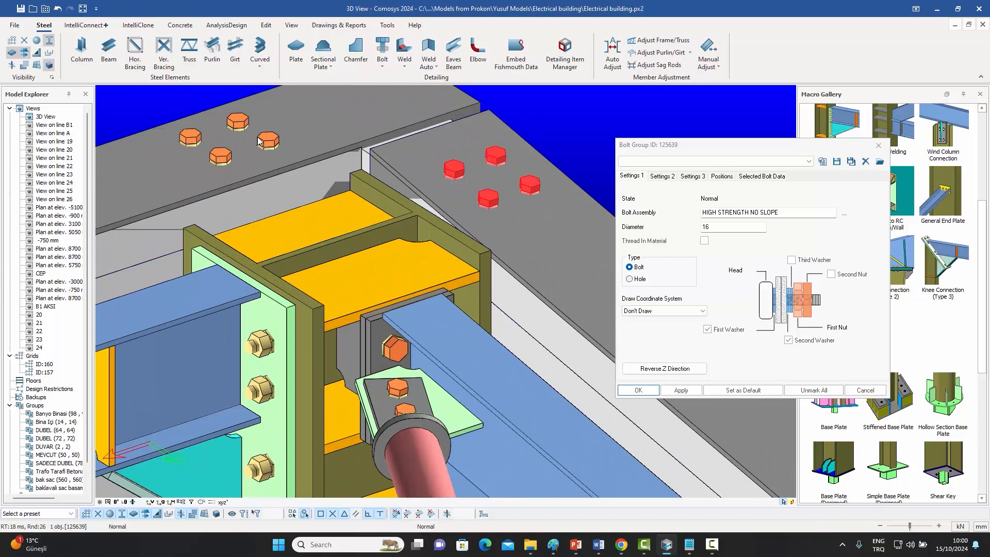
pyautogui.scroll(-4, 410, 296)
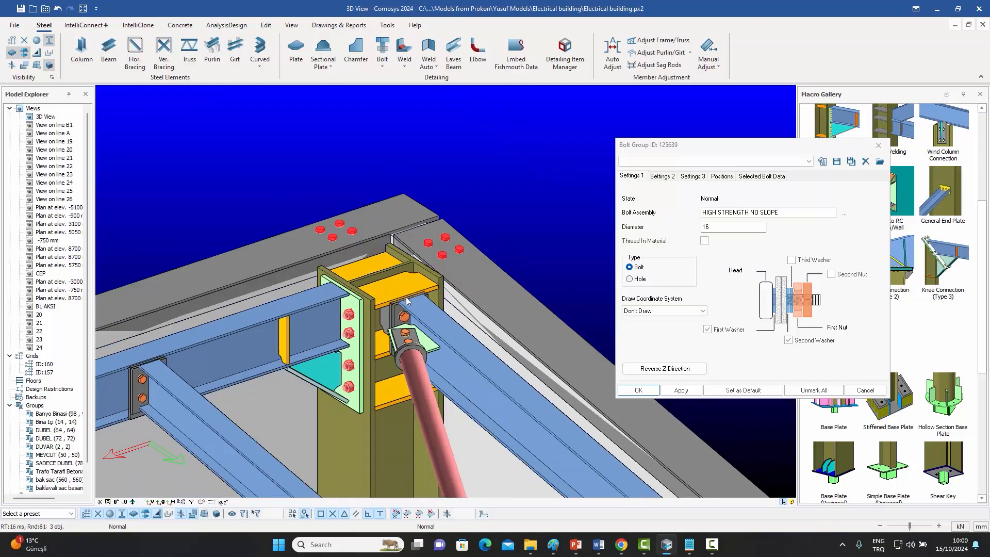
pyautogui.moveTo(741, 150); pyautogui.dragTo(763, 111)
pyautogui.moveTo(496, 271); pyautogui.dragTo(502, 219, button='middle')
pyautogui.scroll(2, 433, 206)
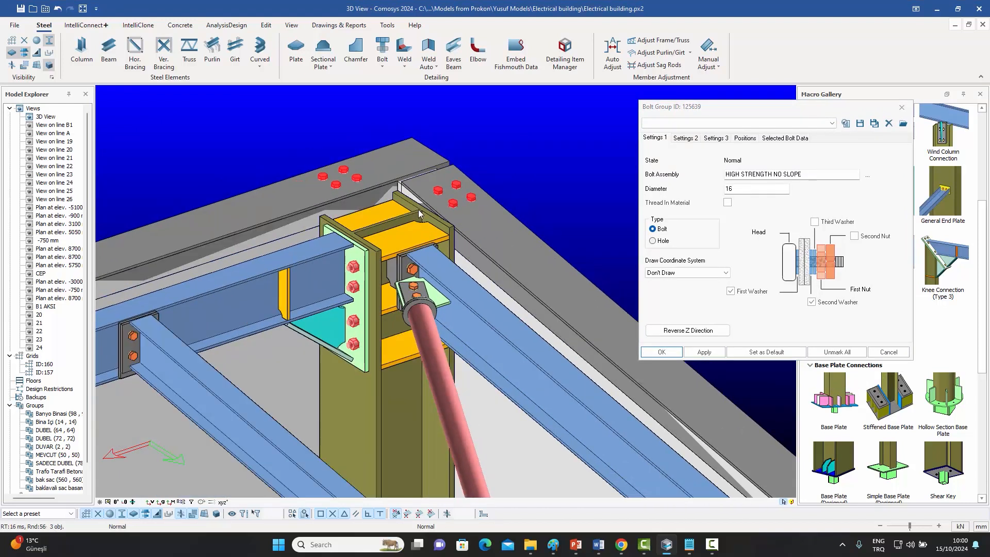
# Open the properties of the connection's top plate and inspect the neighbouring plates.
pyautogui.click(406, 238)
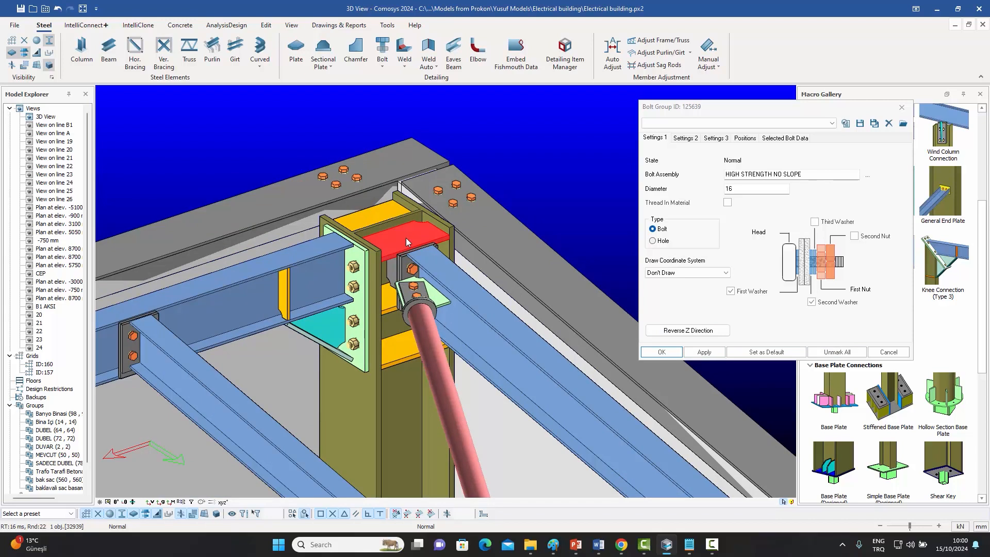
pyautogui.doubleClick(406, 237)
pyautogui.moveTo(424, 146); pyautogui.dragTo(767, 303)
pyautogui.moveTo(716, 110); pyautogui.dragTo(734, 10)
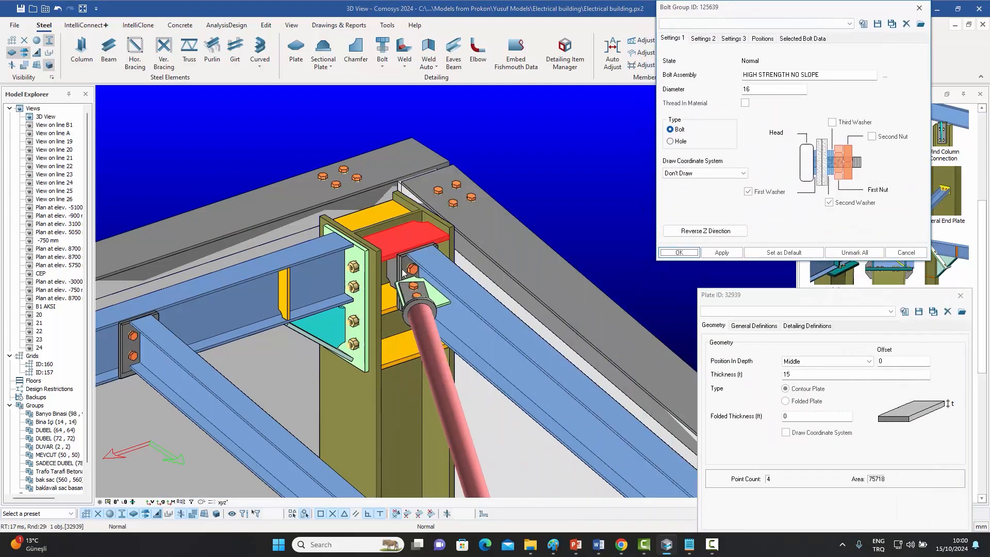
pyautogui.keyDown('ctrl'); pyautogui.click(397, 357); pyautogui.keyUp('ctrl')
pyautogui.keyDown('ctrl'); pyautogui.click(286, 290); pyautogui.keyUp('ctrl')
pyautogui.moveTo(311, 296)
pyautogui.mouseDown(button='middle')
pyautogui.moveTo(407, 319)
pyautogui.moveTo(384, 327)
pyautogui.moveTo(310, 292)
pyautogui.mouseUp(button='middle')
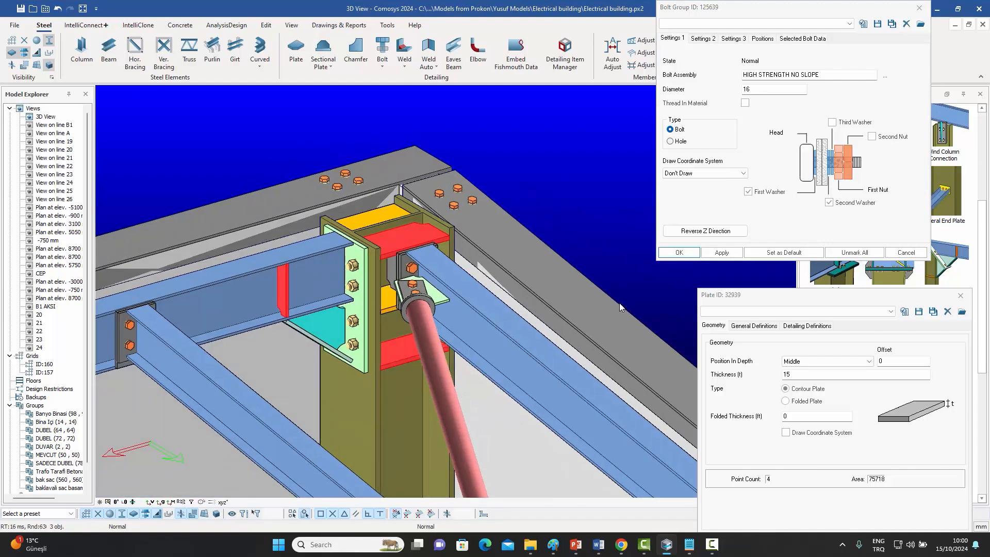
pyautogui.moveTo(781, 292); pyautogui.dragTo(742, 278)
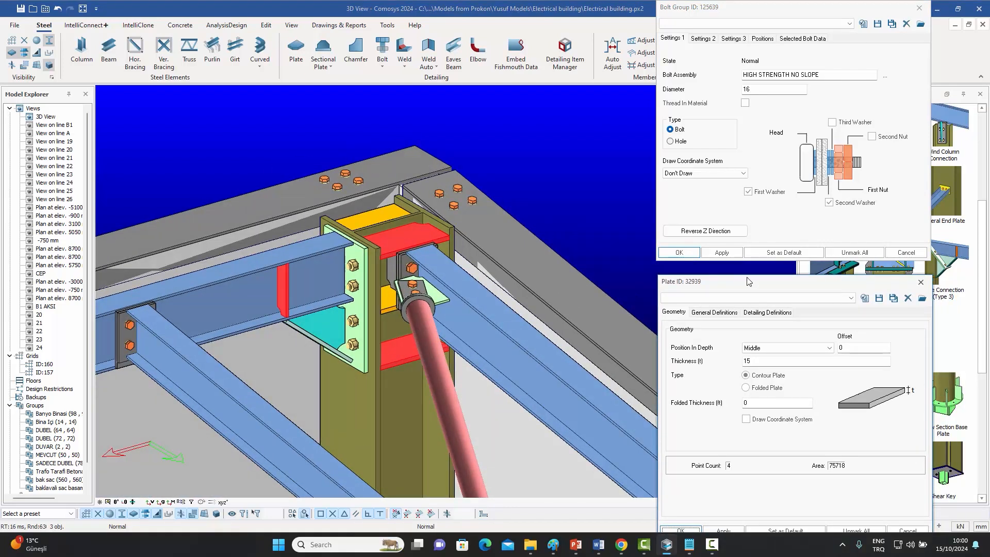
# Open the IPE200 beam's profile properties, then close all three property dialogs.
pyautogui.click(517, 334)
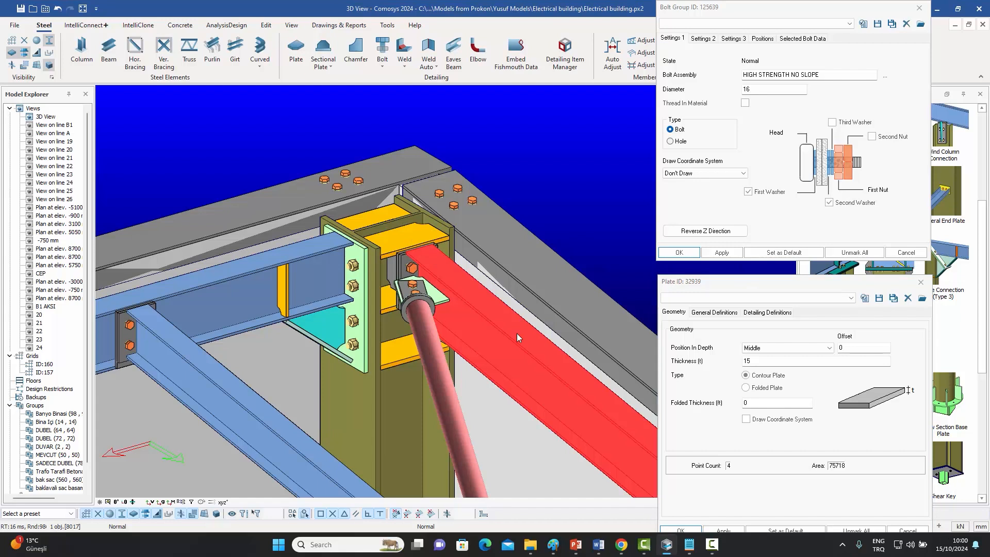
pyautogui.doubleClick(517, 333)
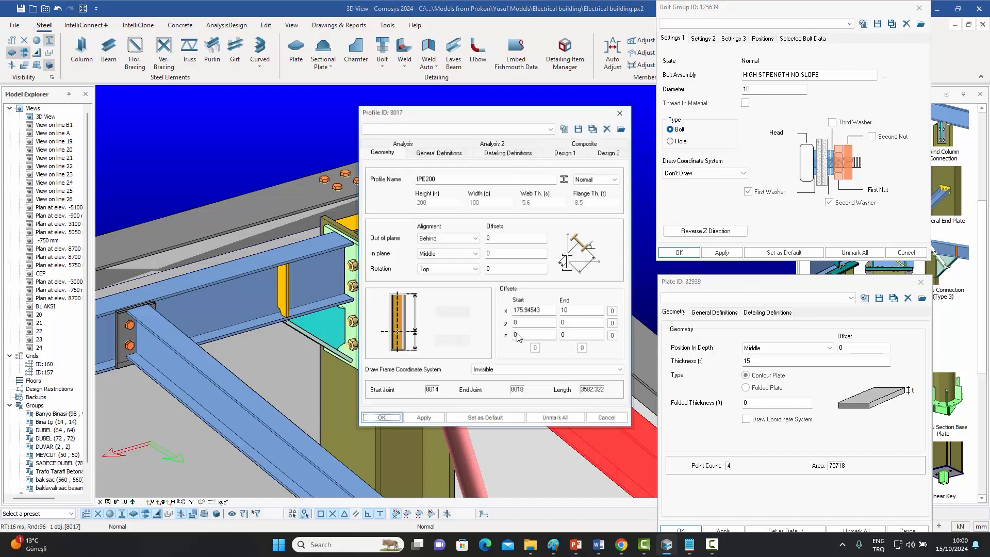
pyautogui.click(622, 115)
pyautogui.click(920, 282)
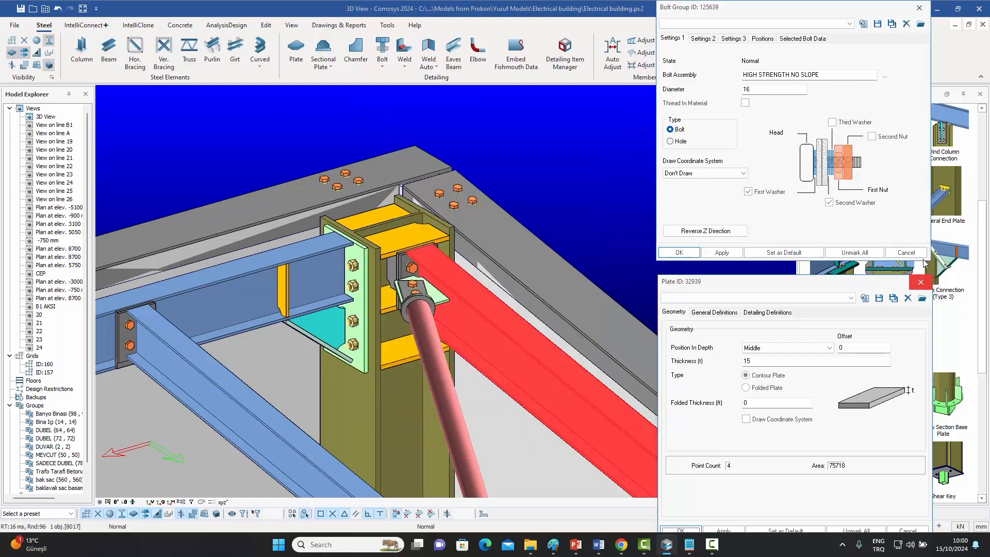
pyautogui.click(919, 8)
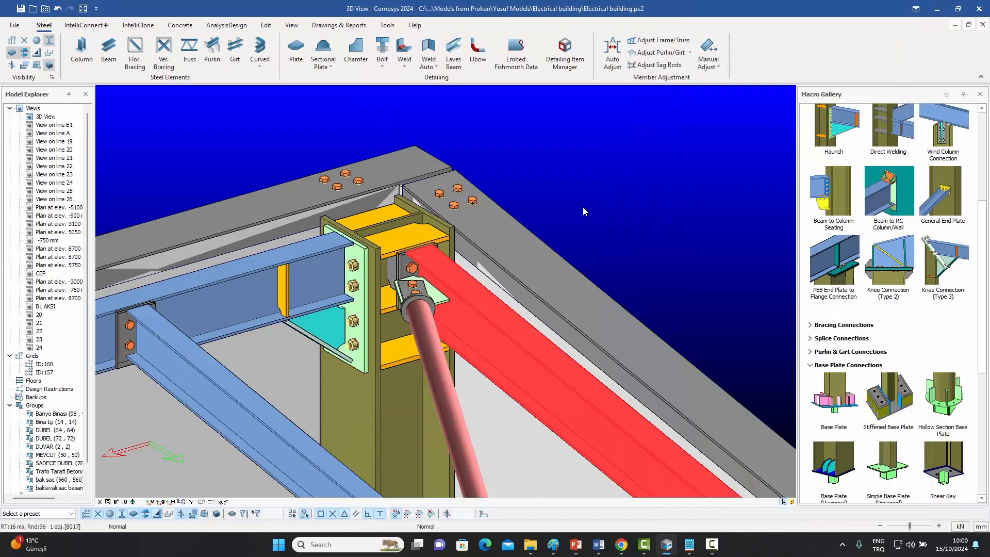
# Open the stiffened end plate connection macro properties and examine its bolt settings.
pyautogui.moveTo(575, 210); pyautogui.dragTo(590, 205, button='middle')
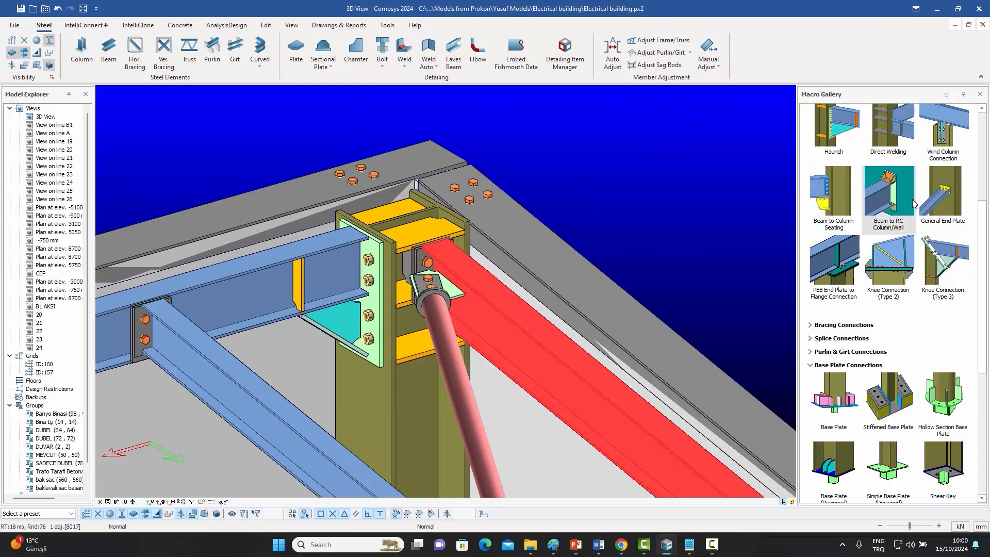
pyautogui.click(419, 233)
pyautogui.doubleClick(422, 233)
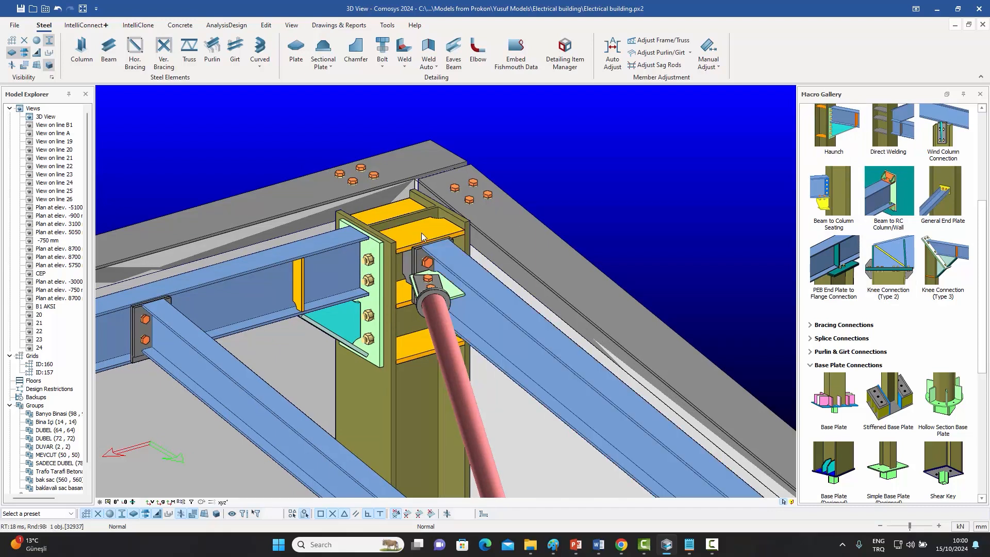
pyautogui.moveTo(232, 7); pyautogui.dragTo(754, 99)
pyautogui.scroll(-2, 454, 265)
pyautogui.moveTo(453, 265); pyautogui.dragTo(415, 243, button='middle')
pyautogui.scroll(3, 416, 244)
pyautogui.scroll(-4, 415, 243)
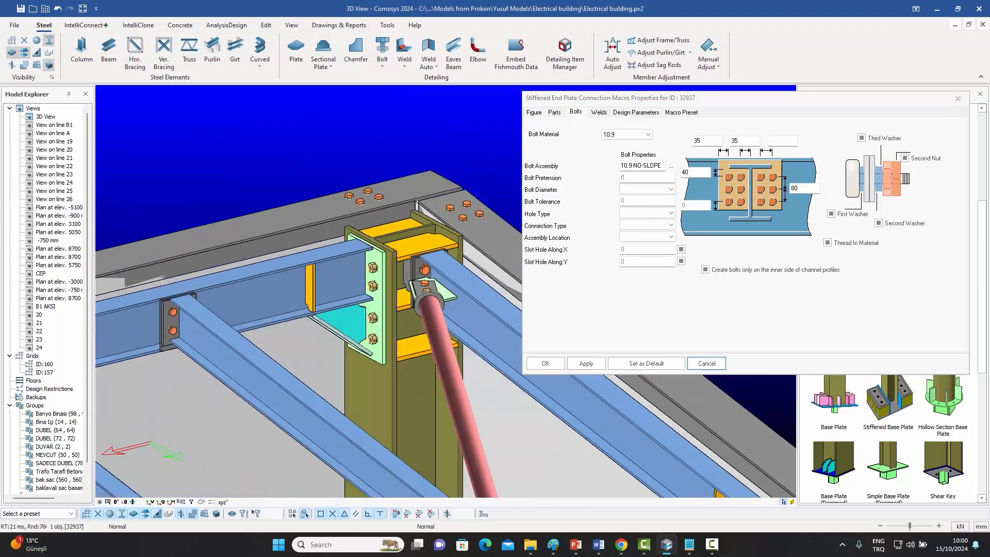
pyautogui.scroll(3, 415, 244)
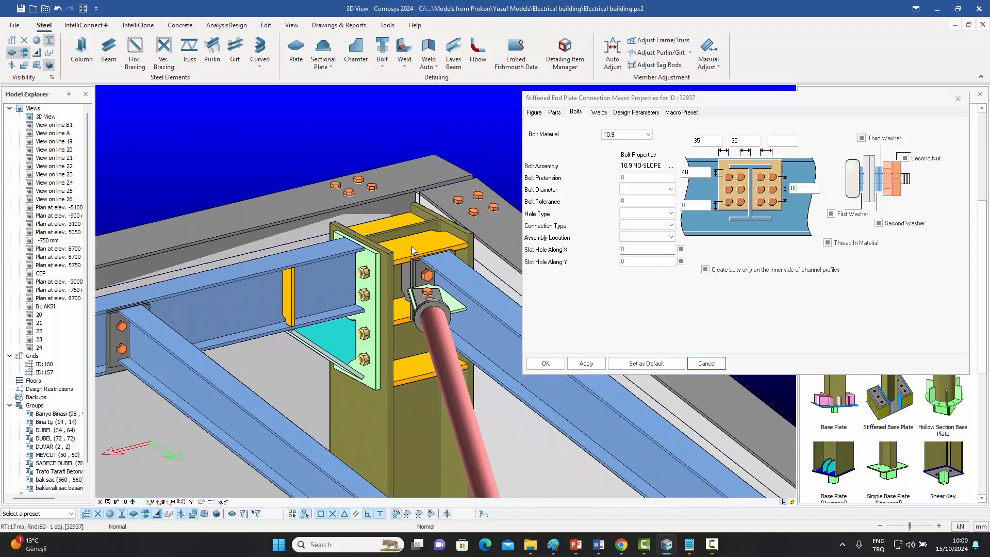
# Open the haunch connection macro properties, then close both macro property dialogs.
pyautogui.click(372, 317)
pyautogui.doubleClick(368, 283)
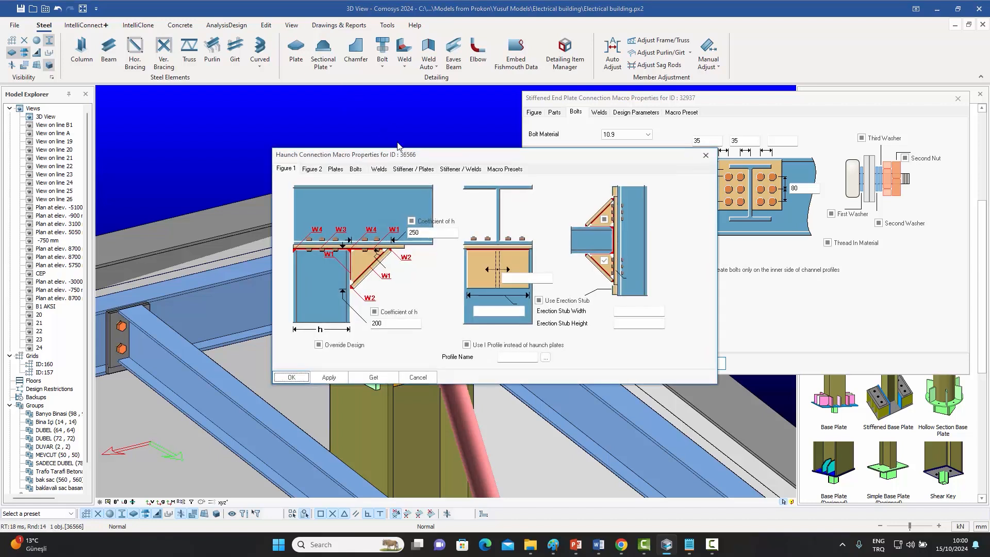
pyautogui.scroll(-3, 368, 284)
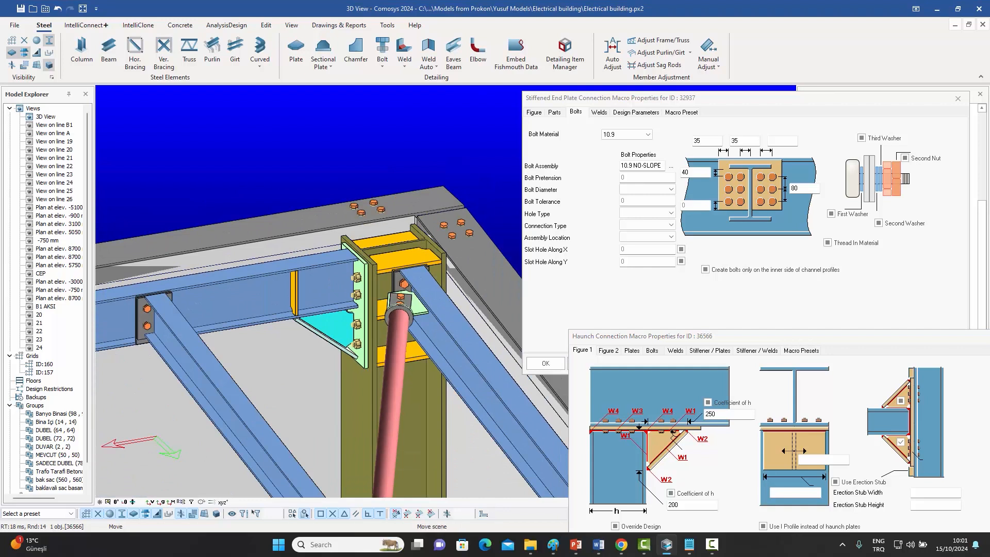
pyautogui.moveTo(400, 282); pyautogui.dragTo(371, 276, button='middle')
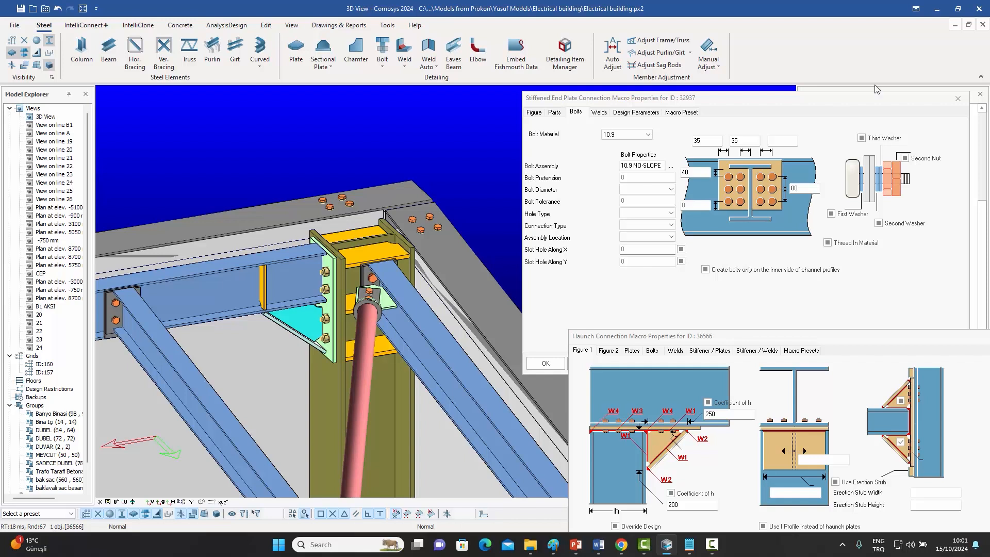
pyautogui.click(957, 98)
pyautogui.moveTo(947, 338); pyautogui.dragTo(879, 225)
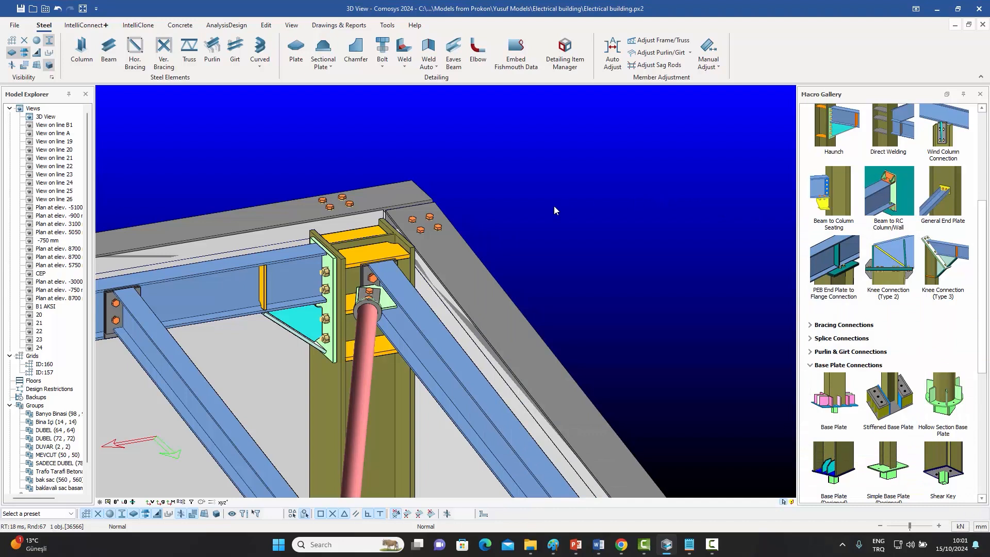
# Examine the tapered PEB frame's rafter-to-column knee connection and the rafter beam.
pyautogui.scroll(2, 555, 209)
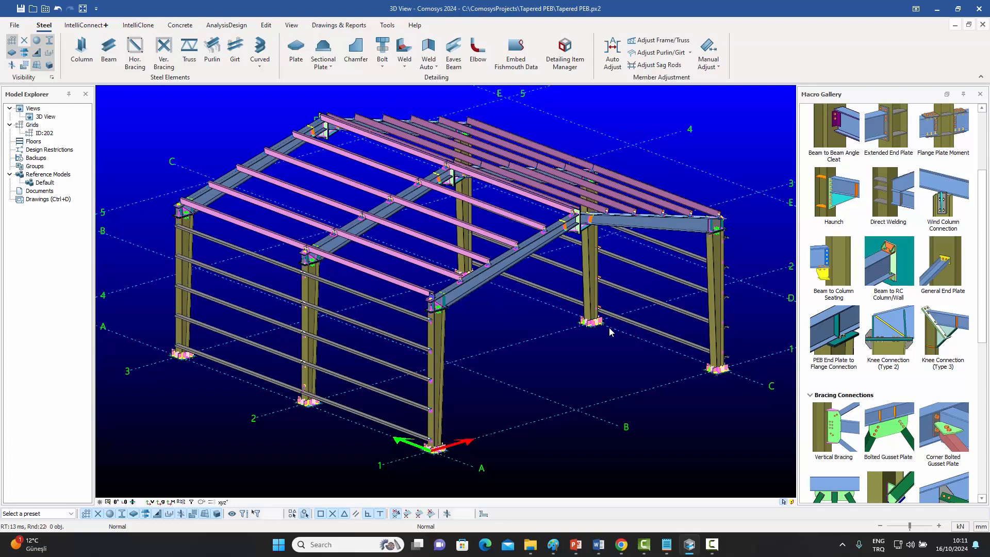
pyautogui.moveTo(628, 357); pyautogui.dragTo(598, 359, button='middle')
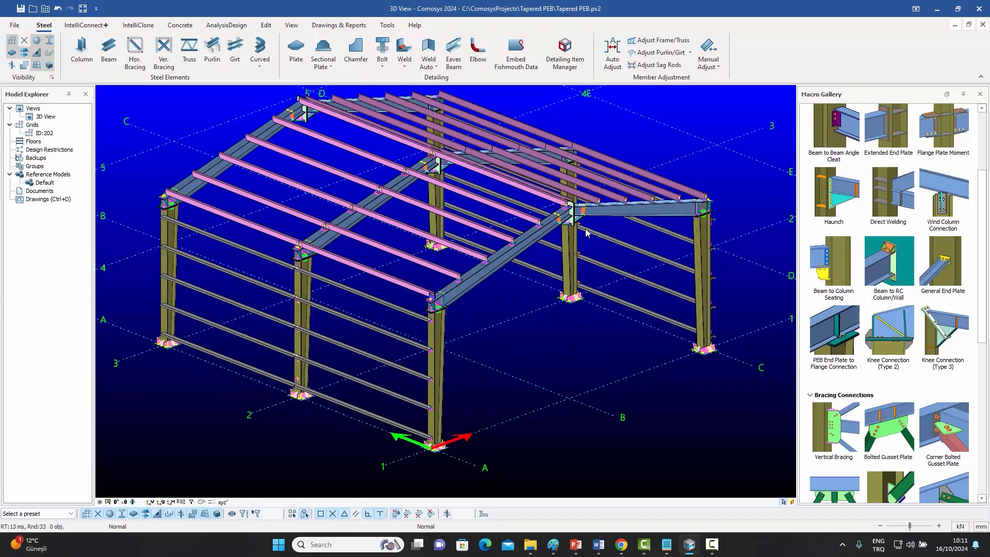
pyautogui.scroll(3, 536, 250)
pyautogui.scroll(5, 370, 341)
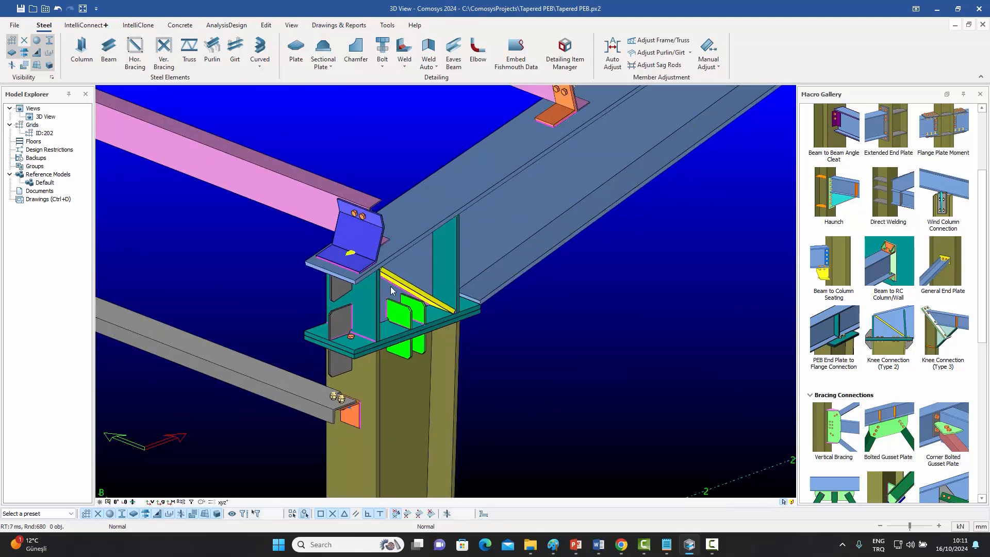
pyautogui.scroll(-4, 392, 283)
pyautogui.scroll(-2, 364, 310)
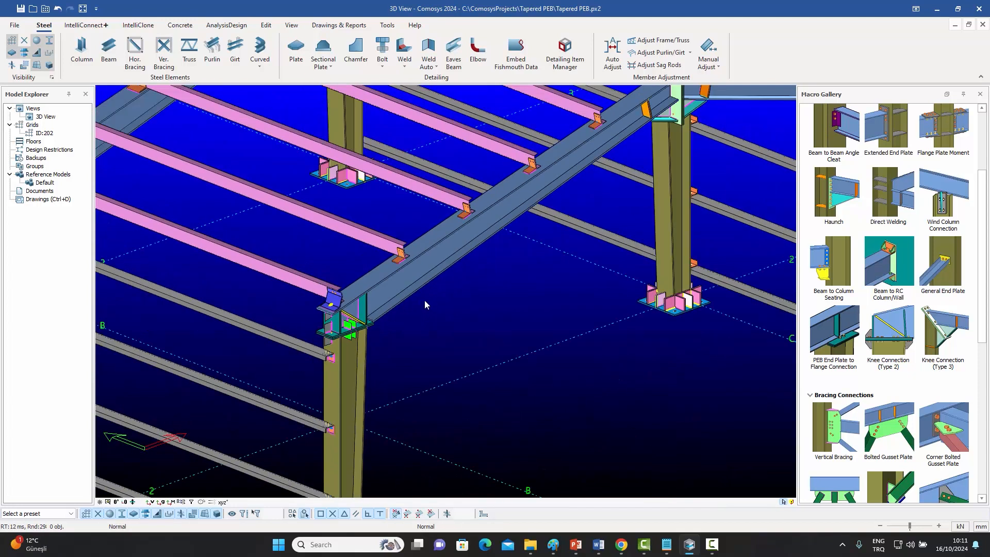
pyautogui.moveTo(493, 325); pyautogui.dragTo(477, 343, button='middle')
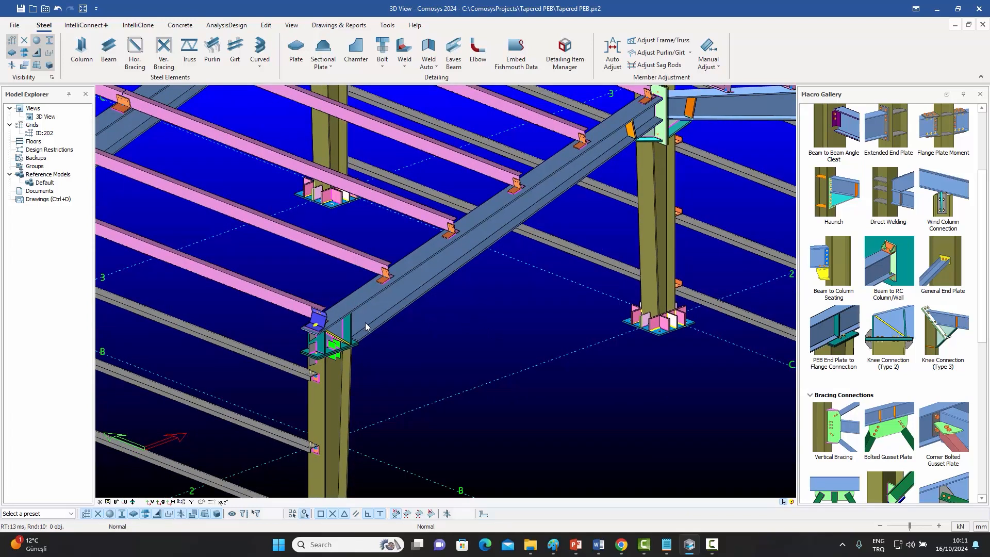
pyautogui.click(423, 279)
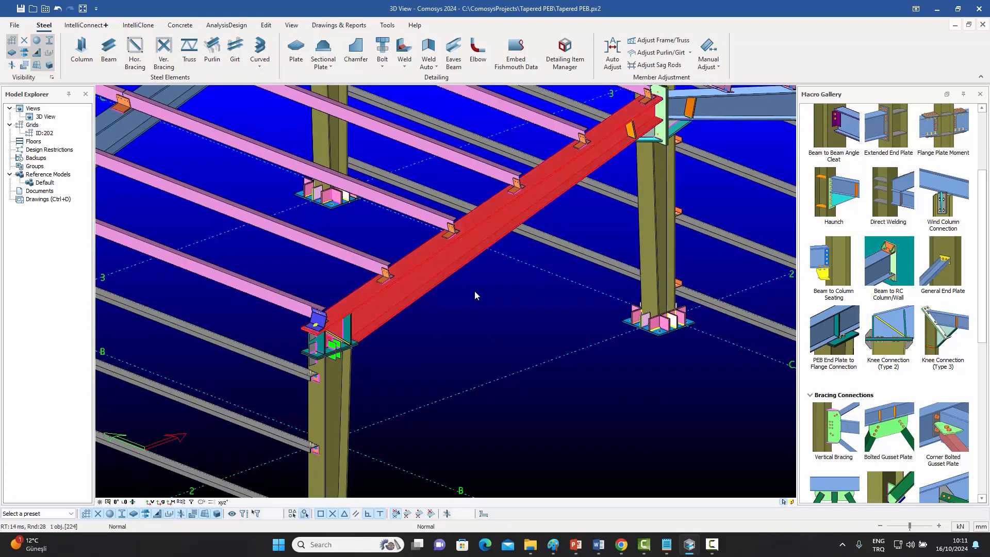
pyautogui.click(488, 298)
pyautogui.click(435, 266)
pyautogui.click(469, 294)
pyautogui.click(431, 267)
pyautogui.click(490, 300)
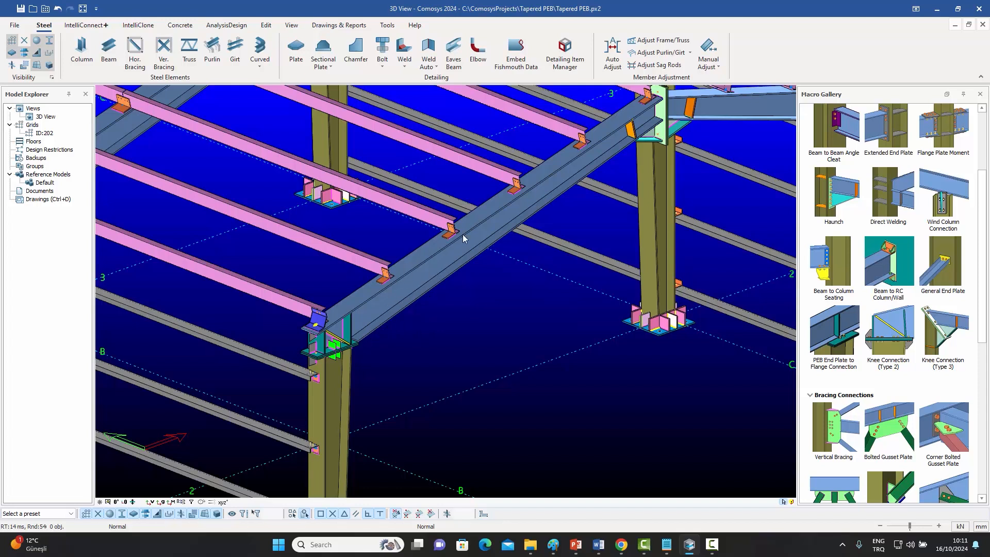
# Examine the rafter beam and its eaves-end connection by zooming and orbiting around it.
pyautogui.scroll(1, 475, 253)
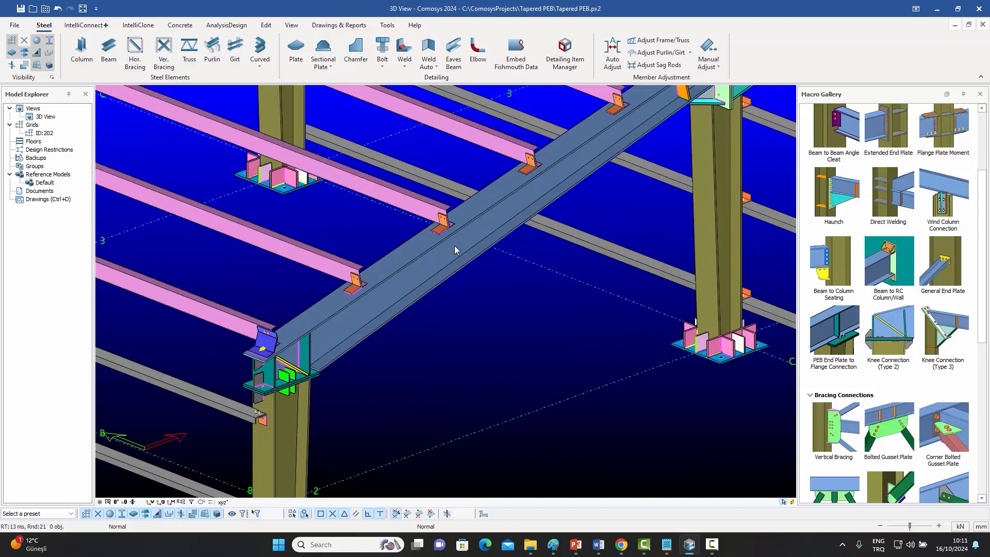
pyautogui.scroll(1, 454, 246)
pyautogui.scroll(3, 261, 366)
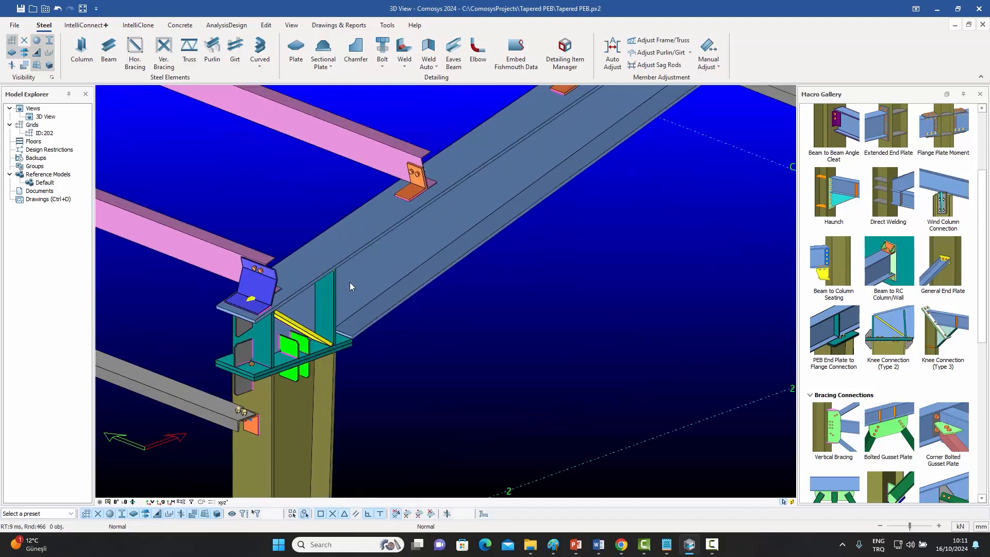
pyautogui.click(418, 256)
pyautogui.click(307, 406)
pyautogui.click(407, 279)
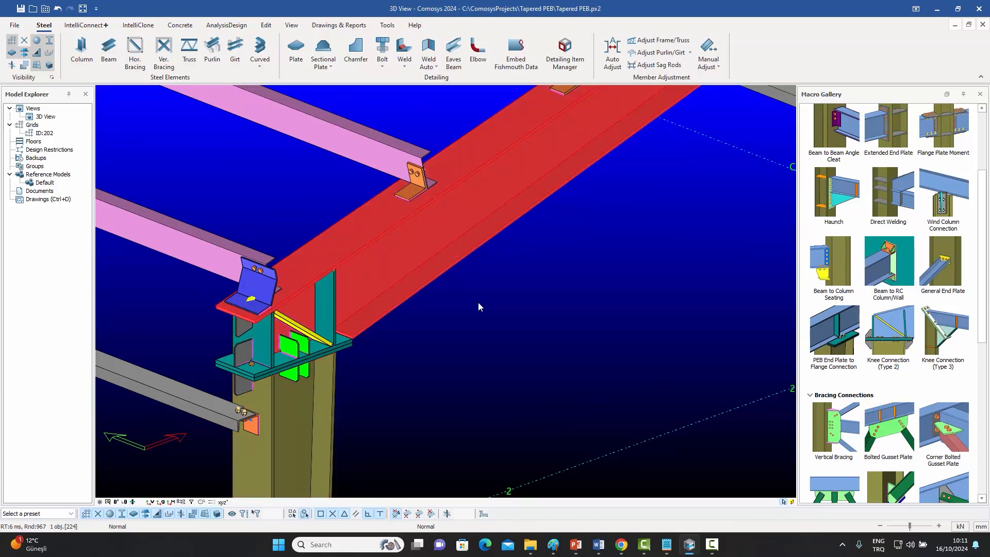
pyautogui.click(459, 308)
pyautogui.scroll(-5, 459, 308)
pyautogui.moveTo(505, 305); pyautogui.dragTo(429, 316, button='middle')
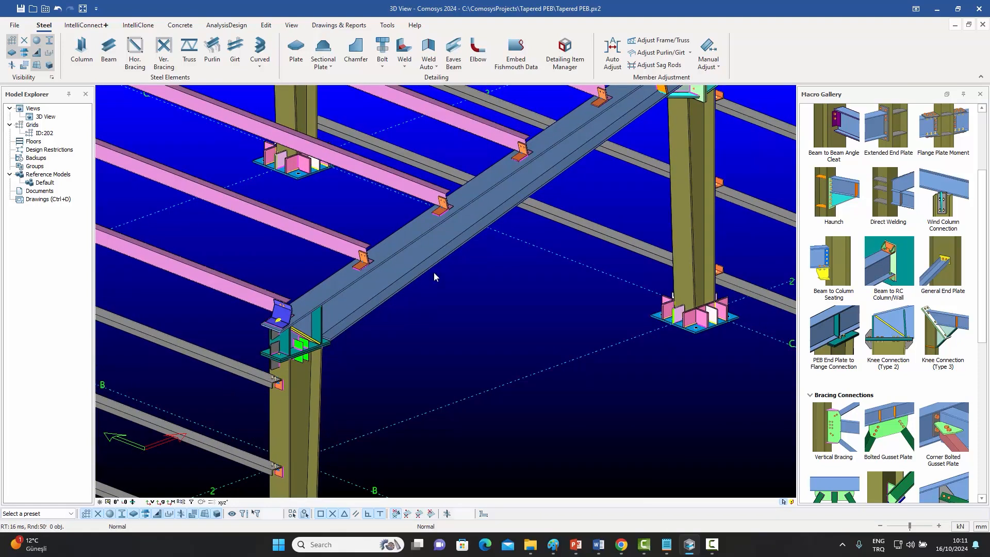
pyautogui.moveTo(453, 272); pyautogui.dragTo(429, 298, button='middle')
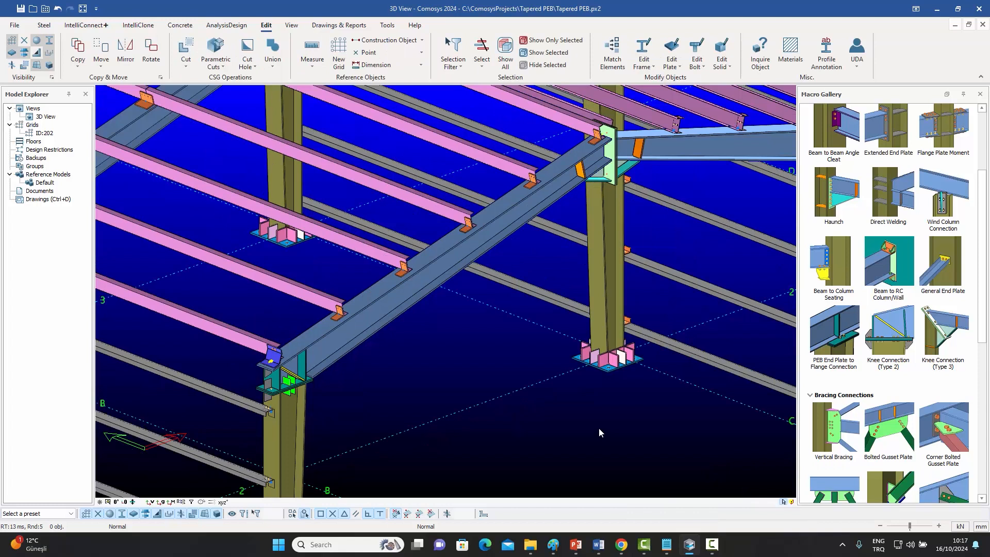
# Show only the selected rafter beam, hiding the rest of the model.
pyautogui.click(391, 303)
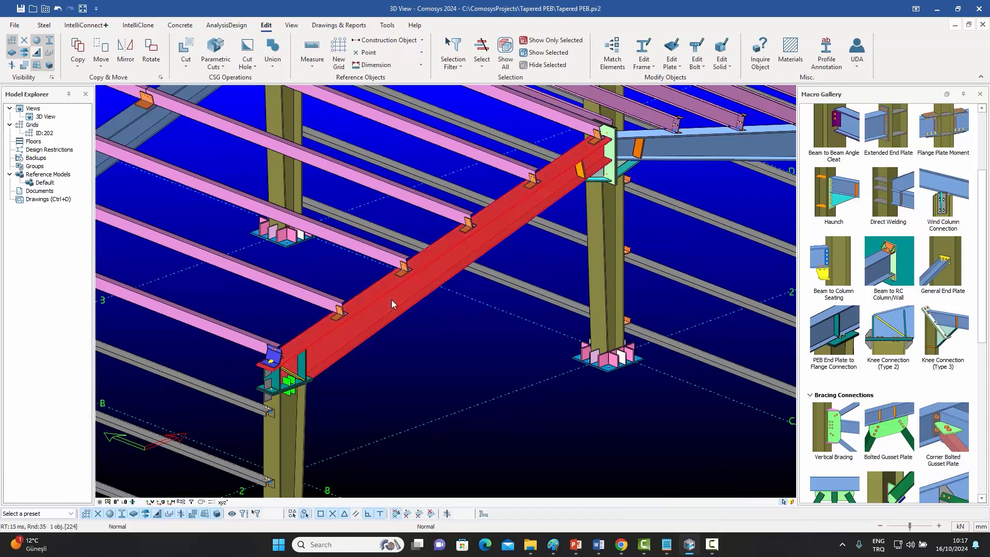
pyautogui.rightClick(392, 301)
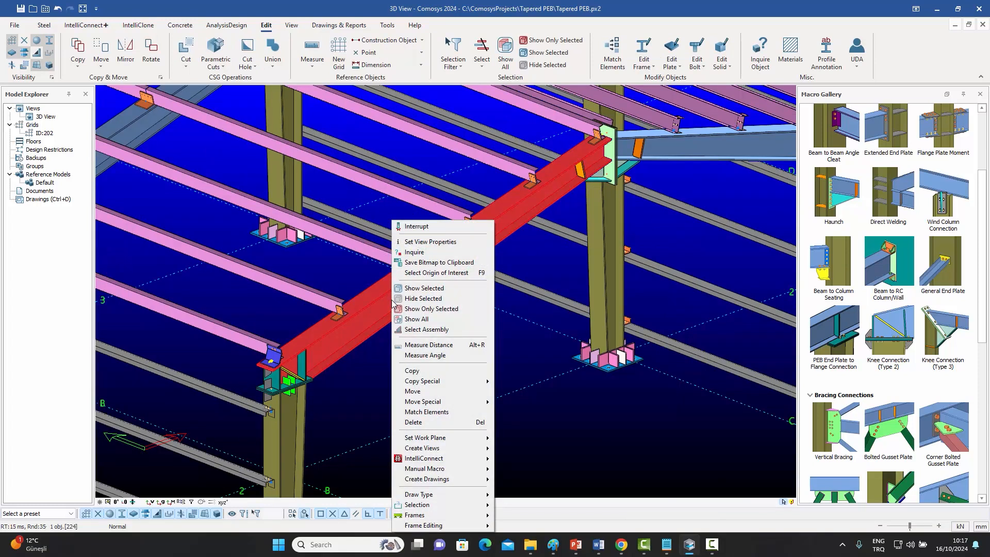
pyautogui.click(430, 309)
pyautogui.click(360, 366)
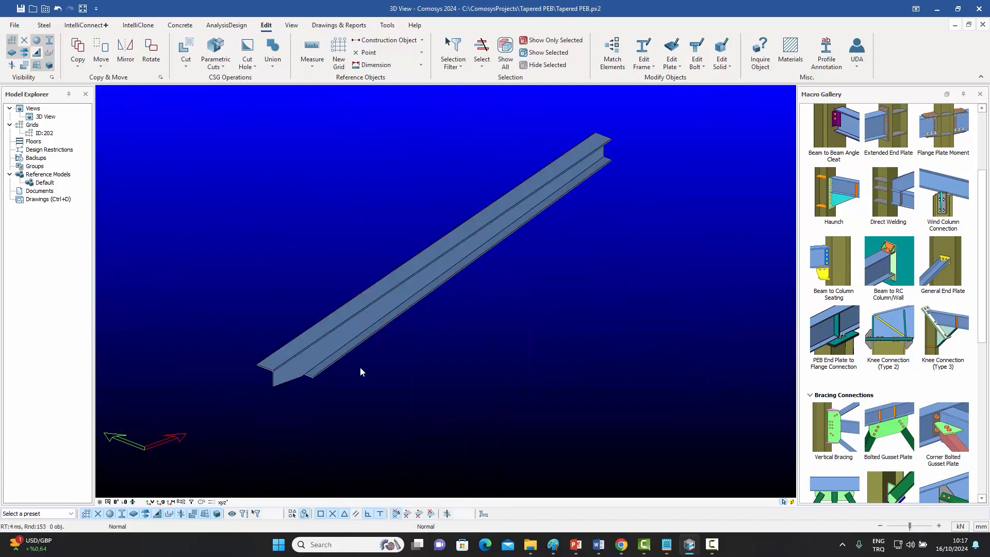
# Inspect the isolated rafter's tapered end up close from several angles.
pyautogui.scroll(5, 297, 388)
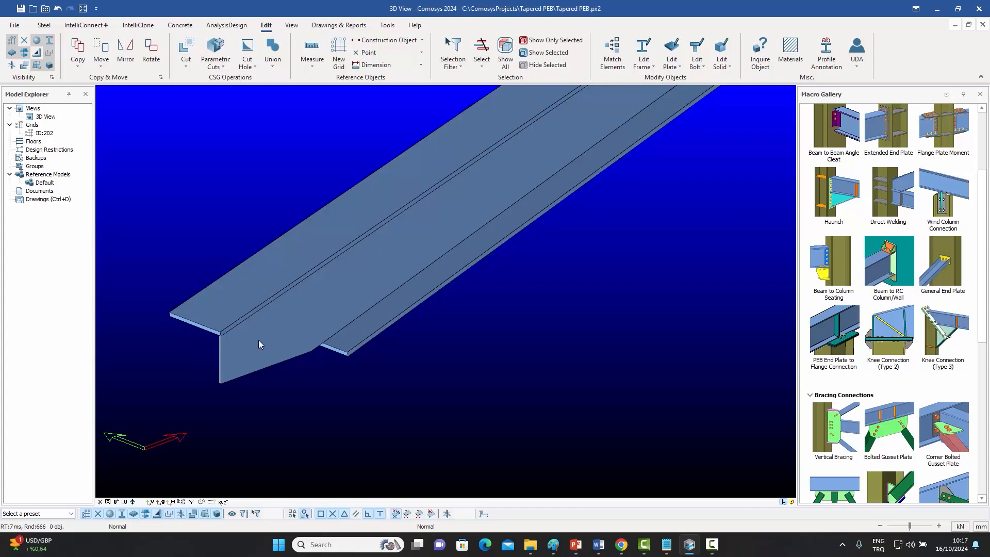
pyautogui.click(368, 284)
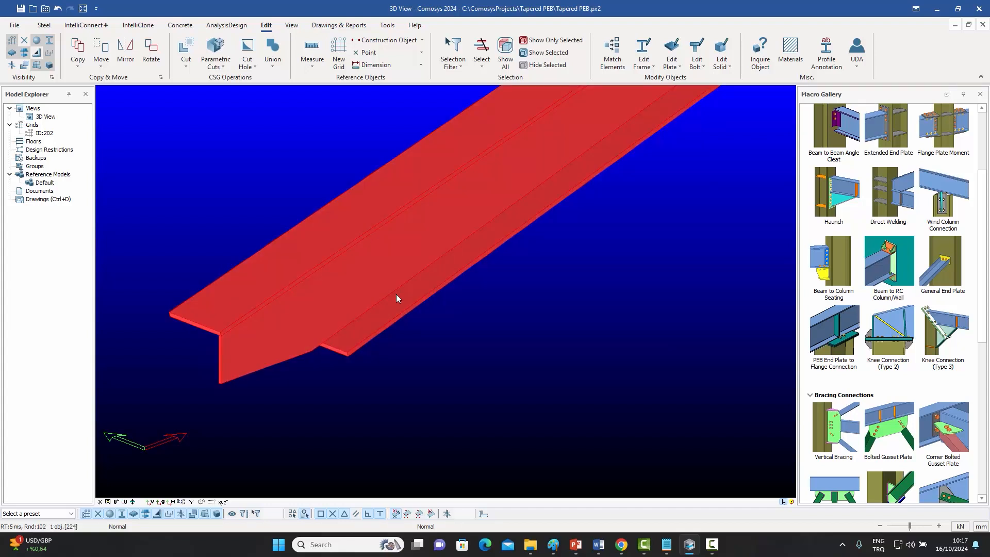
pyautogui.click(471, 341)
pyautogui.scroll(-5, 423, 306)
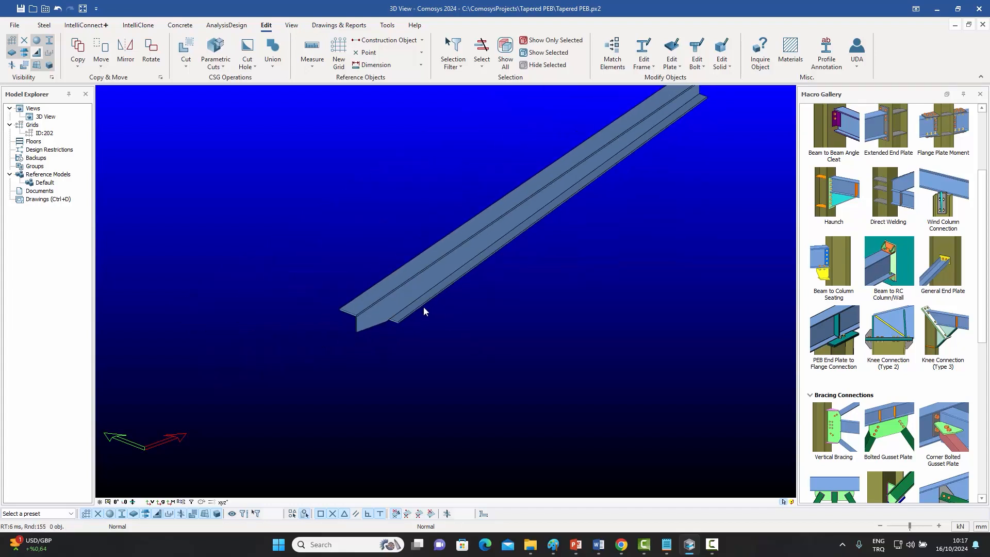
pyautogui.moveTo(529, 304); pyautogui.dragTo(493, 347, button='middle')
pyautogui.rightClick(519, 290)
pyautogui.click(551, 357)
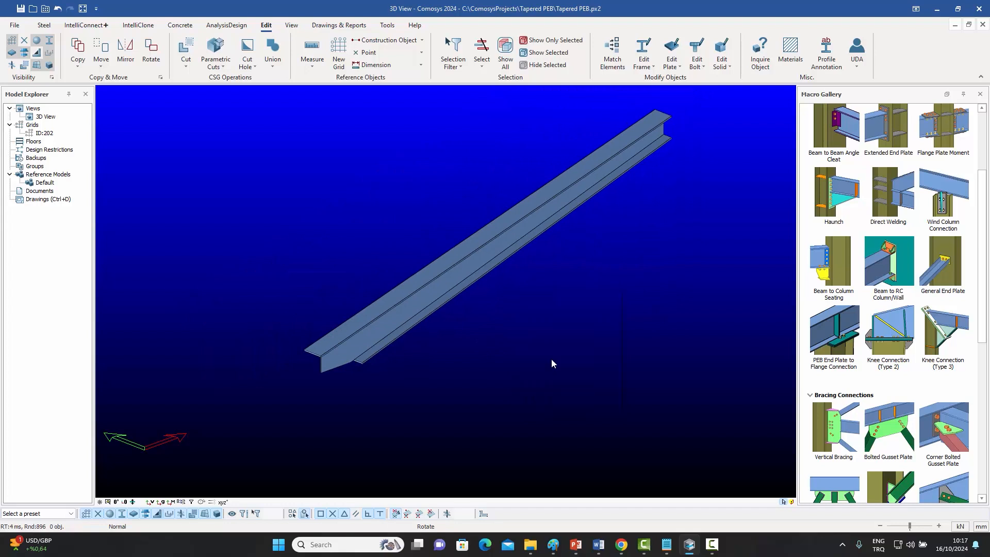
# Select the rafter's whole assembly and show only that assembly in the view.
pyautogui.click(442, 292)
pyautogui.rightClick(442, 292)
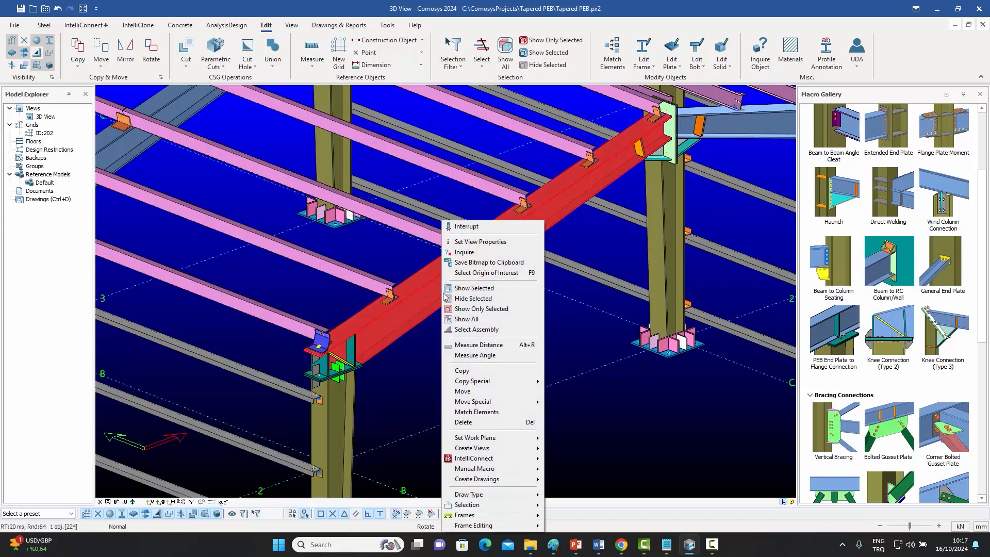
pyautogui.click(475, 330)
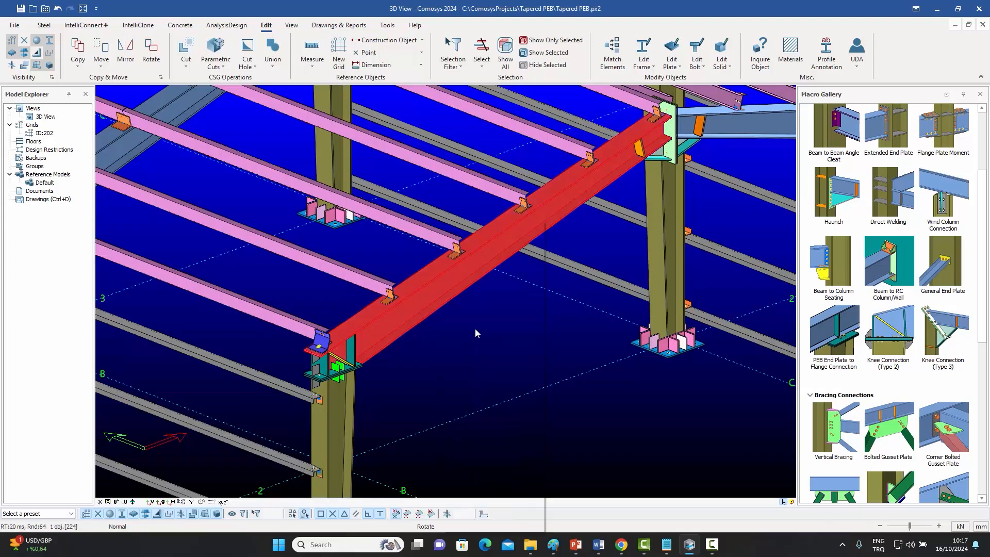
pyautogui.rightClick(448, 284)
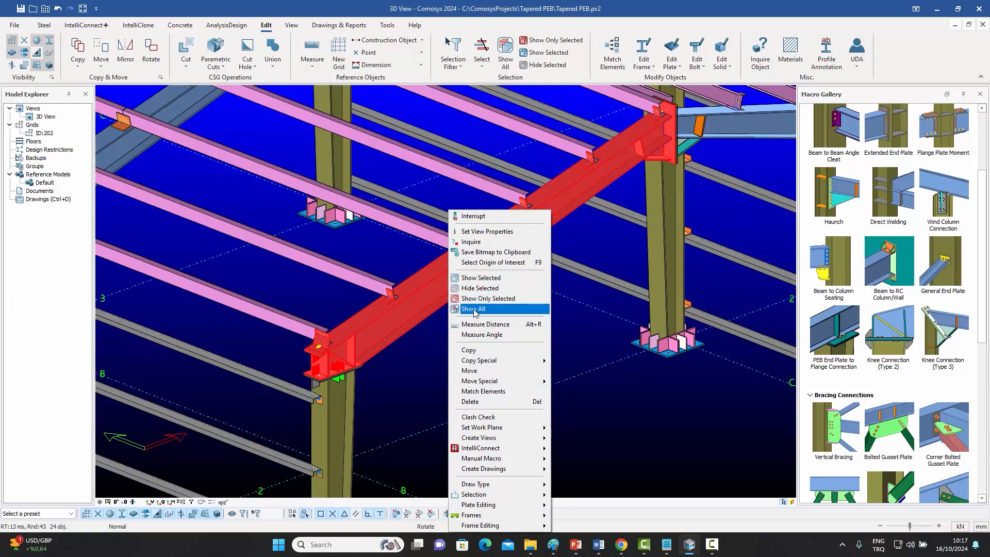
pyautogui.click(480, 298)
# Examine the isolated rafter assembly with its end plate, purlin cleats and haunch.
pyautogui.scroll(5, 354, 357)
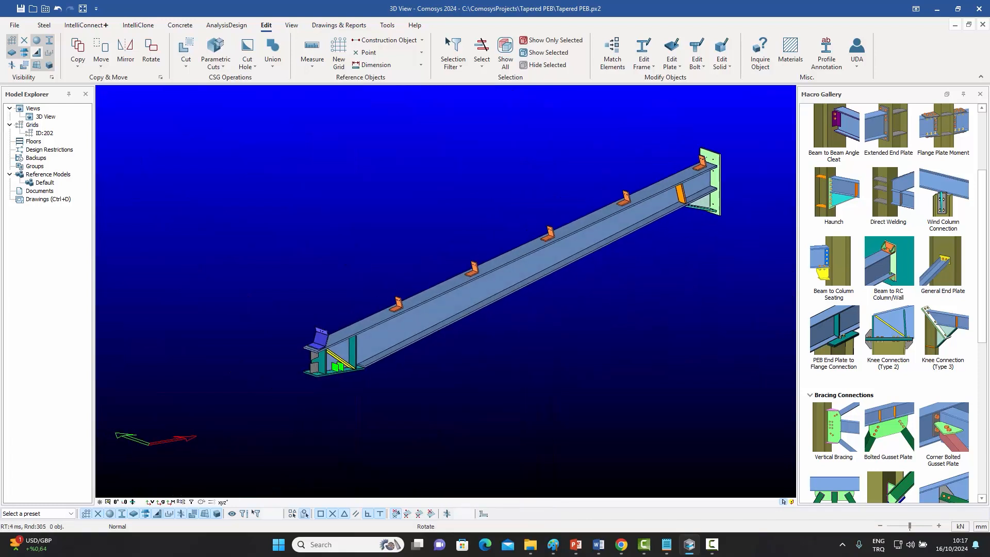
pyautogui.scroll(-4, 353, 357)
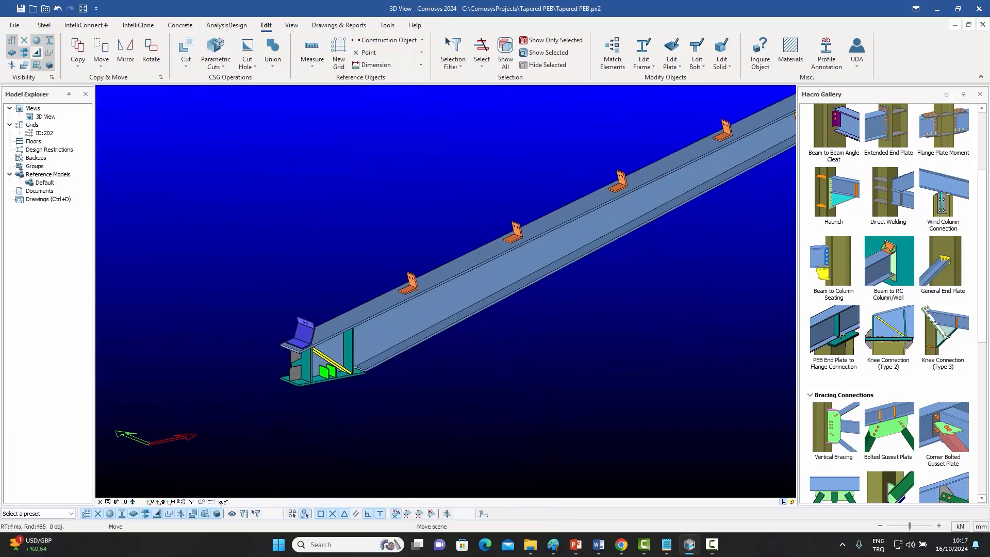
pyautogui.scroll(5, 699, 157)
pyautogui.scroll(-5, 696, 162)
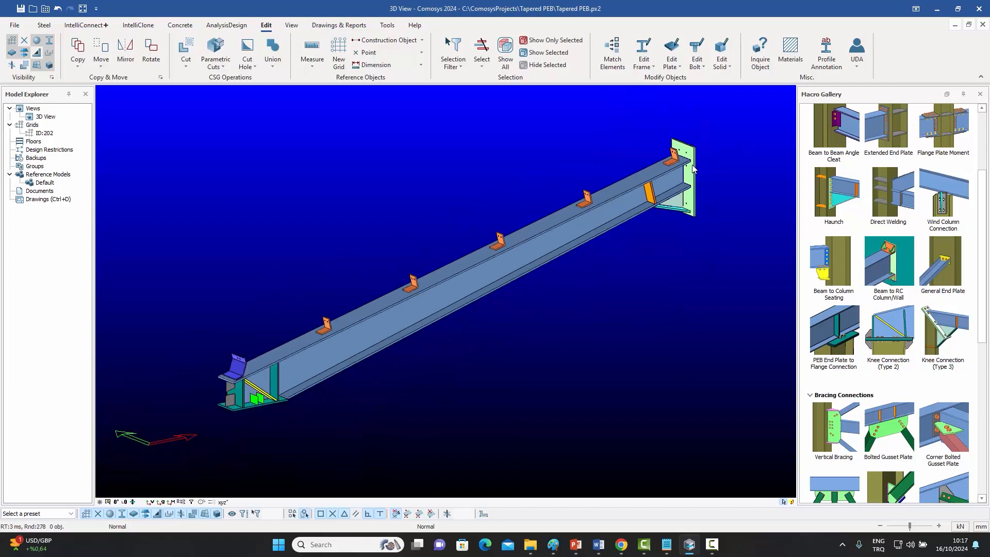
pyautogui.moveTo(452, 295); pyautogui.dragTo(515, 325, button='middle')
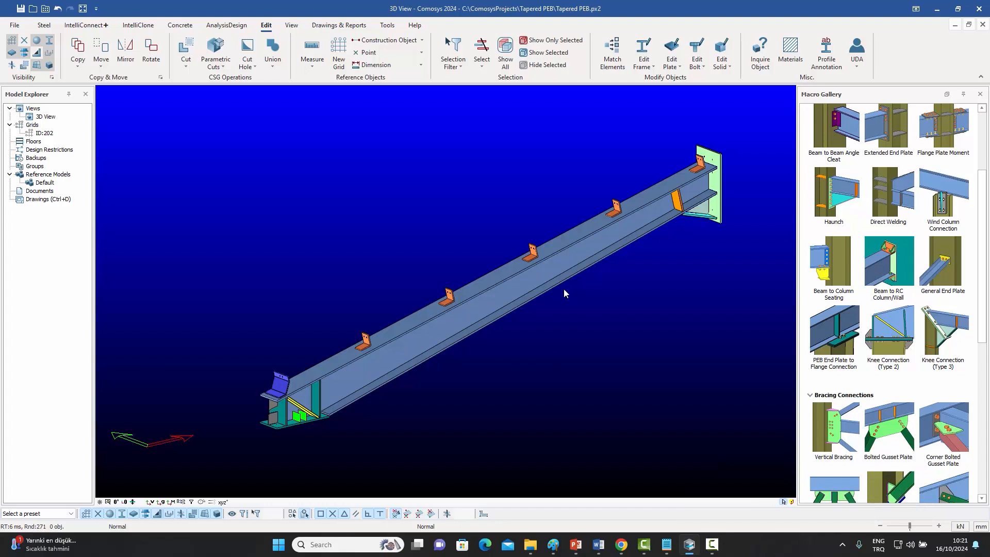
# Convert the selected tapered rafter into separate plates with Tapered Profile to Plates, keeping the default options.
pyautogui.click(655, 67)
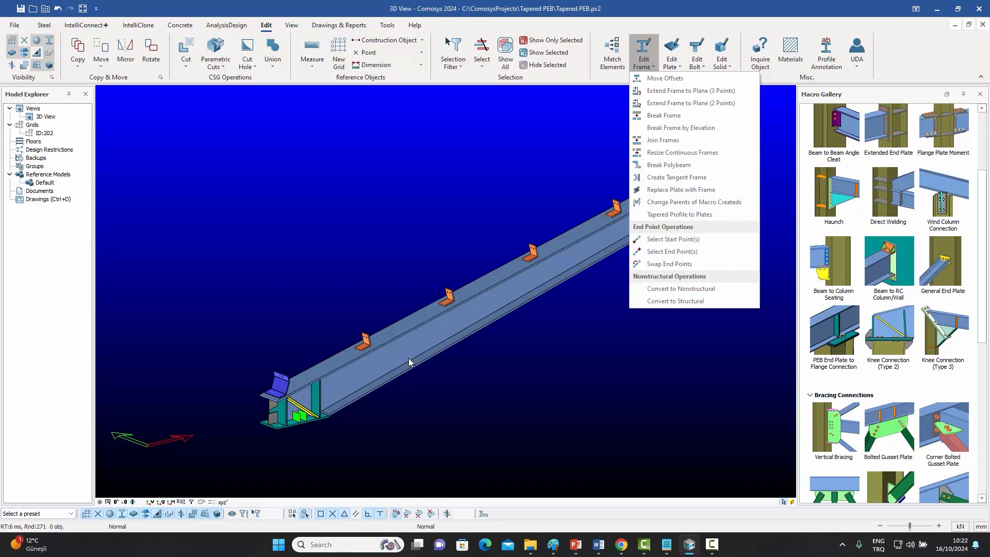
pyautogui.click(381, 233)
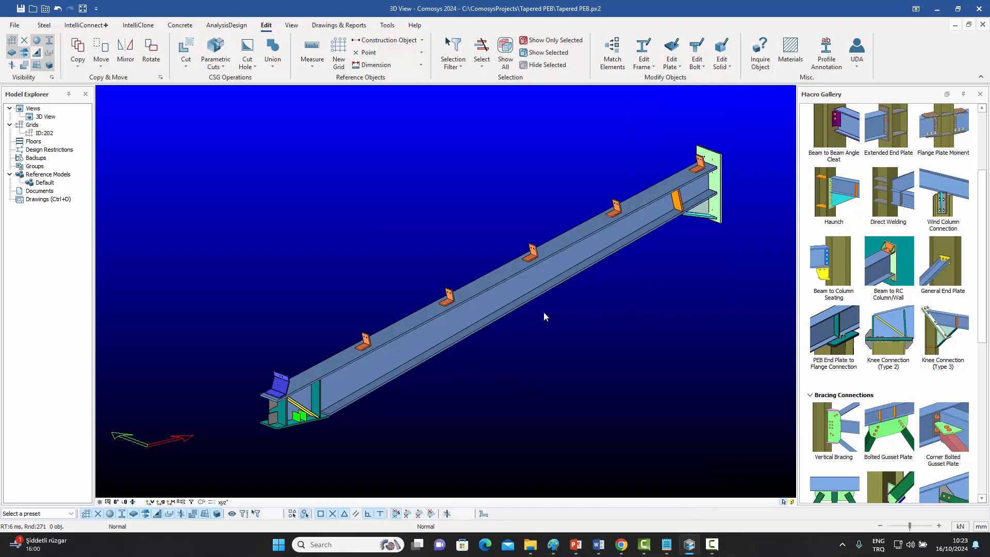
pyautogui.click(518, 286)
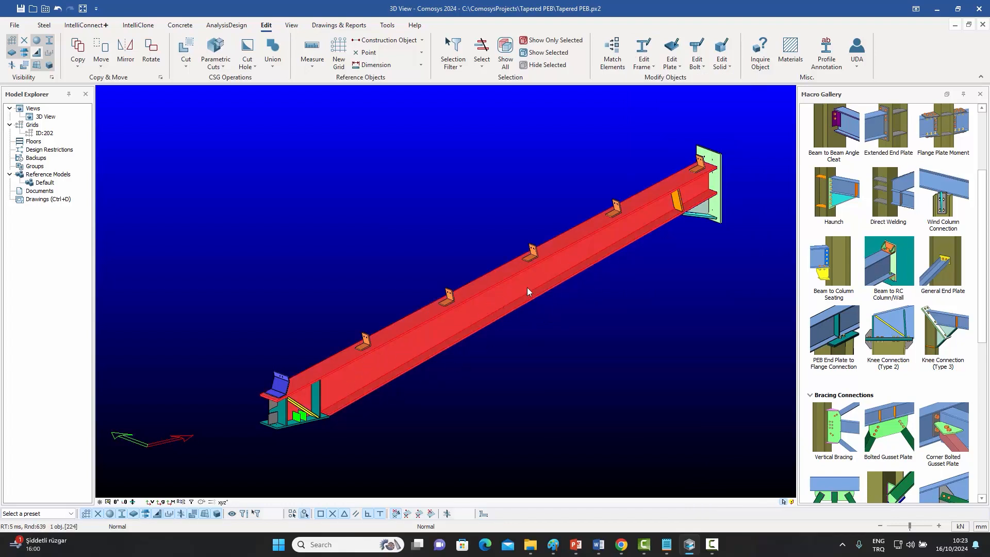
pyautogui.click(654, 68)
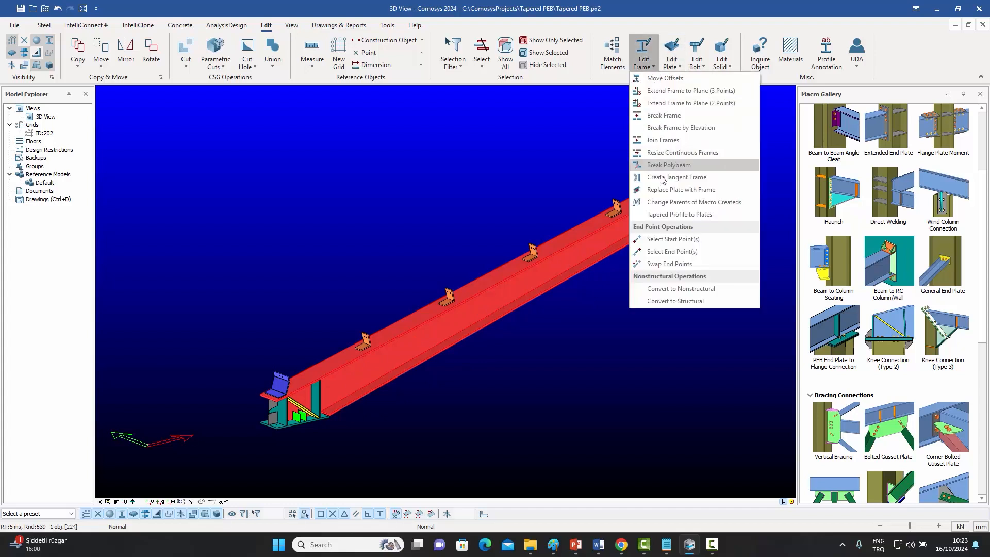
pyautogui.click(671, 216)
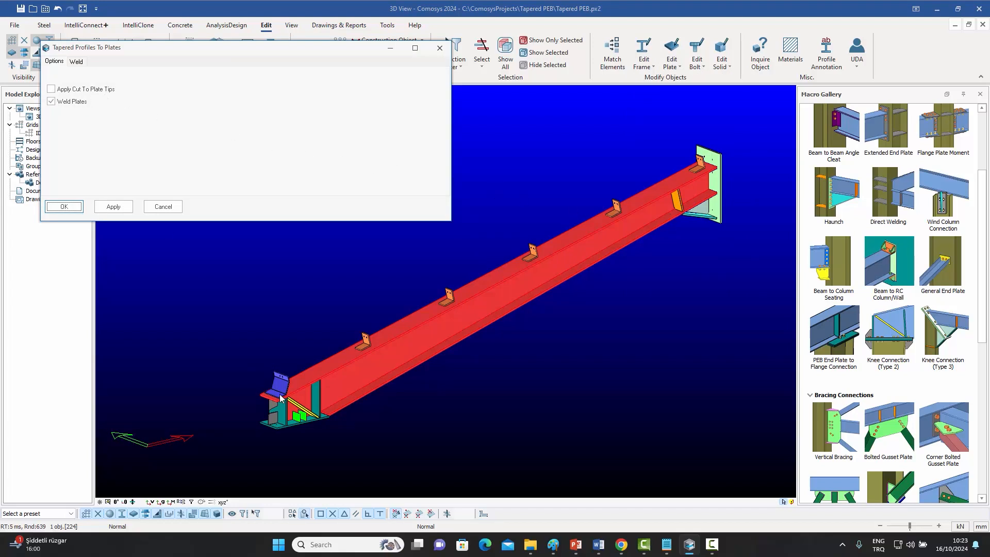
pyautogui.scroll(4, 278, 405)
pyautogui.scroll(3, 278, 404)
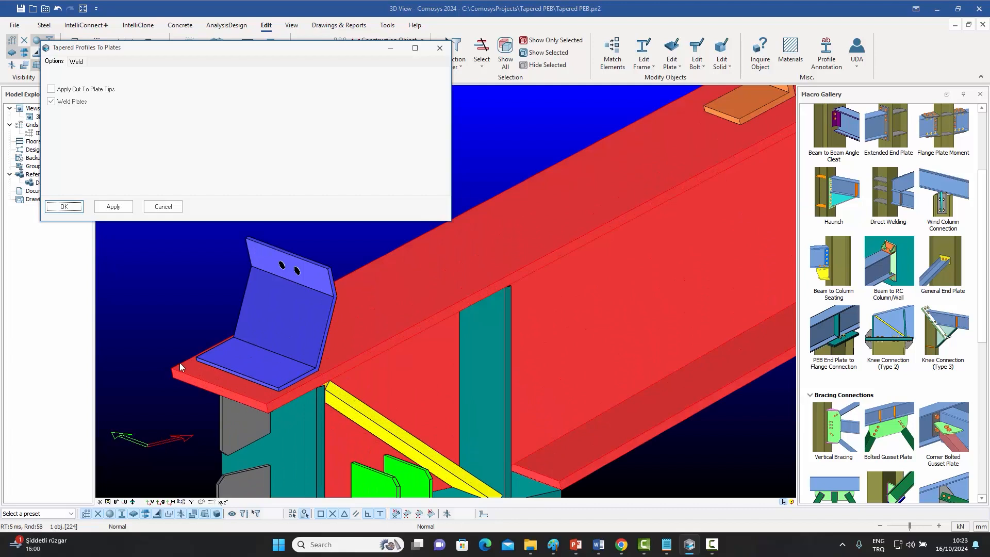
pyautogui.scroll(-5, 202, 363)
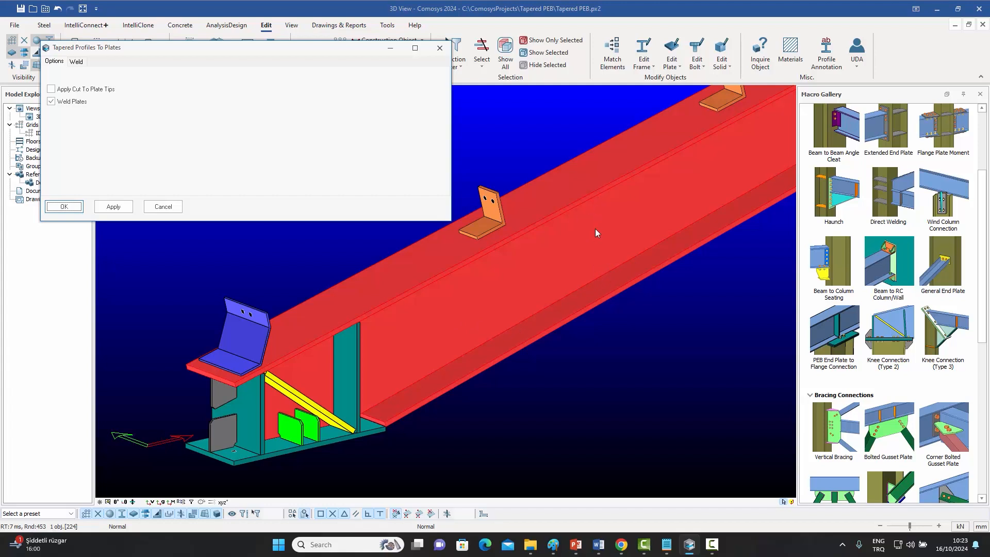
pyautogui.click(76, 62)
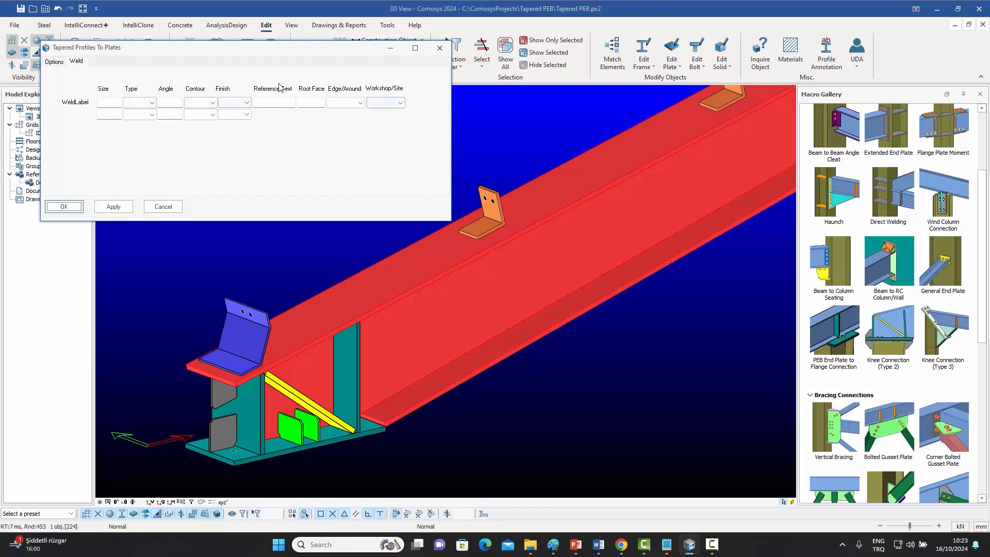
pyautogui.click(55, 62)
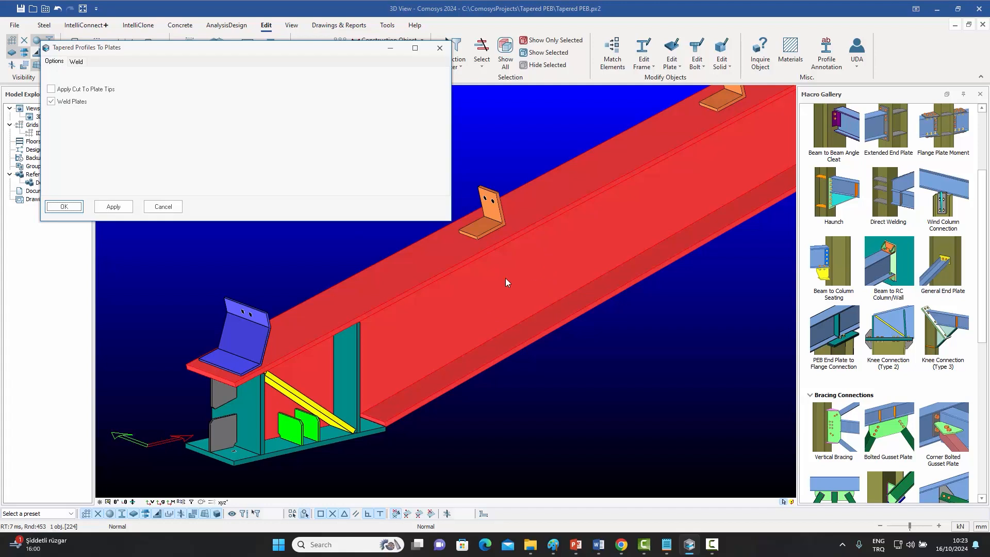
pyautogui.click(73, 208)
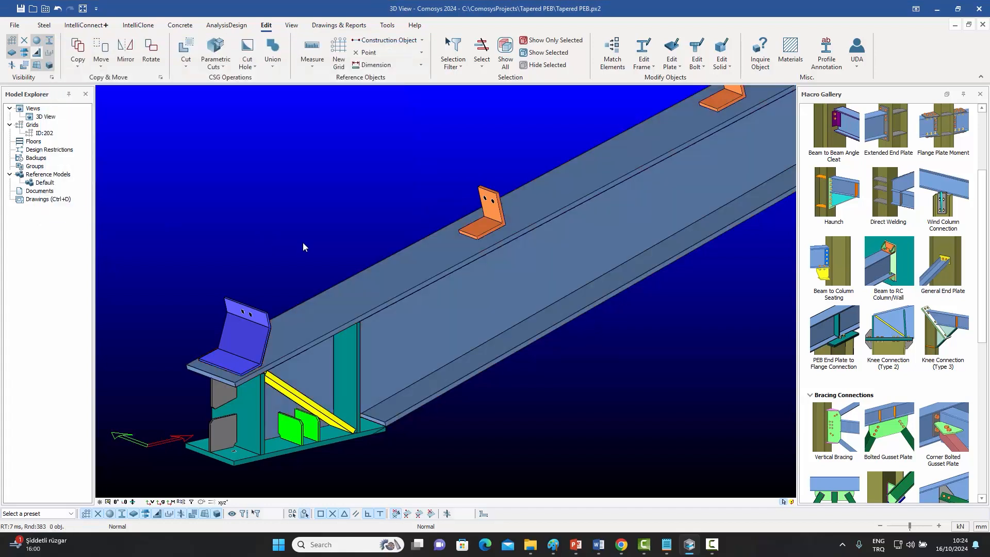
# Select the rafter's bottom flange plate to inspect the converted parts.
pyautogui.scroll(-5, 303, 247)
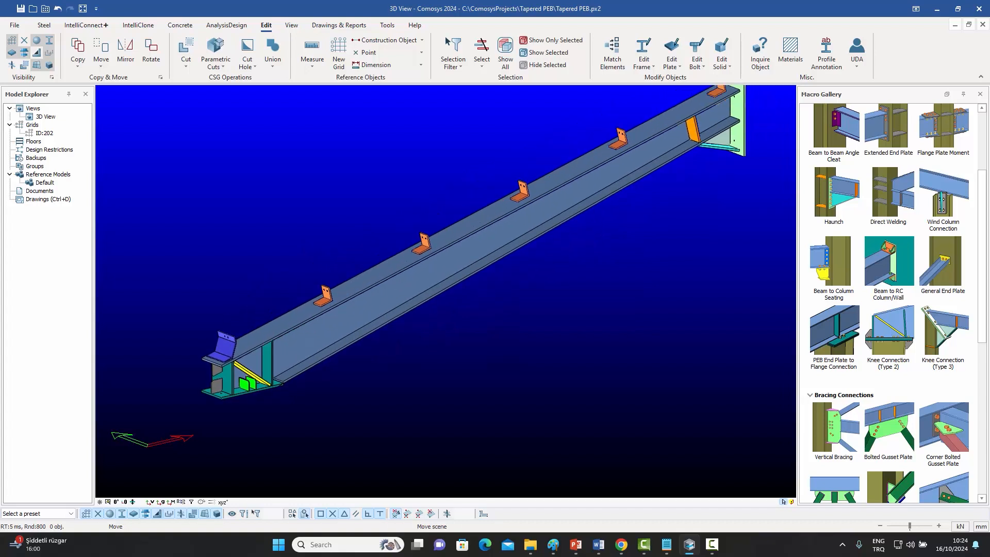
pyautogui.moveTo(419, 347); pyautogui.dragTo(403, 371, button='middle')
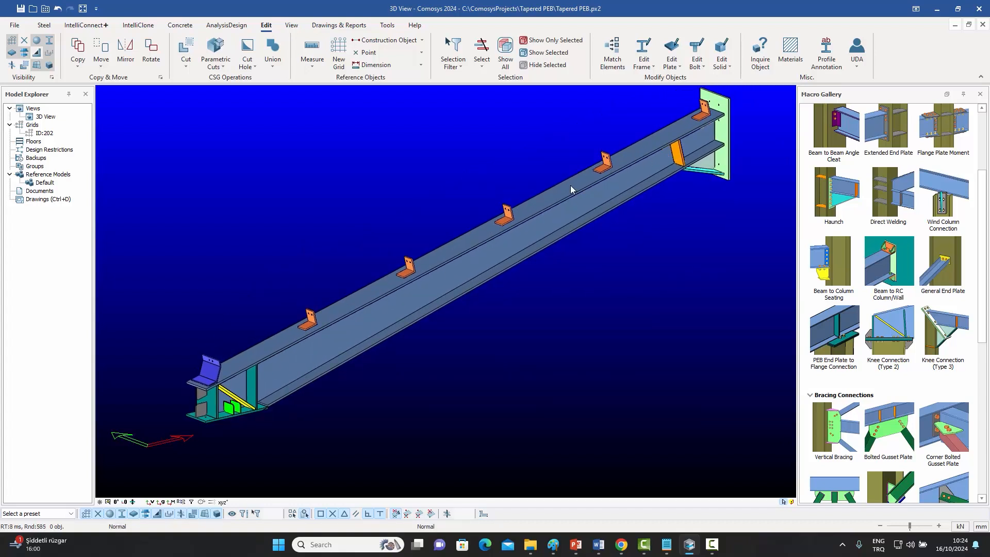
pyautogui.click(559, 219)
pyautogui.click(523, 259)
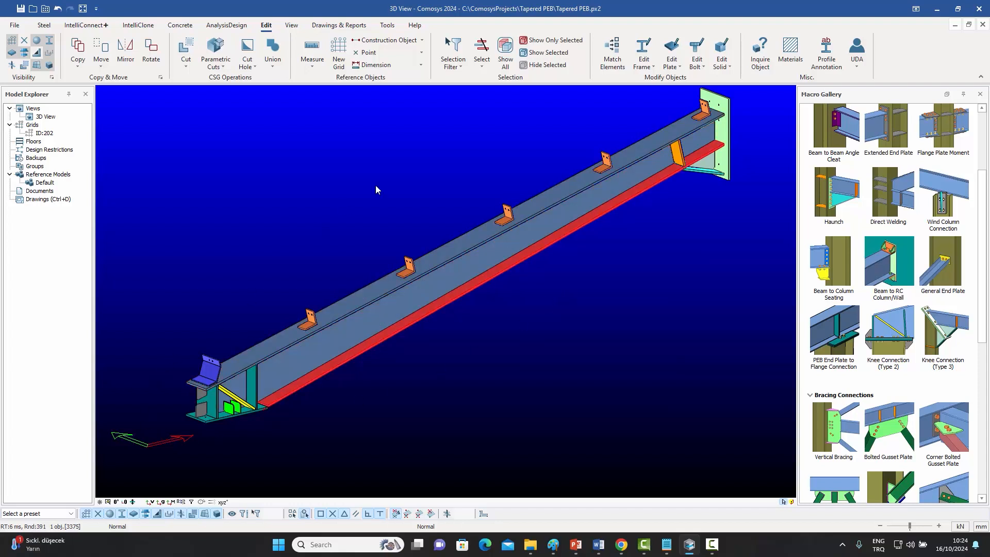
pyautogui.click(540, 327)
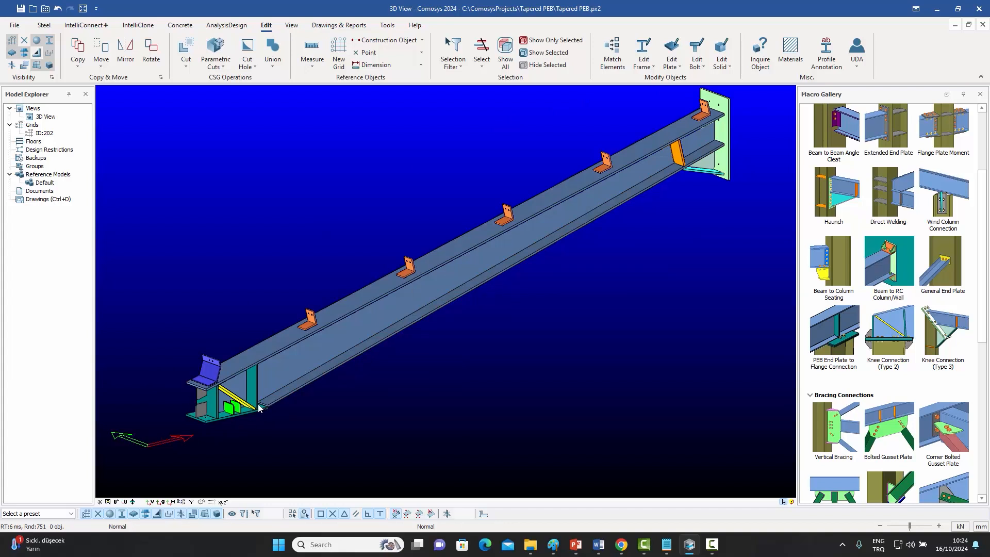
# Select the rafter's tapered web plate and show only that plate in the view.
pyautogui.scroll(2, 260, 408)
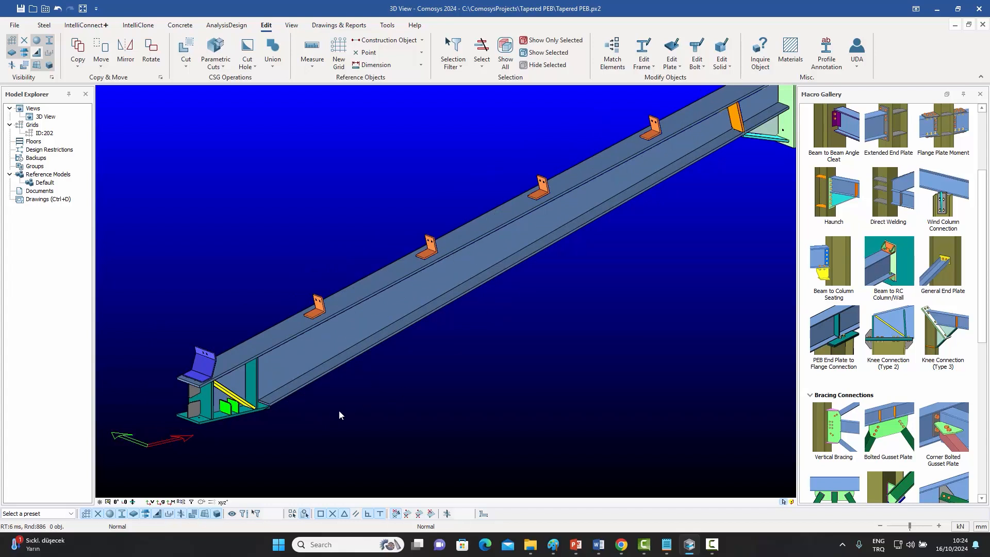
pyautogui.moveTo(352, 404); pyautogui.dragTo(359, 362, button='middle')
pyautogui.click(349, 320)
pyautogui.rightClick(348, 320)
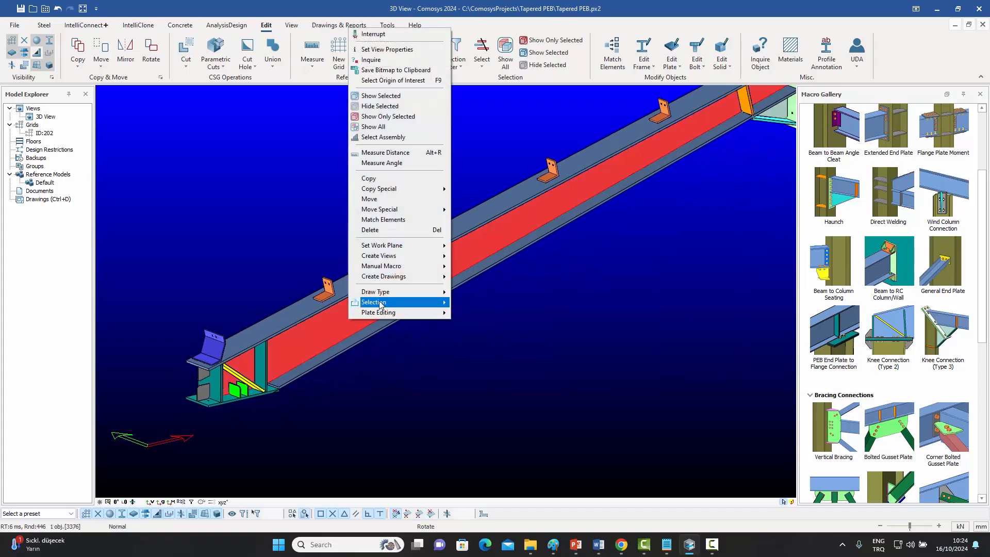
pyautogui.click(387, 117)
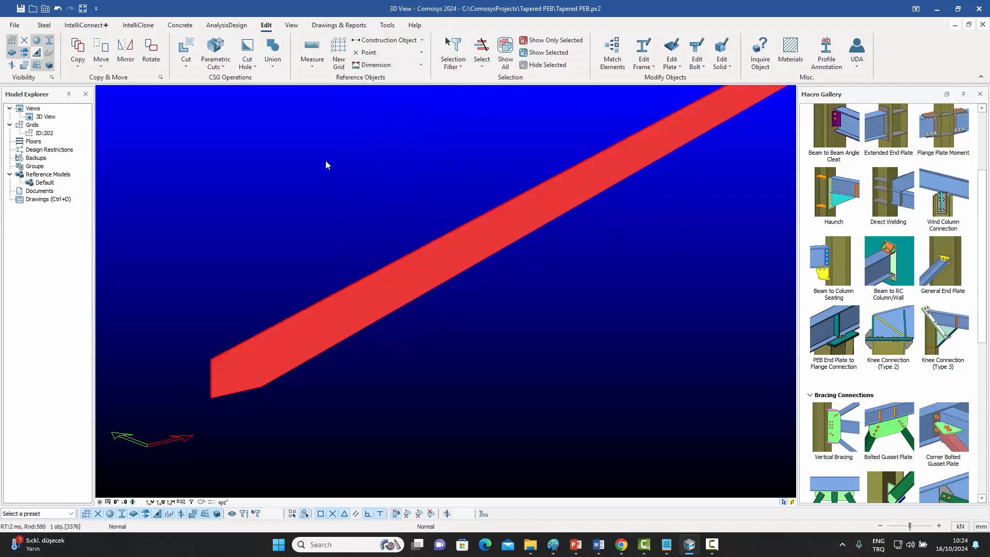
# Inspect the isolated web plate, then bring all model objects back into the view.
pyautogui.scroll(-2, 208, 361)
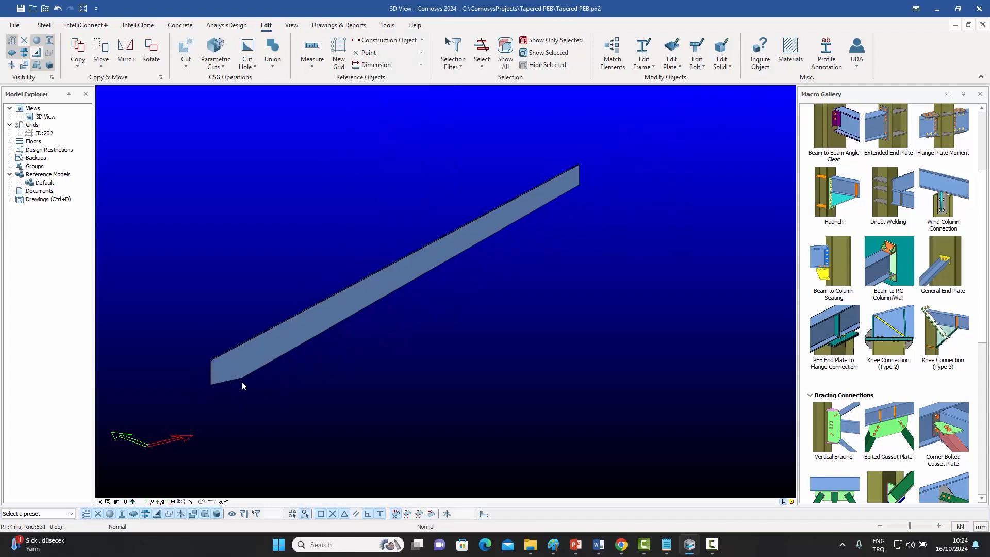
pyautogui.scroll(2, 267, 349)
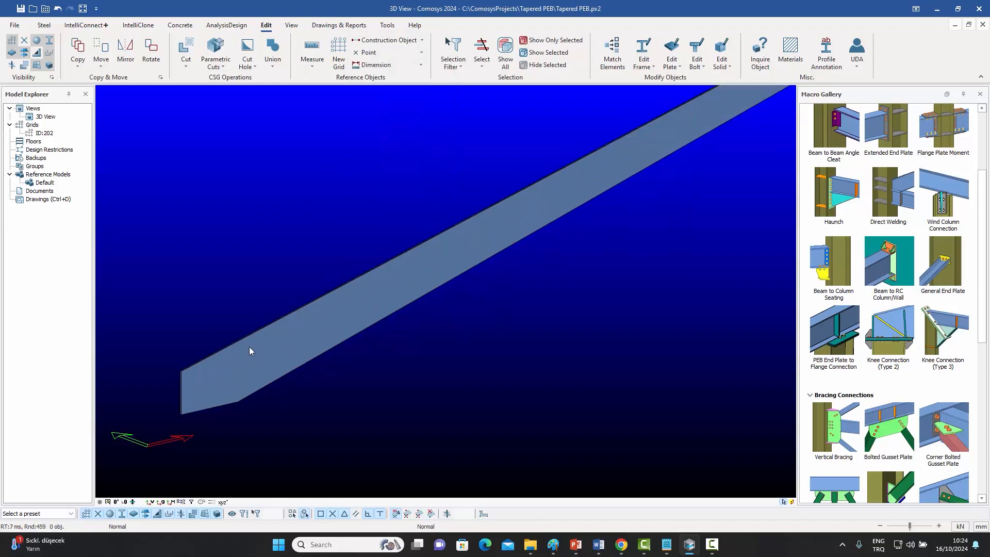
pyautogui.rightClick(239, 272)
pyautogui.click(273, 337)
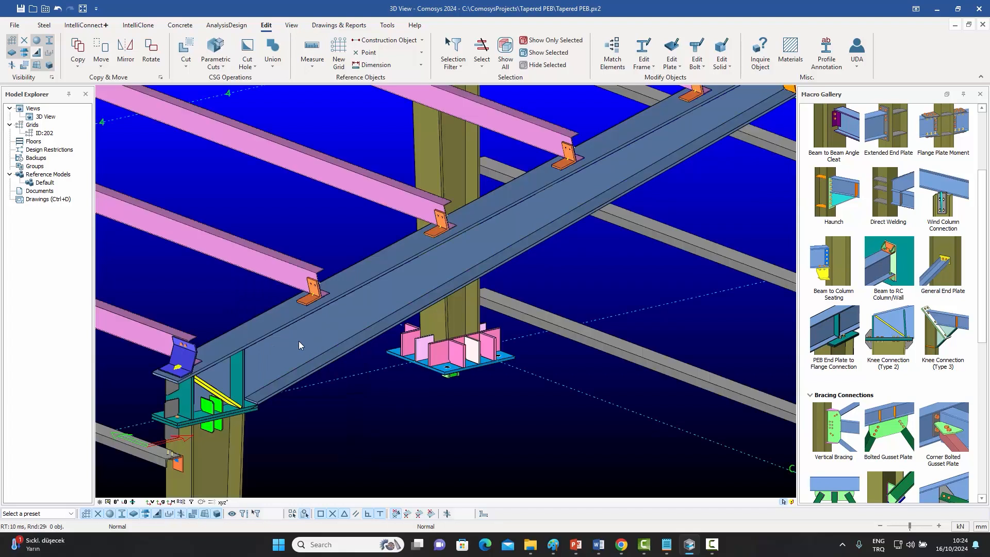
# Select the converted rafter's whole assembly and show only that assembly in the view.
pyautogui.scroll(-2, 316, 331)
pyautogui.moveTo(336, 346); pyautogui.dragTo(364, 354, button='middle')
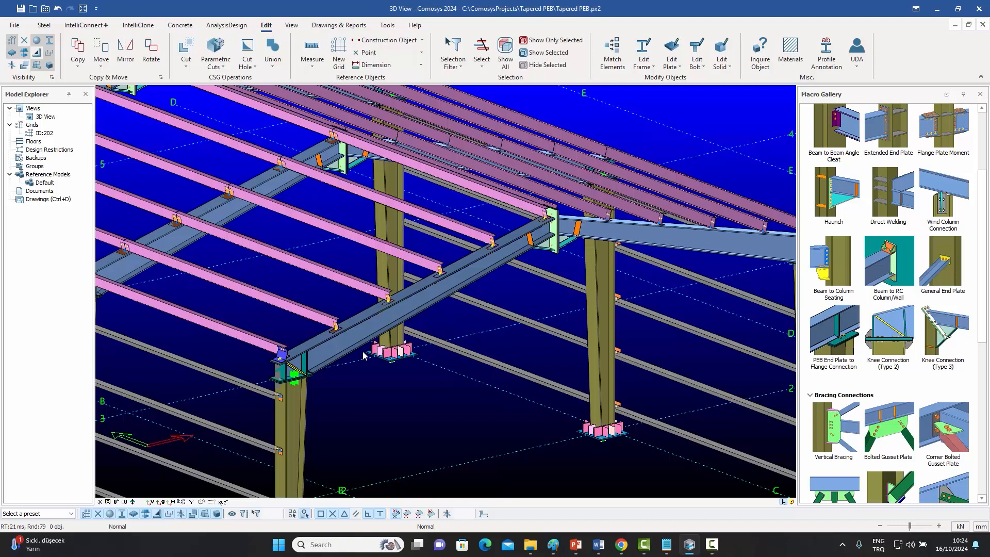
pyautogui.scroll(3, 362, 354)
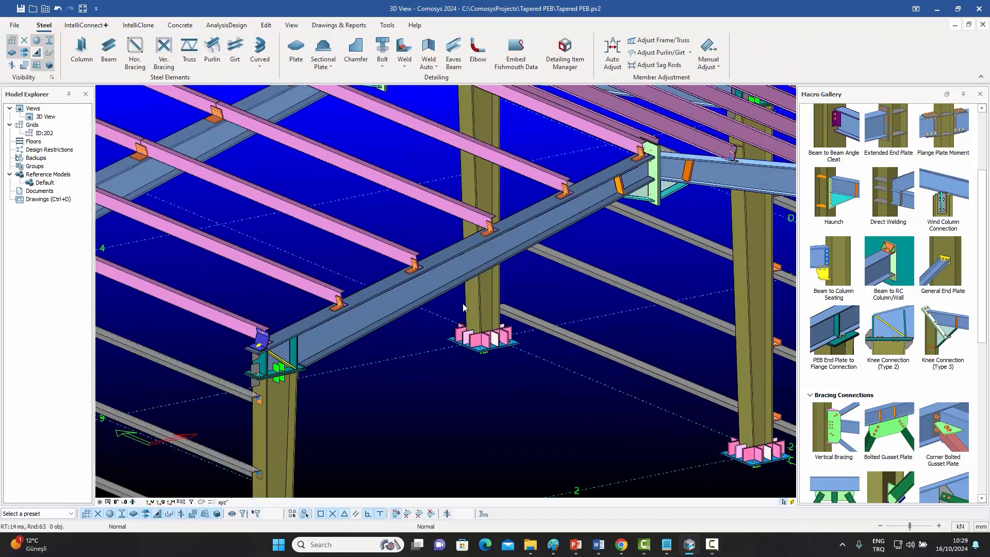
pyautogui.click(440, 277)
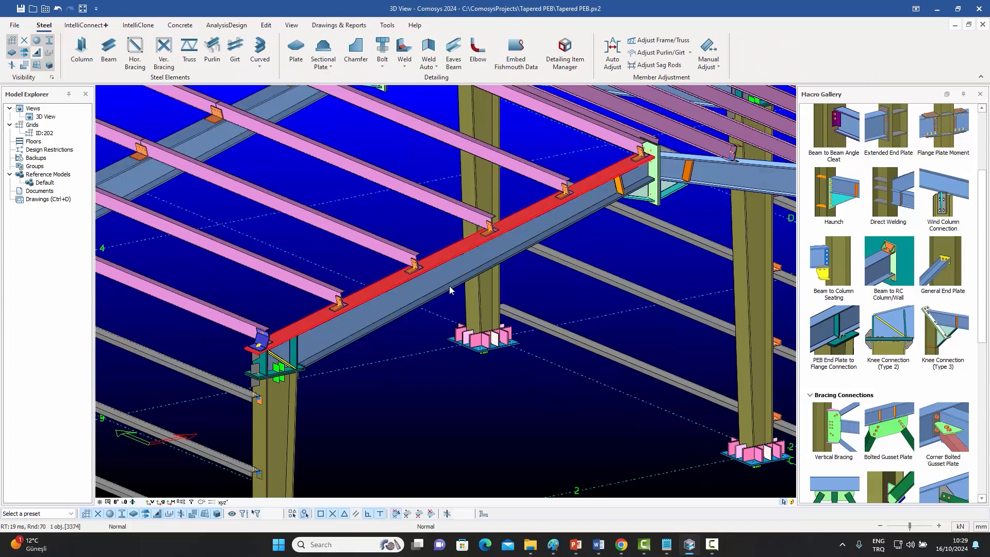
pyautogui.rightClick(445, 270)
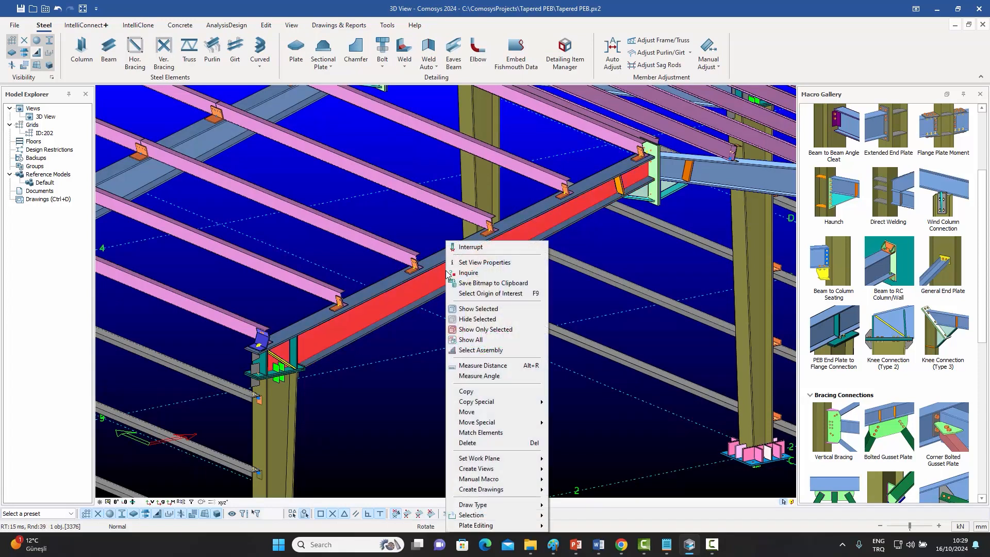
pyautogui.click(483, 351)
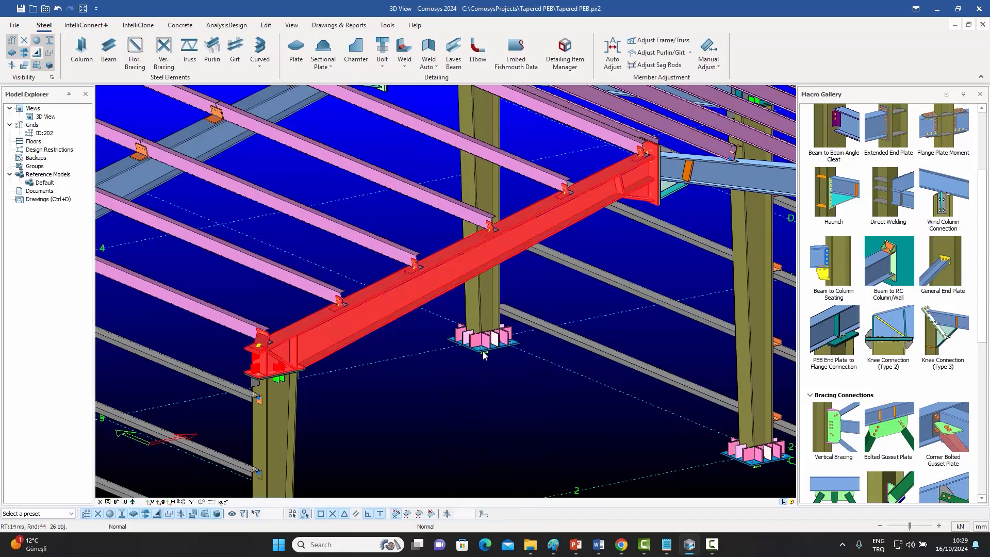
pyautogui.rightClick(543, 209)
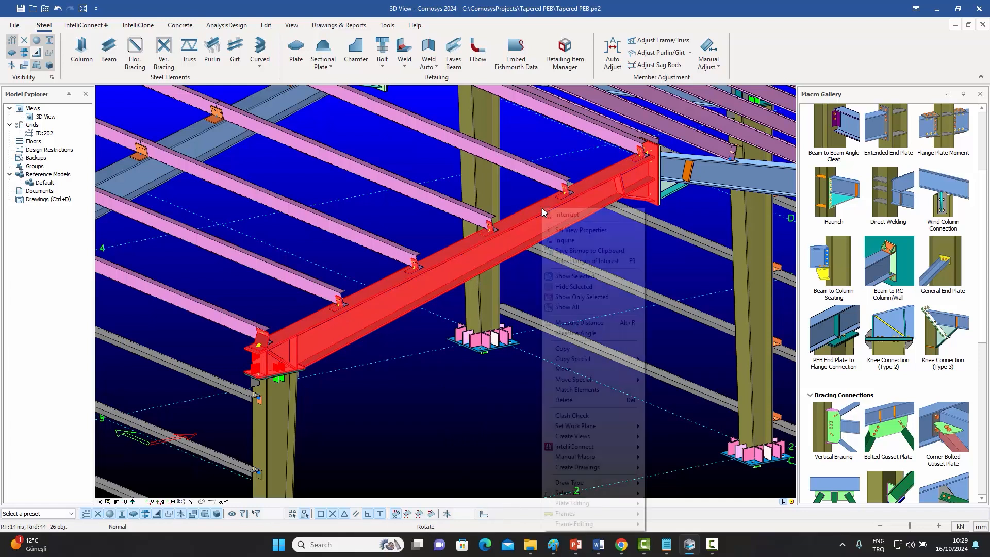
pyautogui.click(593, 298)
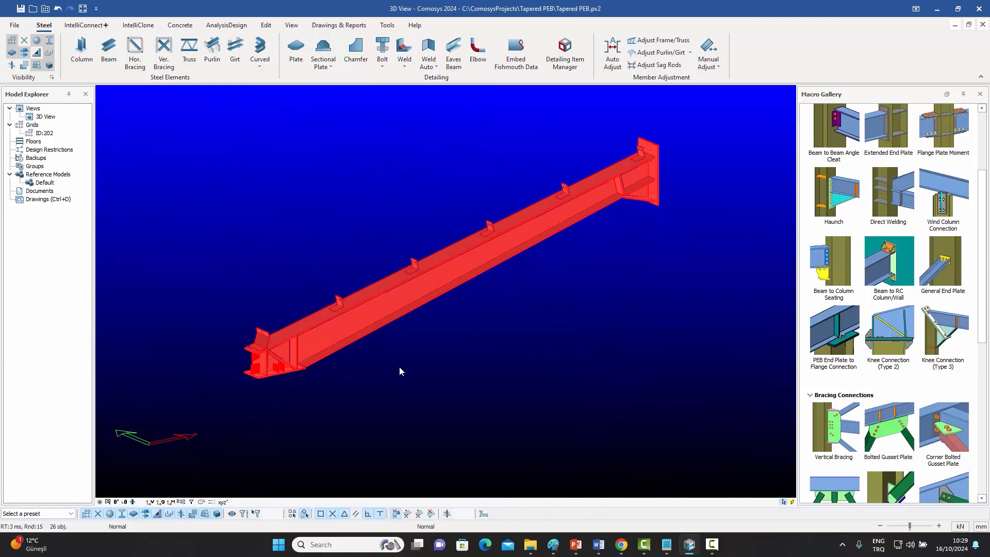
pyautogui.scroll(3, 341, 366)
pyautogui.click(369, 290)
pyautogui.moveTo(392, 344); pyautogui.dragTo(457, 377, button='middle')
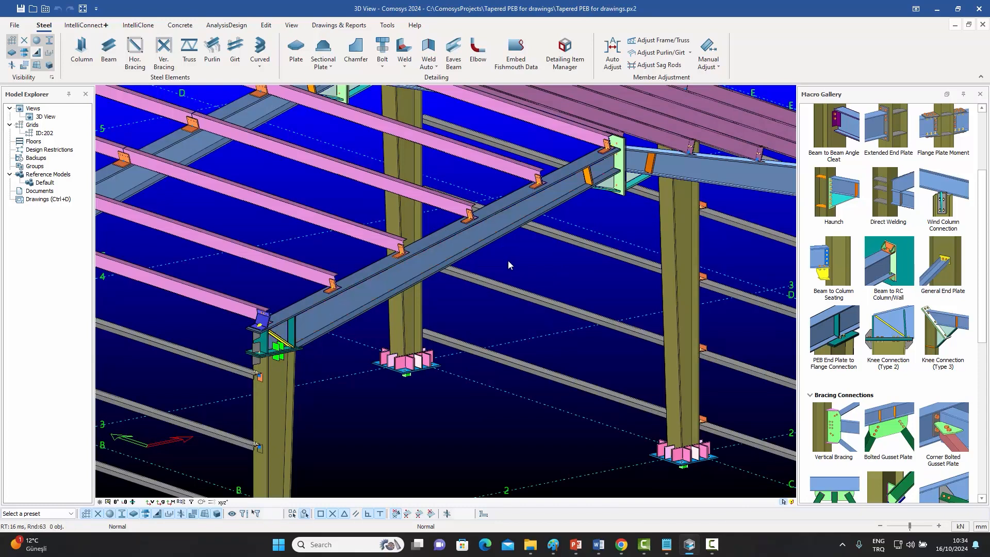
pyautogui.click(339, 25)
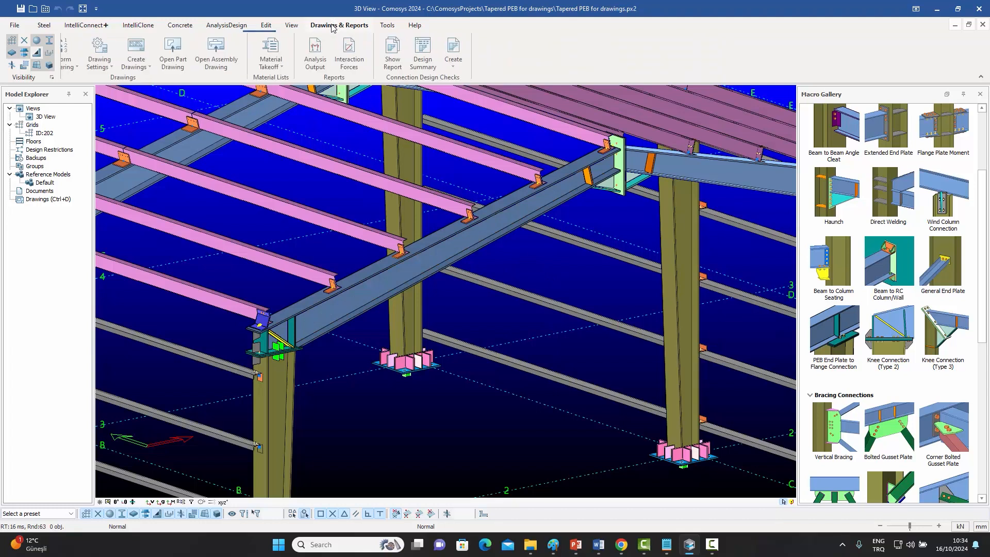
pyautogui.click(135, 67)
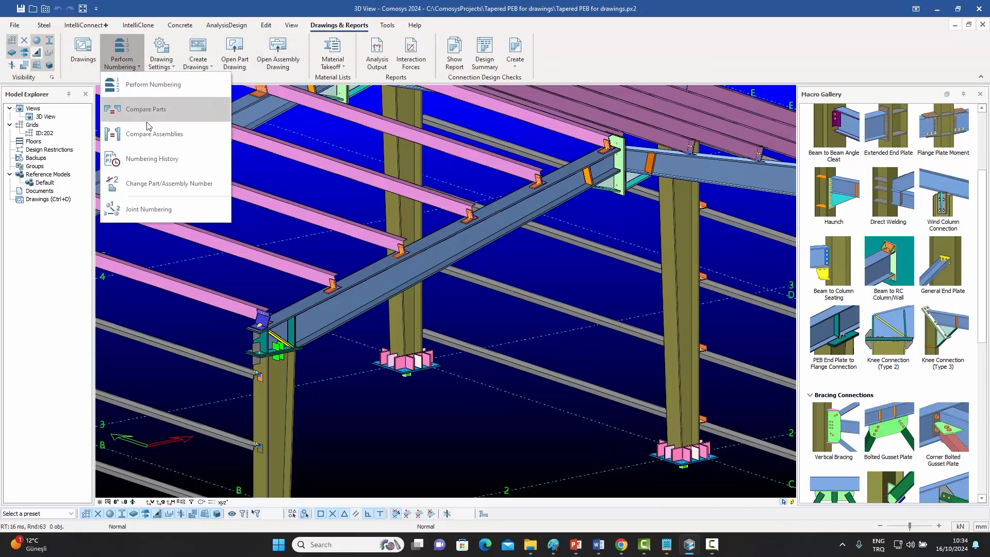
pyautogui.click(335, 342)
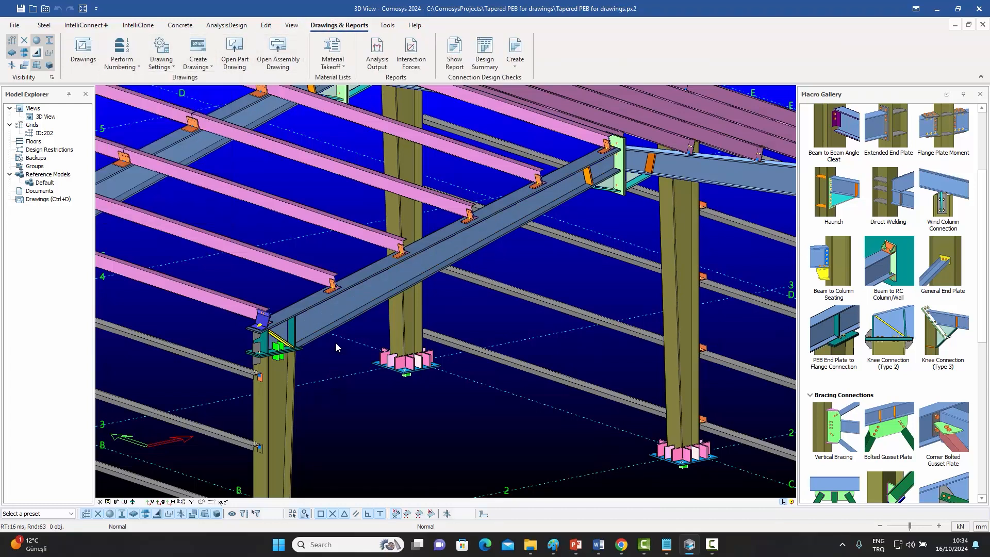
# Open drawing 835-156-CE-001 from the Drawings Manager and close the manager.
pyautogui.doubleClick(42, 199)
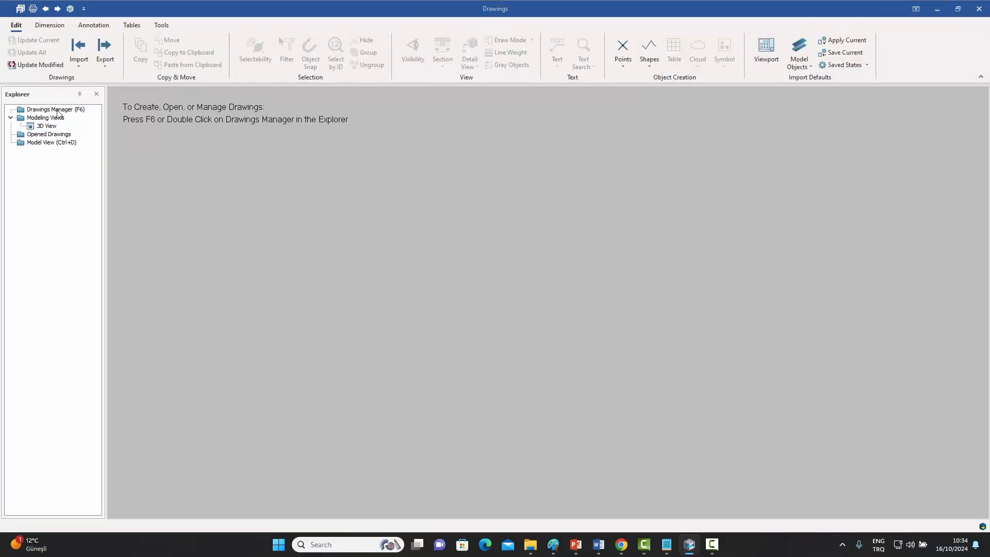
pyautogui.doubleClick(58, 111)
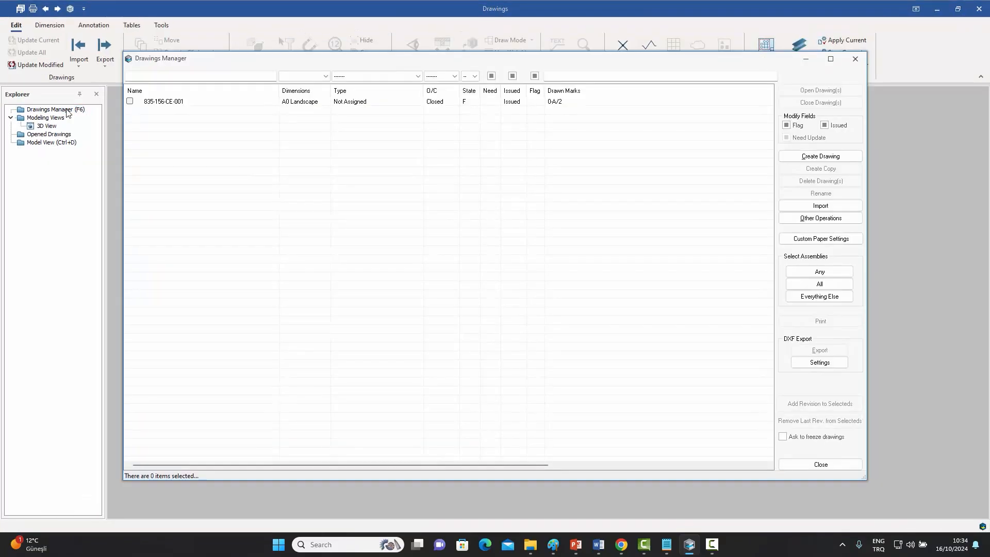
pyautogui.doubleClick(166, 103)
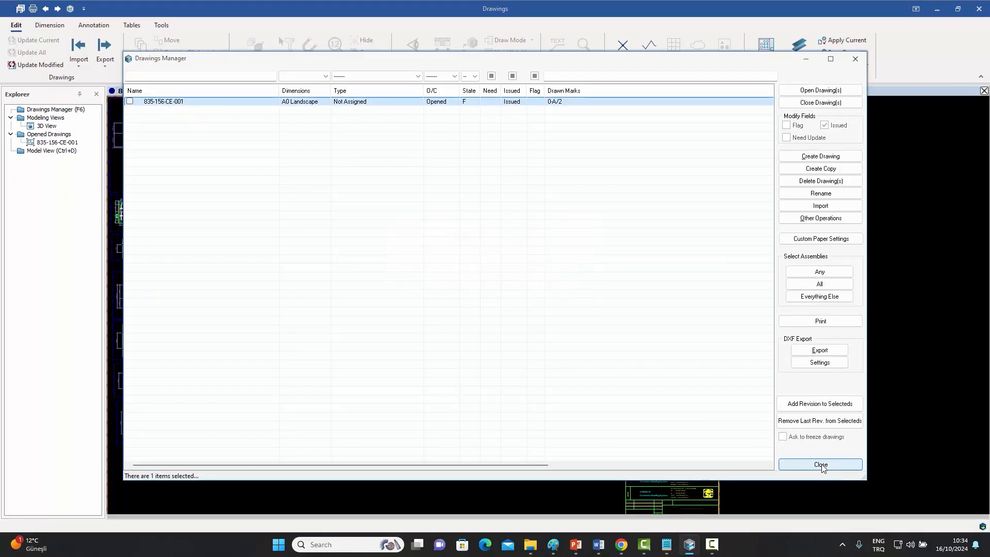
pyautogui.click(820, 464)
# Examine the rafter assembly drawing's main elevation, section and part views.
pyautogui.scroll(10, 268, 188)
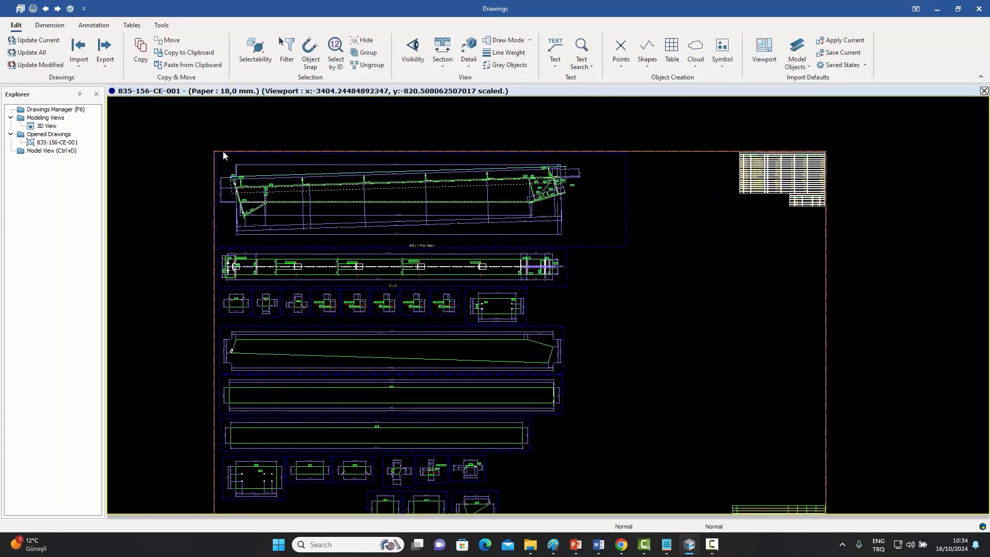
pyautogui.scroll(-4, 361, 257)
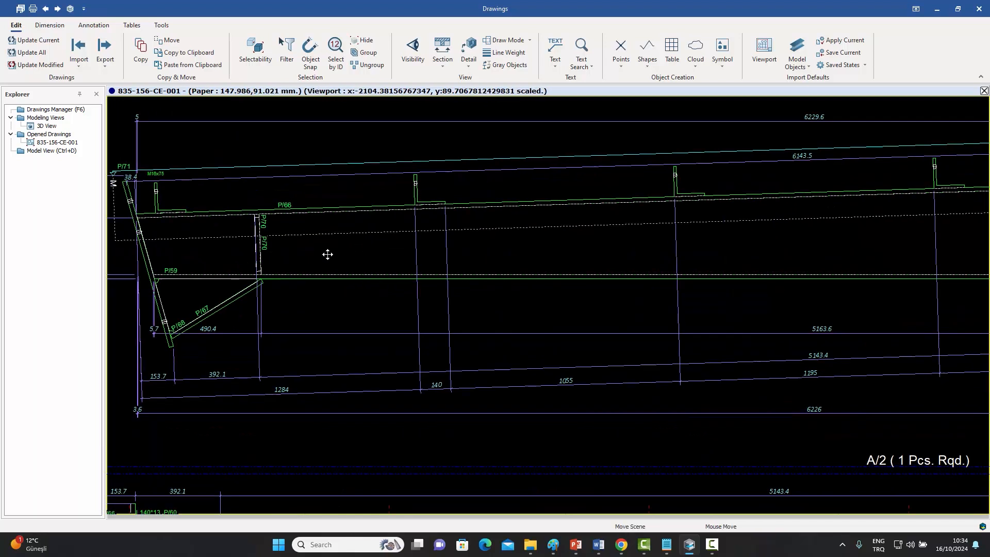
pyautogui.moveTo(520, 306); pyautogui.dragTo(288, 300, button='middle')
pyautogui.scroll(3, 722, 241)
pyautogui.scroll(-7, 723, 242)
pyautogui.moveTo(679, 312); pyautogui.dragTo(697, 203, button='middle')
pyautogui.scroll(-1, 697, 203)
pyautogui.moveTo(676, 262); pyautogui.dragTo(677, 204, button='middle')
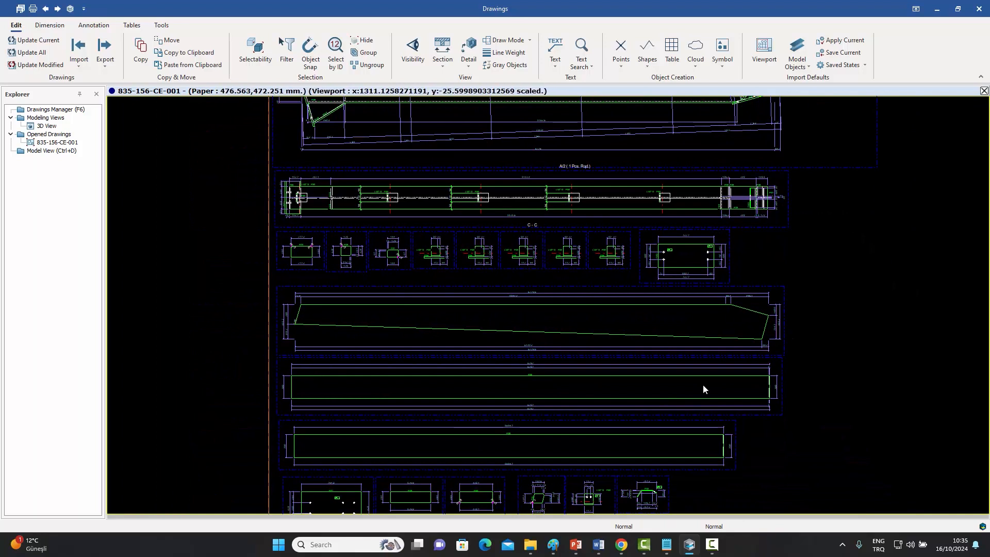
pyautogui.scroll(-2, 665, 393)
pyautogui.scroll(5, 665, 393)
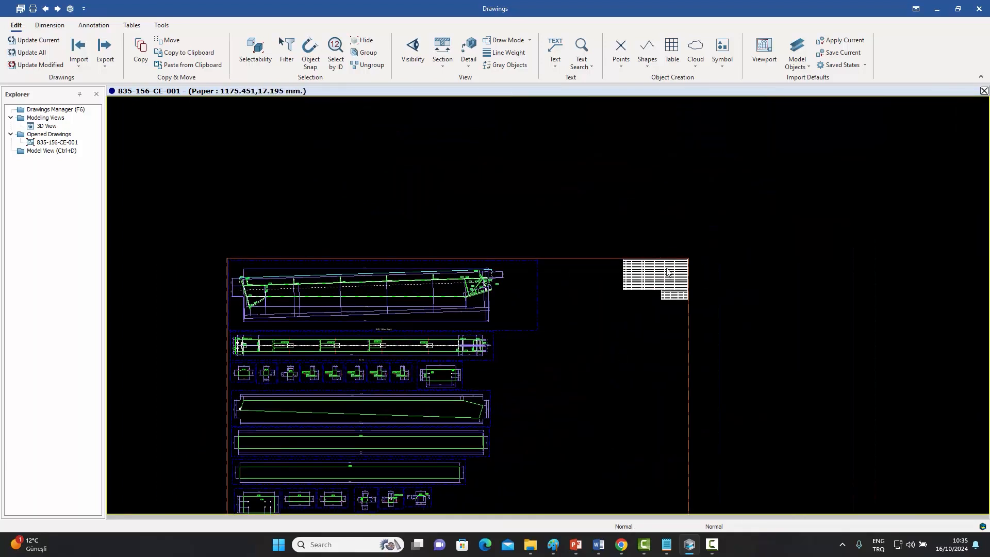
# Examine the drawing's material list and bolt list tables.
pyautogui.scroll(3, 689, 276)
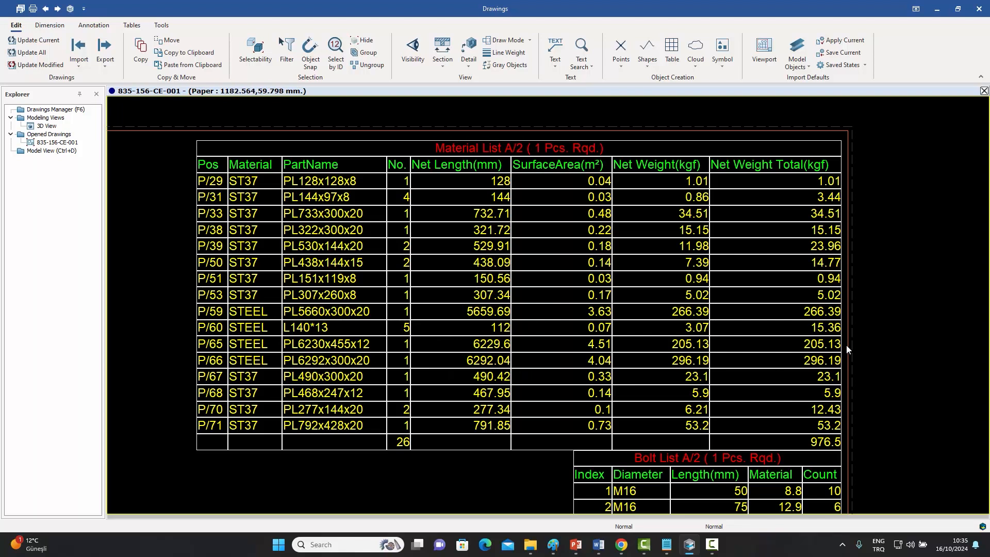
pyautogui.scroll(-10, 814, 325)
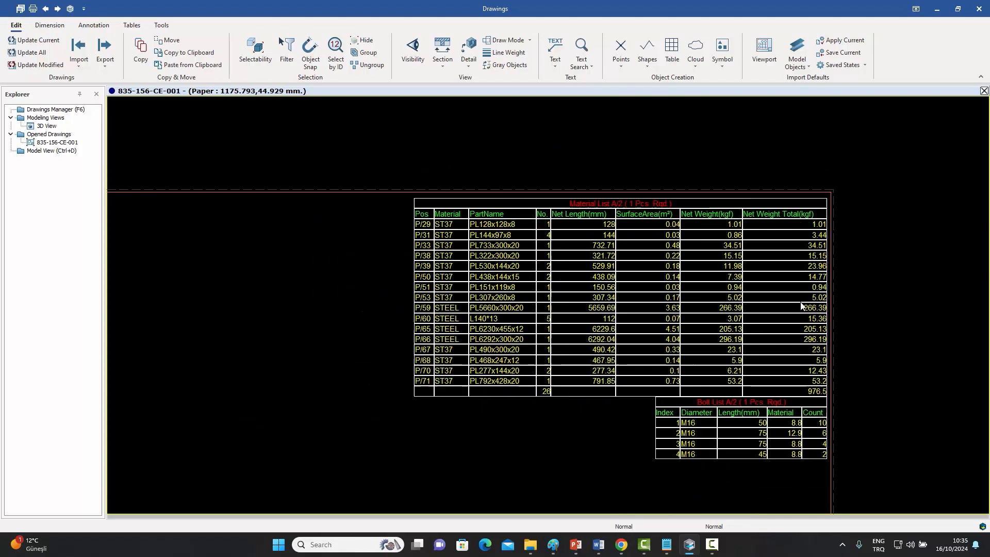
pyautogui.moveTo(697, 342); pyautogui.dragTo(669, 237, button='middle')
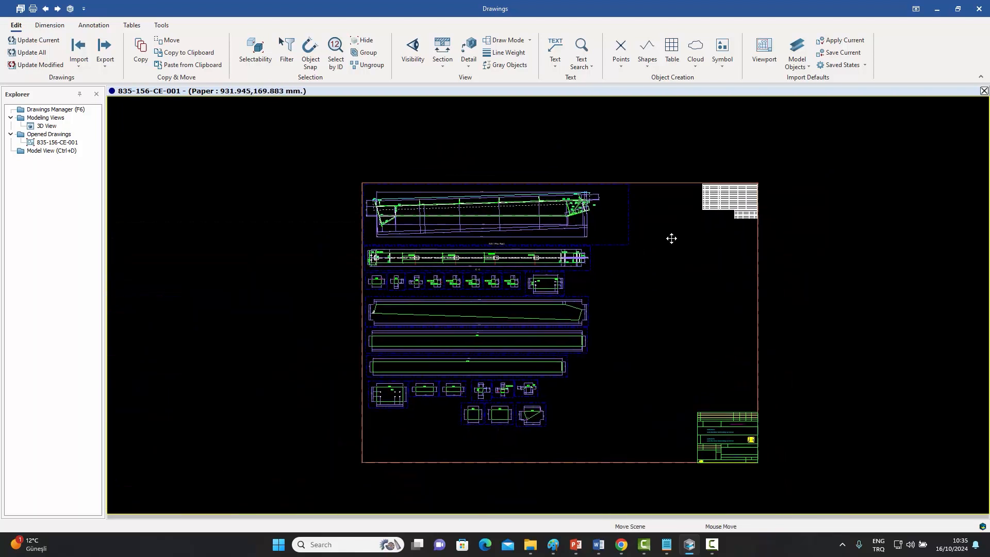
pyautogui.scroll(2, 659, 242)
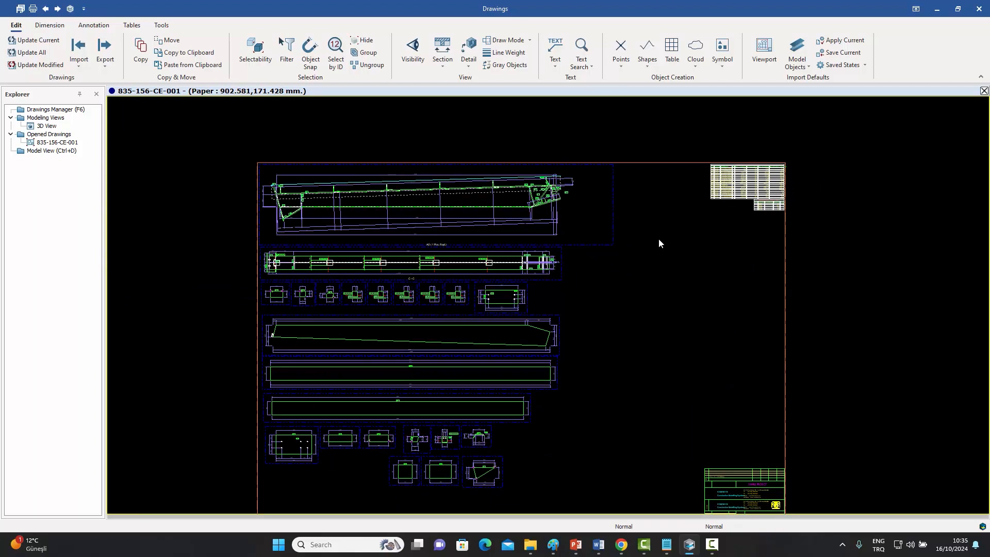
# Inspect the haunch detail, plate position marks and dimensions in the rafter elevation view.
pyautogui.scroll(3, 545, 219)
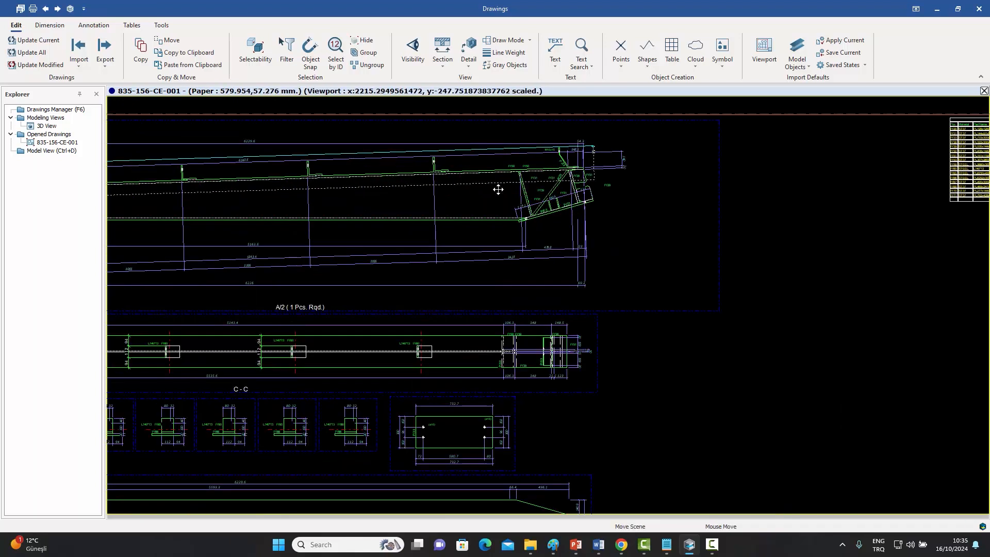
pyautogui.scroll(2, 536, 209)
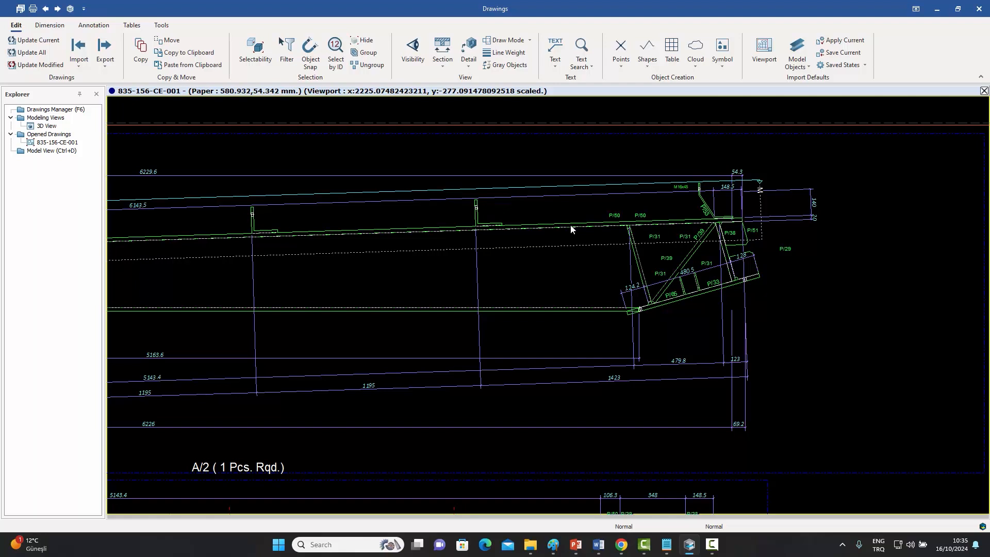
pyautogui.scroll(1, 570, 229)
pyautogui.scroll(2, 570, 229)
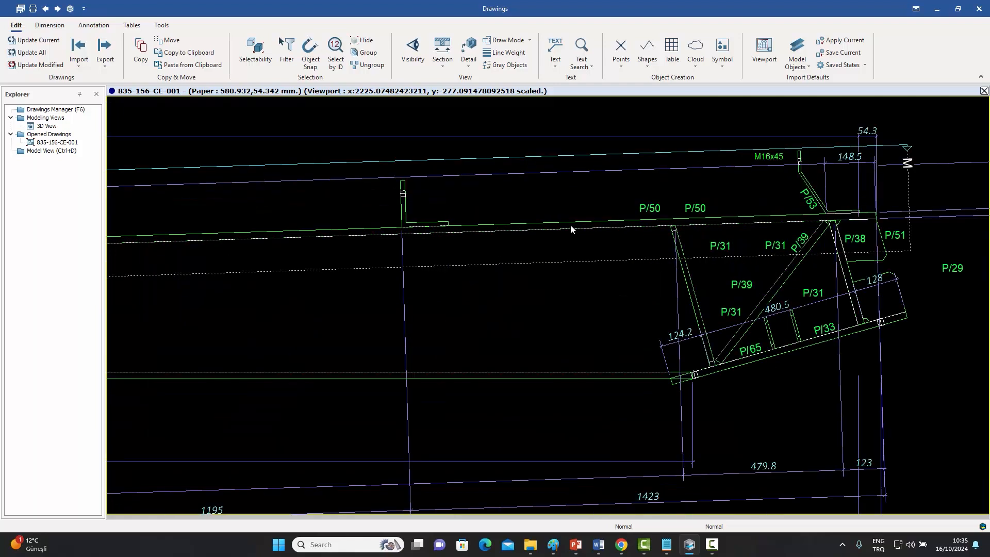
pyautogui.scroll(-3, 571, 229)
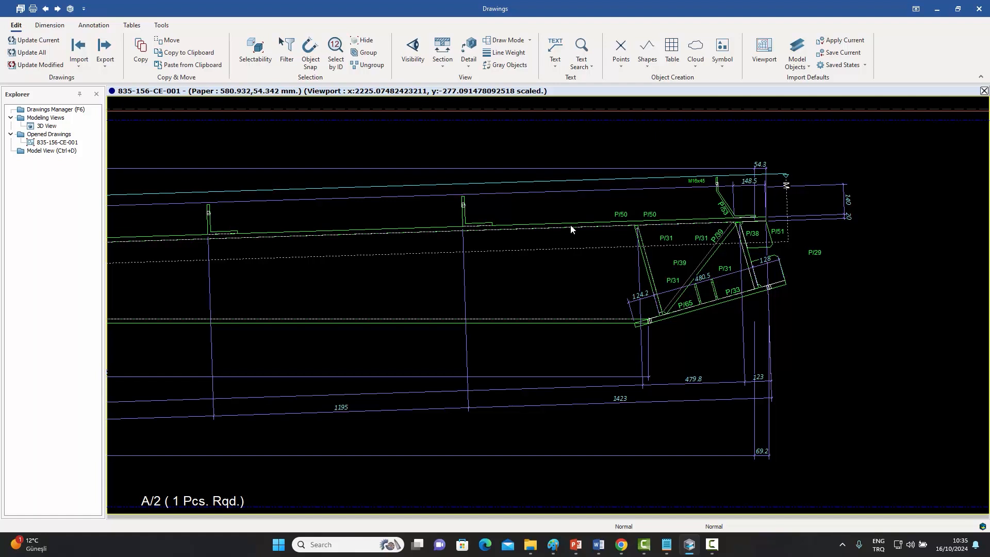
pyautogui.scroll(-4, 571, 229)
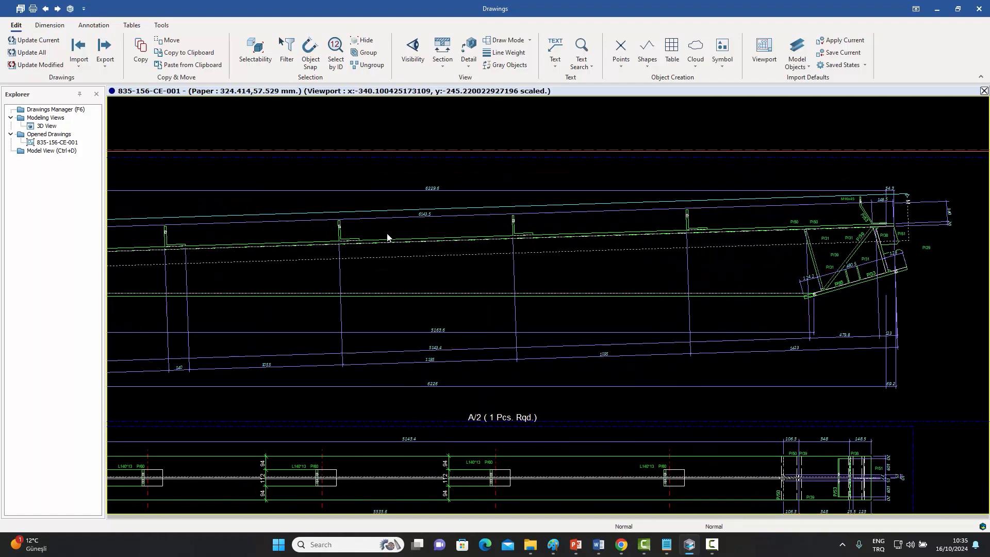
pyautogui.moveTo(388, 238); pyautogui.dragTo(568, 234, button='middle')
pyautogui.scroll(1, 343, 258)
pyautogui.moveTo(344, 260); pyautogui.dragTo(391, 253, button='middle')
pyautogui.scroll(-1, 390, 253)
pyautogui.moveTo(578, 273); pyautogui.dragTo(286, 257, button='middle')
pyautogui.moveTo(445, 268); pyautogui.dragTo(344, 268, button='middle')
pyautogui.scroll(-1, 444, 280)
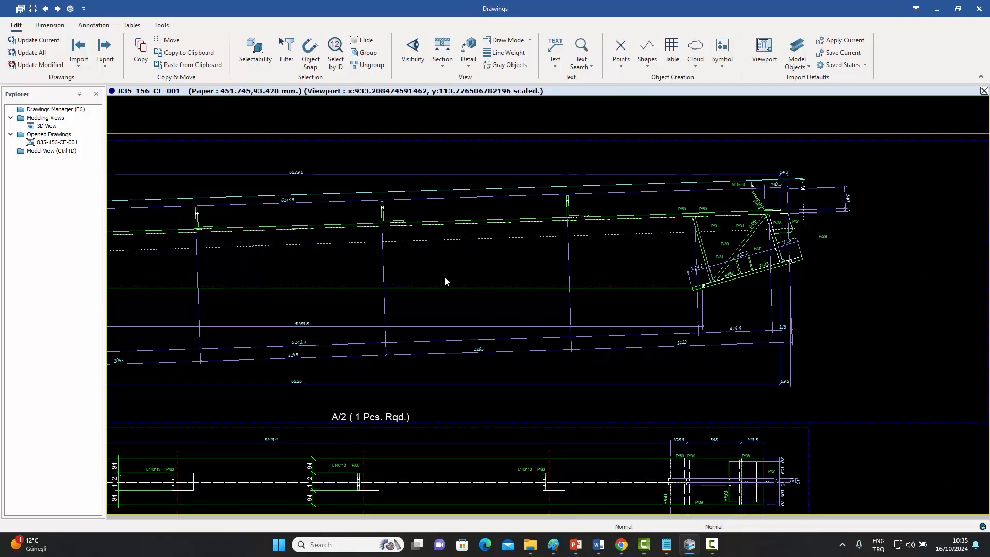
pyautogui.scroll(-1, 449, 289)
pyautogui.moveTo(450, 292); pyautogui.dragTo(457, 256, button='middle')
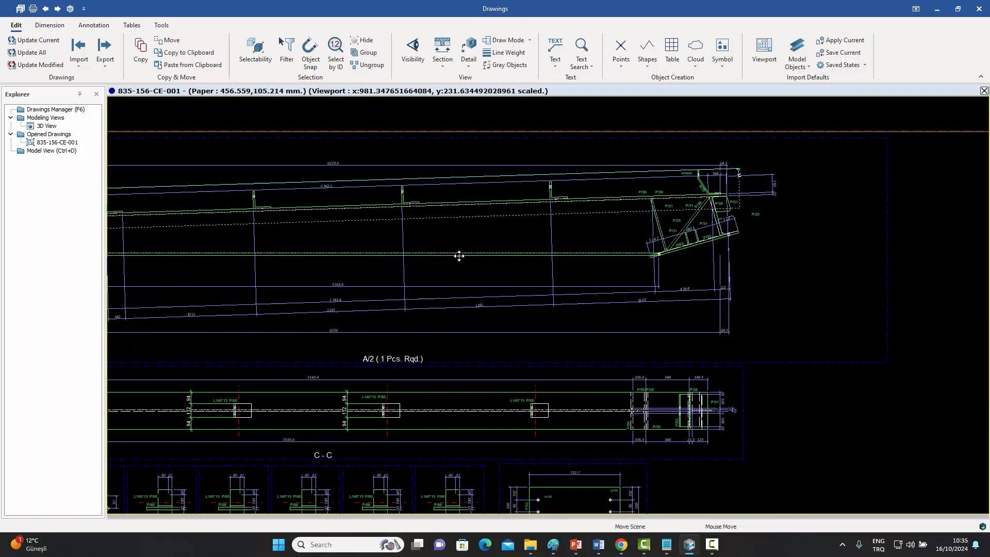
pyautogui.scroll(1, 458, 256)
pyautogui.scroll(3, 687, 204)
pyautogui.scroll(-1, 685, 204)
pyautogui.scroll(-3, 664, 286)
pyautogui.moveTo(567, 276); pyautogui.dragTo(638, 284, button='middle')
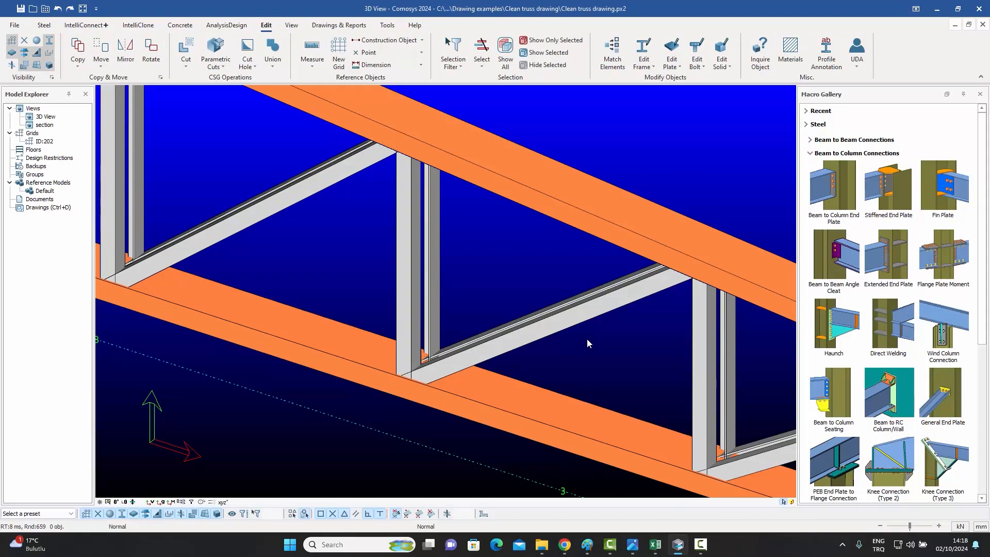
# Plane-cut the diagonal truss member by the top surface of the bottom chord.
pyautogui.click(185, 68)
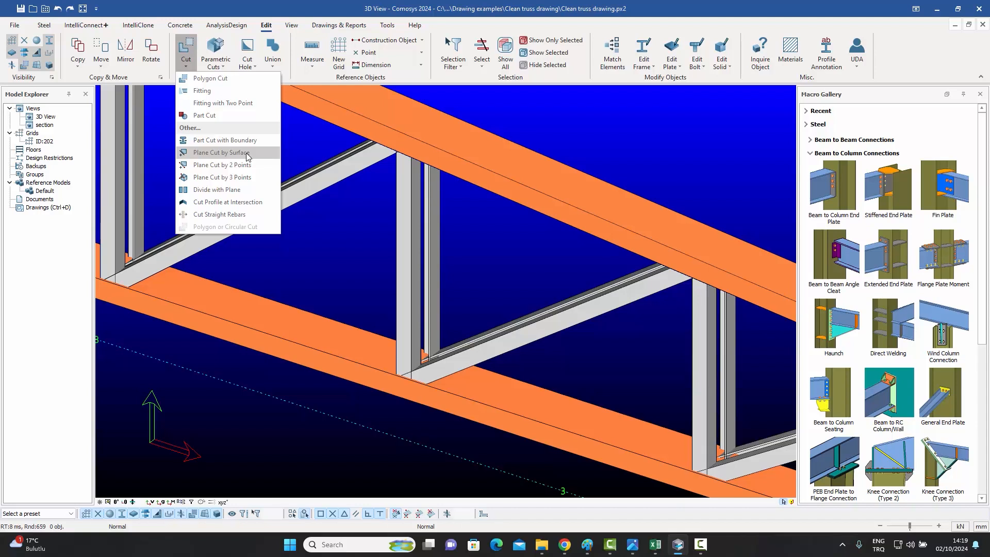
pyautogui.click(220, 154)
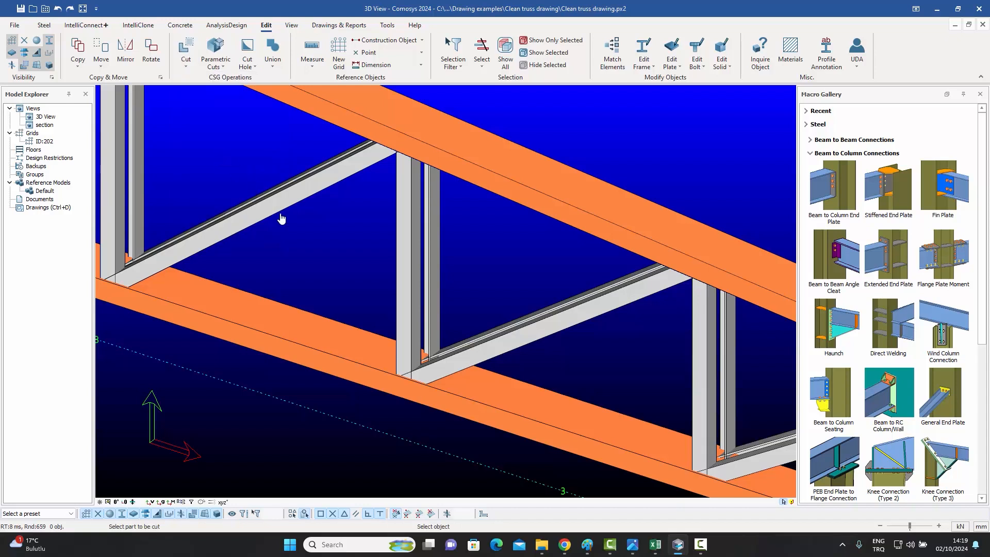
pyautogui.click(515, 338)
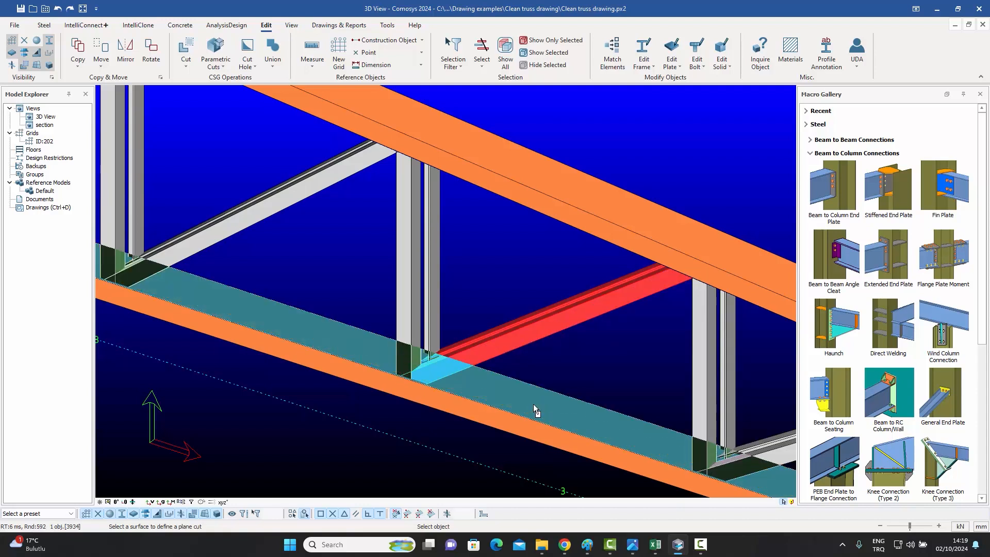
pyautogui.click(534, 410)
pyautogui.press('Escape')
# Inspect the cut at the diagonal member's lower end from several angles.
pyautogui.scroll(4, 412, 376)
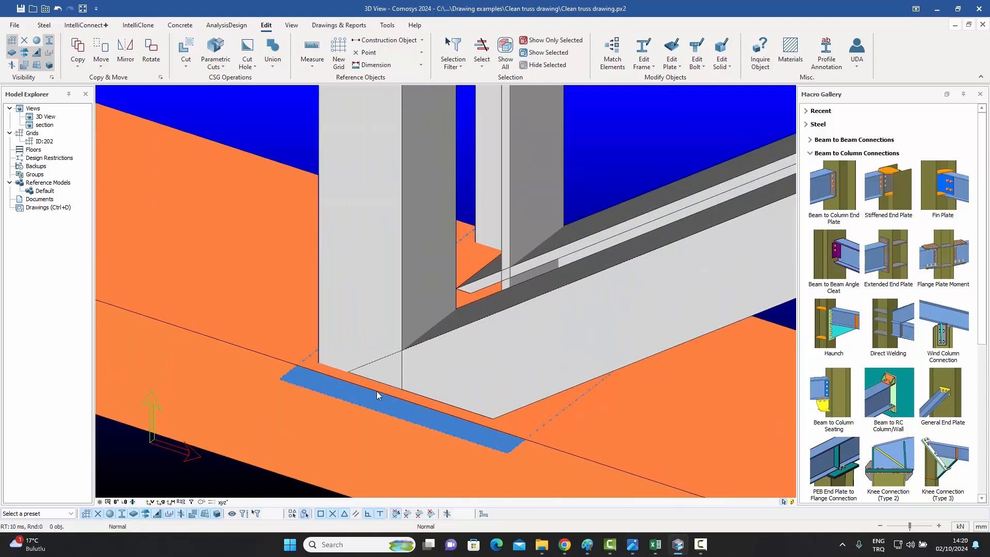
pyautogui.click(369, 397)
pyautogui.moveTo(369, 394)
pyautogui.mouseDown(button='middle')
pyautogui.moveTo(369, 403)
pyautogui.moveTo(395, 399)
pyautogui.moveTo(366, 398)
pyautogui.mouseUp(button='middle')
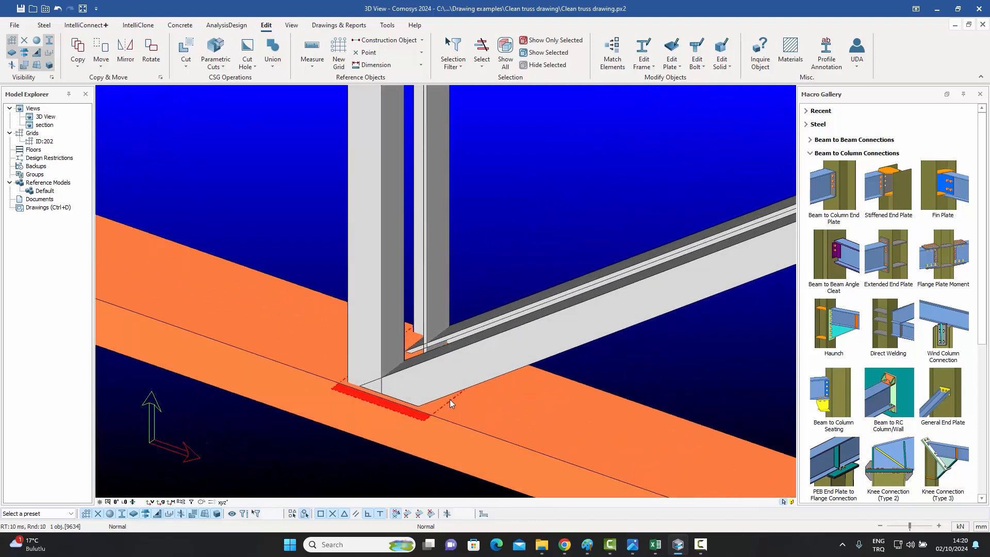
pyautogui.click(545, 342)
pyautogui.moveTo(539, 351); pyautogui.dragTo(512, 376, button='middle')
pyautogui.scroll(-4, 512, 376)
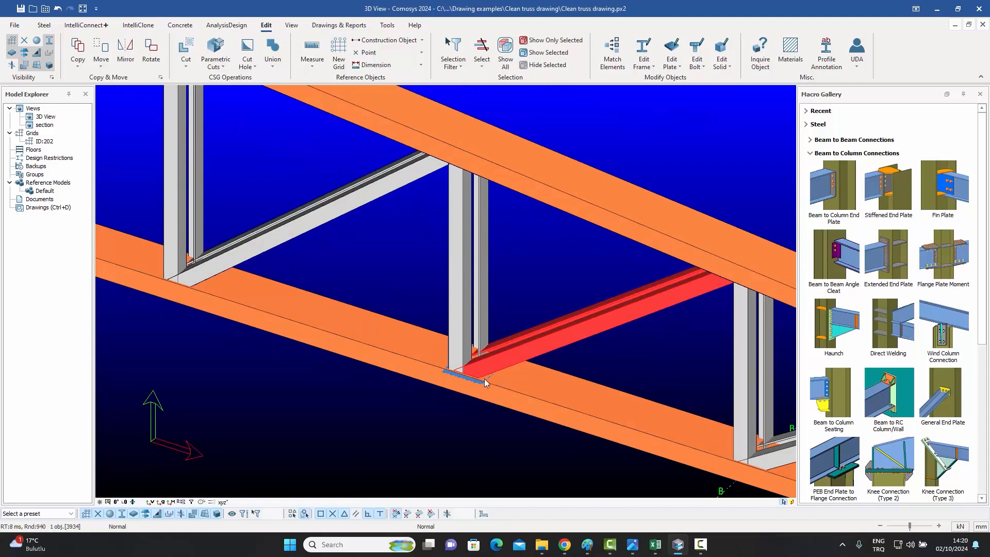
pyautogui.click(527, 286)
pyautogui.scroll(3, 501, 348)
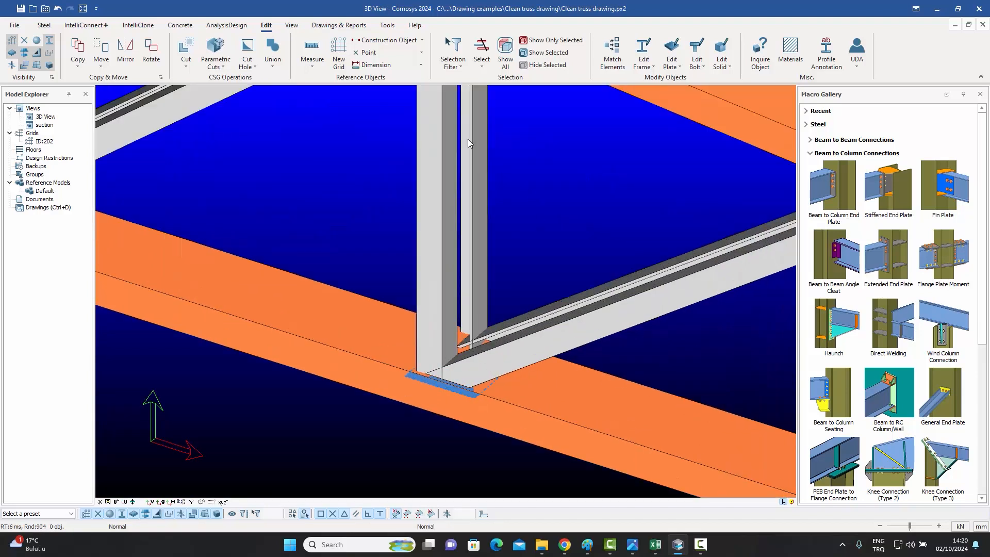
# Plane-cut the diagonal member by the face of the vertical member and check the resulting joint.
pyautogui.click(182, 67)
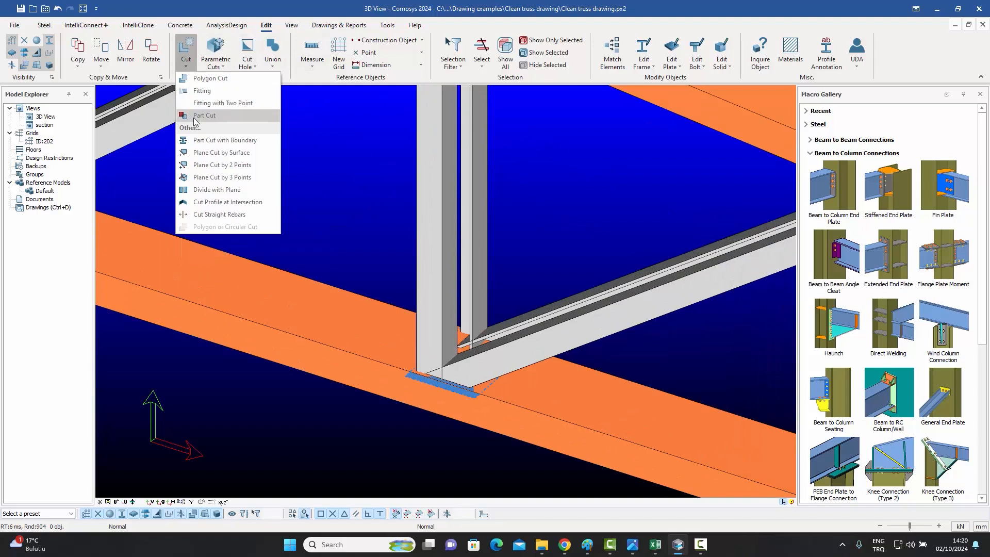
pyautogui.click(203, 153)
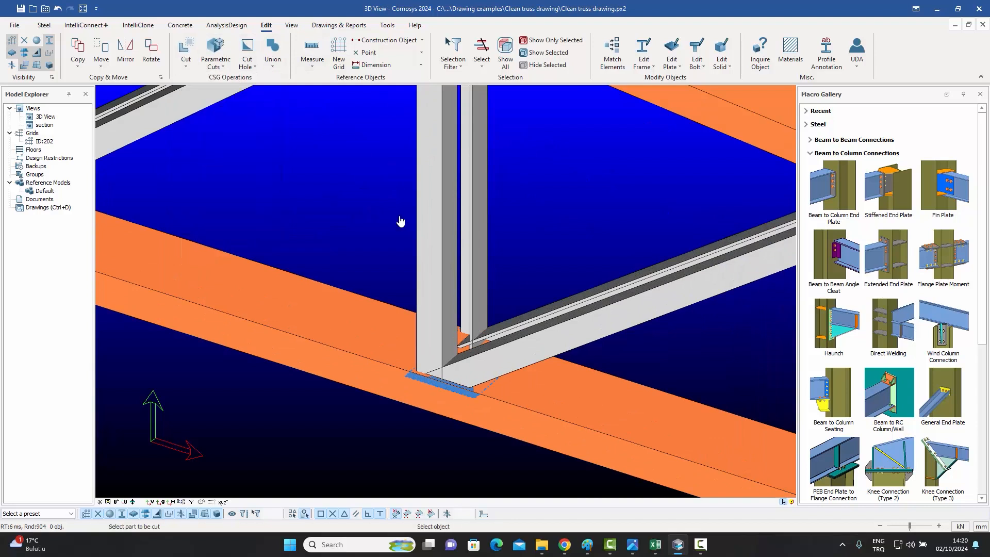
pyautogui.click(612, 320)
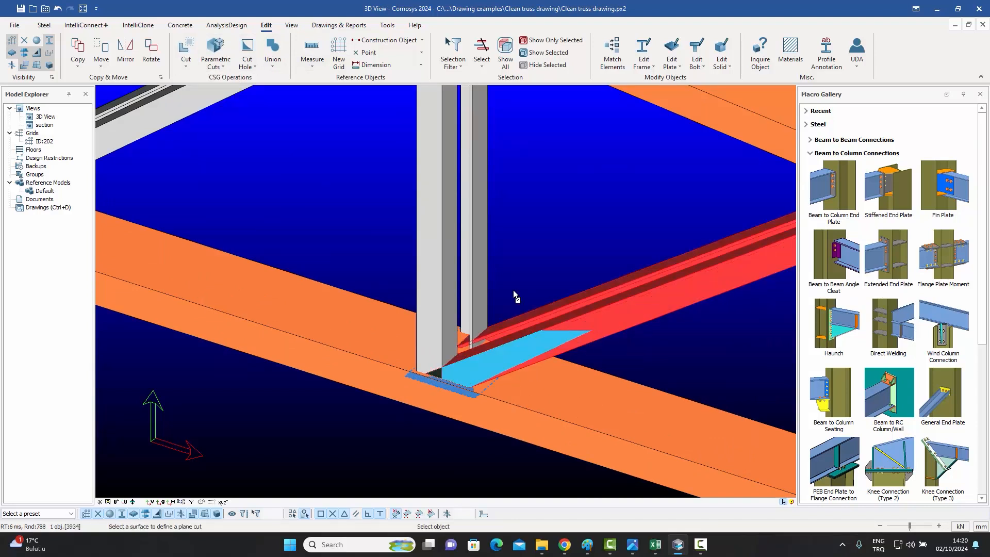
pyautogui.click(480, 286)
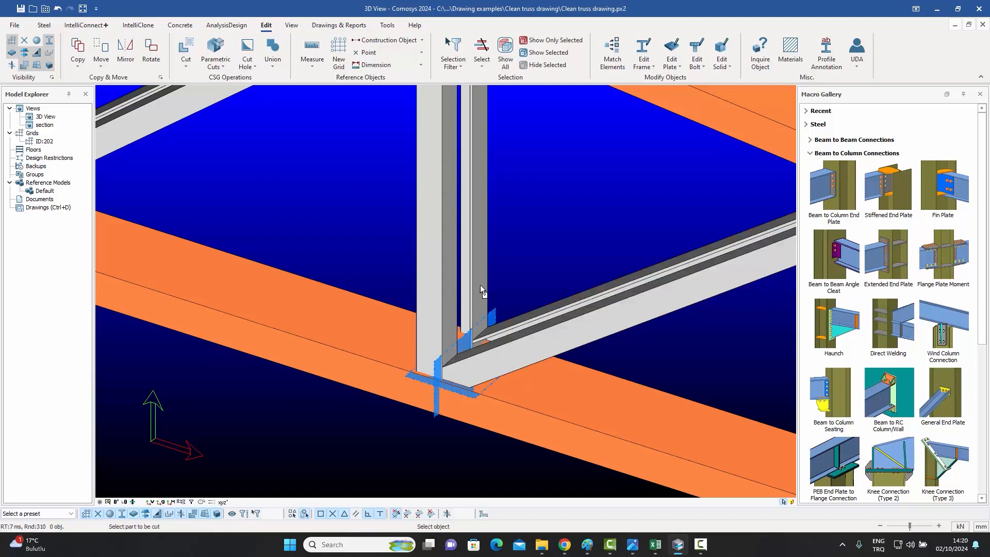
pyautogui.press('Escape')
pyautogui.click(493, 317)
pyautogui.moveTo(493, 318); pyautogui.dragTo(495, 313, button='middle')
pyautogui.click(524, 278)
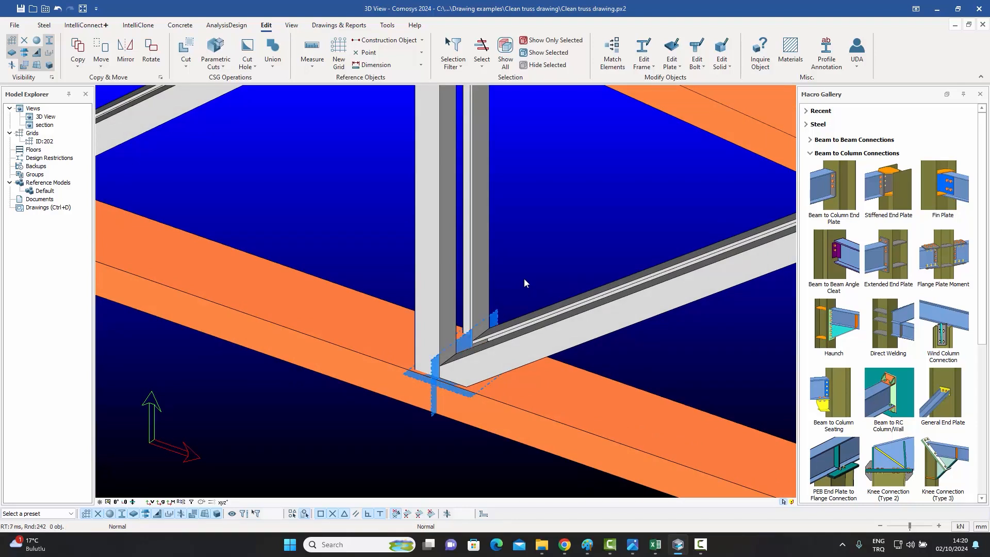
pyautogui.click(438, 236)
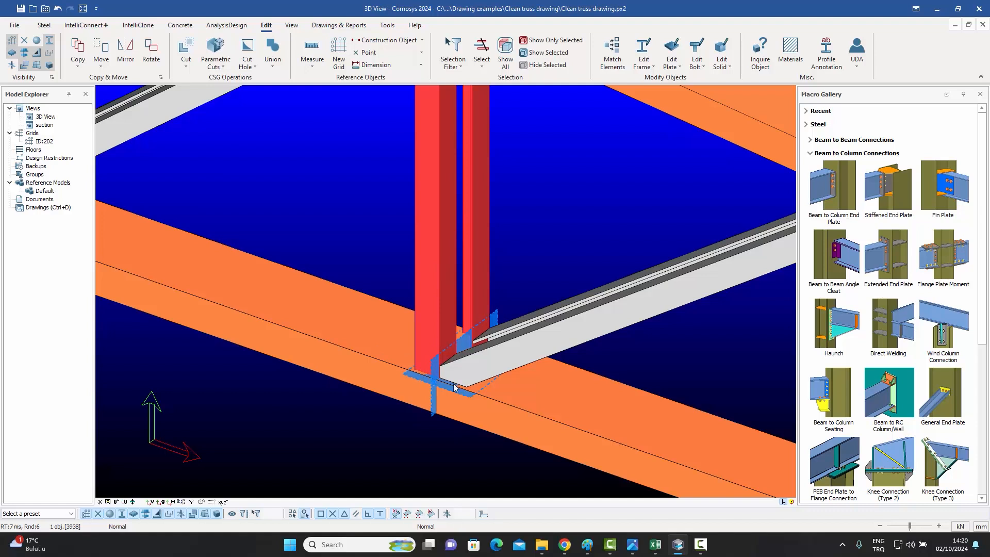
pyautogui.click(328, 194)
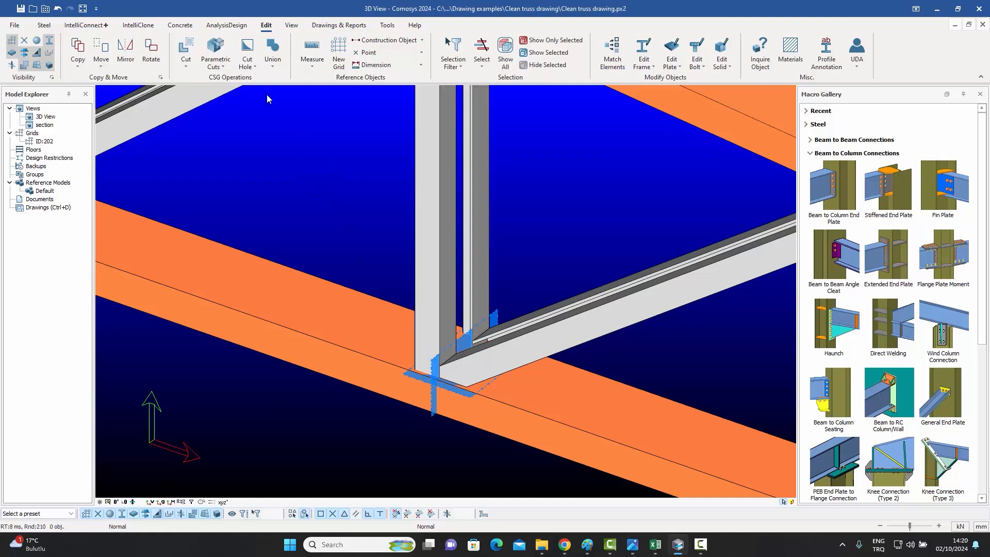
# Plane-cut the vertical member by the top surface of the bottom chord.
pyautogui.click(186, 52)
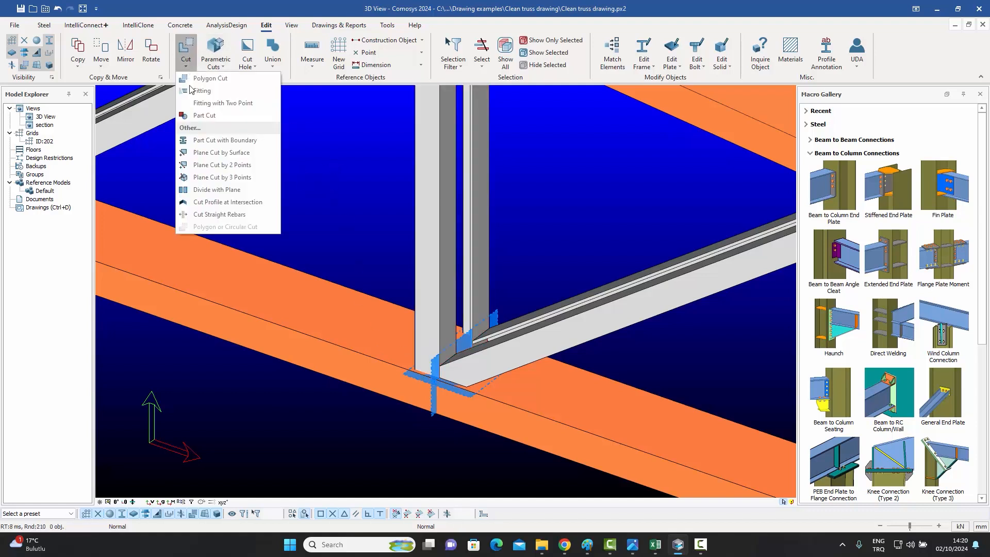
pyautogui.click(213, 153)
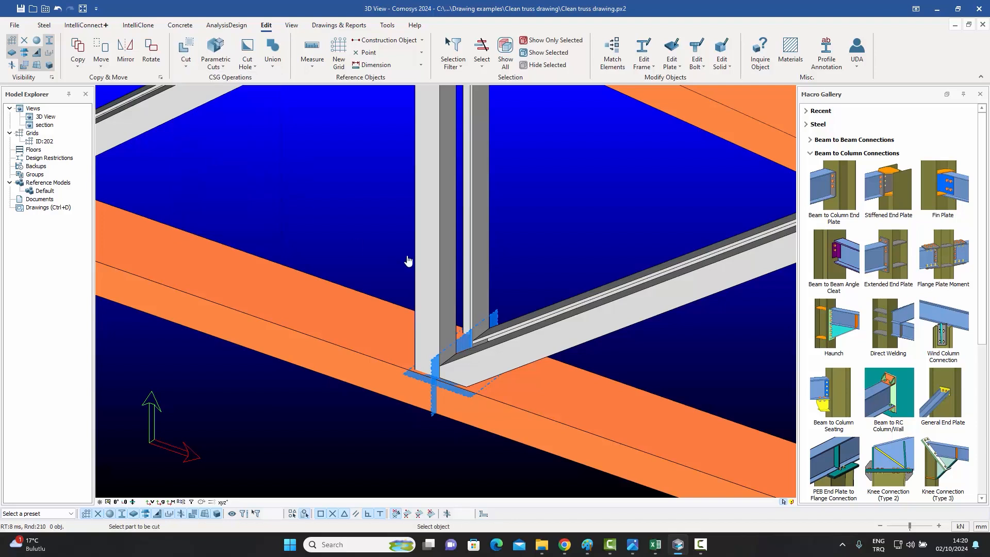
pyautogui.click(431, 254)
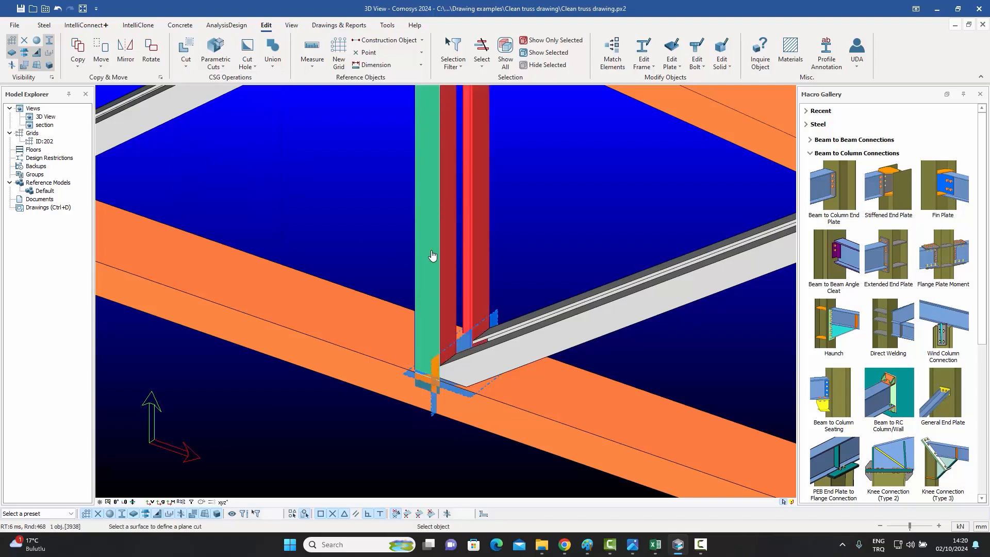
pyautogui.click(554, 406)
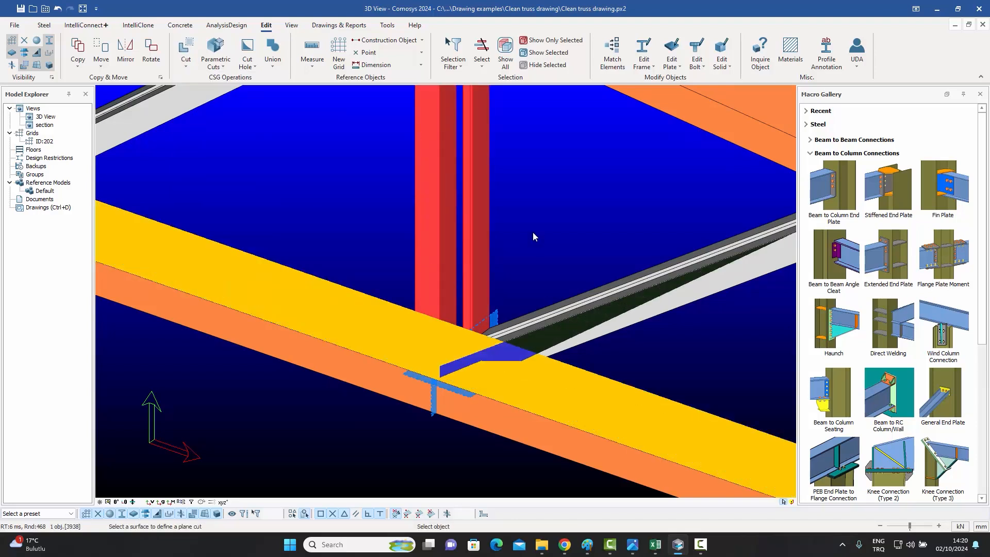
pyautogui.scroll(1, 497, 327)
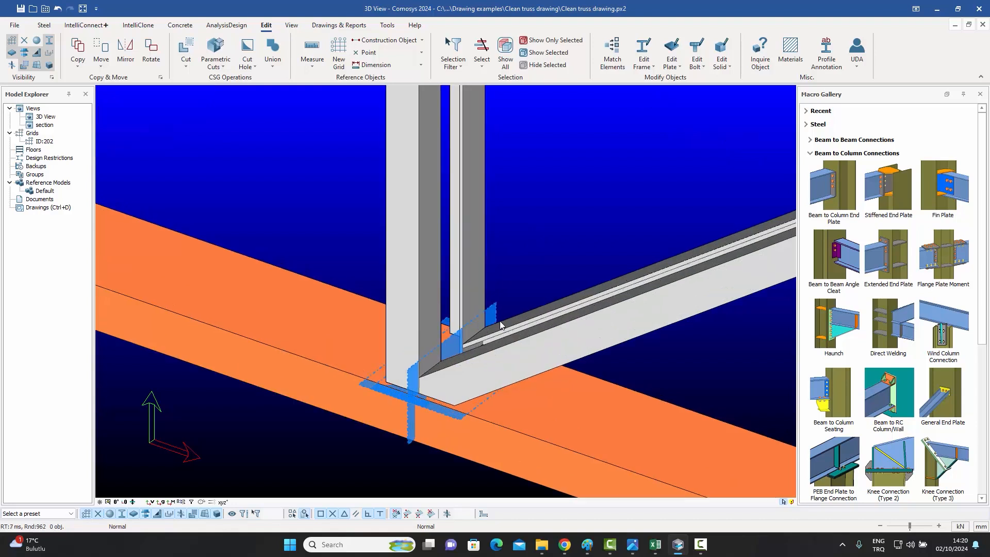
pyautogui.click(491, 313)
pyautogui.moveTo(490, 313)
pyautogui.mouseDown(button='middle')
pyautogui.moveTo(503, 308)
pyautogui.moveTo(495, 310)
pyautogui.mouseUp(button='middle')
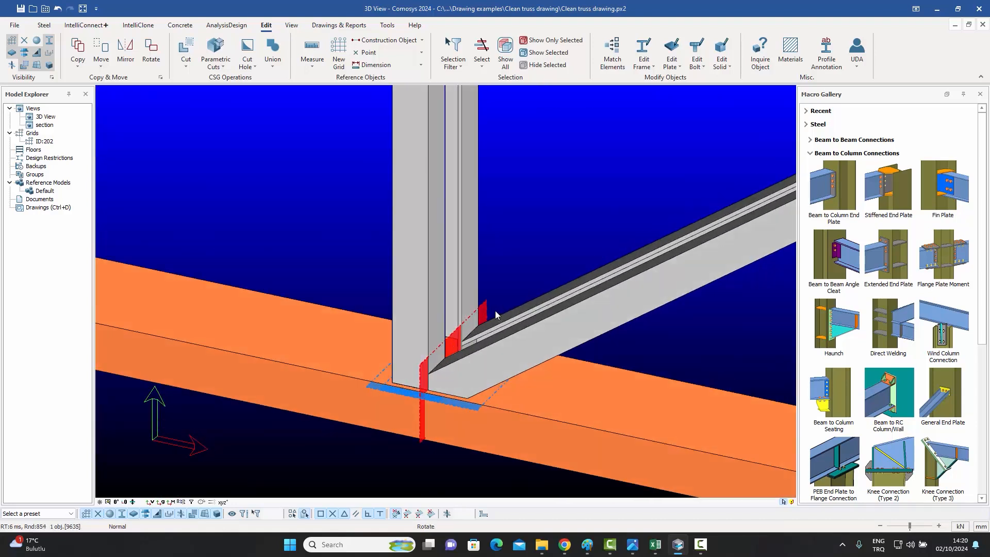
pyautogui.press('Escape')
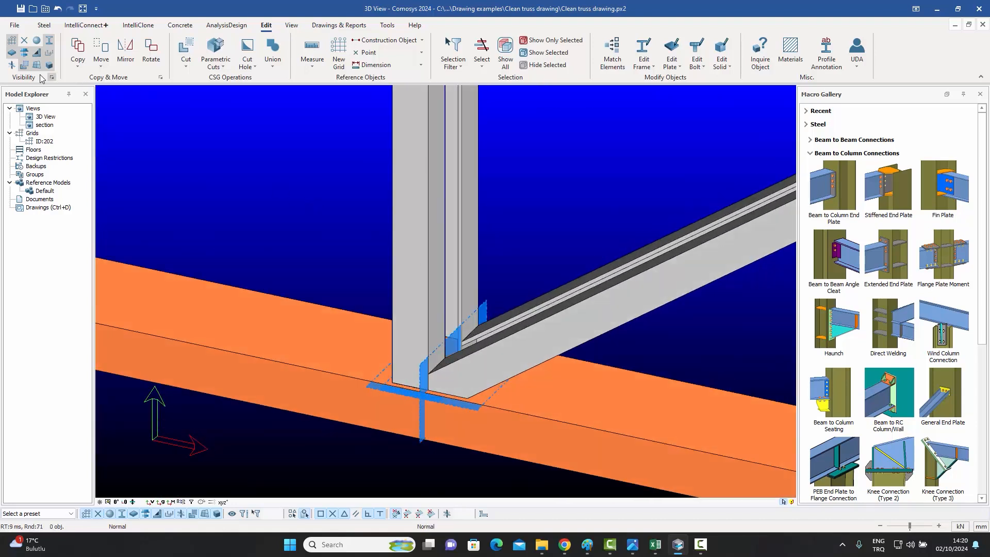
# Hide the cut plane objects in the 3D view.
pyautogui.click(24, 67)
pyautogui.scroll(3, 441, 367)
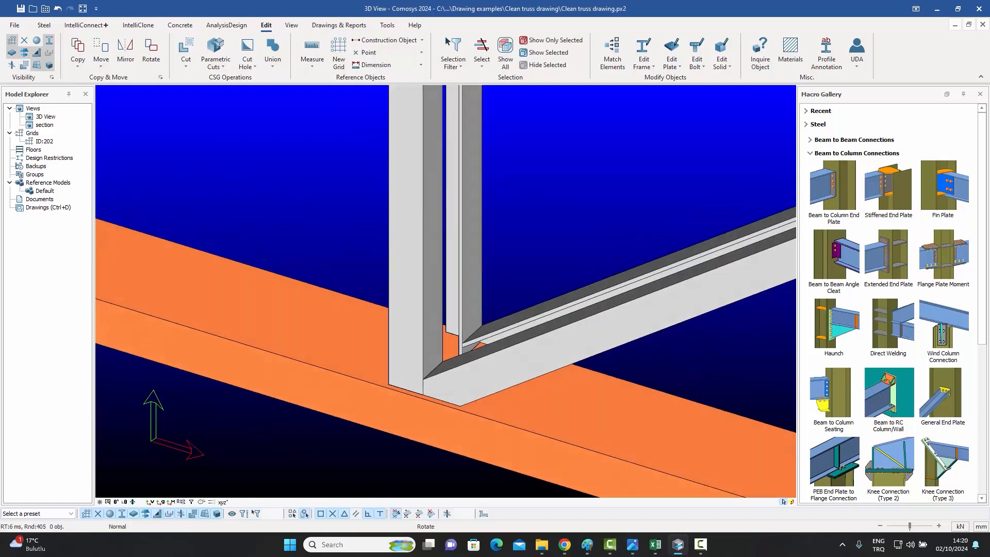
pyautogui.scroll(-2, 452, 362)
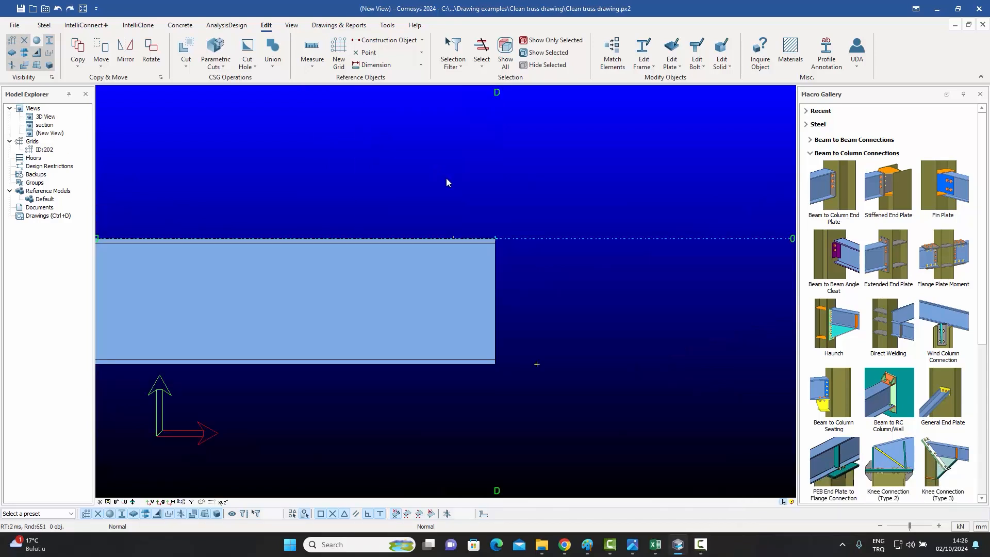
# Fit the beam end to a sloped line through two points with Fitting with Two Point, then undo it.
pyautogui.click(188, 66)
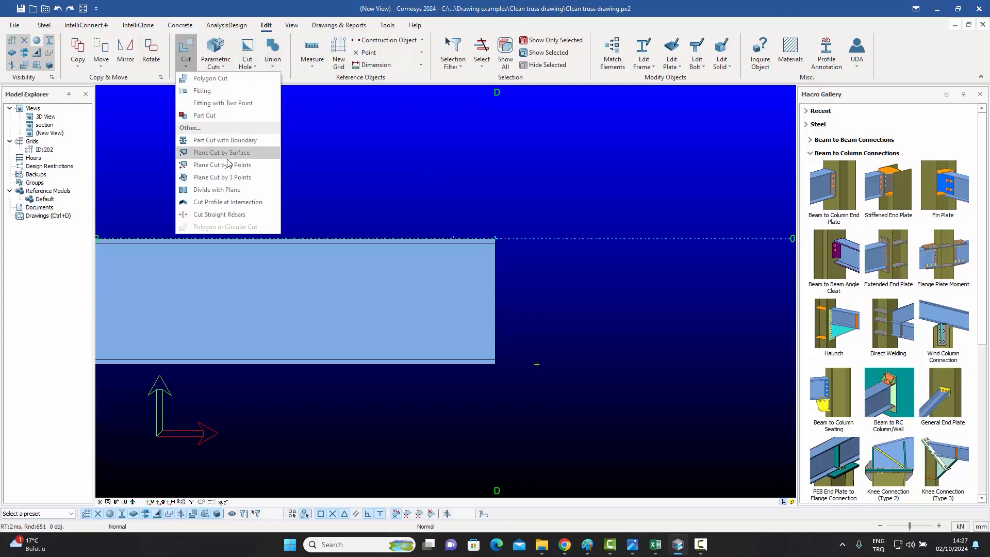
pyautogui.click(231, 104)
pyautogui.click(466, 294)
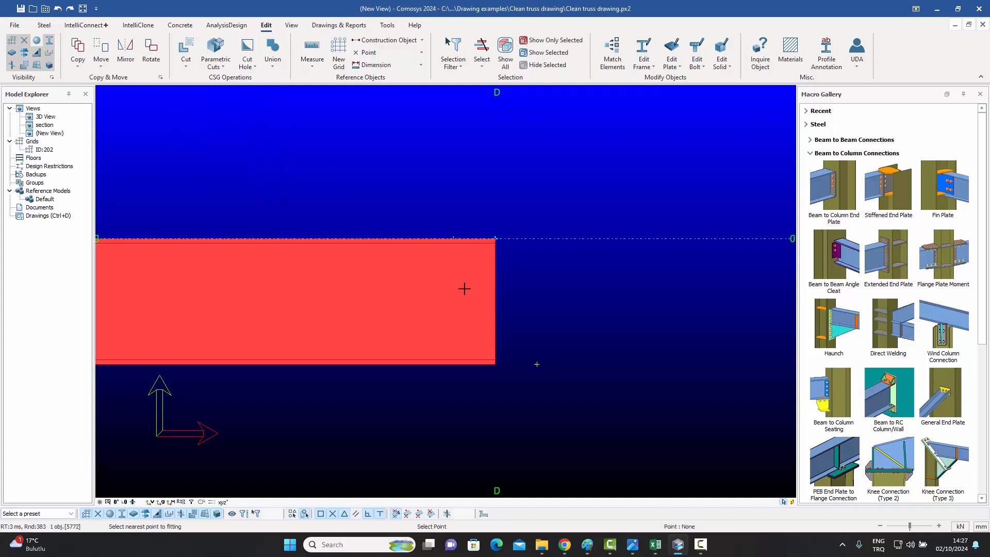
pyautogui.click(493, 239)
pyautogui.click(452, 238)
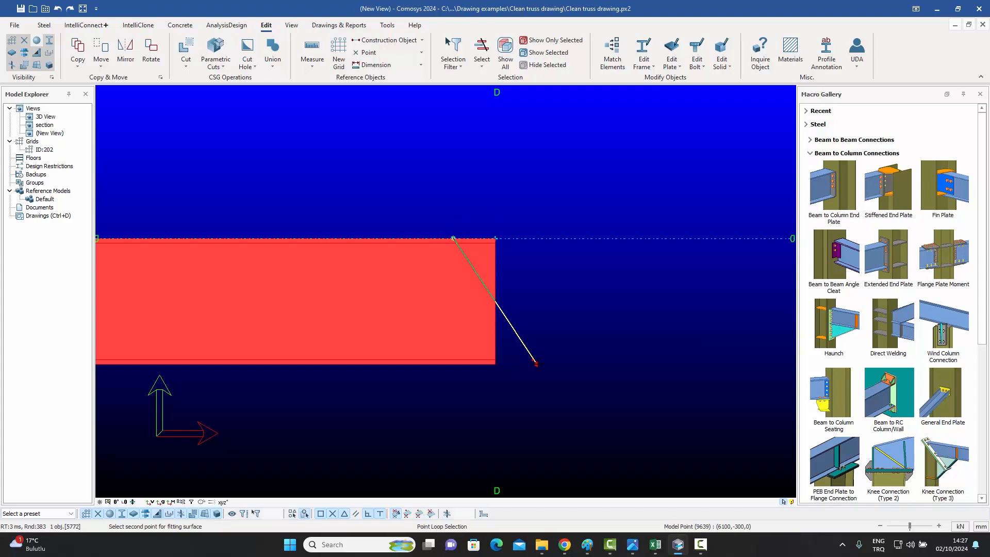
pyautogui.click(536, 363)
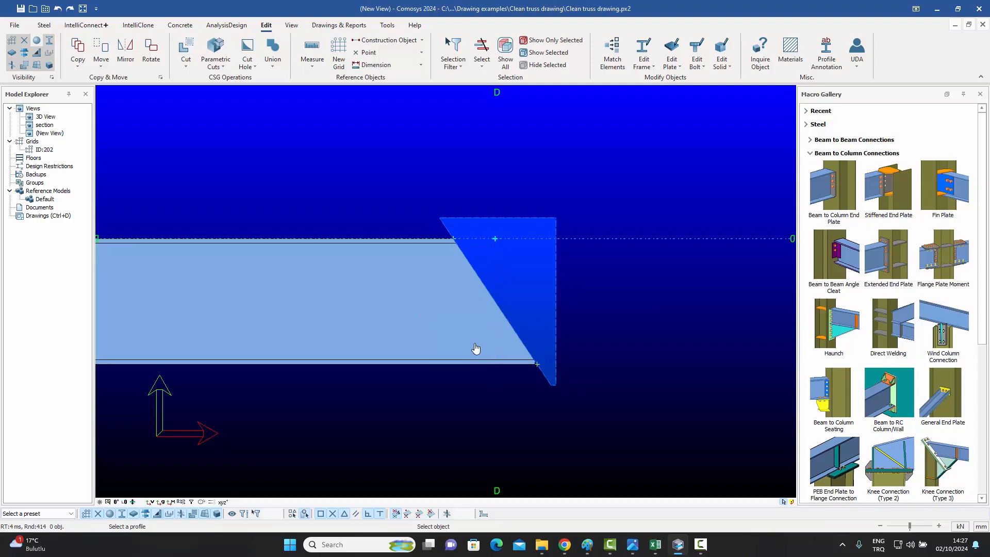
pyautogui.press('Escape')
pyautogui.hotkey('ctrl', 'z')
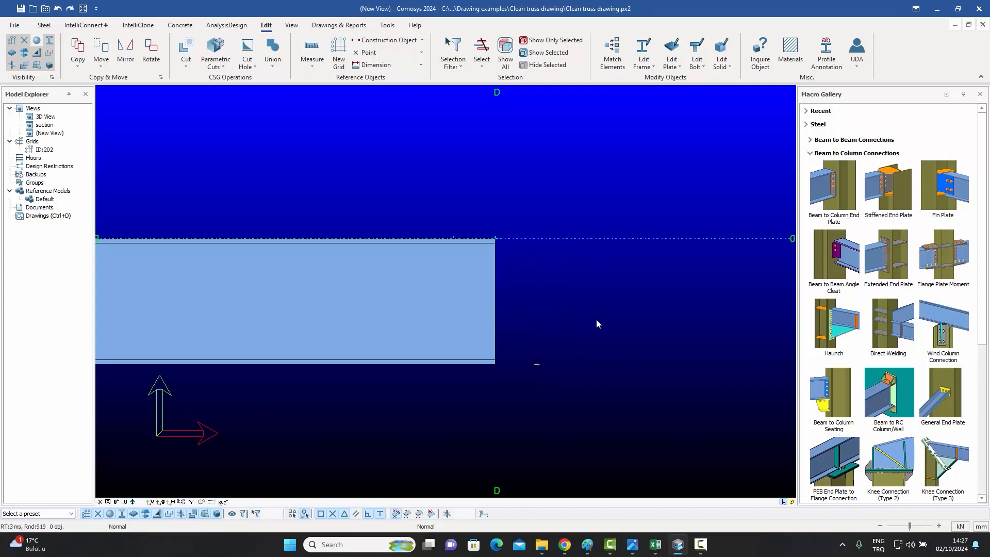
# Cut the beam end along a sloped line between two points with Plane Cut by 2 Points.
pyautogui.click(186, 64)
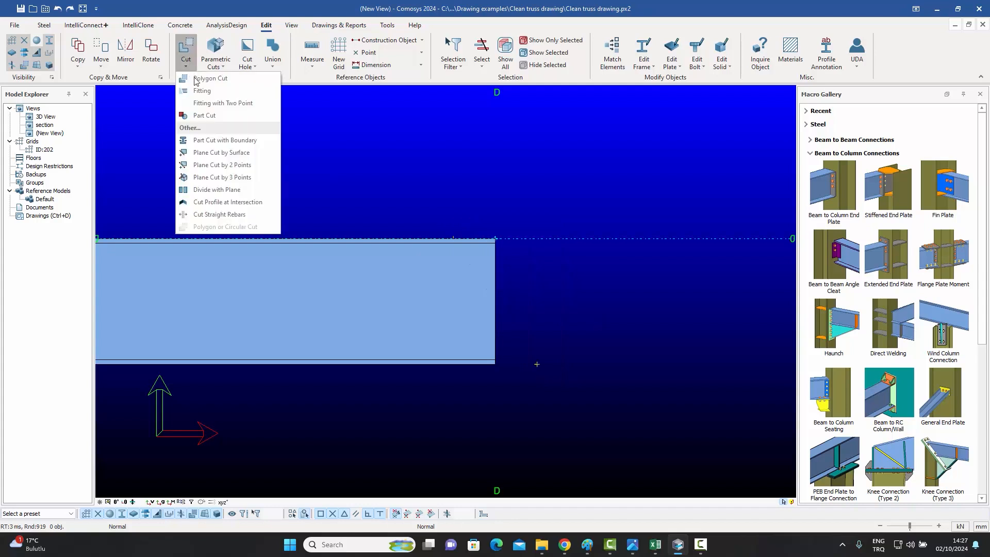
pyautogui.click(232, 165)
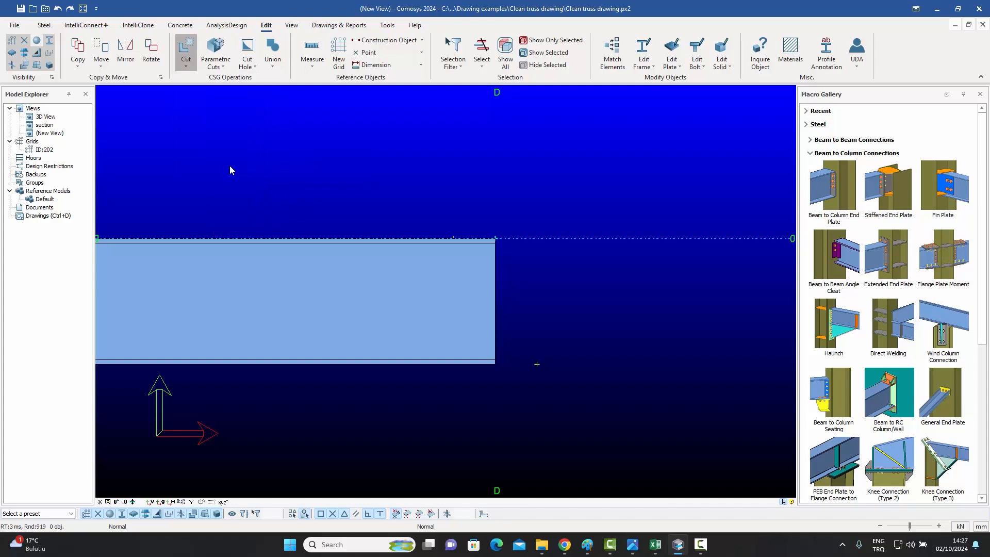
pyautogui.click(435, 307)
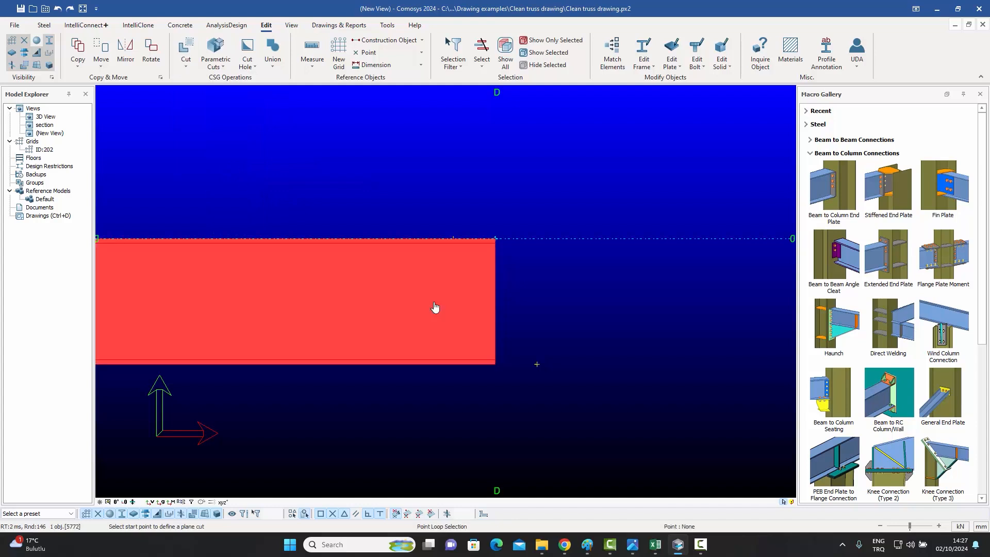
pyautogui.click(453, 239)
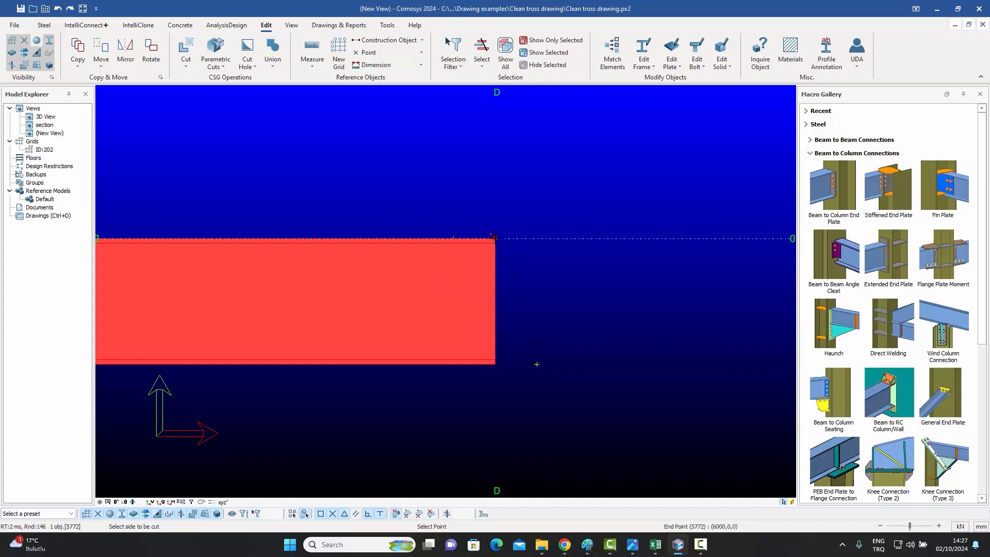
pyautogui.click(536, 364)
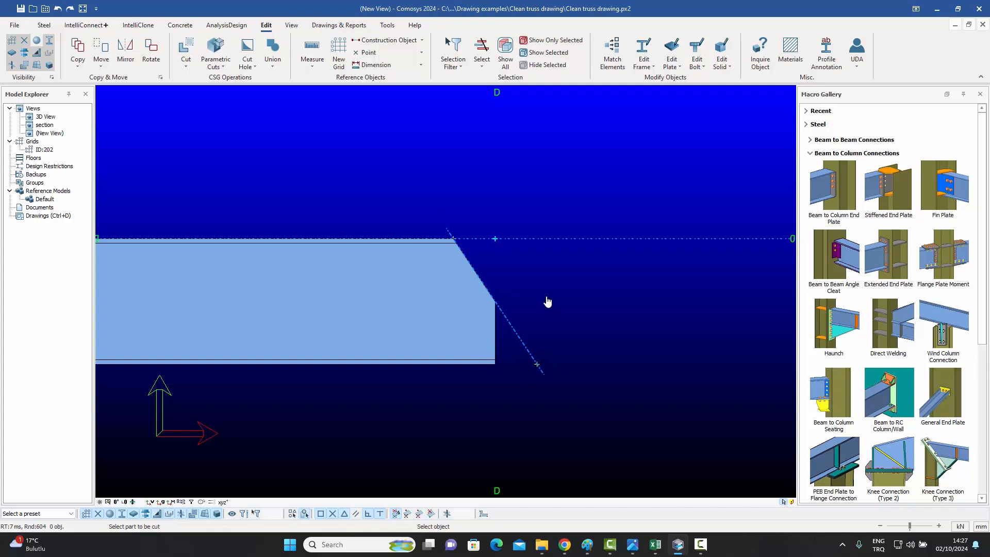
pyautogui.press('Escape')
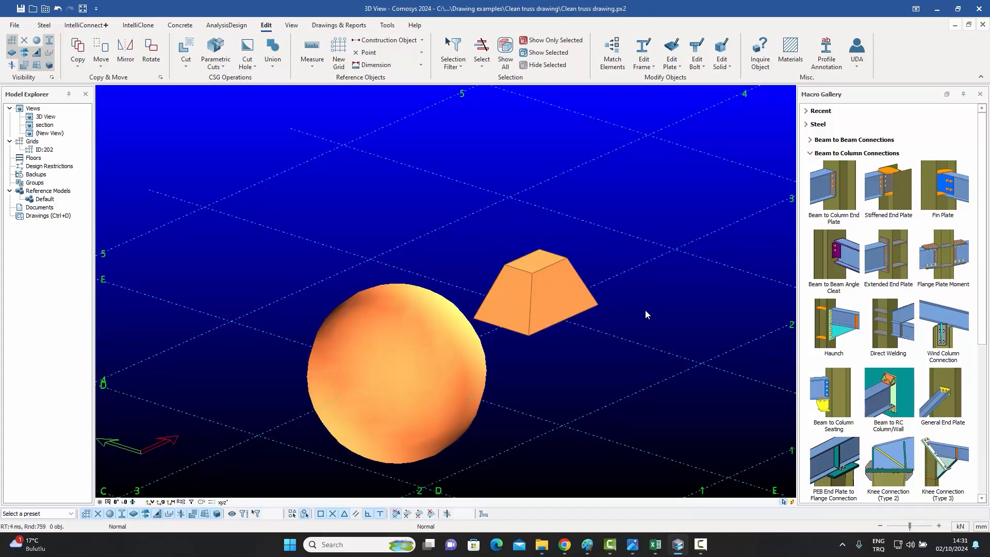
# Cut the sphere with the sloped face of the truncated pyramid using Plane Cut by Surface.
pyautogui.click(187, 66)
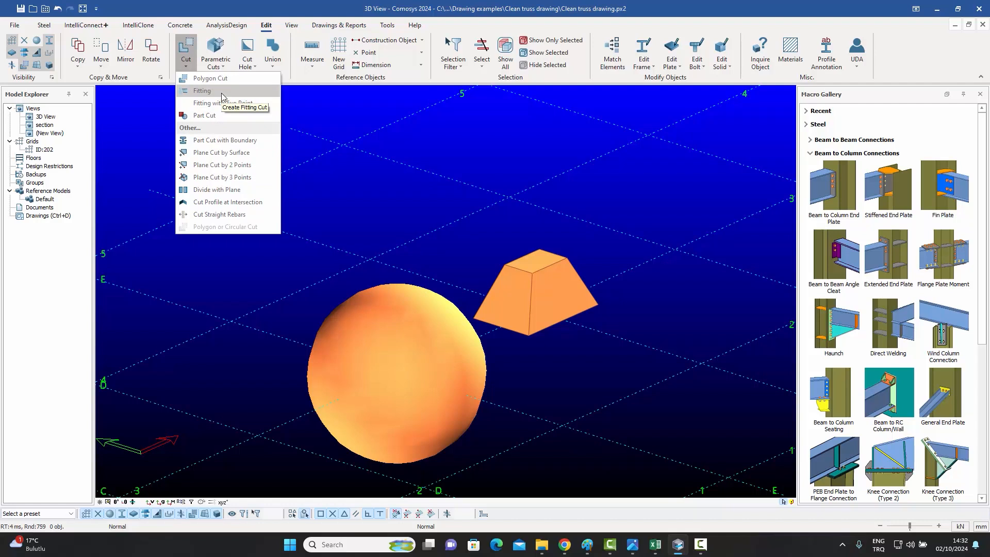
pyautogui.click(215, 153)
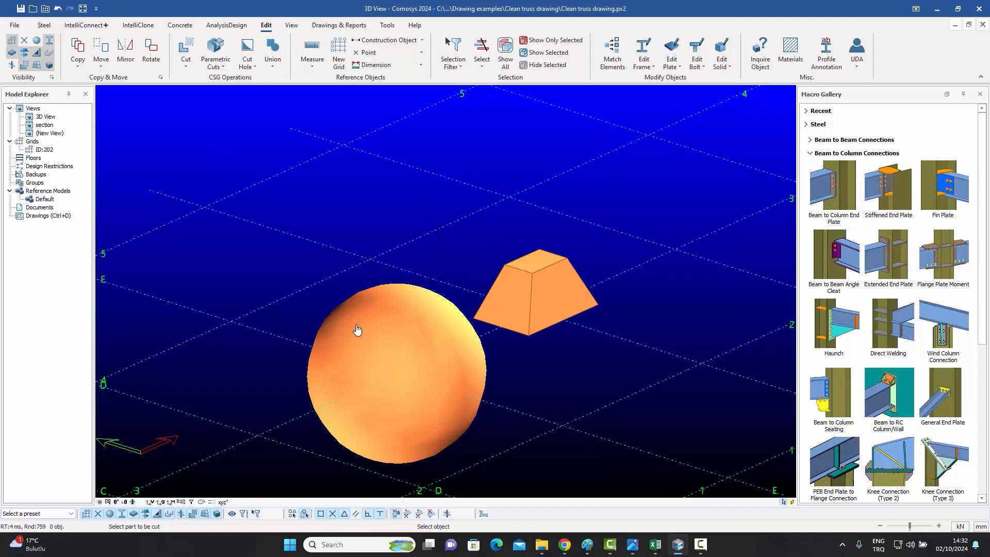
pyautogui.click(426, 344)
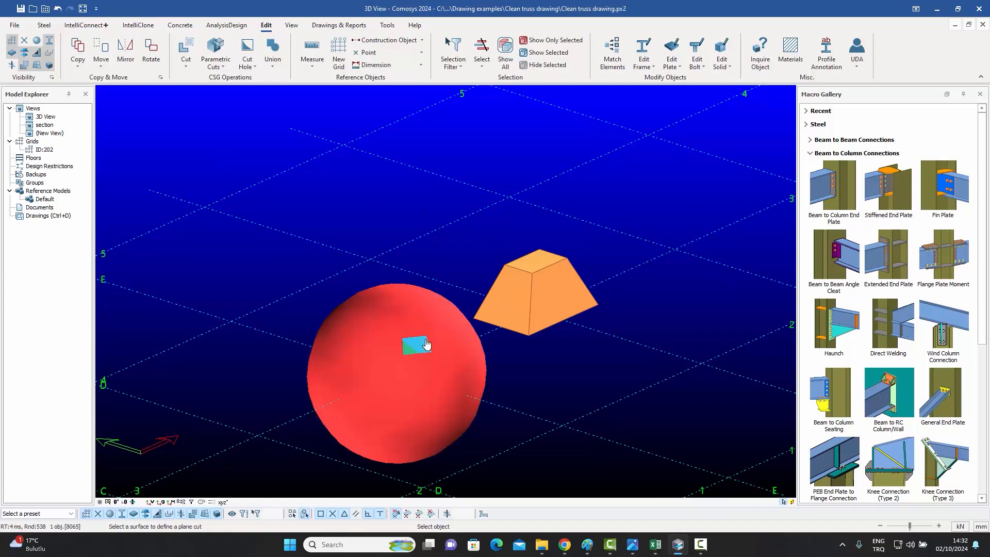
pyautogui.click(554, 296)
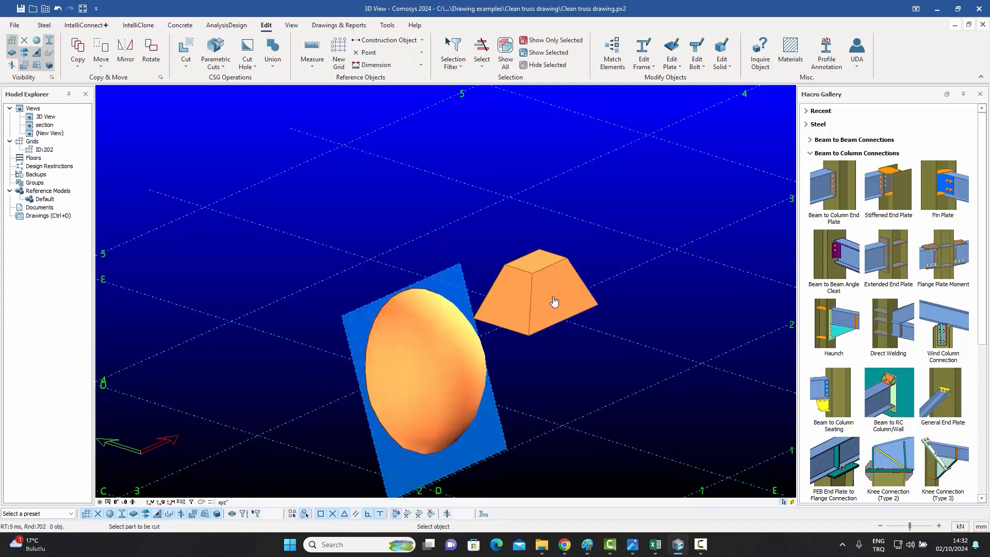
# Open the sphere's cut plane properties and reverse the cut direction.
pyautogui.click(459, 275)
pyautogui.moveTo(458, 274); pyautogui.dragTo(477, 268, button='middle')
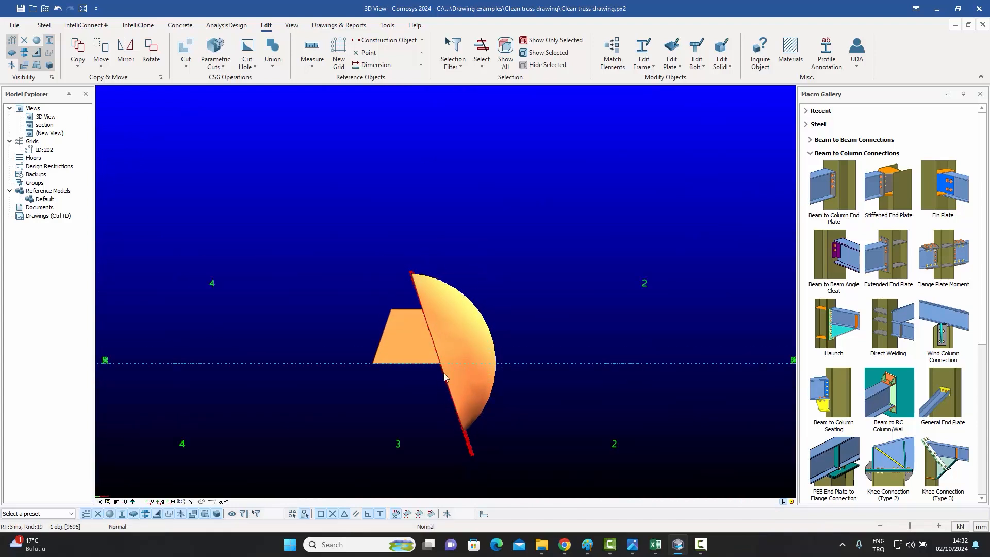
pyautogui.moveTo(419, 376); pyautogui.dragTo(407, 380, button='middle')
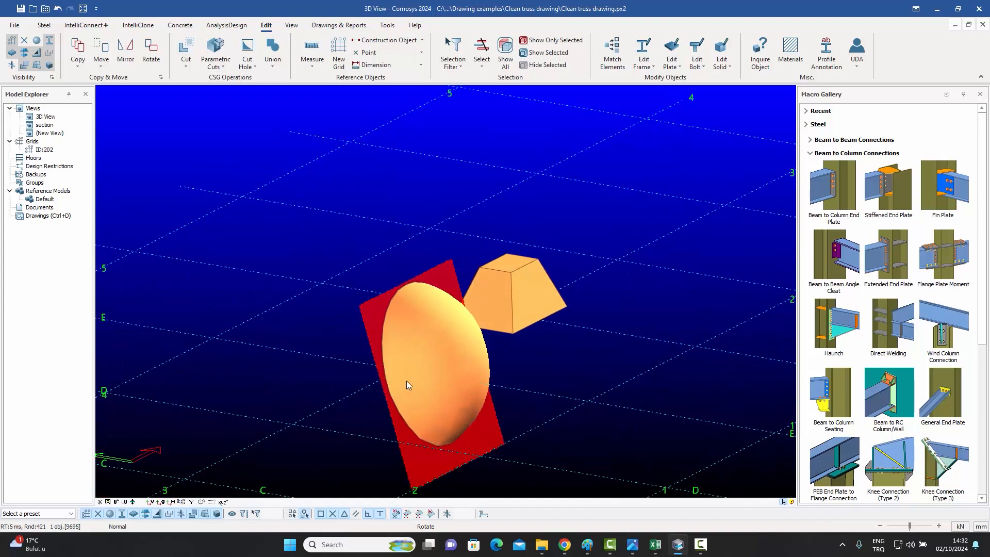
pyautogui.moveTo(552, 285); pyautogui.dragTo(565, 222, button='middle')
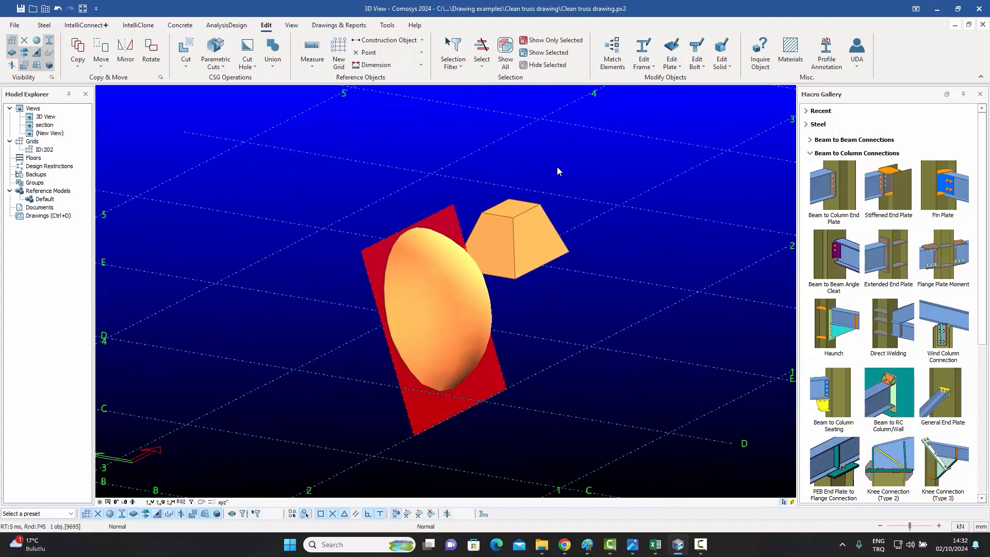
pyautogui.click(354, 256)
pyautogui.doubleClick(373, 256)
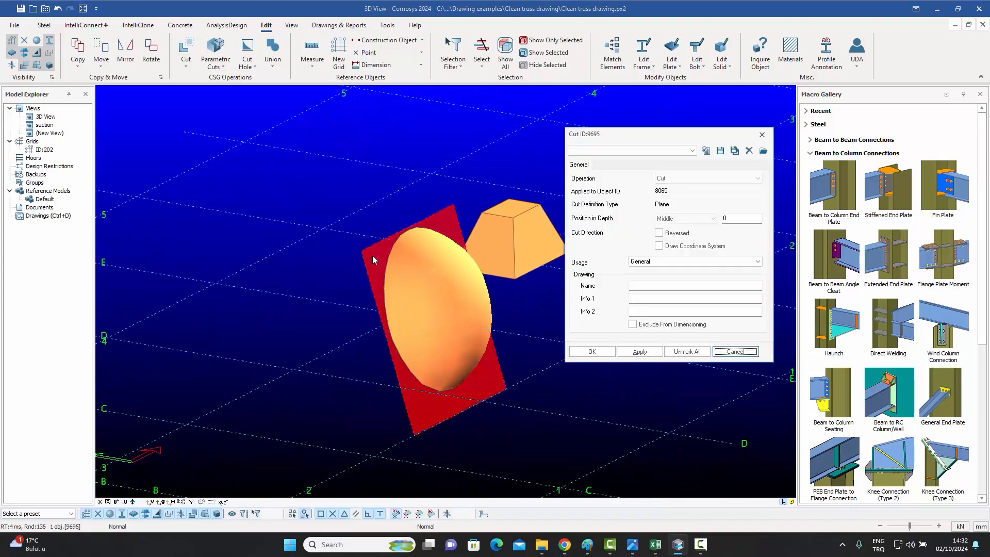
pyautogui.moveTo(606, 141); pyautogui.dragTo(610, 130)
pyautogui.click(663, 222)
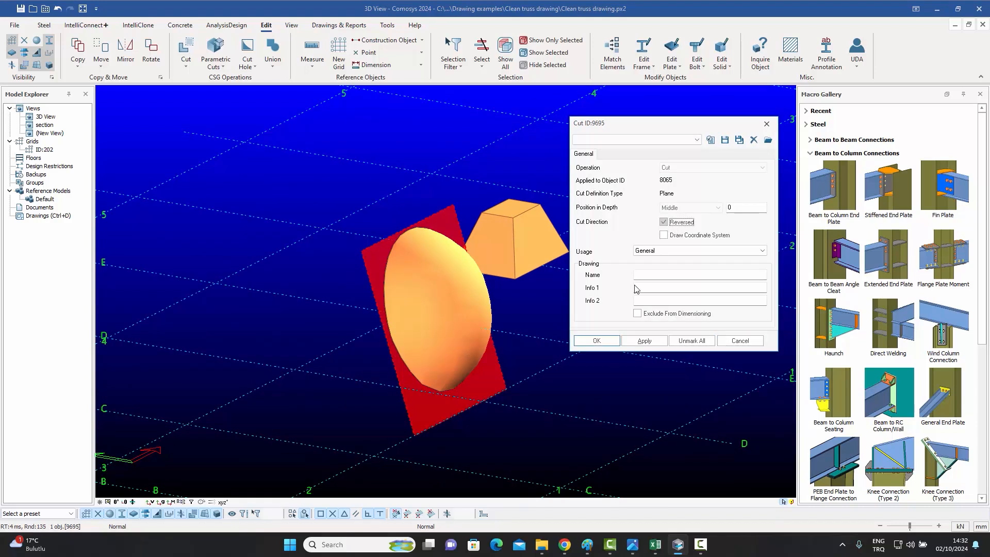
pyautogui.click(640, 342)
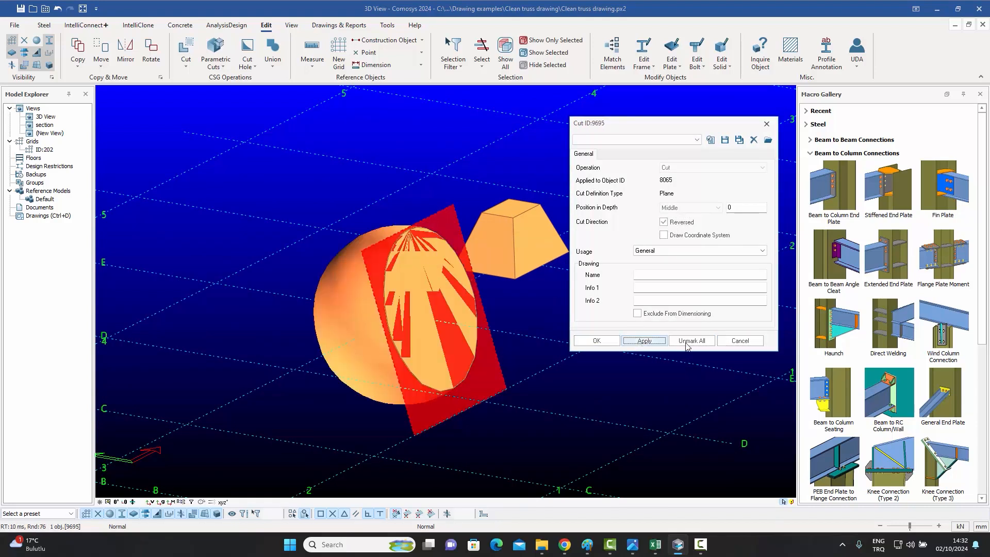
pyautogui.click(741, 342)
# Set the cut plane's position in depth to 50 and apply it.
pyautogui.moveTo(557, 345); pyautogui.dragTo(572, 333, button='middle')
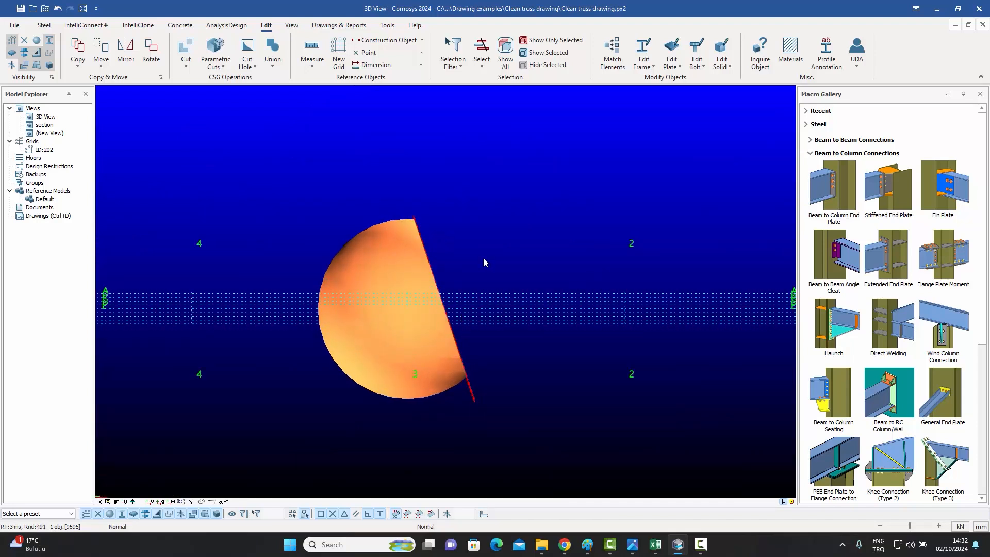
pyautogui.moveTo(508, 351); pyautogui.dragTo(462, 320, button='middle')
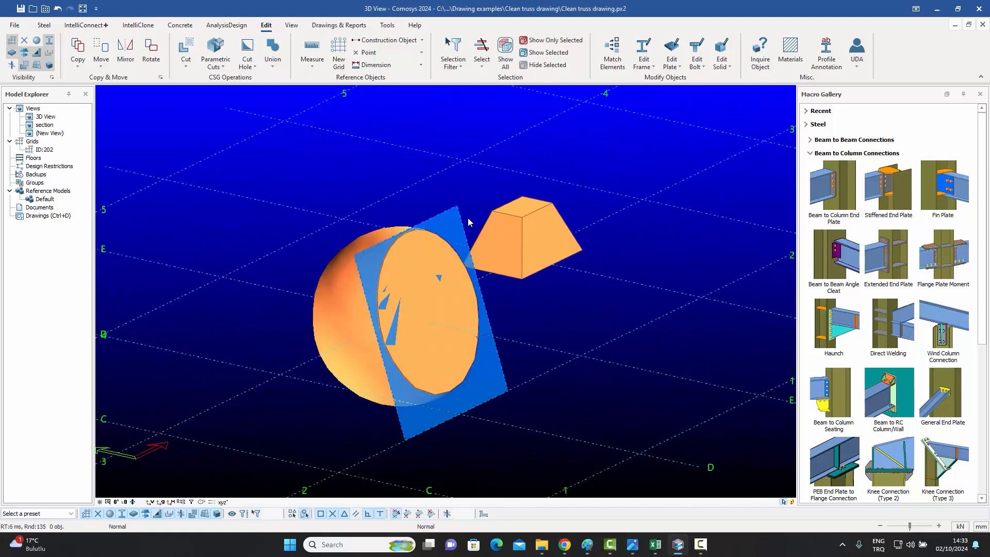
pyautogui.scroll(3, 443, 218)
pyautogui.doubleClick(443, 218)
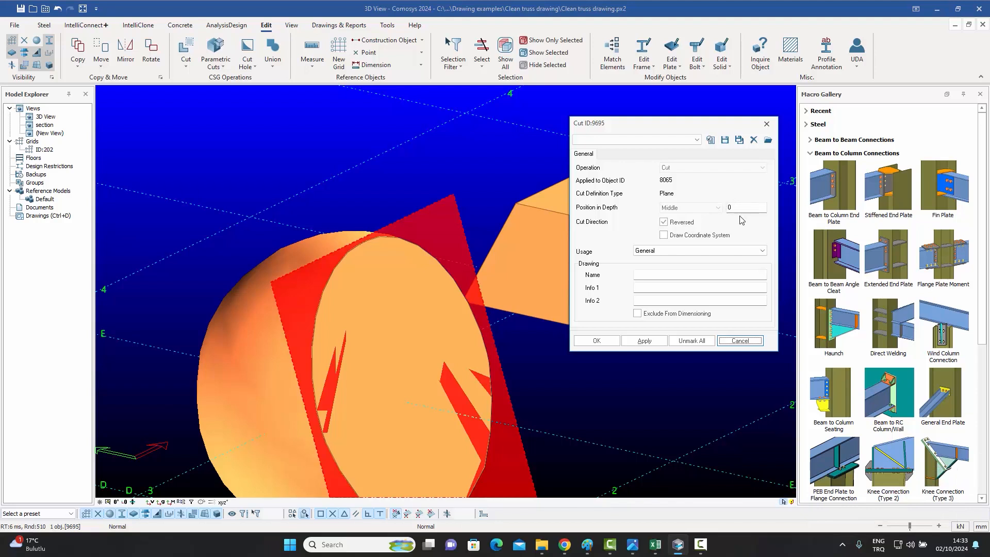
pyautogui.press('Tab')
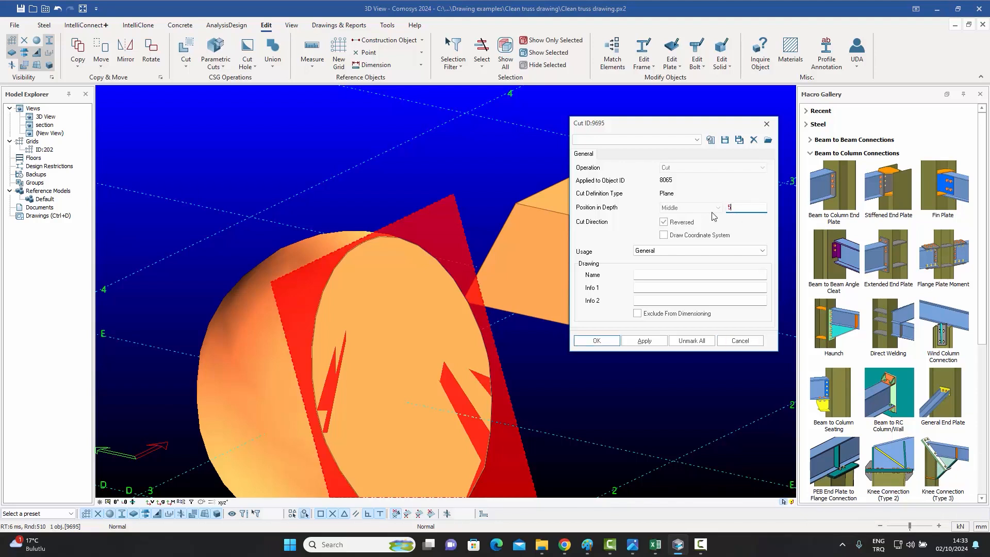
pyautogui.click(645, 341)
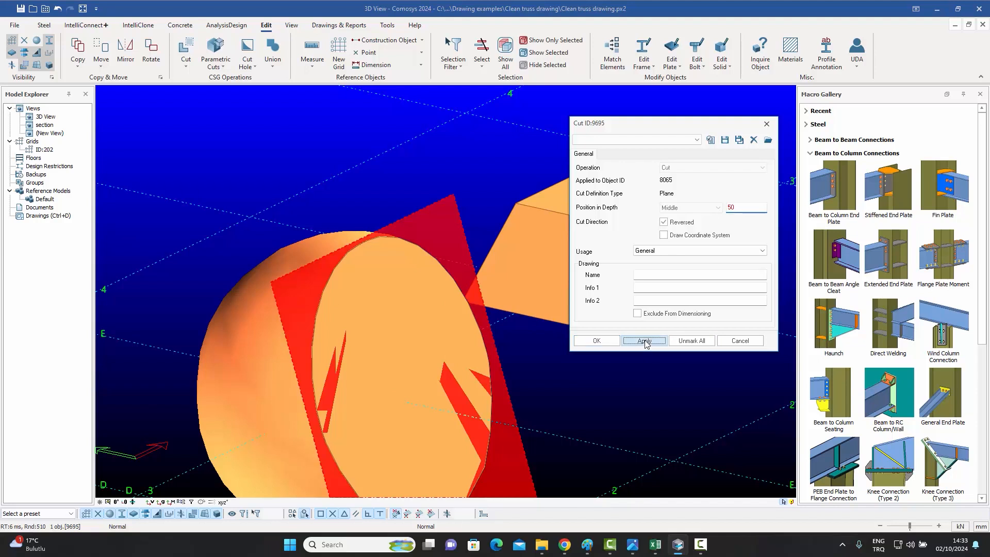
# Set the cut plane's position in depth to 250, then to 500, applying each value.
pyautogui.moveTo(741, 208); pyautogui.dragTo(680, 205)
pyautogui.write('250')
pyautogui.click(644, 341)
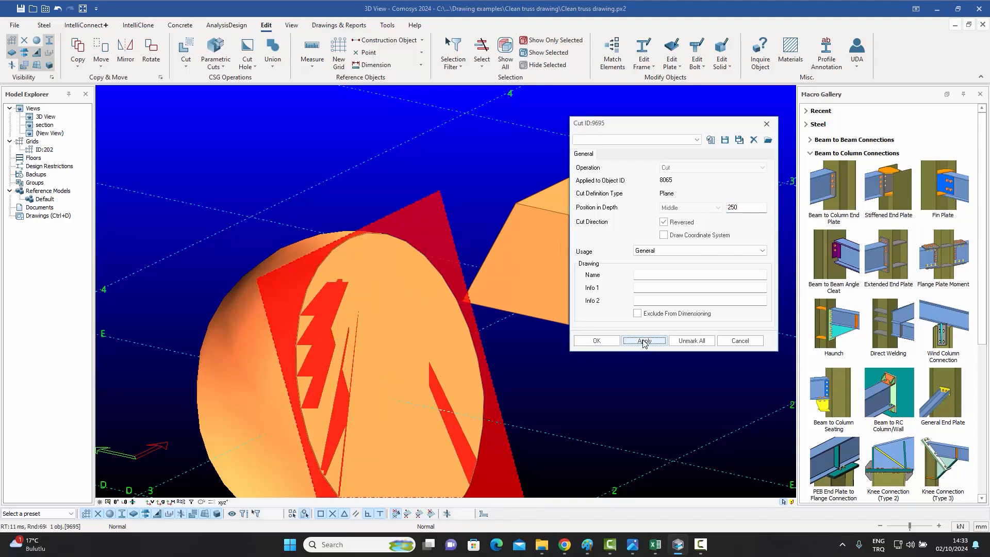
pyautogui.moveTo(745, 209); pyautogui.dragTo(660, 209)
pyautogui.write('500')
pyautogui.click(644, 340)
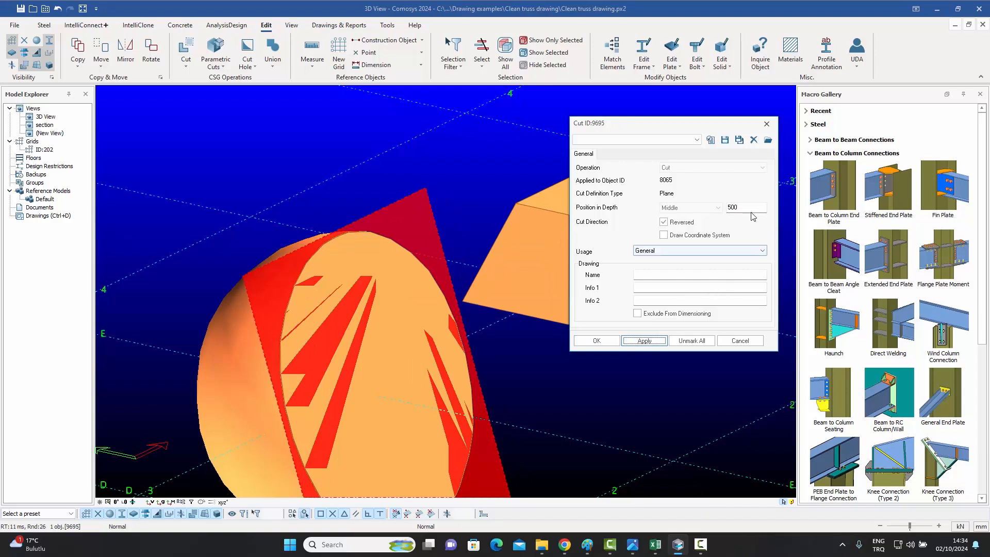
pyautogui.write('0')
# Reset the cut plane's position in depth to 0 and close the cut properties.
pyautogui.click(644, 341)
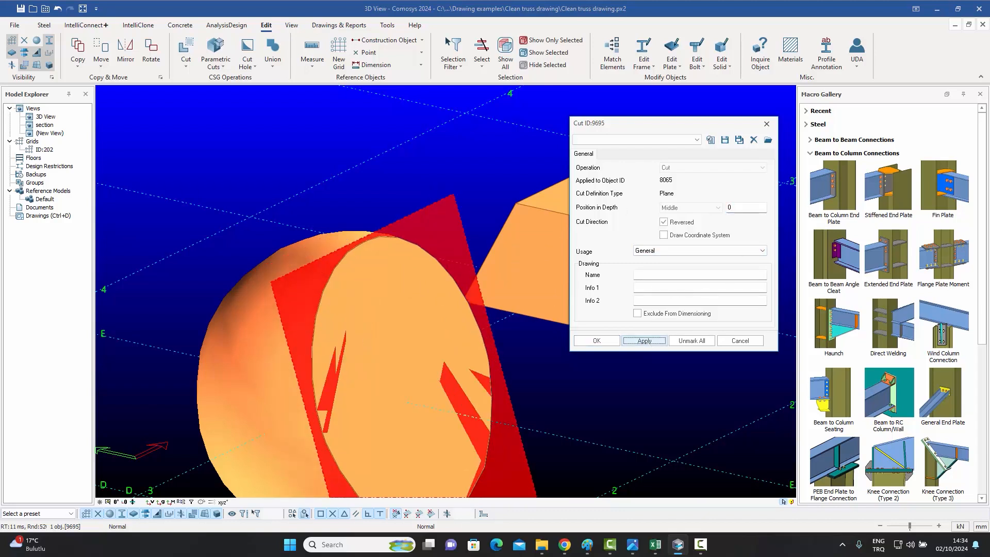
pyautogui.click(746, 340)
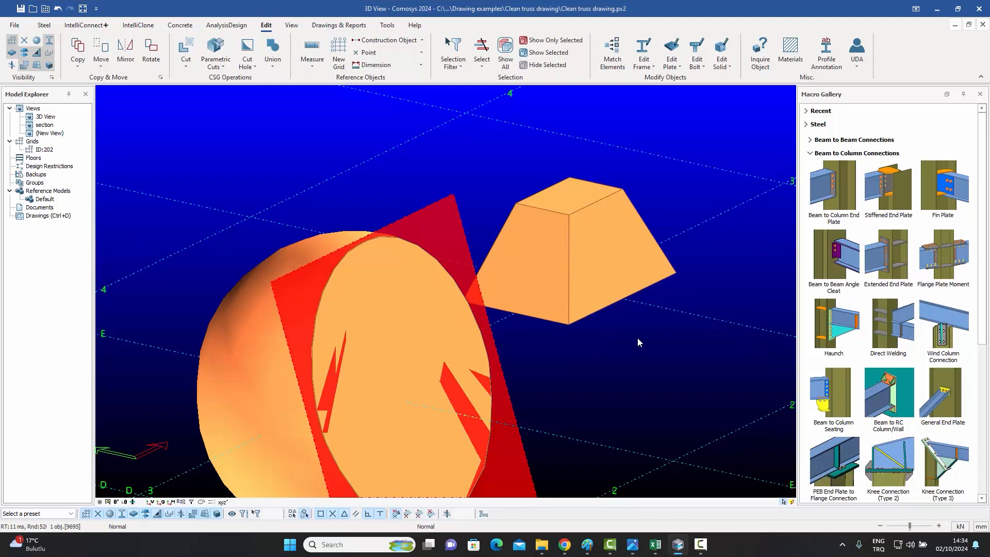
# Set the sphere's diameter to 7000 and close its properties.
pyautogui.scroll(-5, 637, 337)
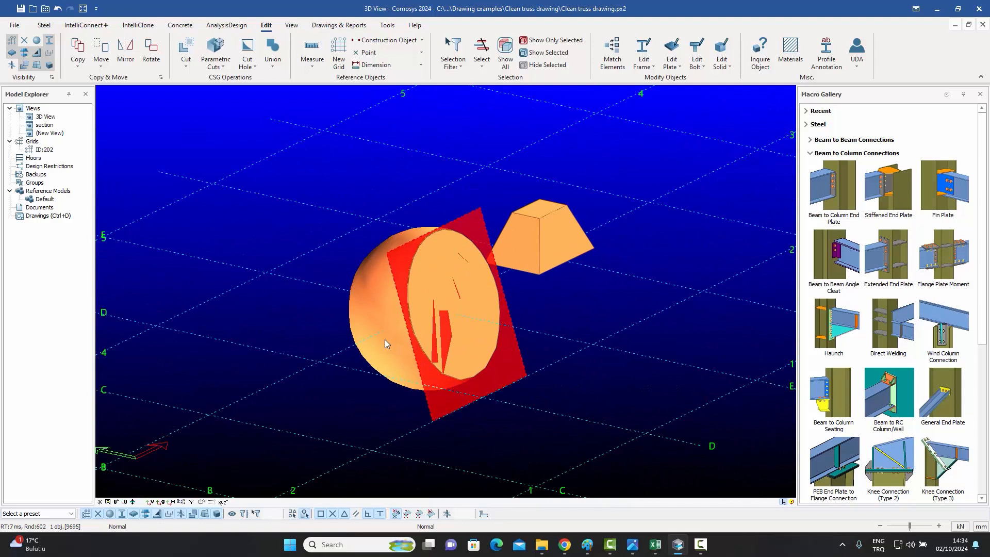
pyautogui.doubleClick(384, 340)
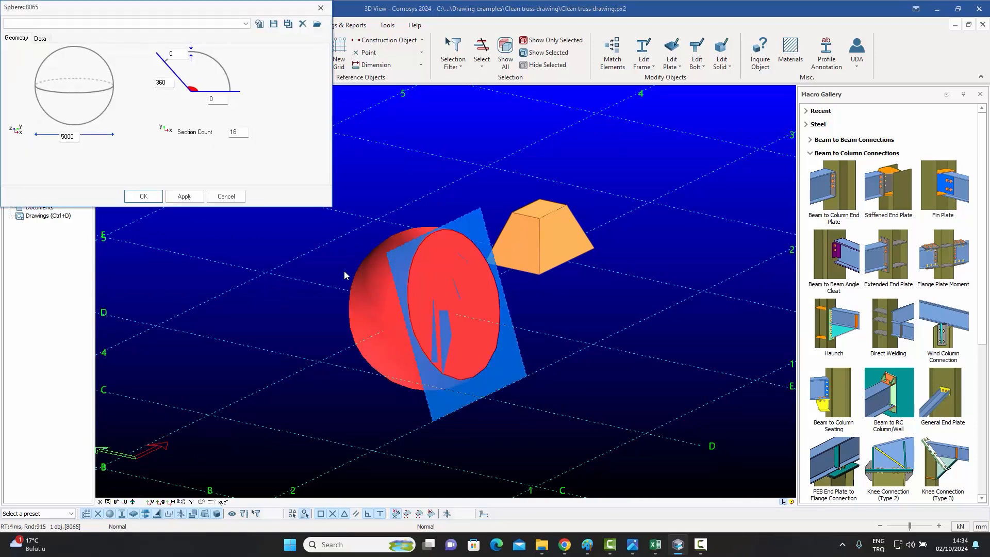
pyautogui.moveTo(64, 137); pyautogui.dragTo(54, 139)
pyautogui.write('7')
pyautogui.click(184, 196)
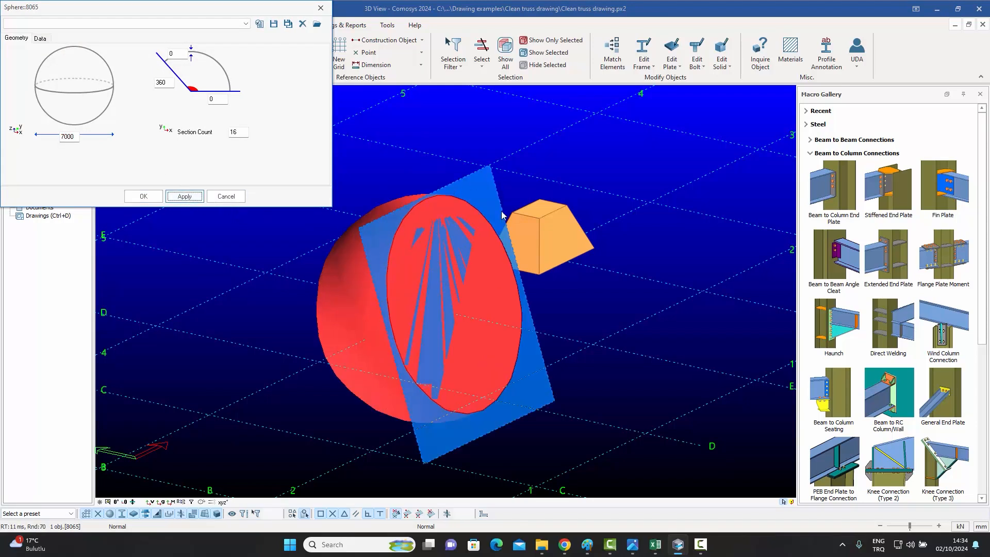
pyautogui.click(321, 8)
# Cut the curved handrail end flush with the column face using Plane Cut by Surface.
pyautogui.click(587, 155)
pyautogui.moveTo(585, 156); pyautogui.dragTo(601, 147, button='middle')
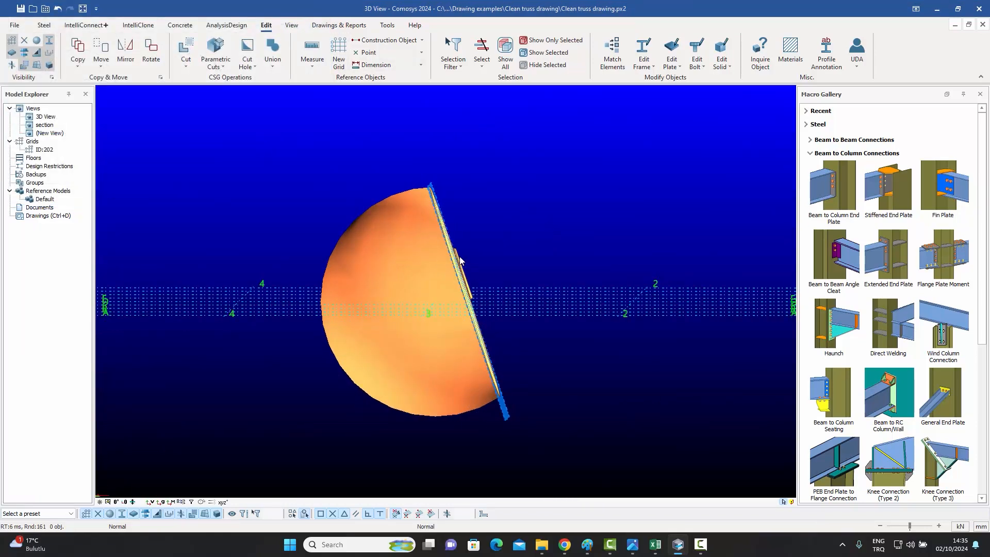
pyautogui.moveTo(463, 269); pyautogui.dragTo(251, 151, button='middle')
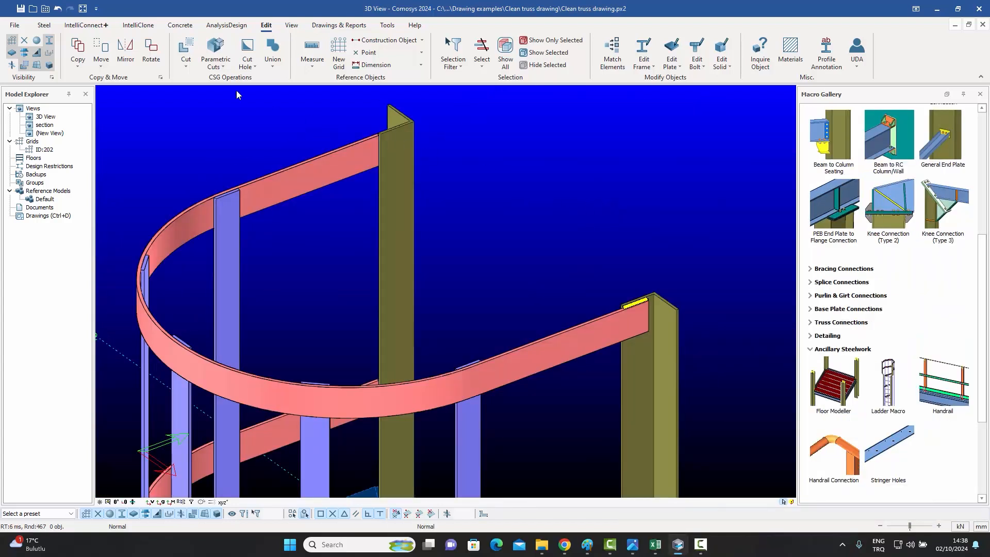
pyautogui.click(185, 67)
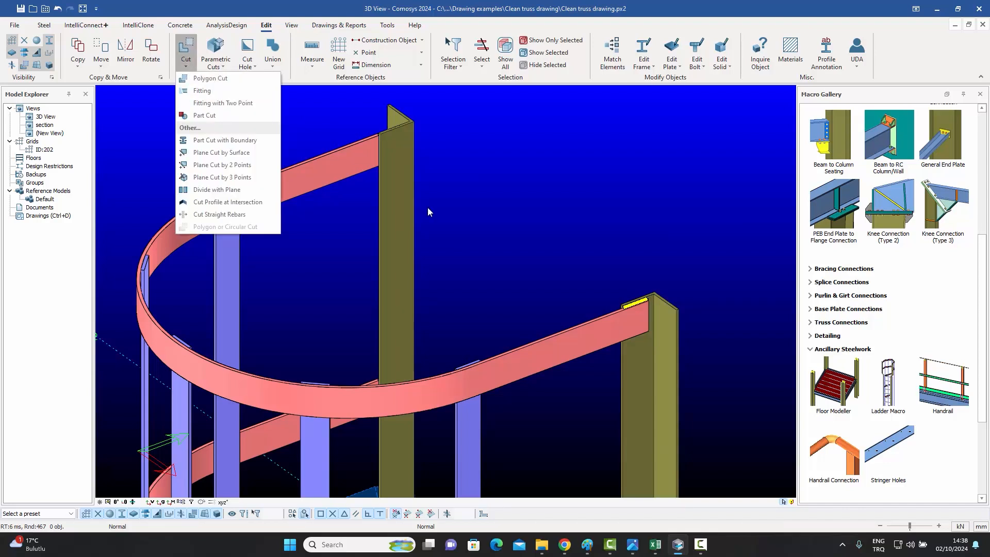
pyautogui.click(224, 165)
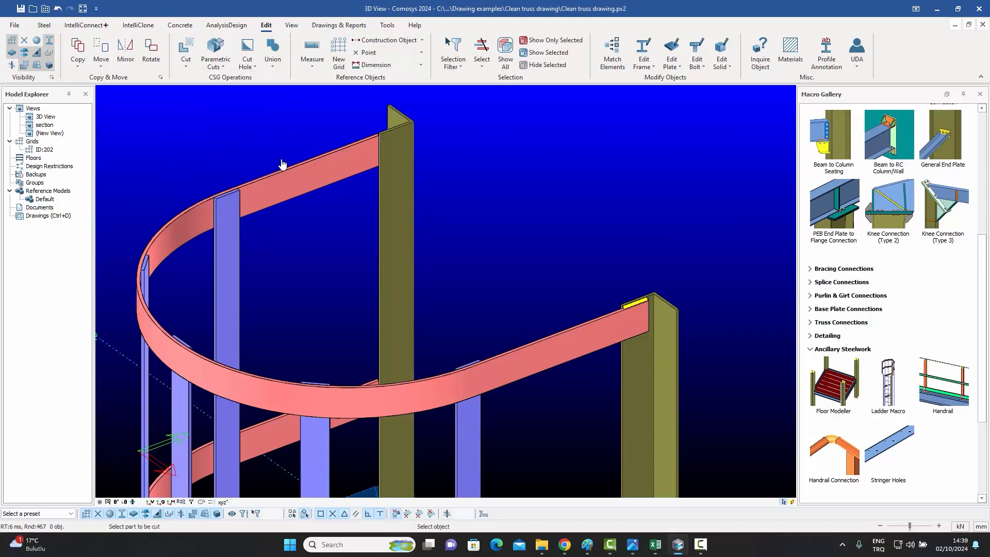
pyautogui.click(570, 350)
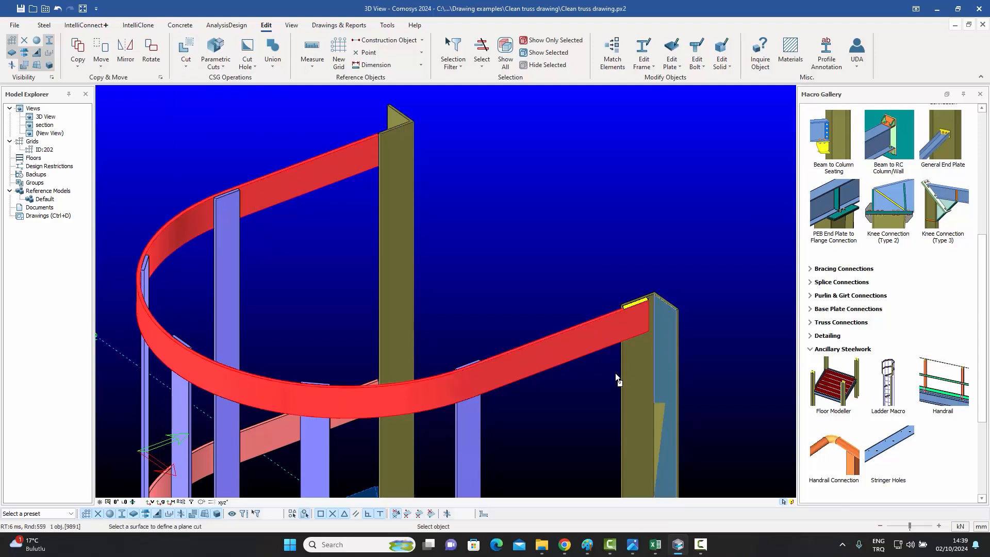
pyautogui.scroll(6, 615, 373)
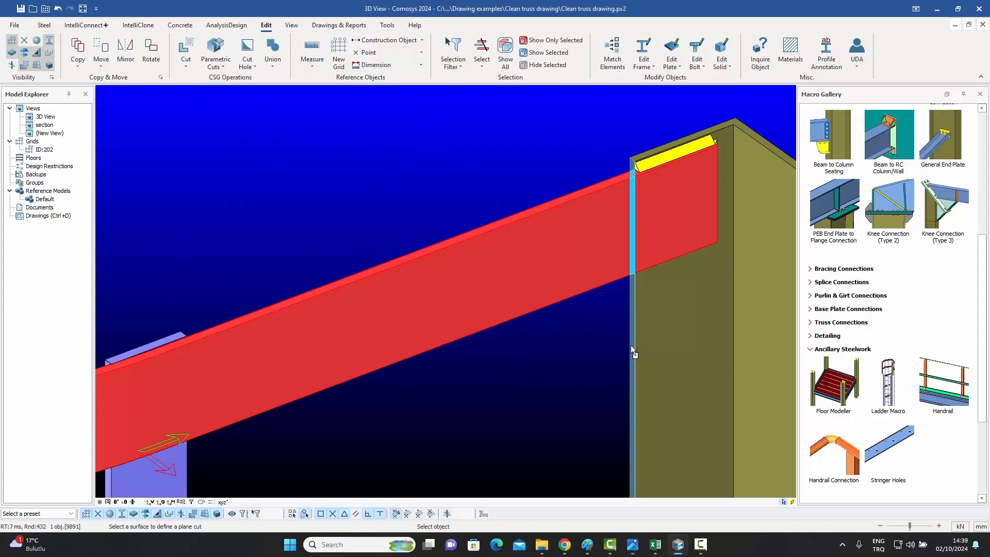
pyautogui.click(630, 346)
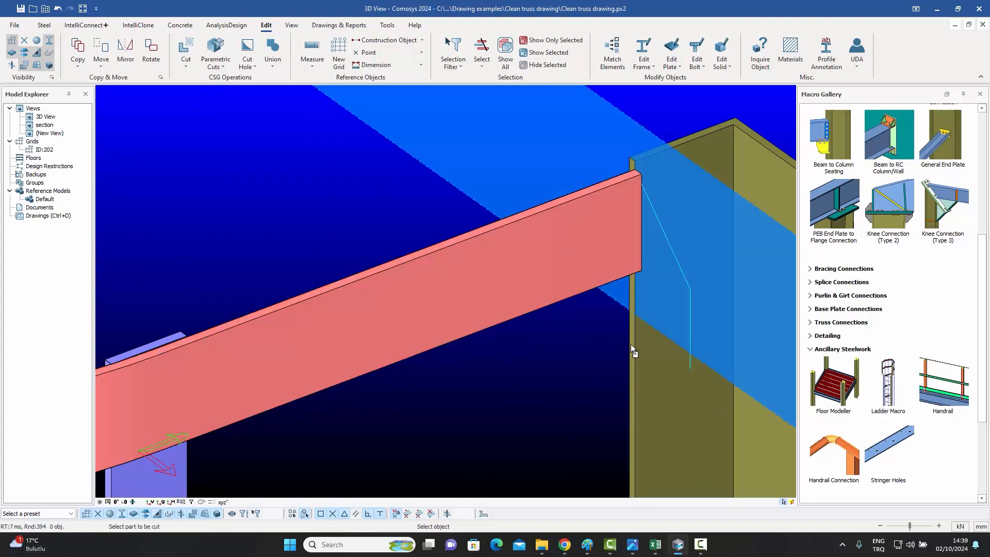
pyautogui.scroll(-6, 629, 345)
pyautogui.press('Escape')
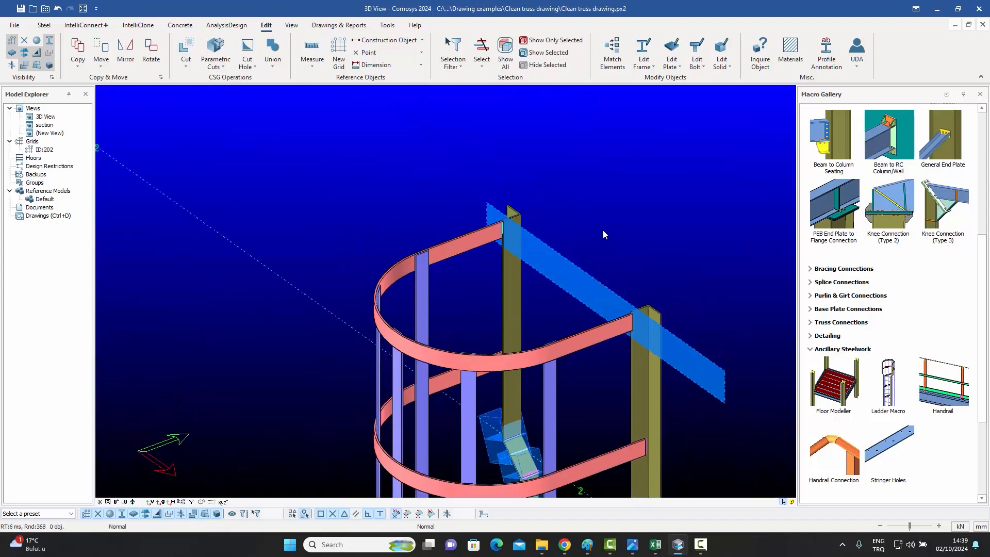
# Select the cut plane and the curved handrail and orbit the view to inspect the handrail's cut end.
pyautogui.click(609, 307)
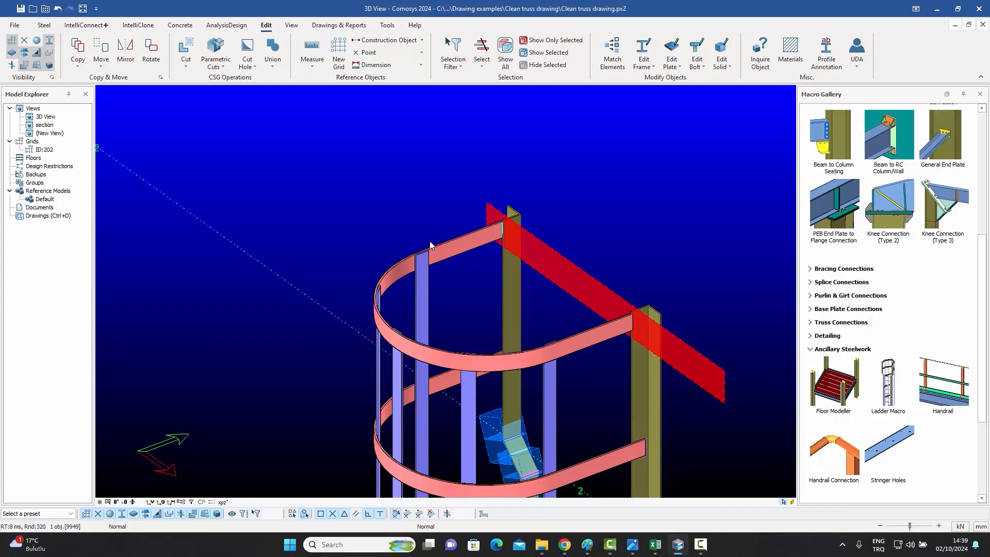
pyautogui.click(493, 239)
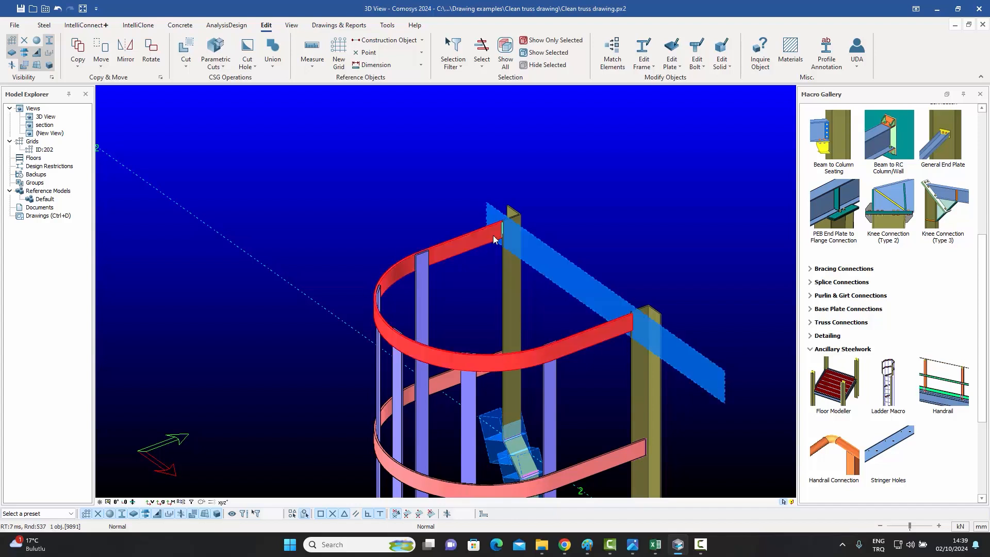
pyautogui.click(618, 255)
pyautogui.moveTo(618, 255); pyautogui.dragTo(571, 242, button='middle')
pyautogui.click(515, 255)
pyautogui.click(571, 242)
pyautogui.scroll(2, 572, 255)
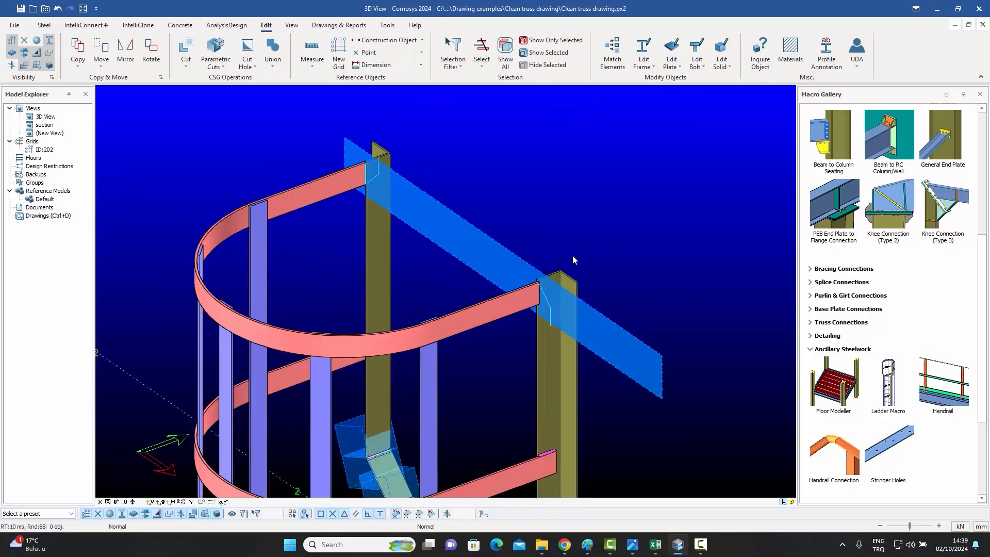
pyautogui.click(481, 513)
# Move the cut plane by 20 along Y using its corner grip's move options.
pyautogui.click(489, 267)
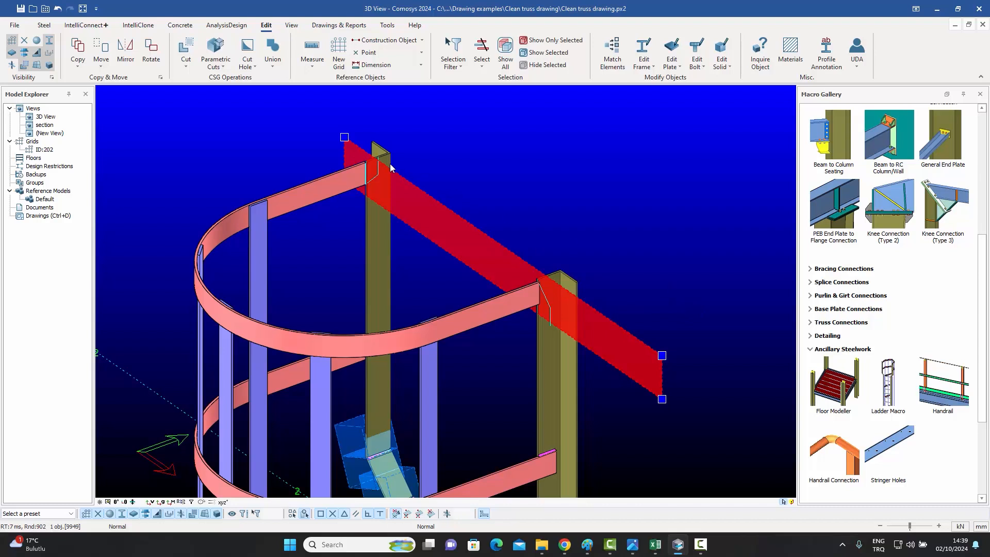
pyautogui.click(345, 138)
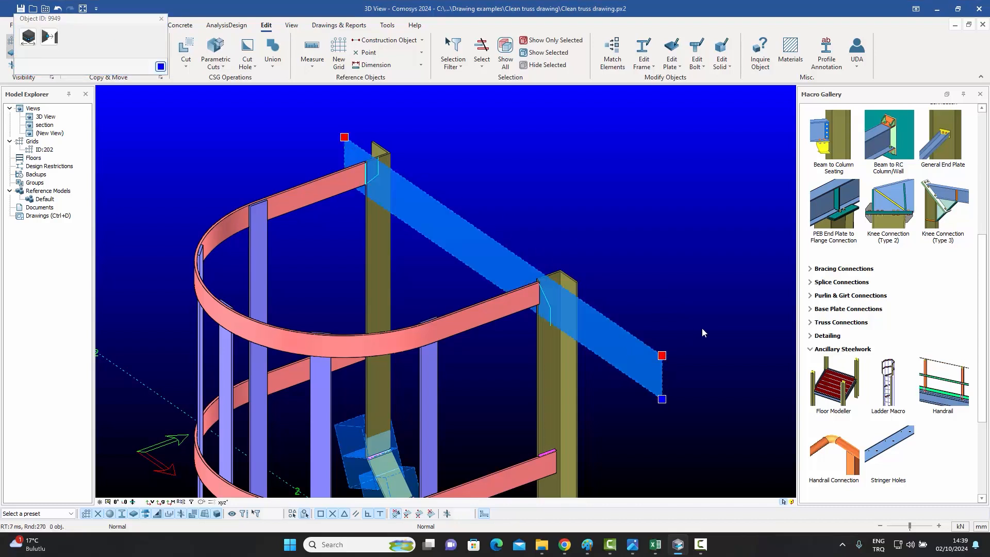
pyautogui.click(28, 37)
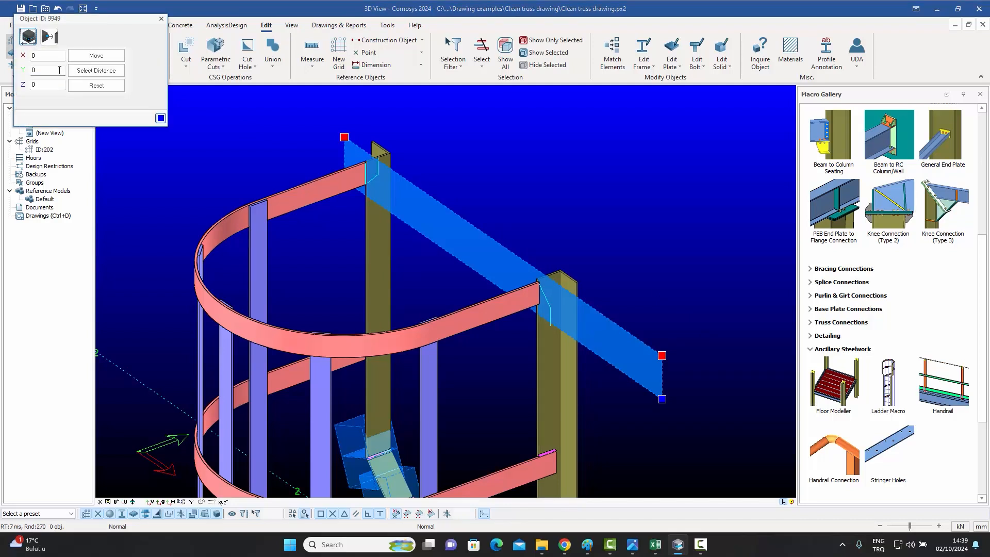
pyautogui.click(36, 70)
pyautogui.write('20')
pyautogui.click(110, 63)
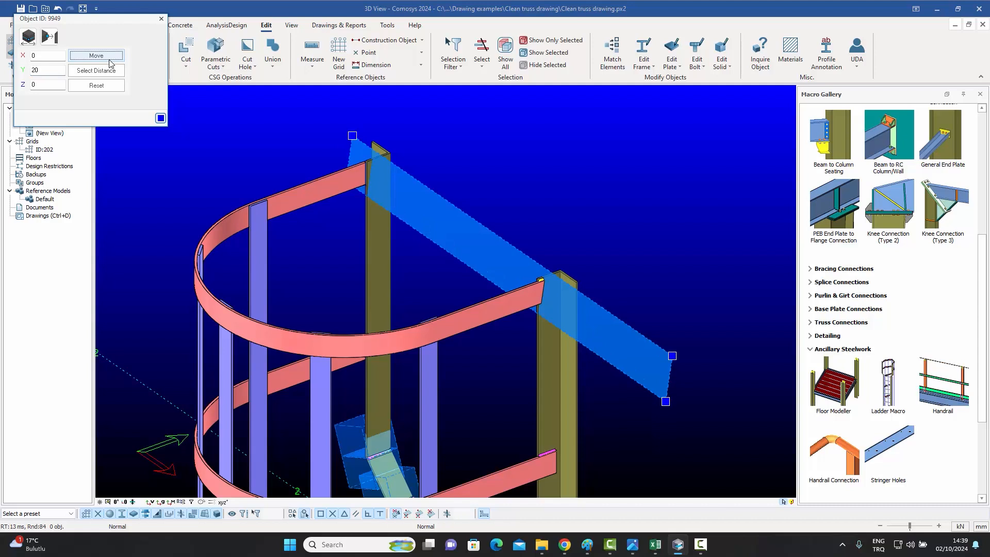
pyautogui.click(111, 63)
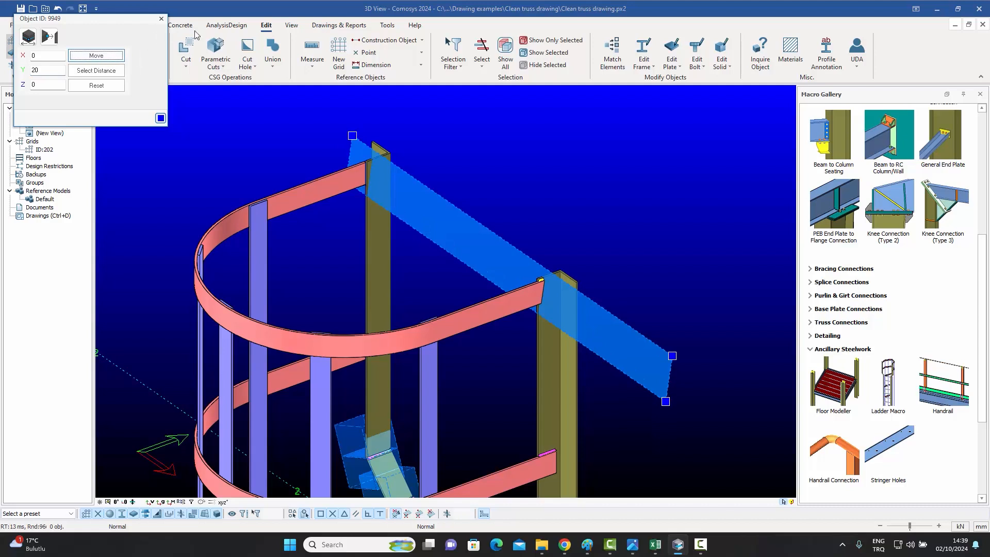
pyautogui.click(161, 18)
# Isolate the curved handrail to inspect its cut end closely, then show all objects again.
pyautogui.scroll(5, 497, 294)
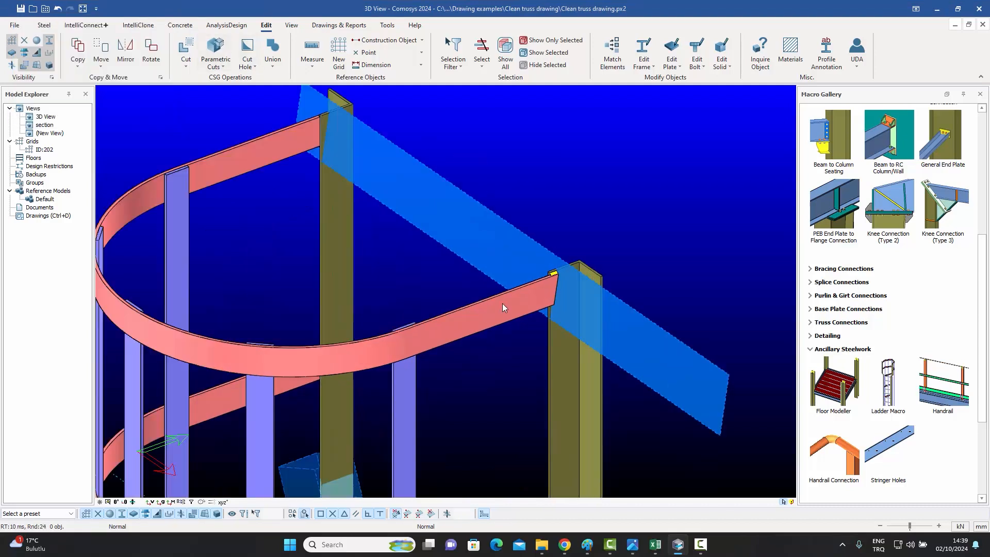
pyautogui.rightClick(506, 308)
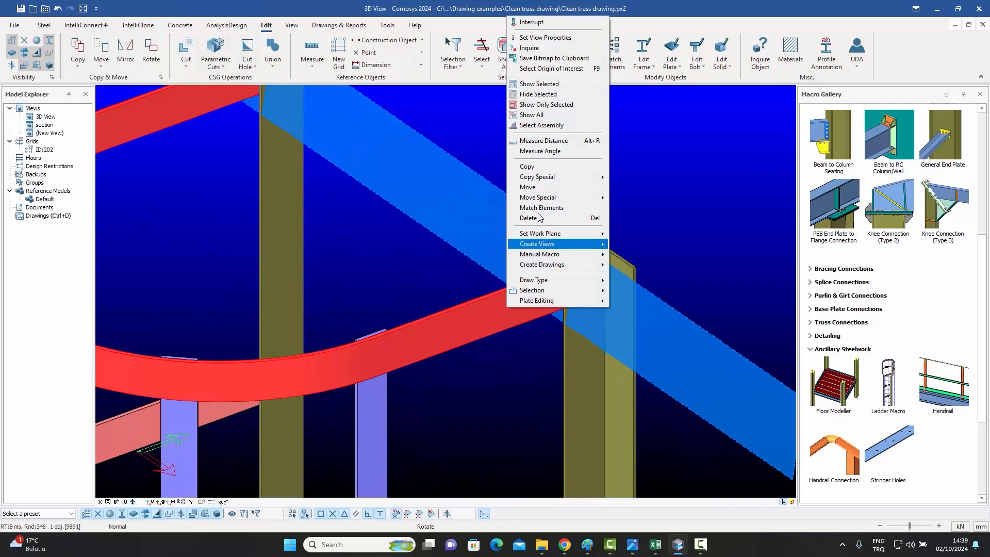
pyautogui.click(552, 109)
pyautogui.press('Escape')
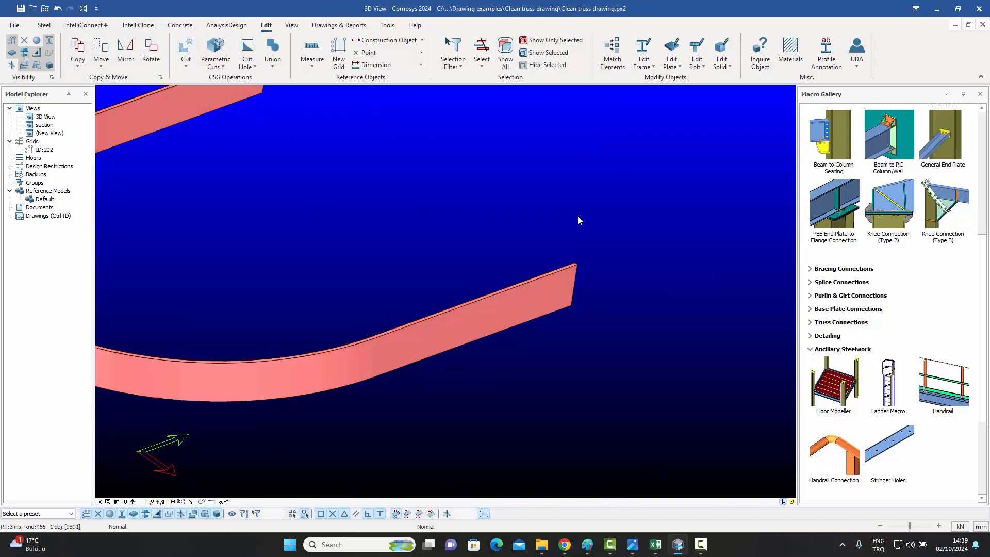
pyautogui.scroll(4, 569, 272)
pyautogui.rightClick(546, 240)
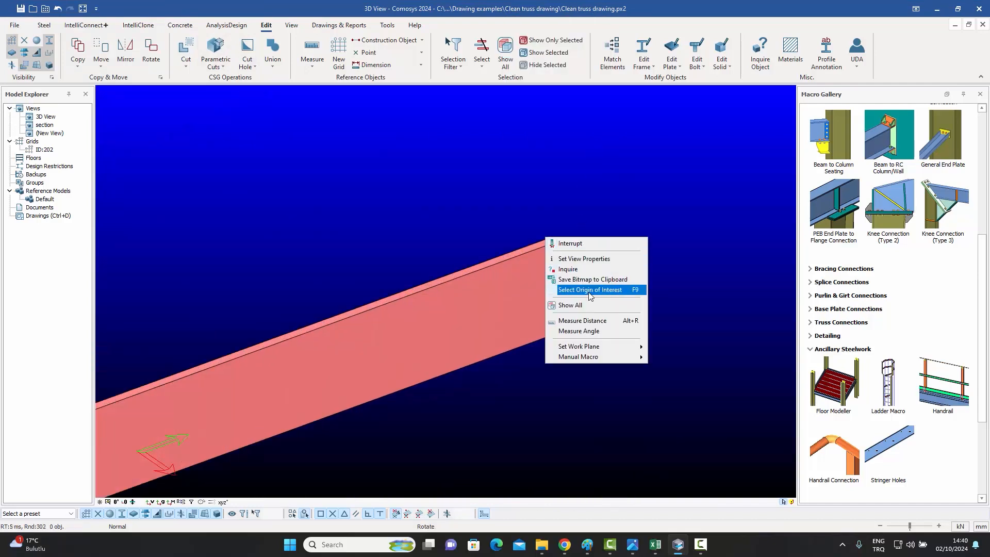
pyautogui.click(567, 281)
pyautogui.click(555, 240)
pyautogui.moveTo(555, 241); pyautogui.dragTo(477, 272, button='middle')
pyautogui.rightClick(529, 218)
pyautogui.click(563, 286)
pyautogui.click(436, 203)
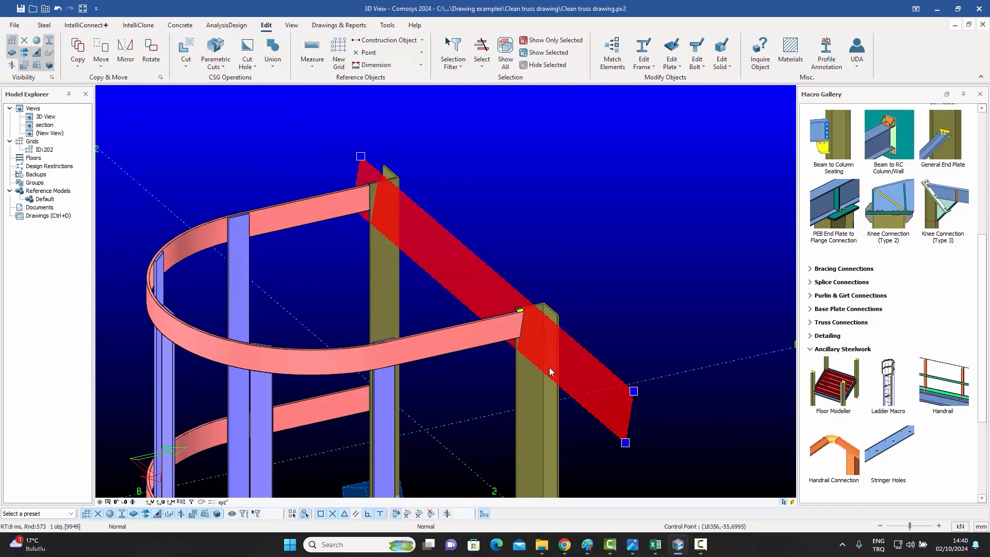
pyautogui.click(360, 156)
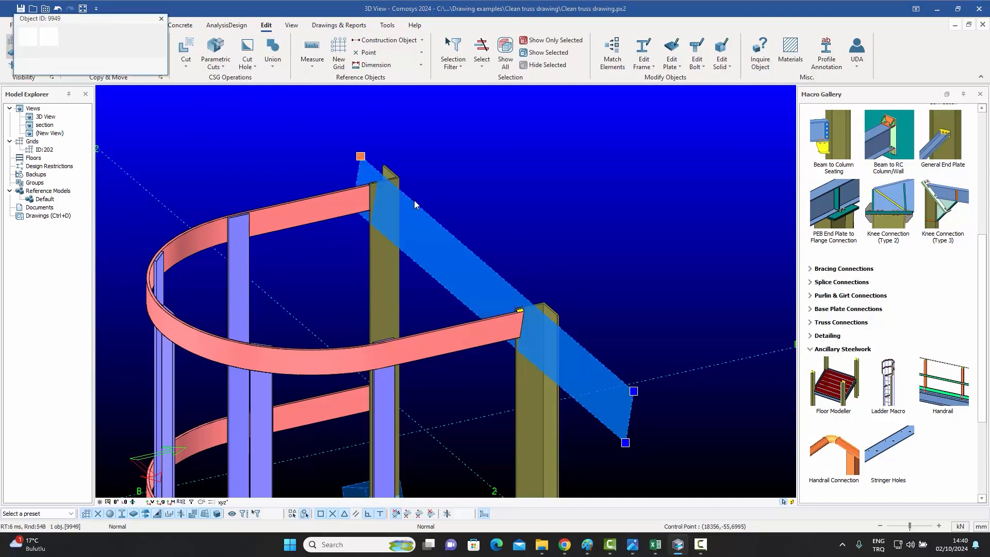
pyautogui.click(612, 286)
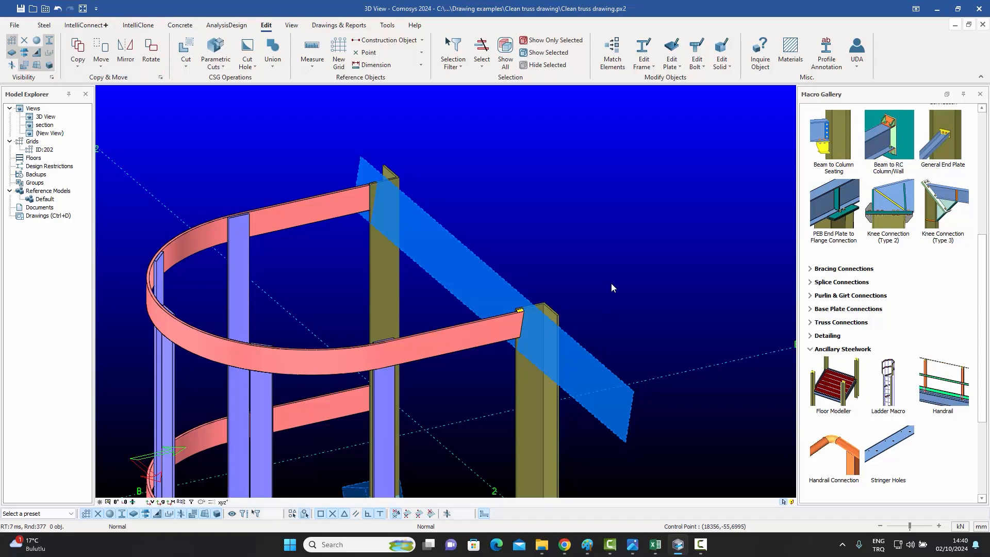
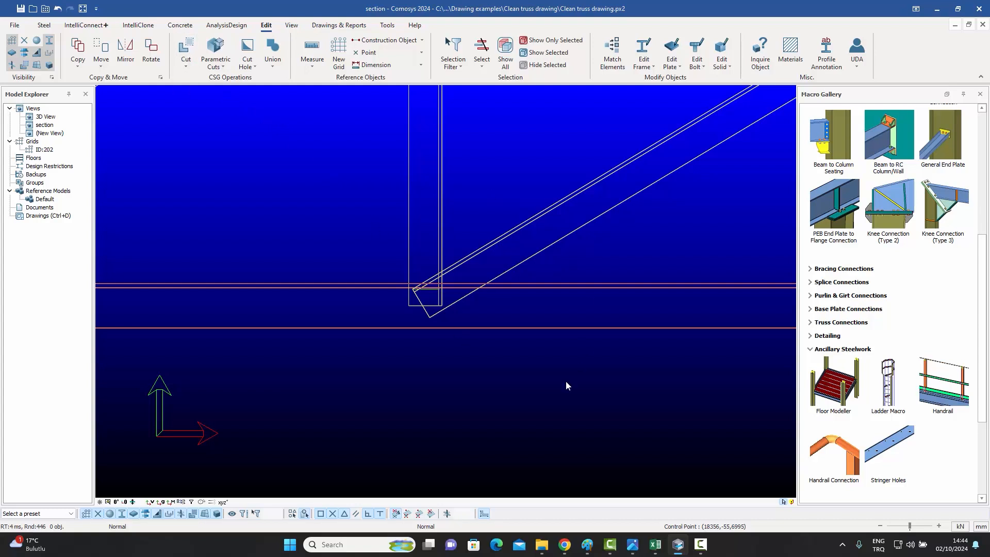
# Cut the sloped handrail's lower end at the beam's top surface using Plane Cut by Surface.
pyautogui.click(186, 55)
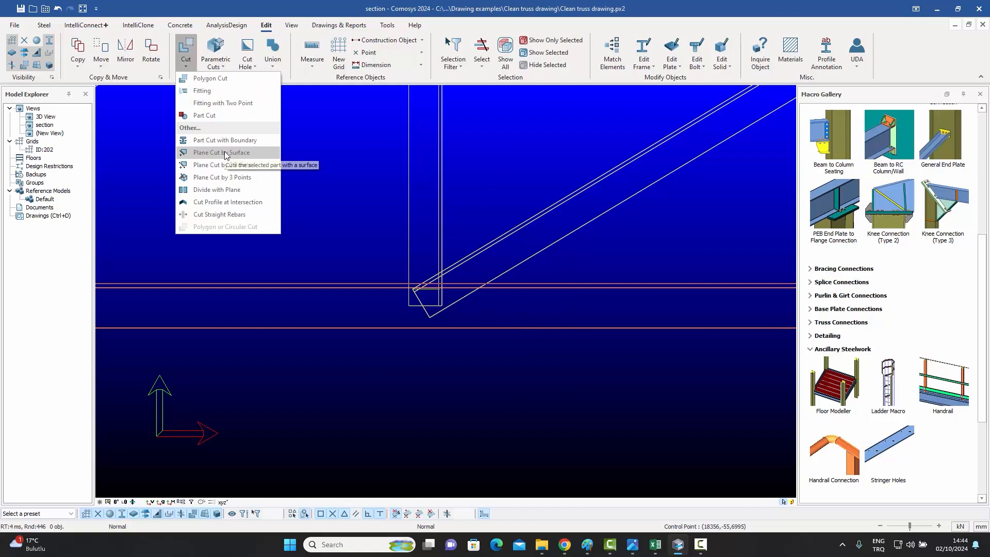
pyautogui.click(227, 153)
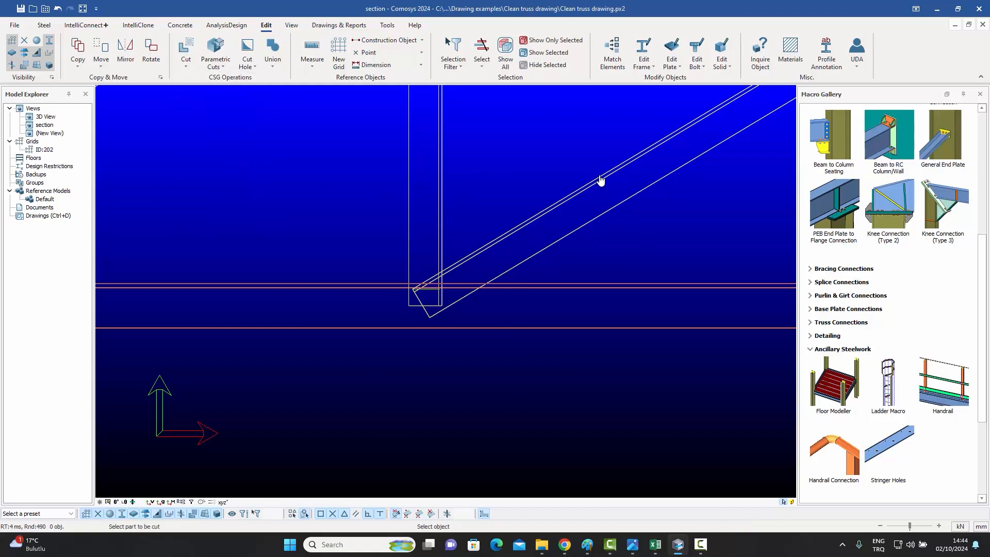
pyautogui.click(542, 216)
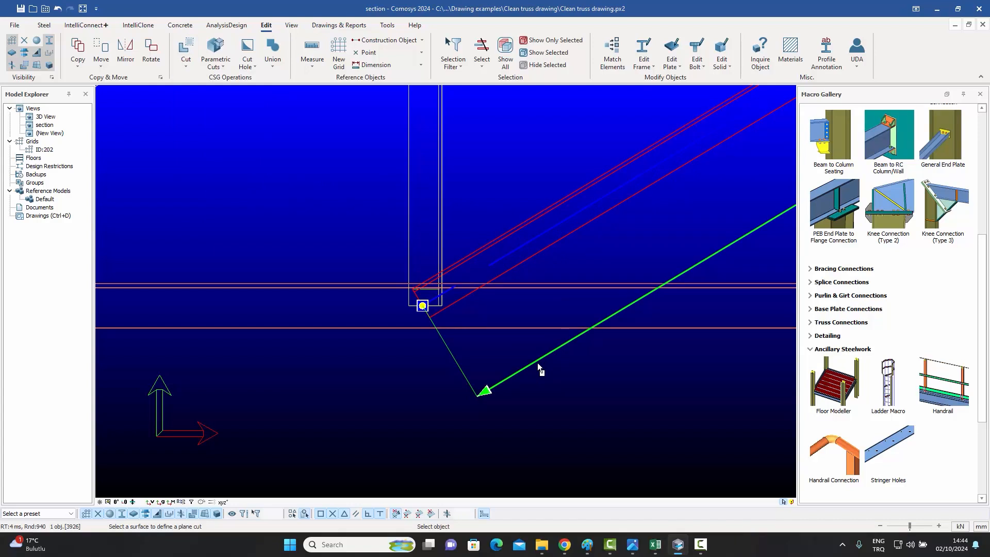
pyautogui.click(544, 283)
pyautogui.click(547, 284)
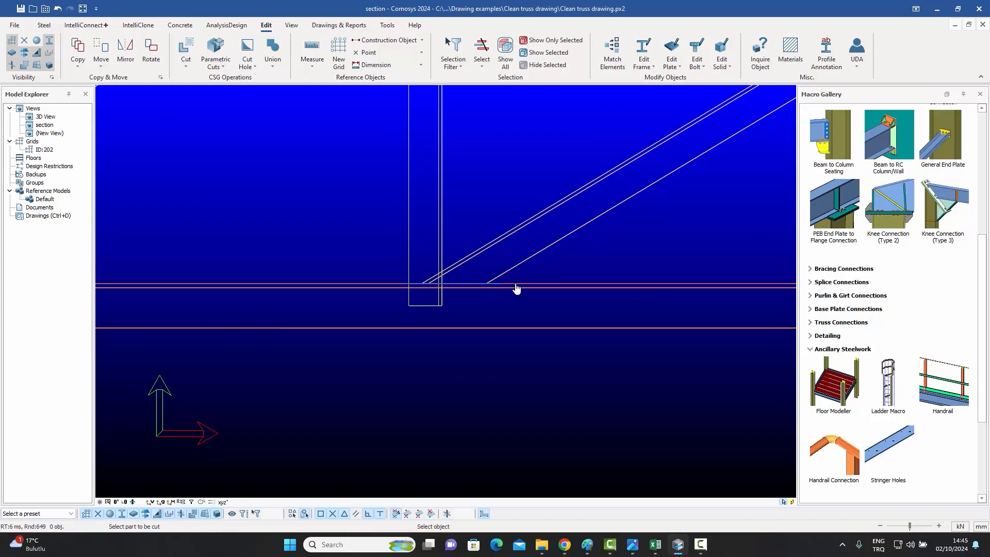
# Cut the sloped handrail's end flush with the column face.
pyautogui.click(541, 220)
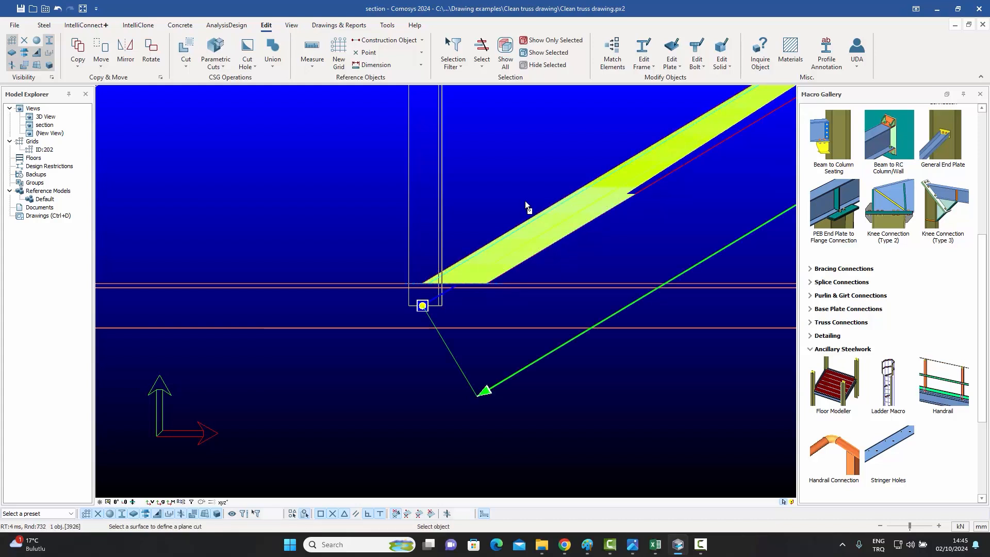
pyautogui.click(444, 192)
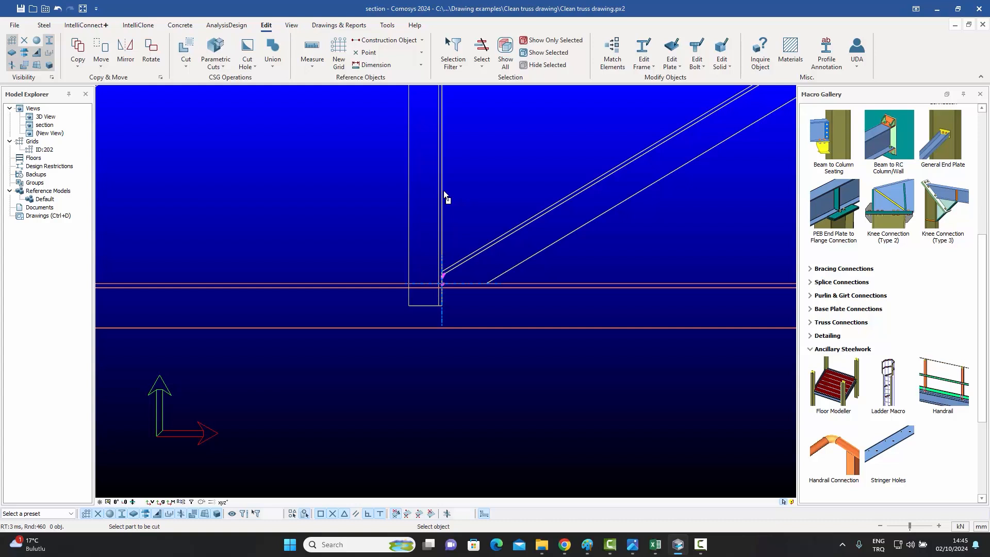
# Cut the column at the beam's top surface and leave the plane cut command.
pyautogui.click(411, 182)
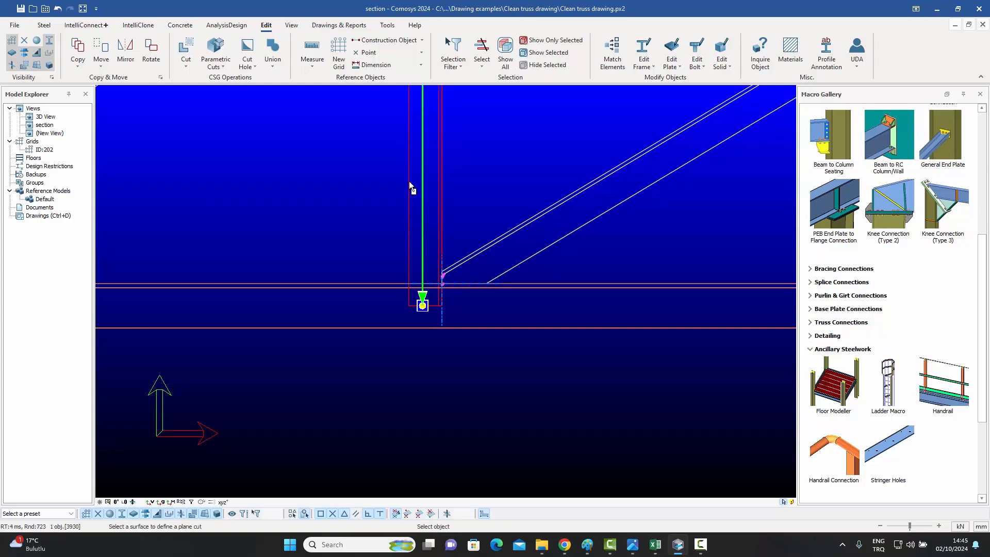
pyautogui.click(581, 284)
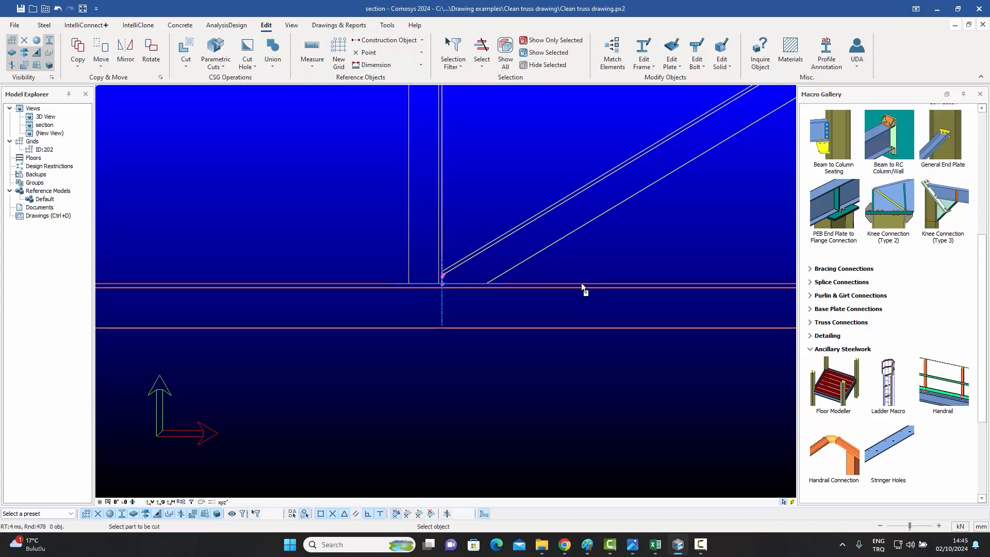
pyautogui.press('Escape')
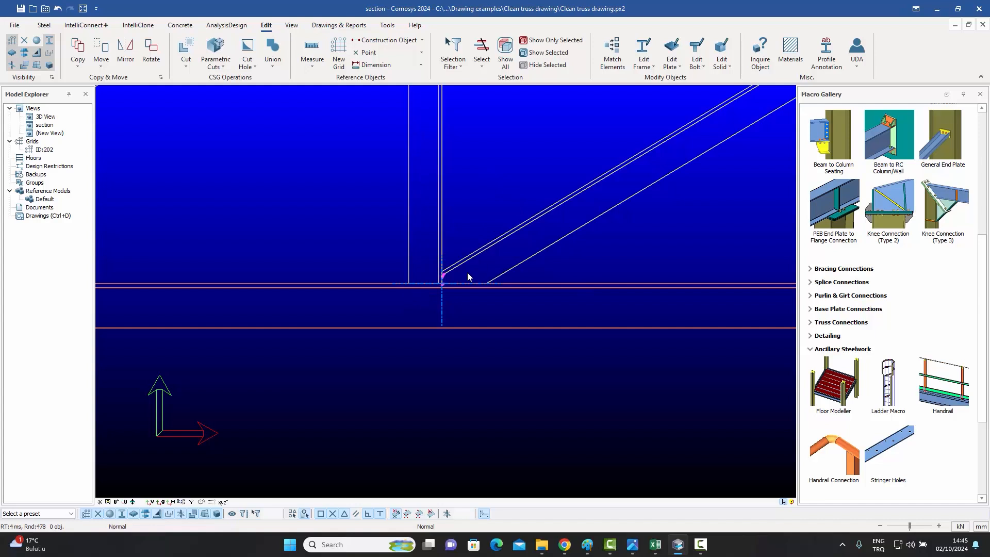
# Draw a 150 by 150 polygon cut at the top flange corner of the I-beam's end.
pyautogui.scroll(4, 467, 273)
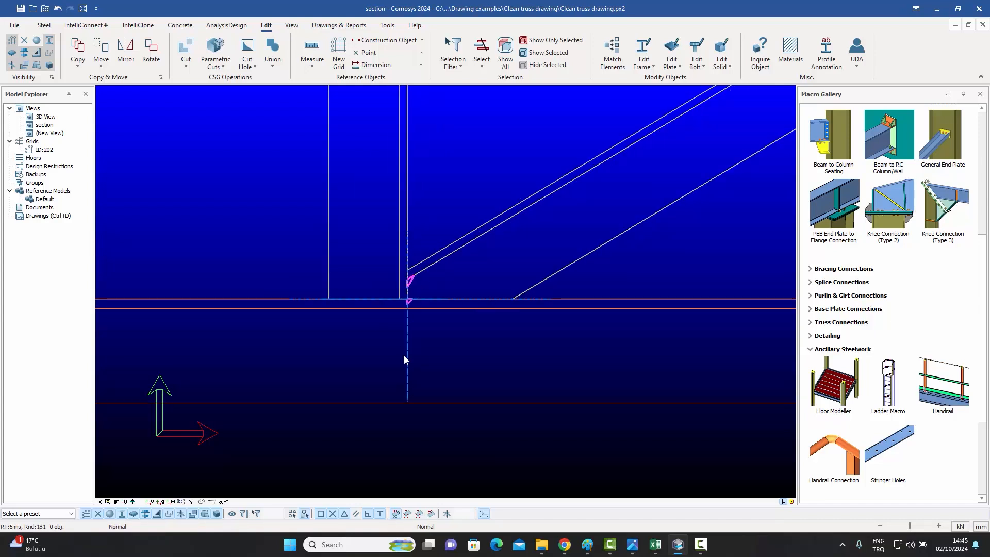
pyautogui.scroll(-3, 488, 283)
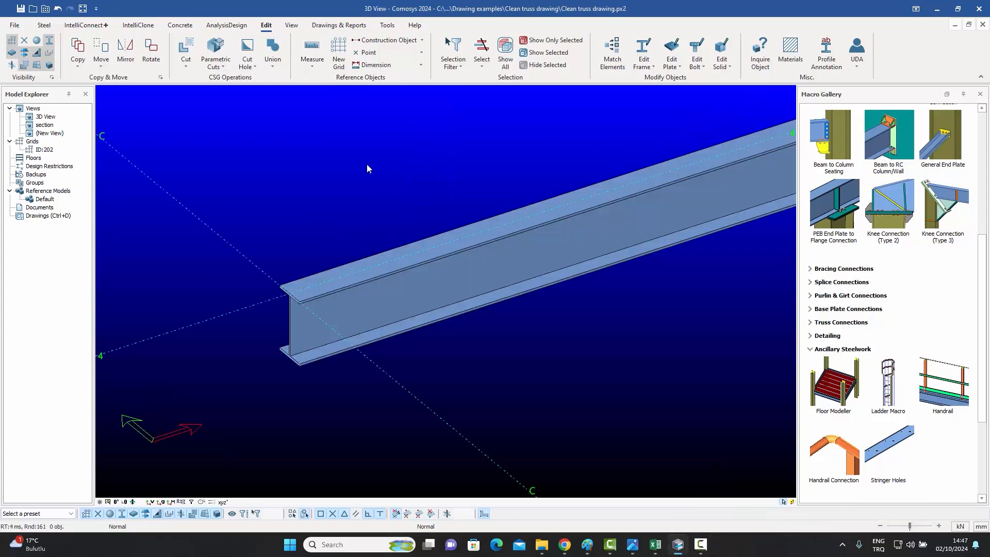
pyautogui.click(186, 69)
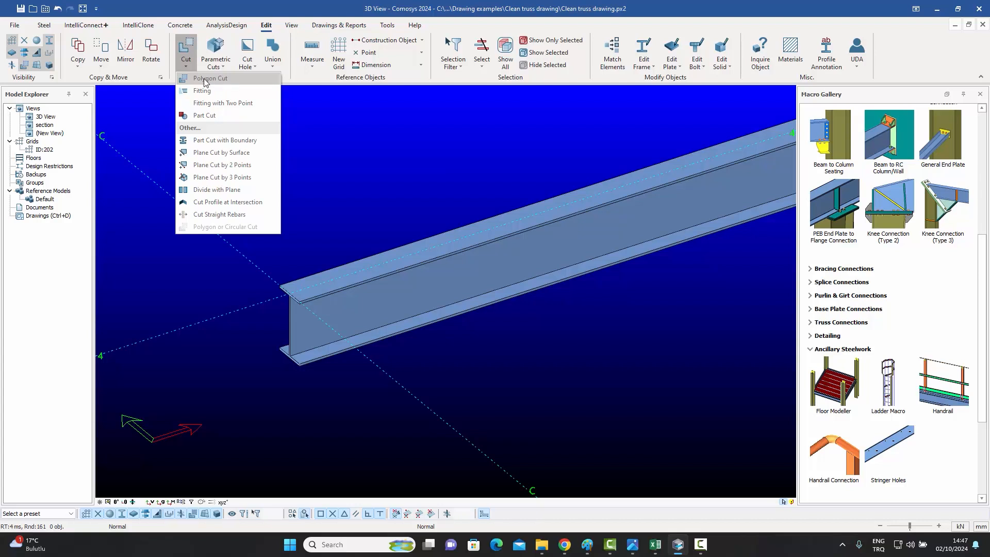
pyautogui.click(205, 79)
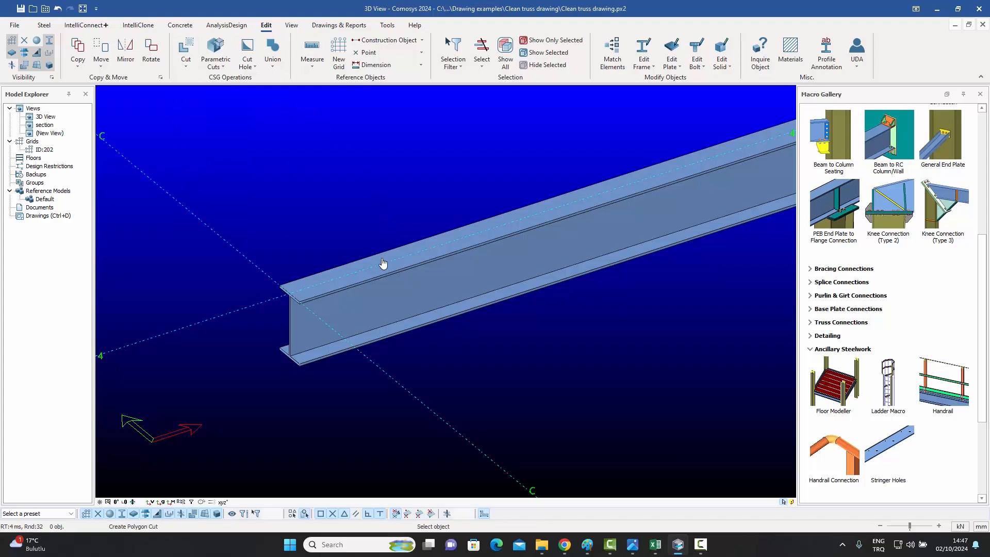
pyautogui.click(362, 301)
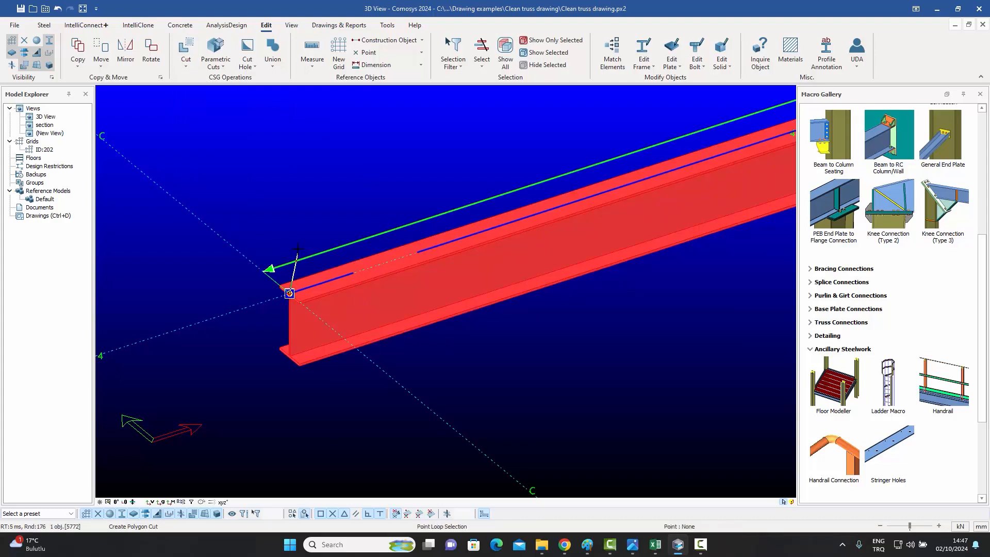
pyautogui.click(289, 293)
pyautogui.write('dx15')
pyautogui.press('Return')
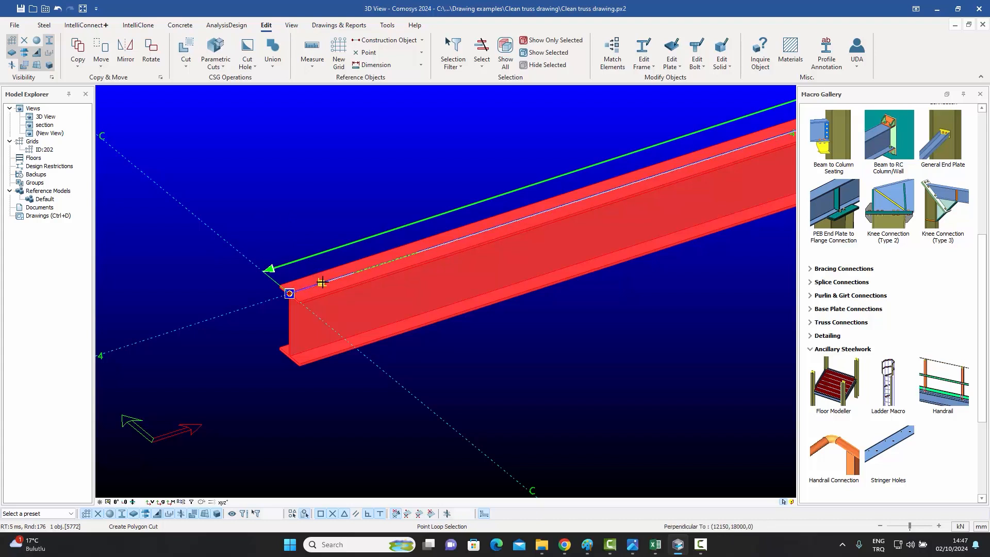
pyautogui.press('space')
pyautogui.write('d')
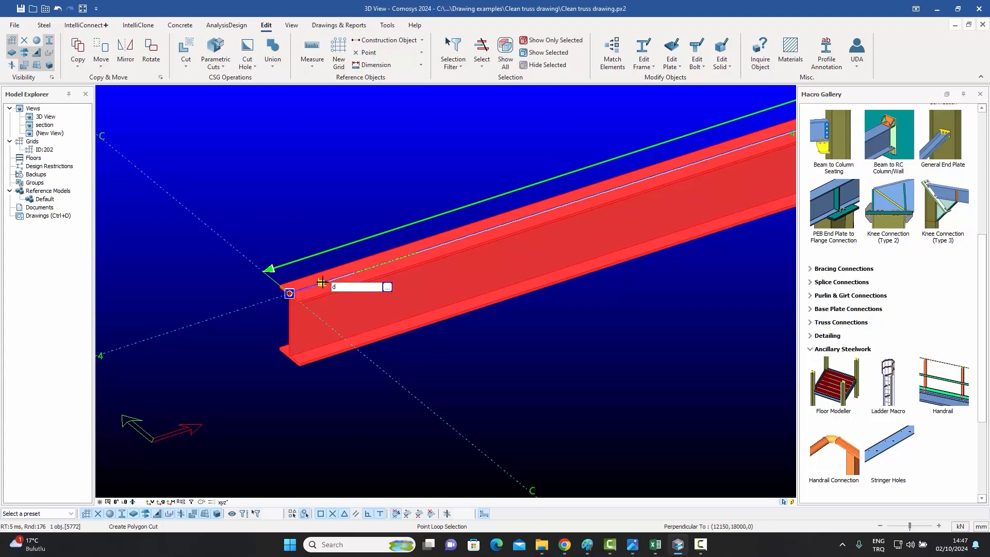
pyautogui.write('z-15')
pyautogui.click(322, 283)
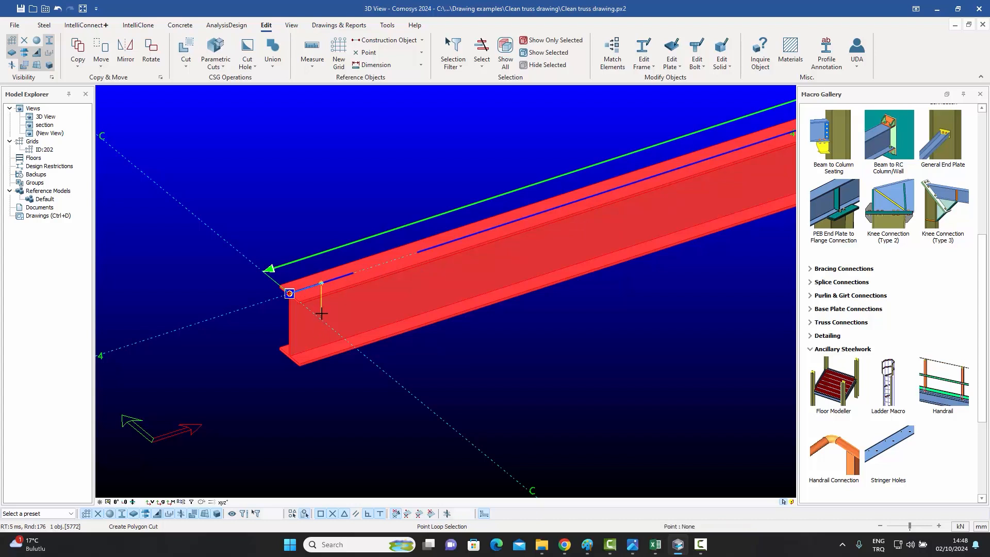
pyautogui.moveTo(322, 316)
pyautogui.write('dx-150')
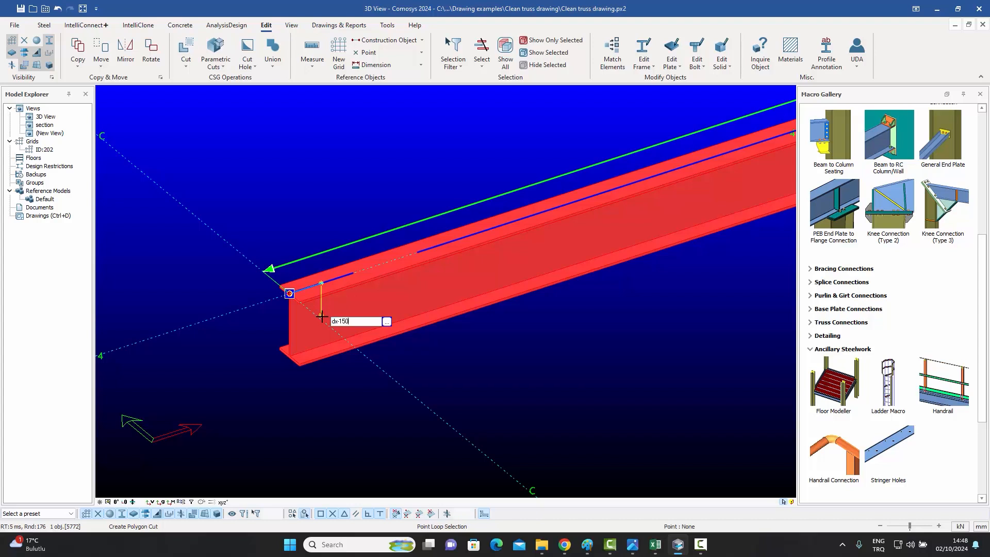
pyautogui.press('Return')
pyautogui.click(289, 325)
pyautogui.click(289, 294)
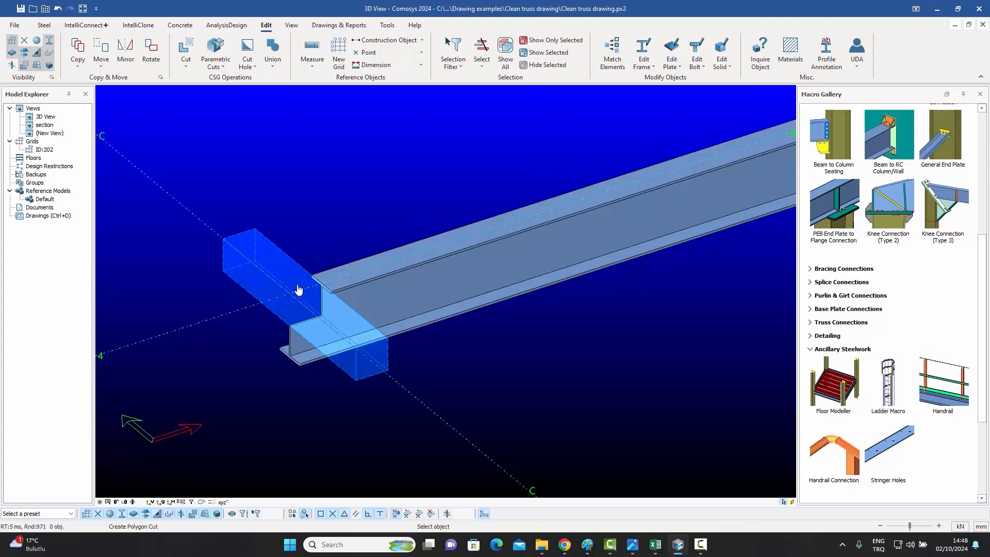
# Set the polygon cut's thickness to 175.
pyautogui.rightClick(320, 203)
pyautogui.click(340, 207)
pyautogui.click(287, 260)
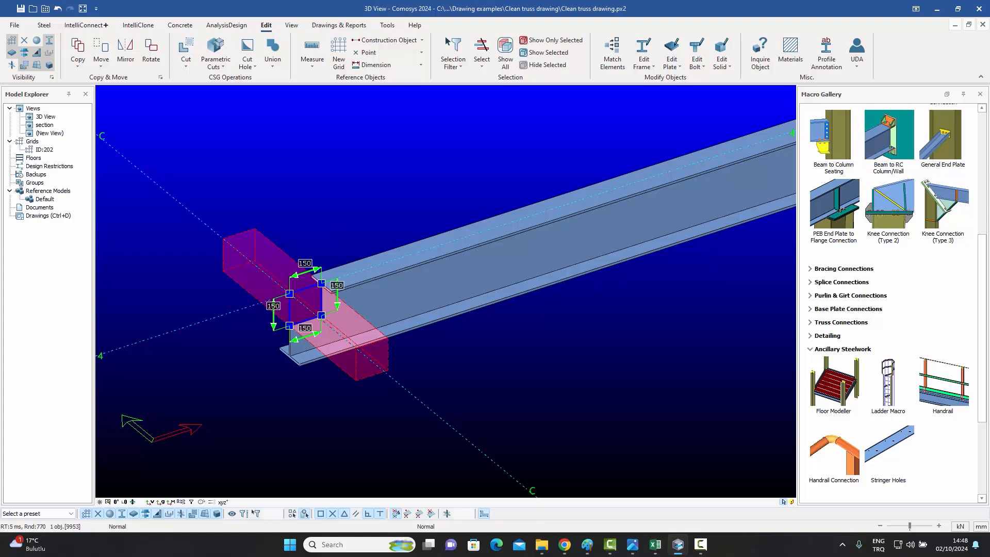
pyautogui.click(316, 227)
pyautogui.doubleClick(273, 255)
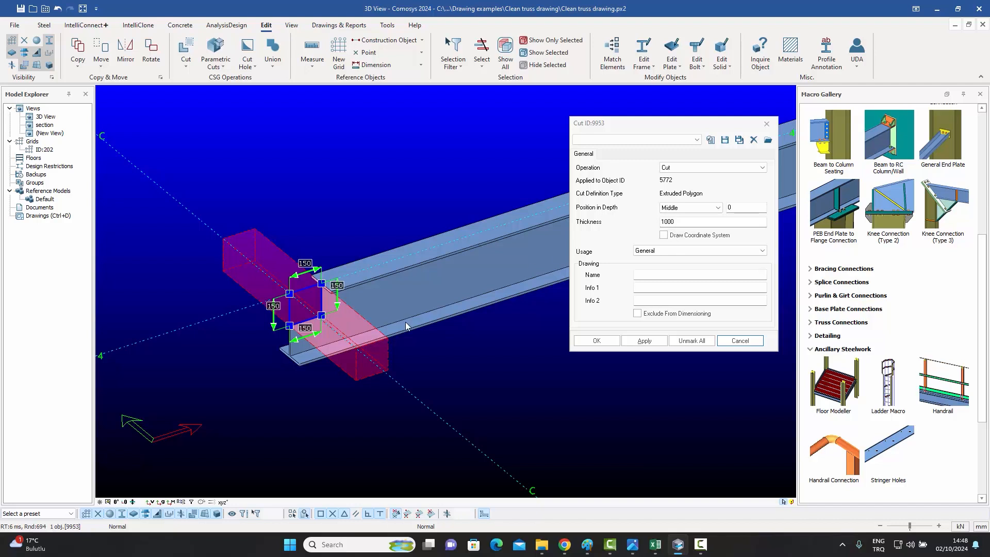
pyautogui.moveTo(678, 223); pyautogui.dragTo(599, 221)
pyautogui.write('175')
pyautogui.click(598, 342)
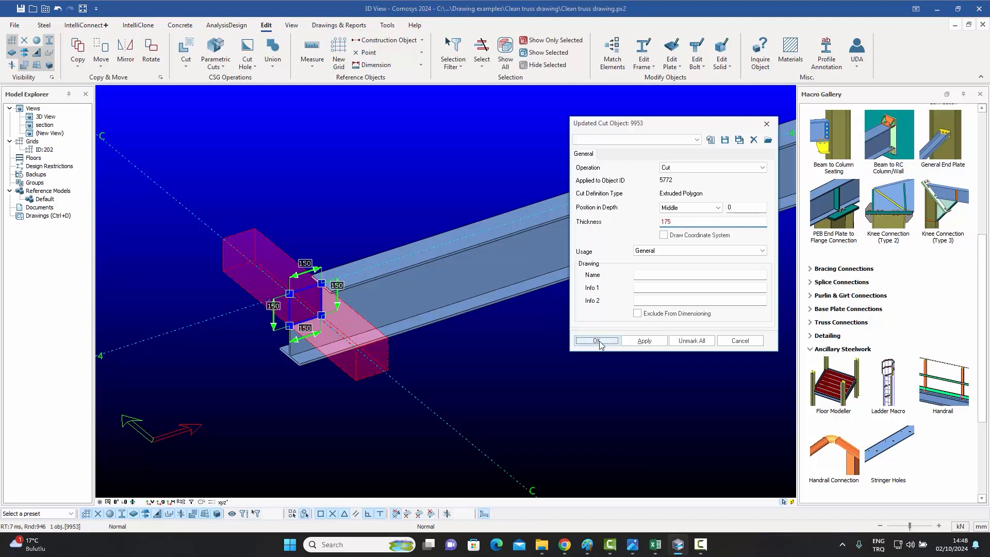
# Change the polygon cut's thickness to 75.
pyautogui.scroll(3, 256, 246)
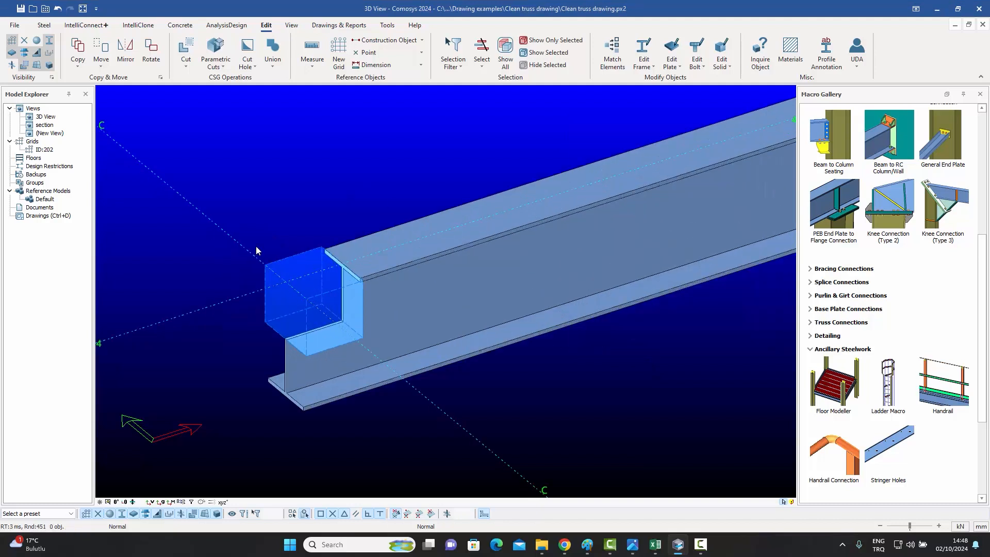
pyautogui.doubleClick(295, 265)
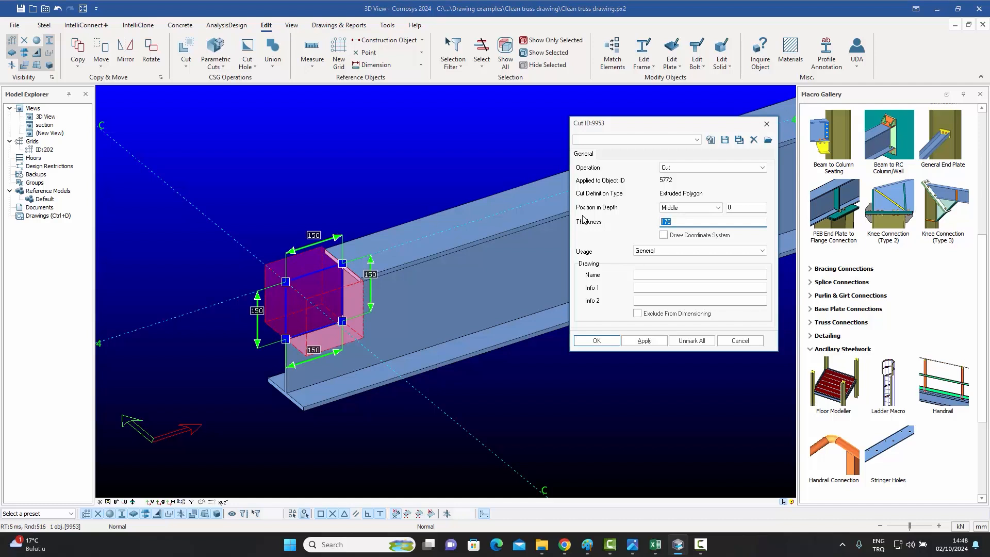
pyautogui.write('75')
pyautogui.click(594, 340)
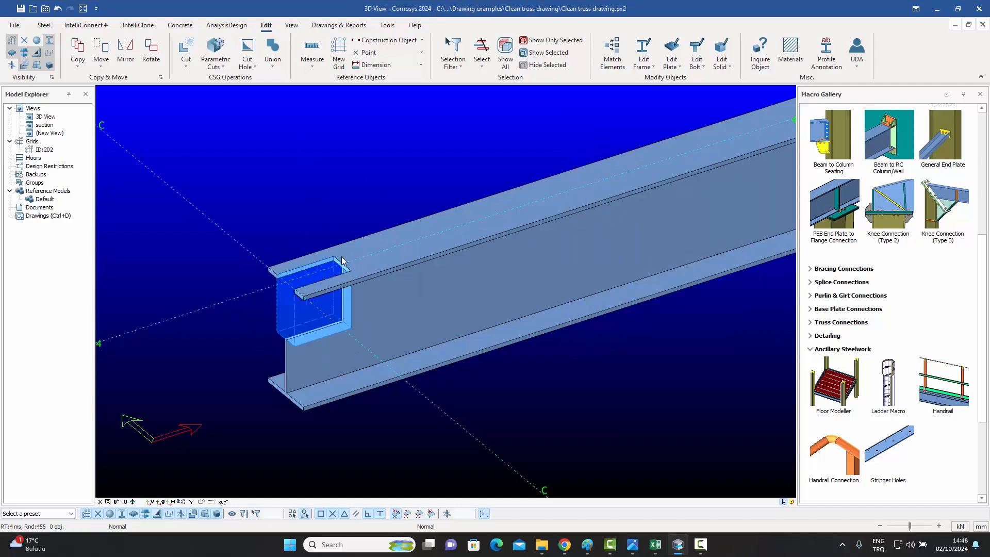
# Set the polygon cut's thickness back to 175.
pyautogui.doubleClick(304, 315)
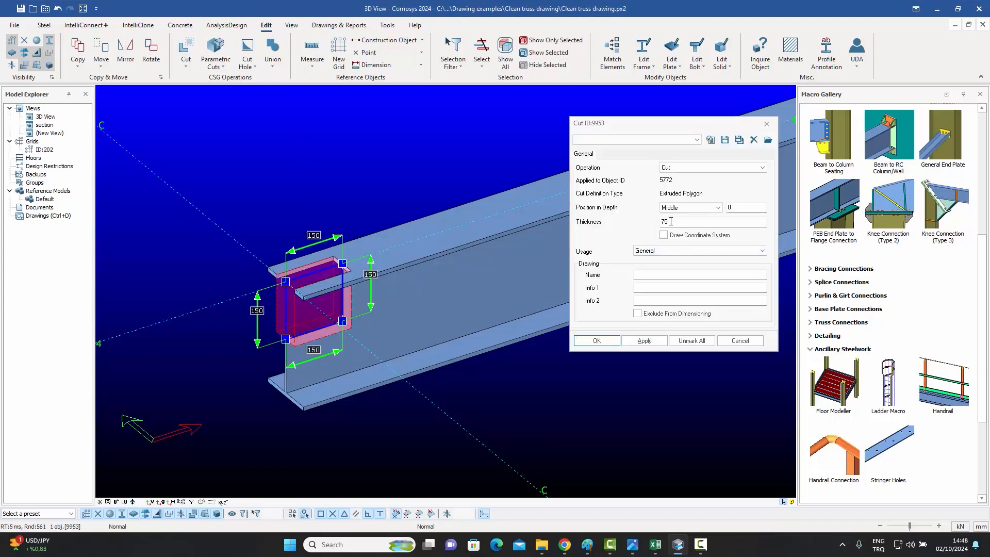
pyautogui.write('175')
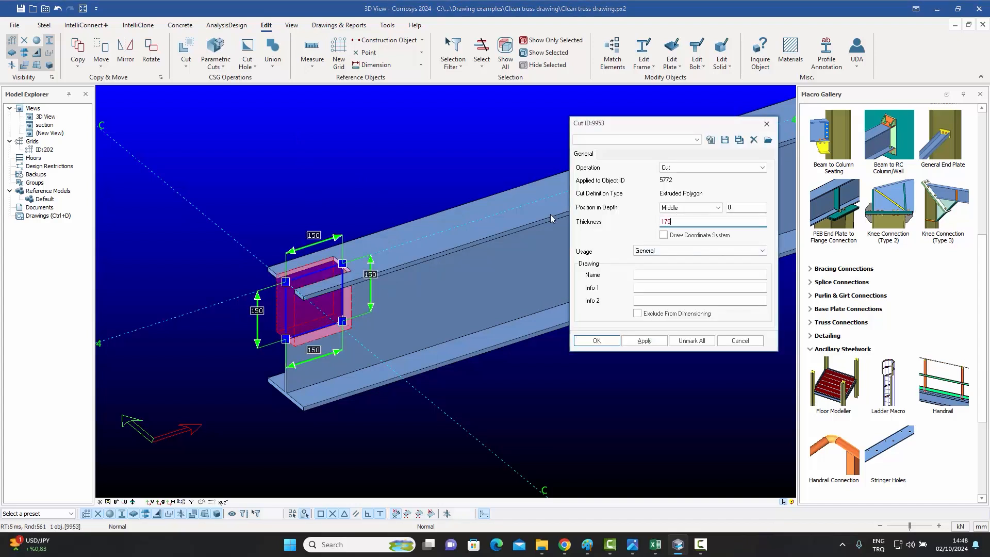
pyautogui.click(596, 340)
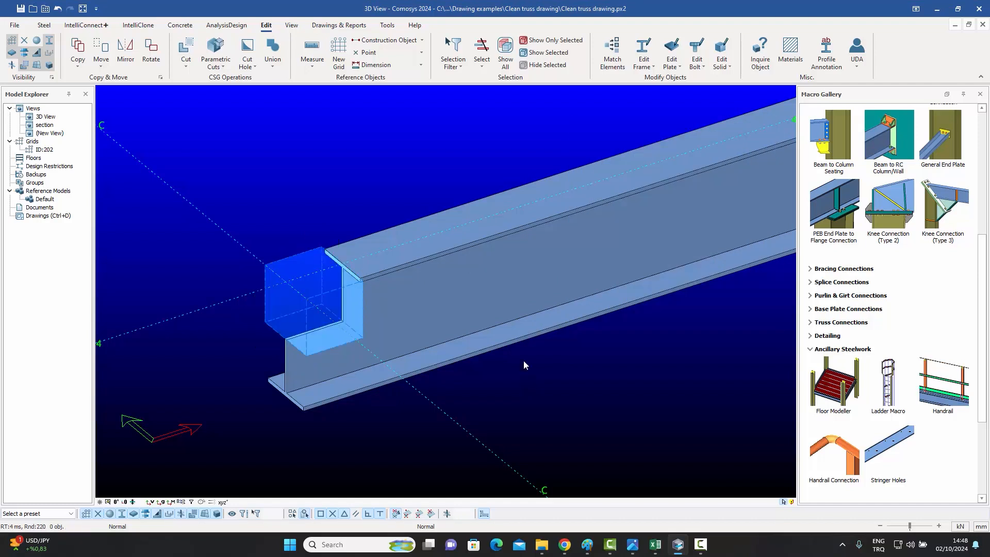
# Move the polygon cut's inner face twice by a distance of 50 to lengthen it along the beam.
pyautogui.moveTo(362, 223); pyautogui.dragTo(379, 191, button='middle')
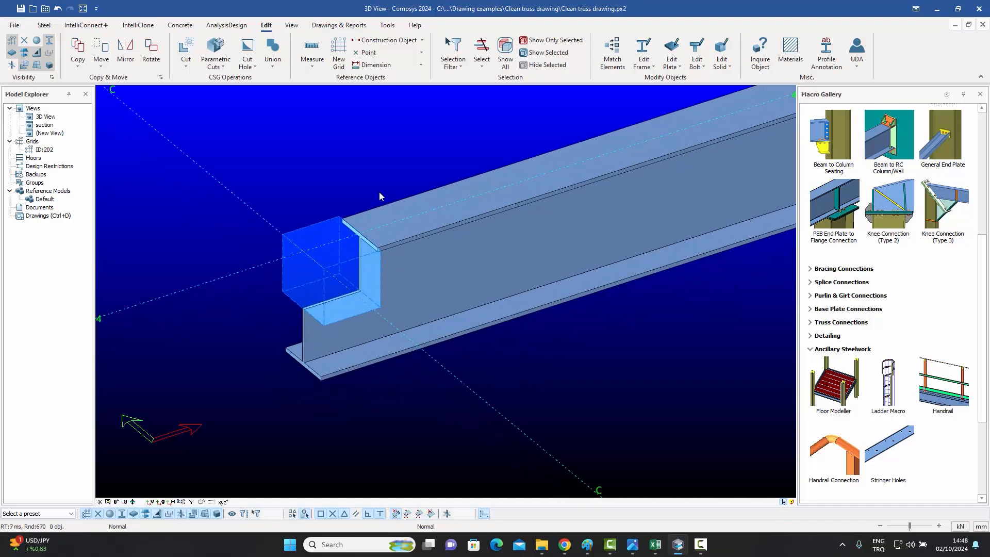
pyautogui.click(320, 226)
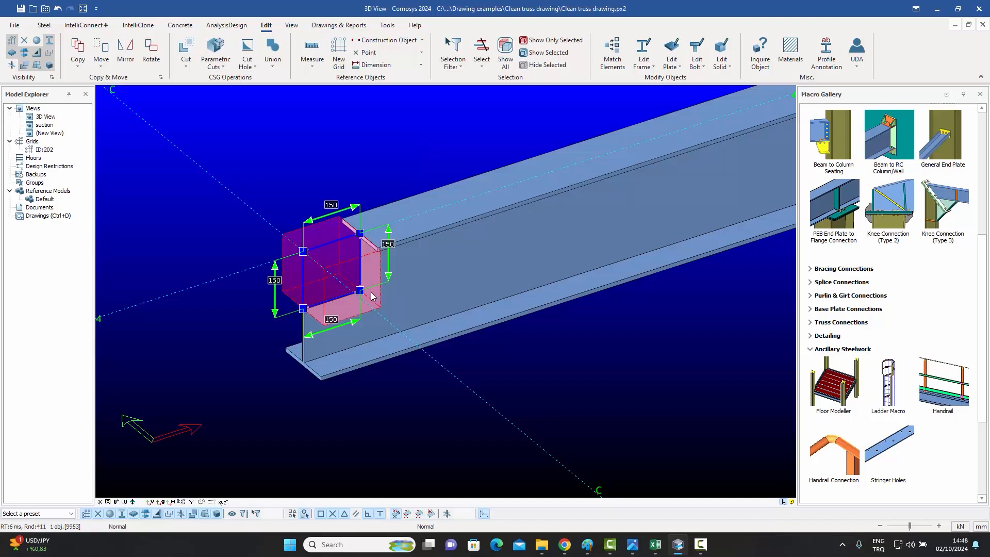
pyautogui.click(361, 273)
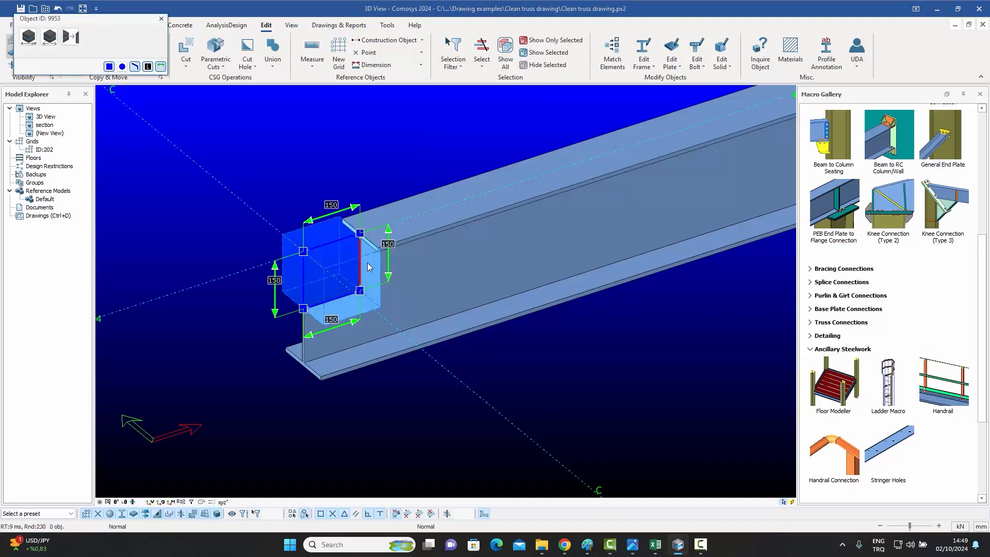
pyautogui.moveTo(67, 55); pyautogui.dragTo(0, 51)
pyautogui.write('50')
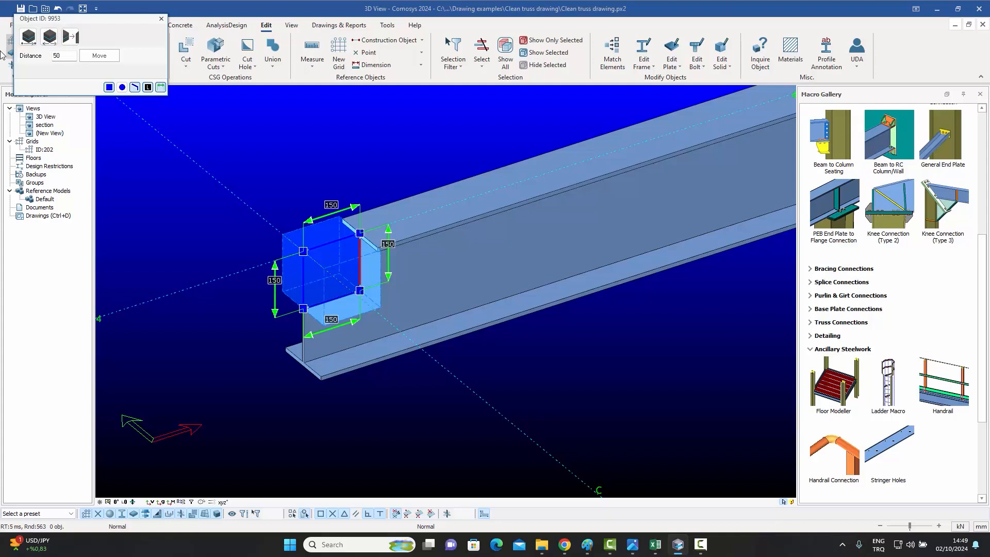
pyautogui.click(99, 56)
pyautogui.click(100, 57)
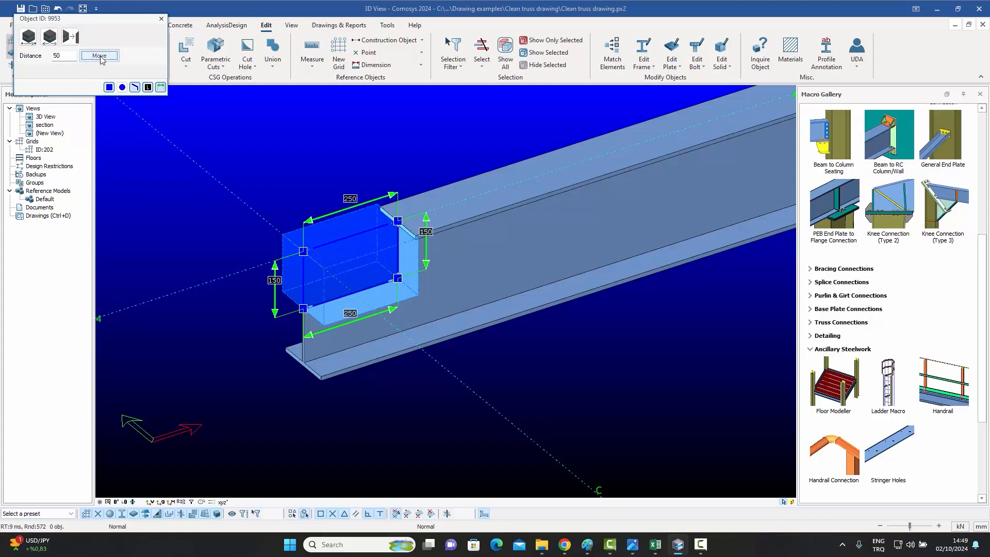
pyautogui.click(161, 19)
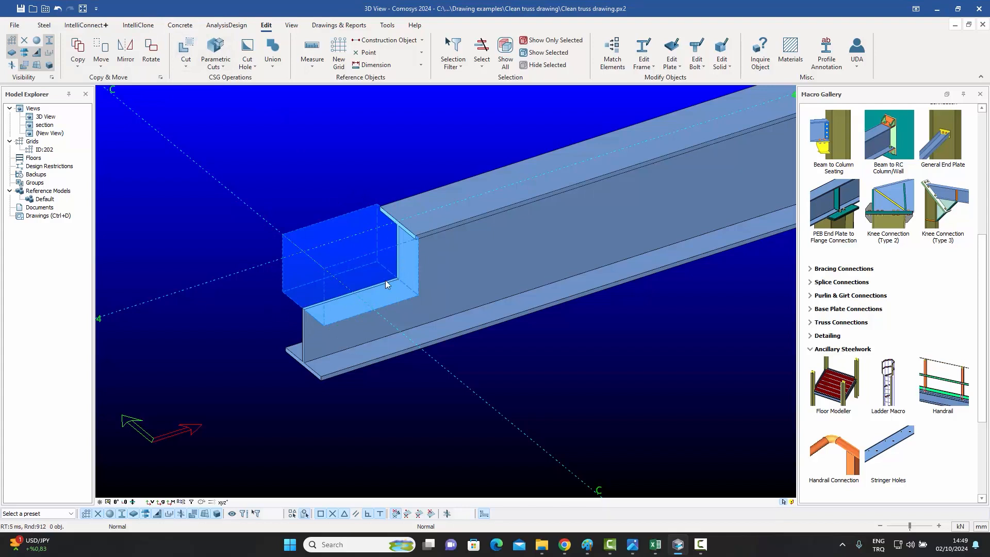
# Move the polygon cut's top face upward by a distance of 50 to enlarge its height.
pyautogui.click(373, 287)
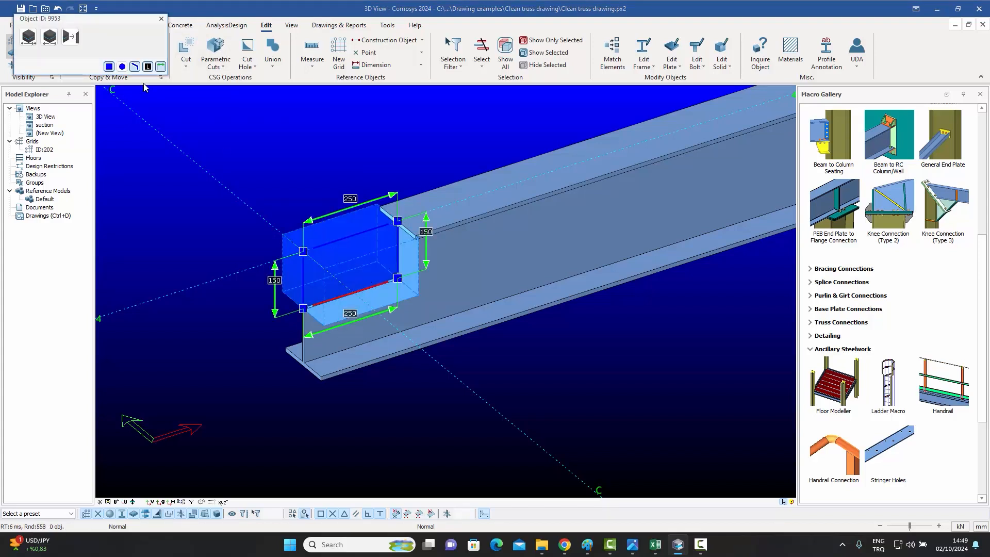
pyautogui.click(49, 37)
pyautogui.click(102, 56)
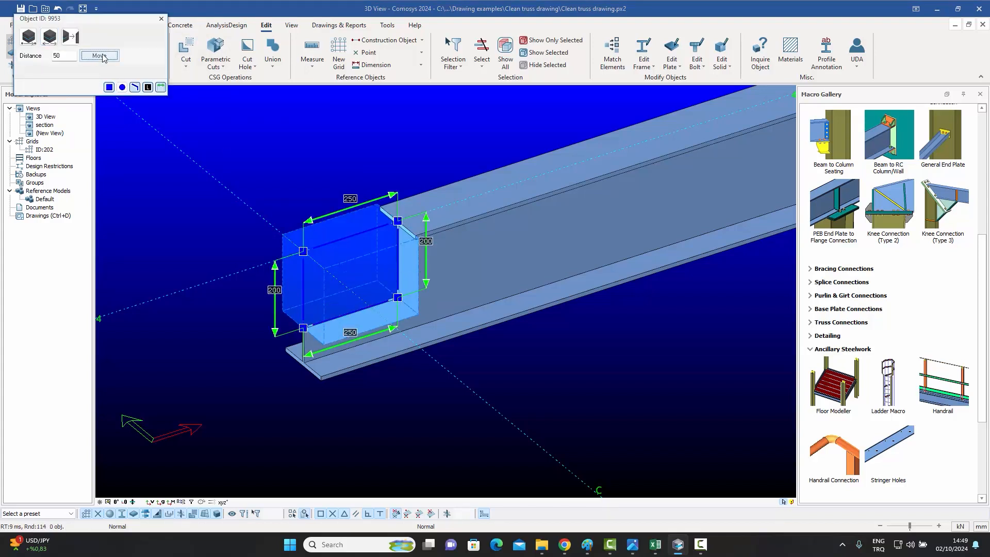
pyautogui.click(161, 19)
# Round the polygon cut's inner corner edge with a Type 2 chamfer of radius 50.
pyautogui.click(349, 243)
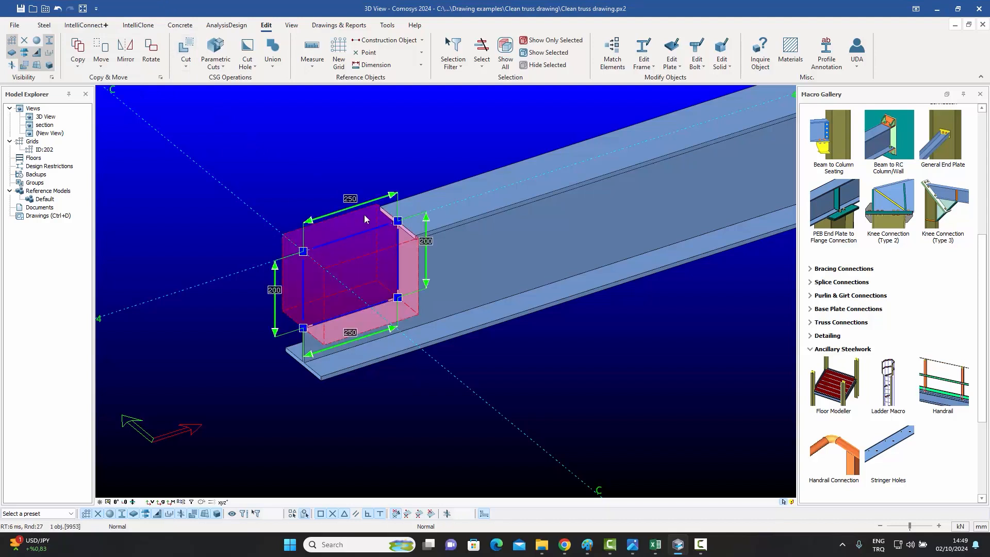
pyautogui.click(398, 299)
pyautogui.click(91, 36)
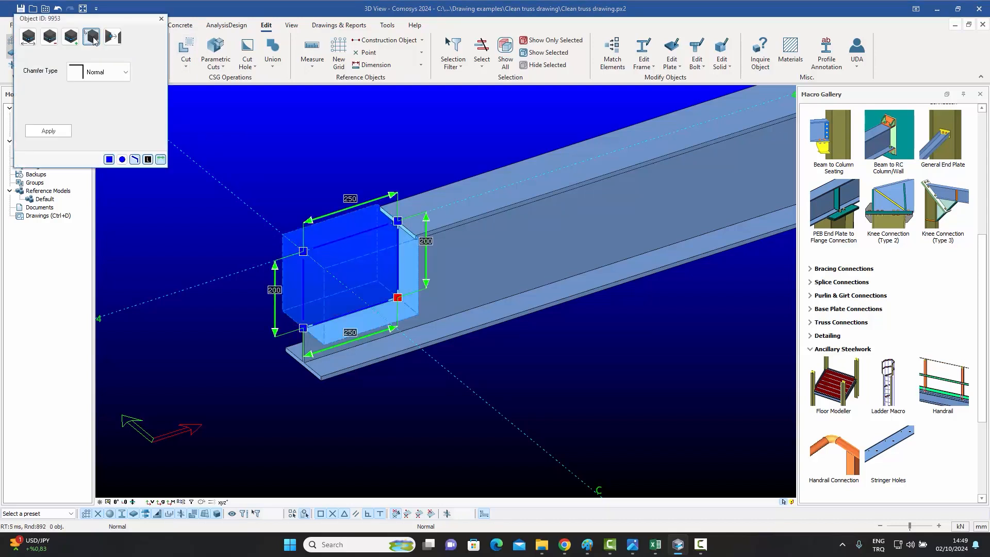
pyautogui.click(105, 75)
pyautogui.click(98, 107)
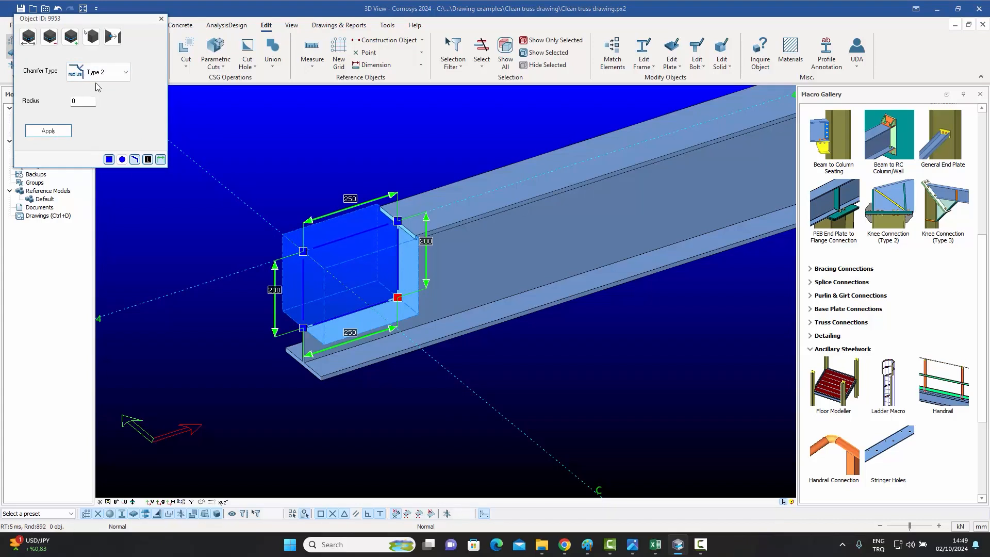
pyautogui.click(105, 72)
pyautogui.click(99, 122)
pyautogui.write('50')
pyautogui.click(46, 132)
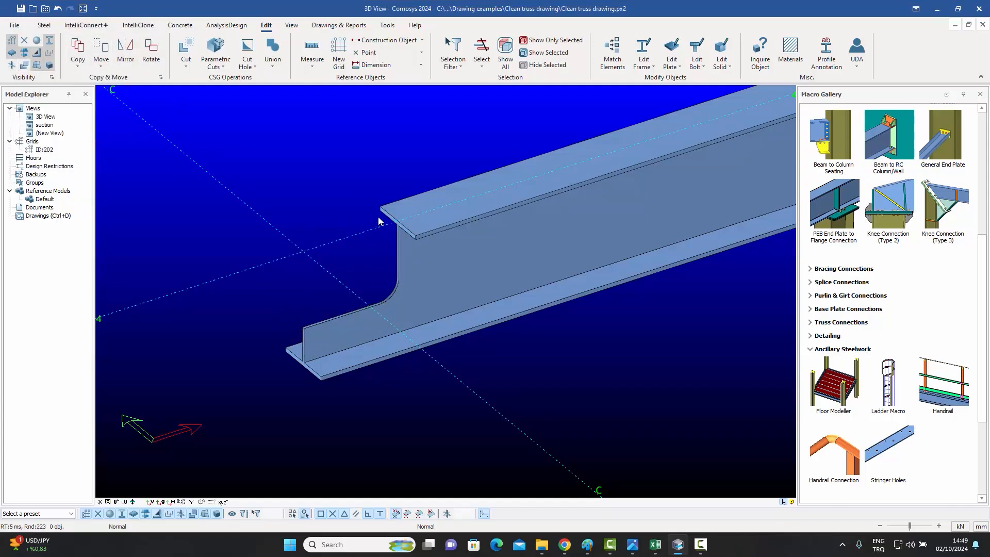
pyautogui.click(25, 66)
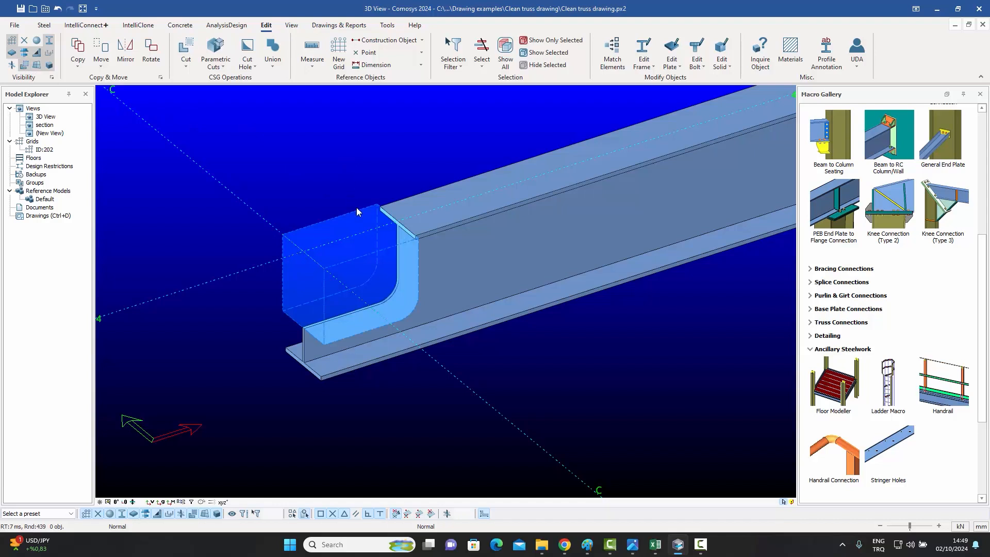
pyautogui.click(384, 214)
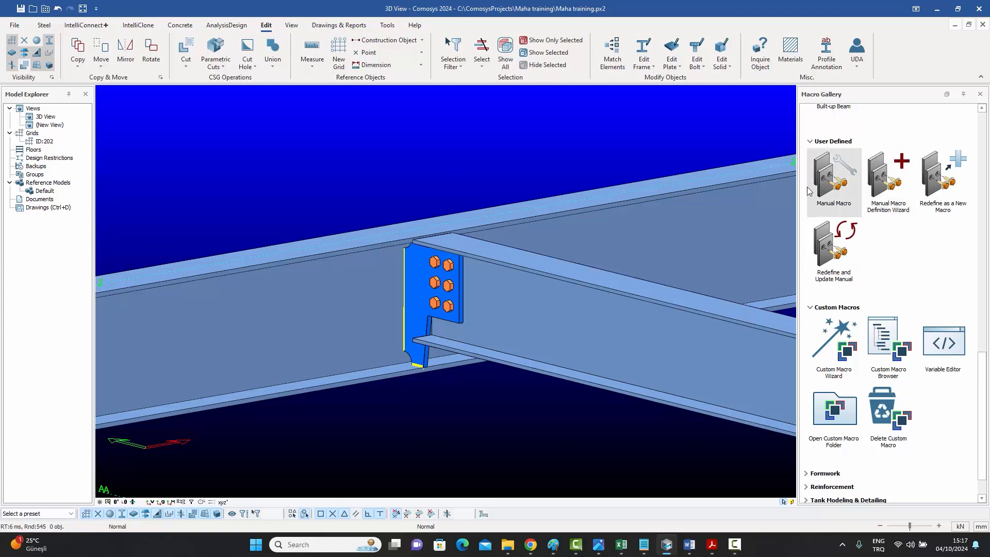
# Start the Custom Macro Wizard for a Connection type macro named FinPlate.
pyautogui.moveTo(835, 248)
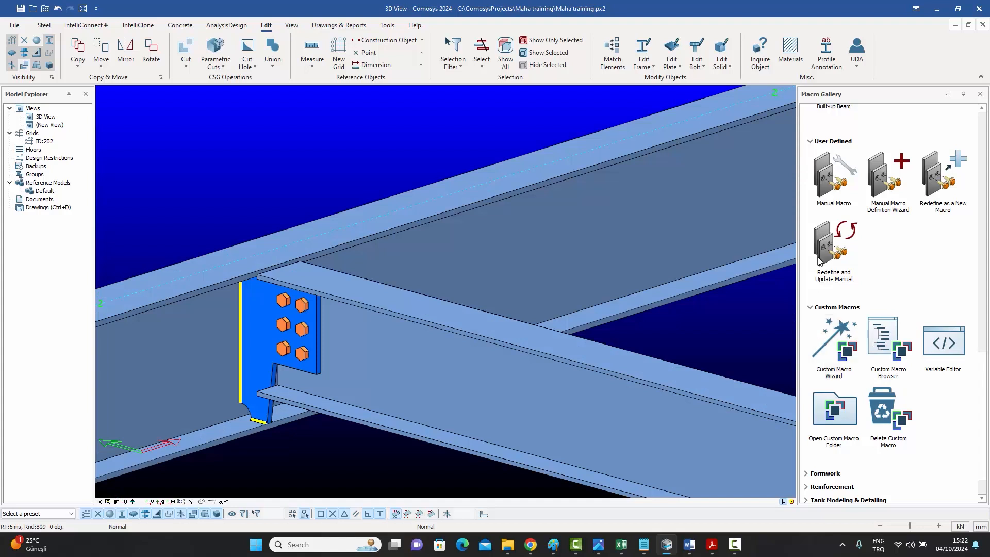
pyautogui.click(837, 344)
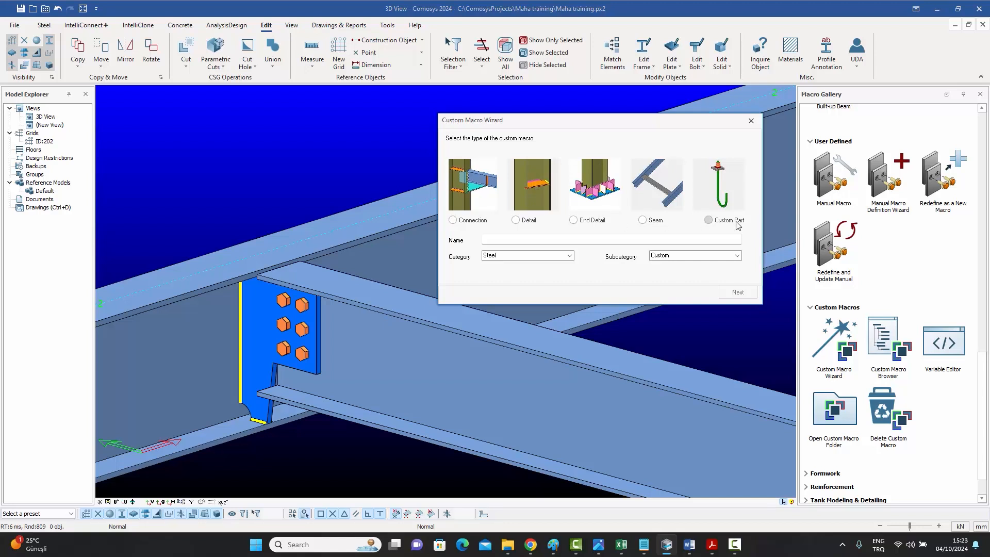
pyautogui.click(453, 220)
pyautogui.click(529, 243)
pyautogui.write('Fir')
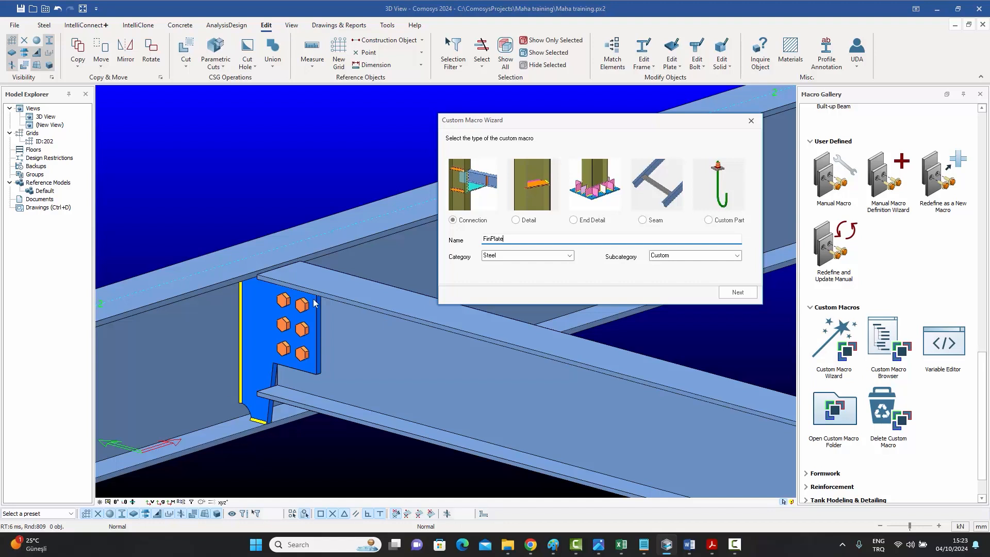
# Keep the Steel category and Custom subcategory and continue to the object selection page.
pyautogui.click(379, 347)
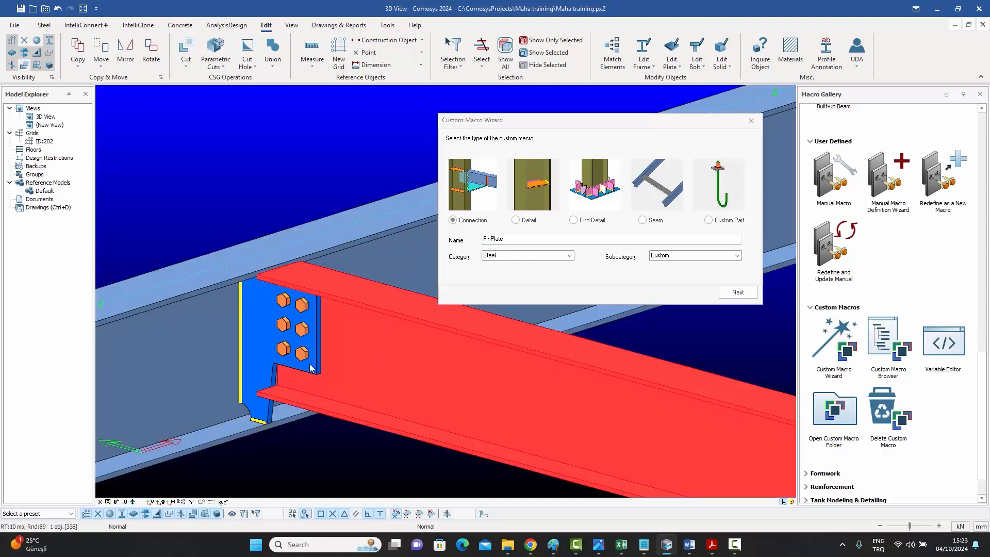
pyautogui.press('Escape')
pyautogui.moveTo(344, 324); pyautogui.dragTo(354, 329, button='middle')
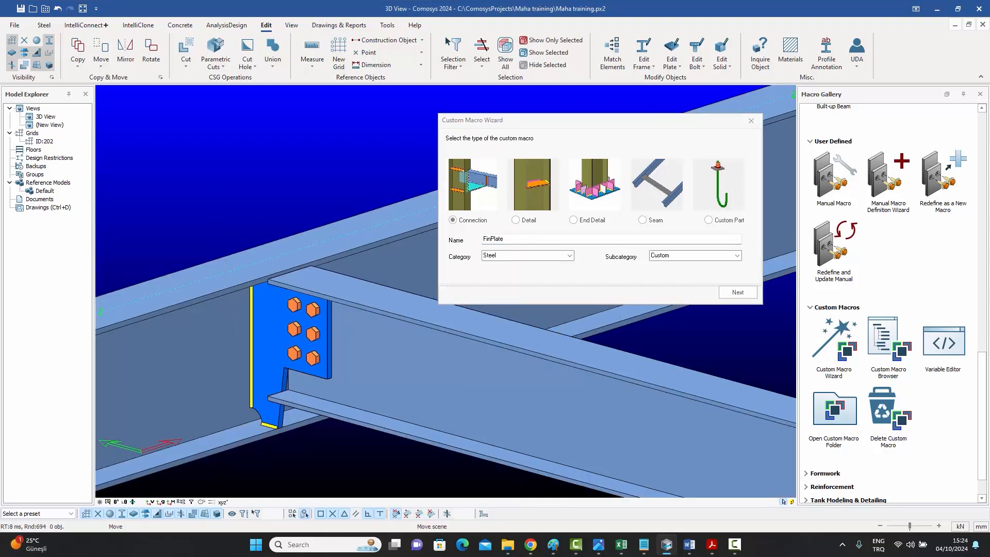
pyautogui.moveTo(326, 366); pyautogui.dragTo(289, 360, button='middle')
pyautogui.click(569, 255)
pyautogui.click(569, 255)
pyautogui.click(737, 255)
pyautogui.click(737, 256)
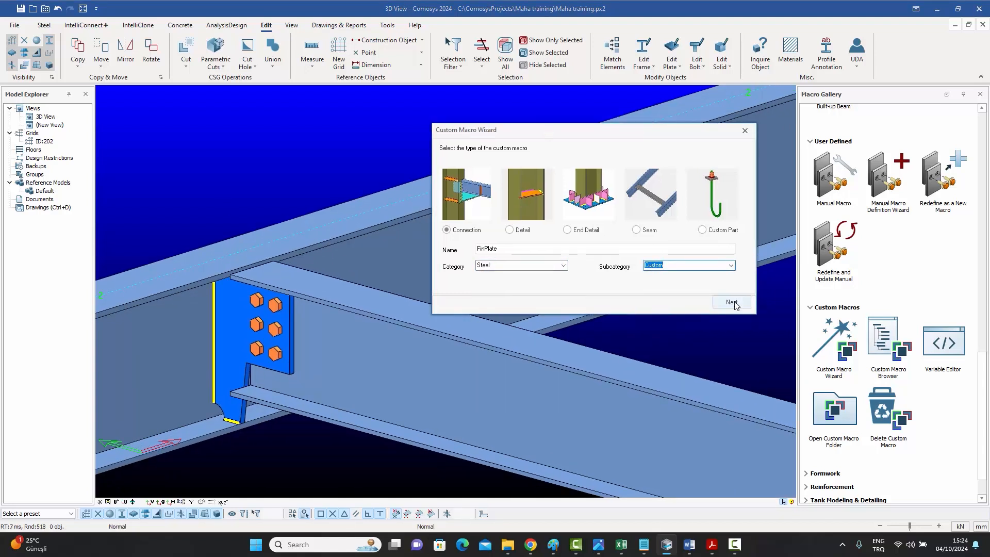
pyautogui.click(731, 302)
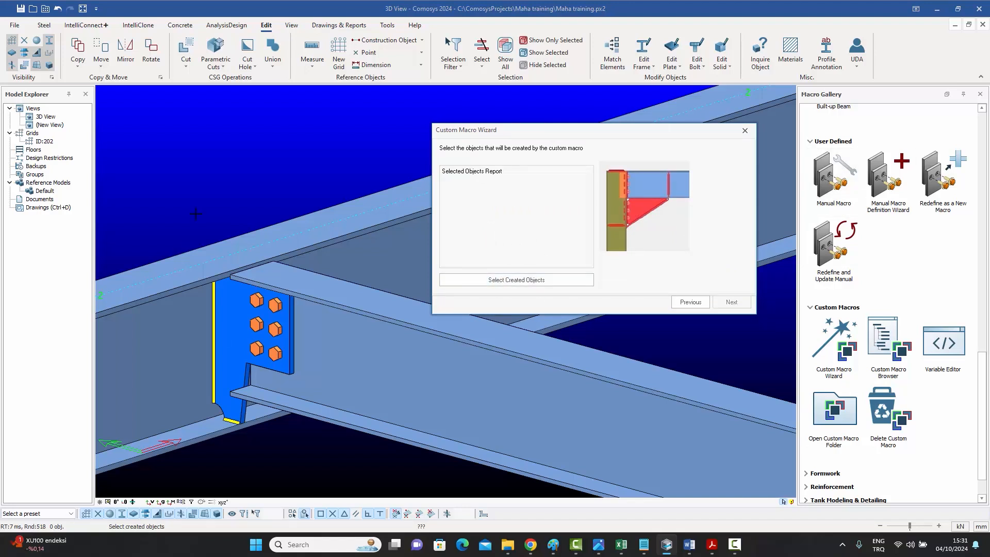
# Select the fin plate, bolts and welds as created objects, then the main and secondary beams as dependents.
pyautogui.moveTo(160, 208); pyautogui.dragTo(378, 480)
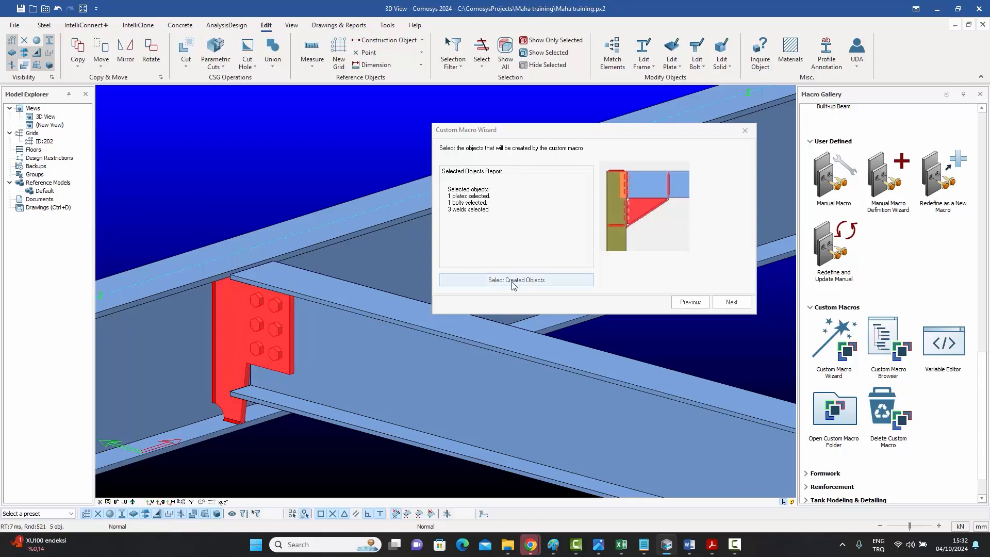
pyautogui.click(735, 304)
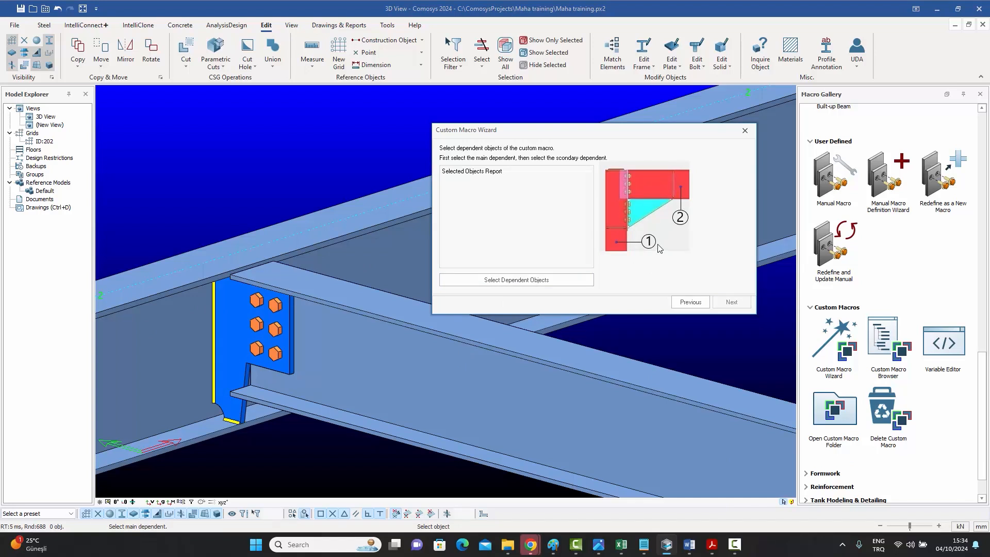
pyautogui.click(512, 285)
pyautogui.click(361, 264)
pyautogui.click(401, 368)
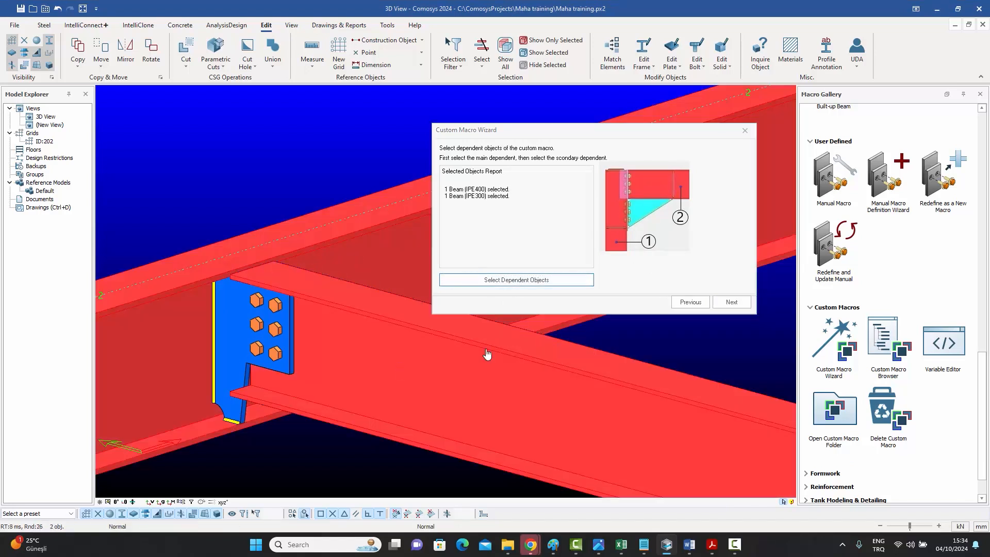
pyautogui.click(732, 303)
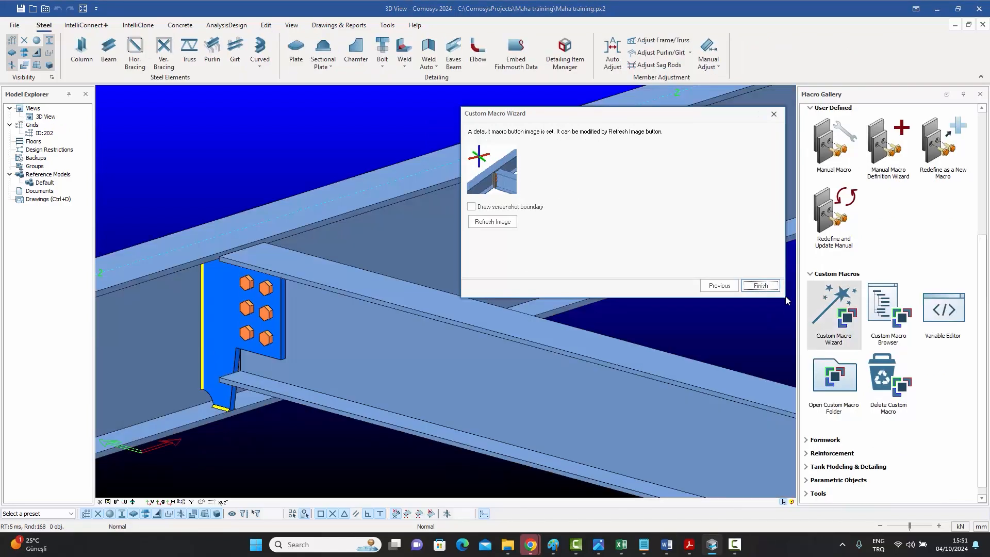
# Refresh the macro button image framed on the connection and finish the wizard.
pyautogui.click(516, 206)
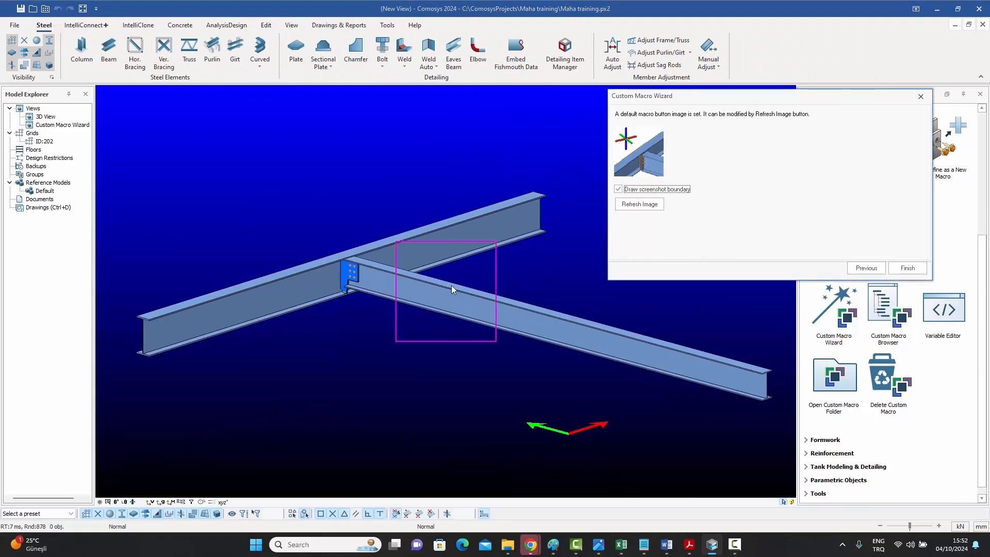
pyautogui.scroll(2, 433, 296)
pyautogui.moveTo(446, 298)
pyautogui.mouseDown(button='middle')
pyautogui.moveTo(464, 304)
pyautogui.moveTo(462, 247)
pyautogui.moveTo(464, 303)
pyautogui.mouseUp(button='middle')
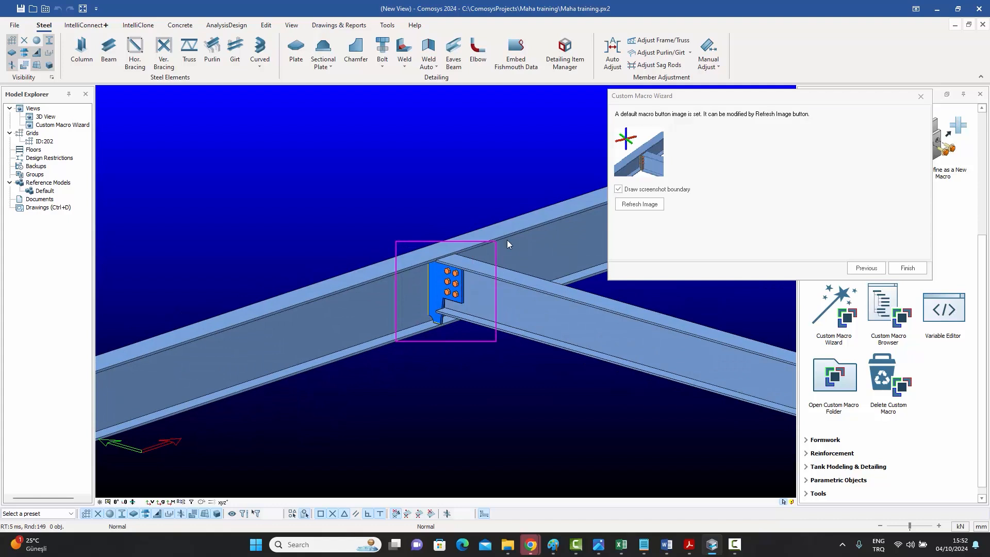
pyautogui.click(643, 205)
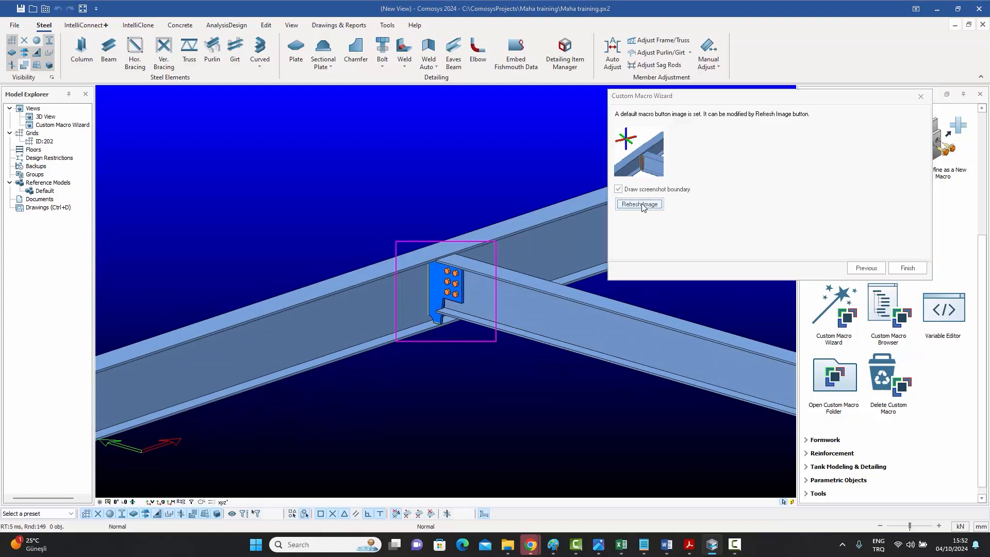
pyautogui.click(906, 269)
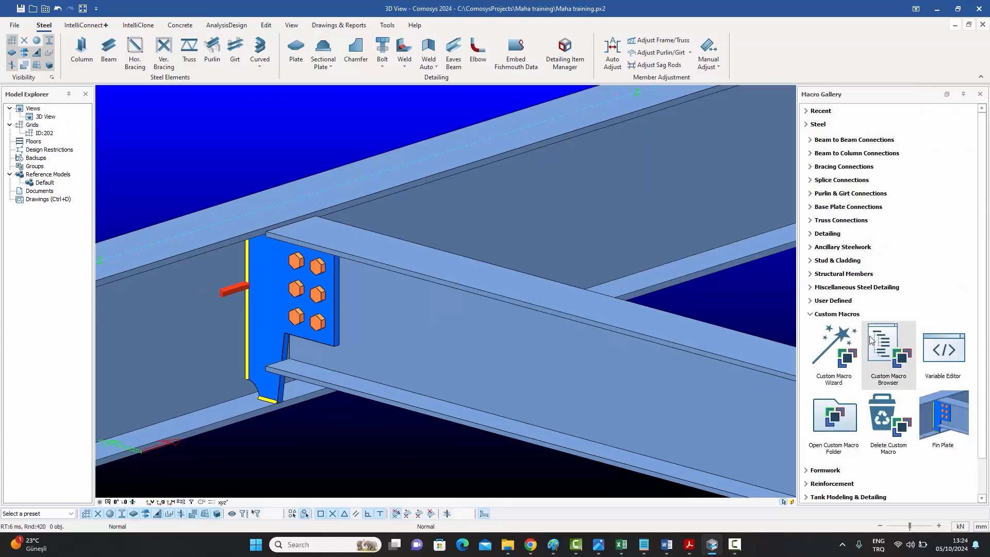
# Open the Custom Macro Browser for the Fin Plate macro and expand the main dependent's profile properties.
pyautogui.click(273, 297)
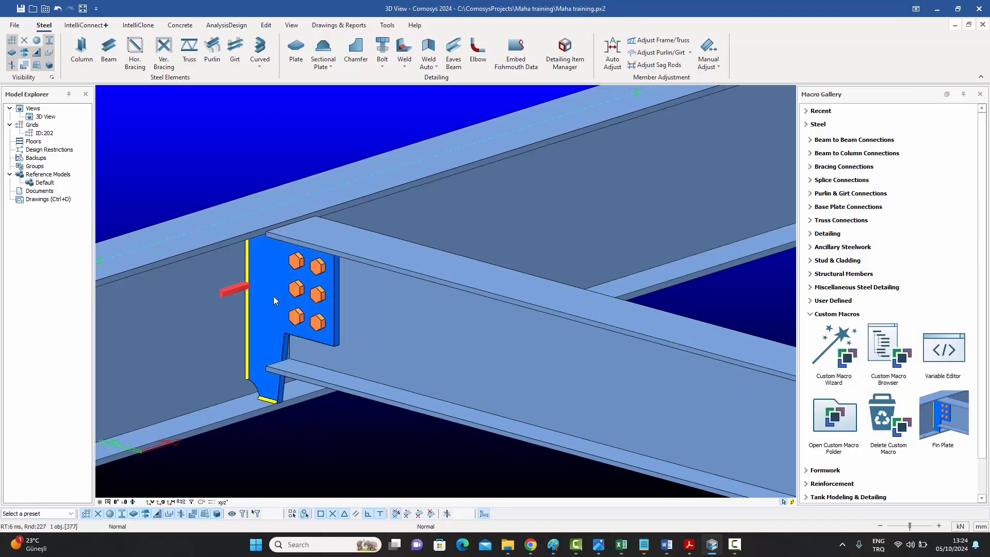
pyautogui.click(888, 355)
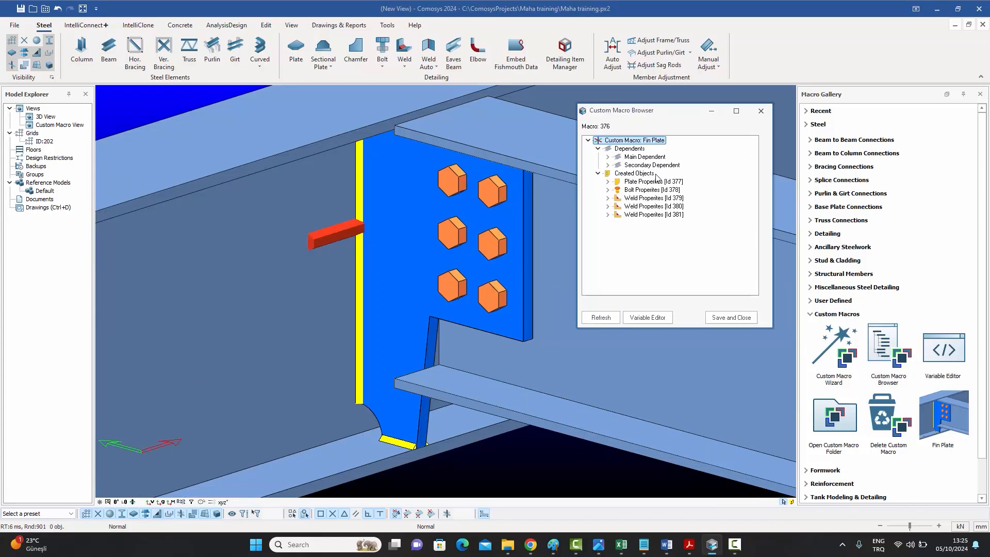
pyautogui.scroll(-3, 371, 366)
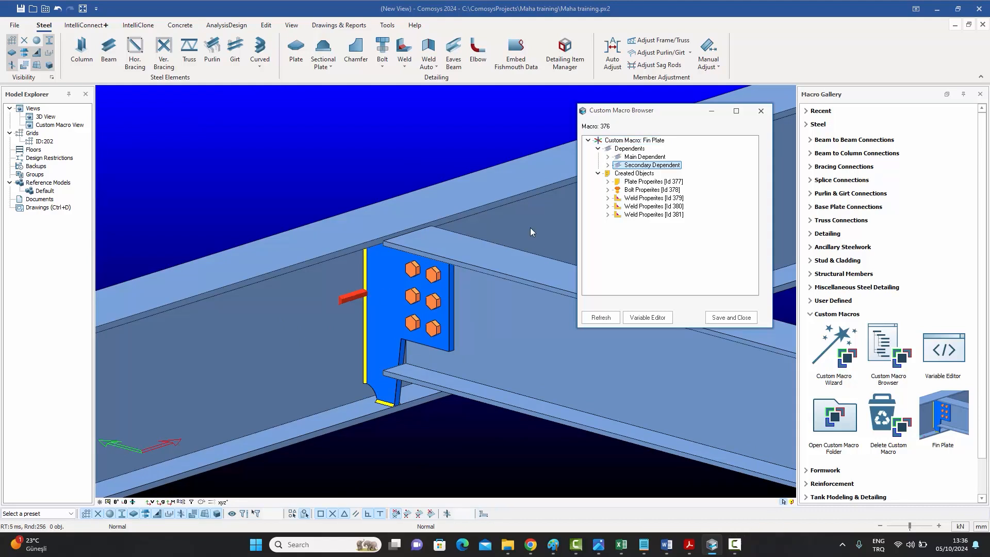
pyautogui.doubleClick(615, 159)
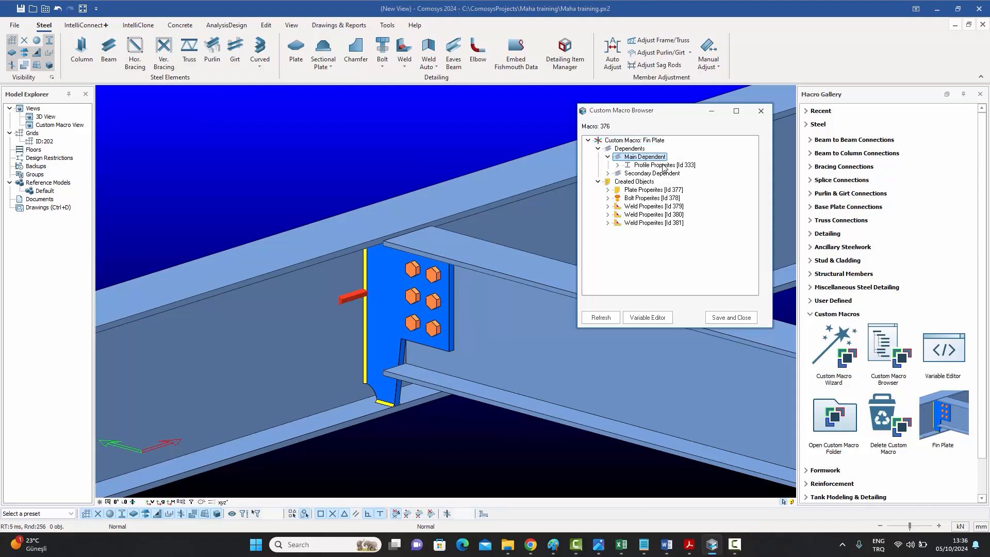
pyautogui.click(693, 166)
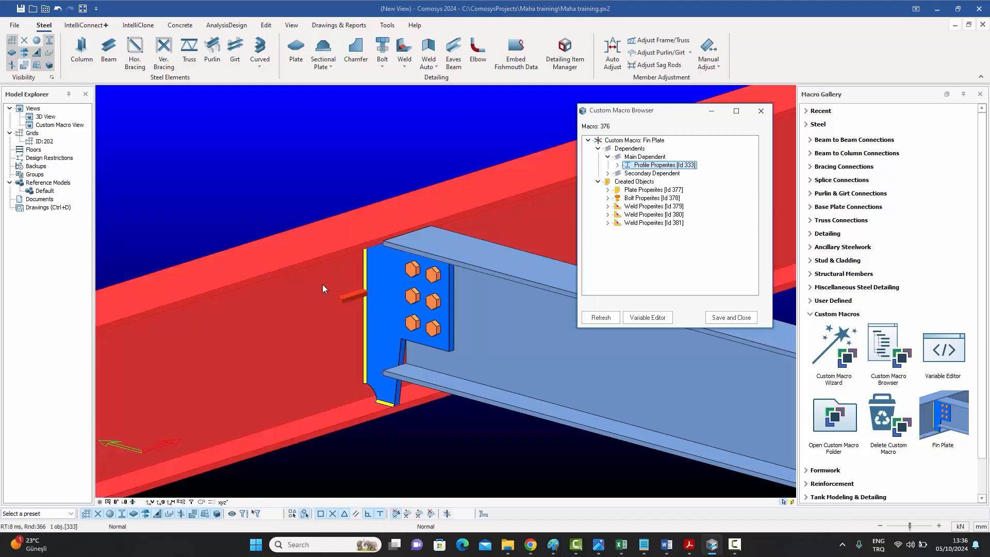
pyautogui.click(618, 166)
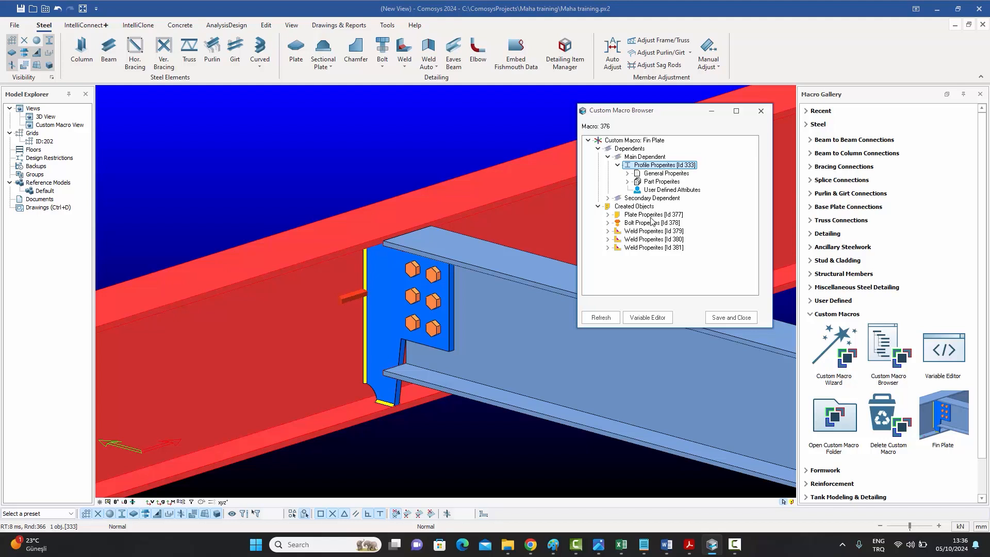
pyautogui.click(628, 174)
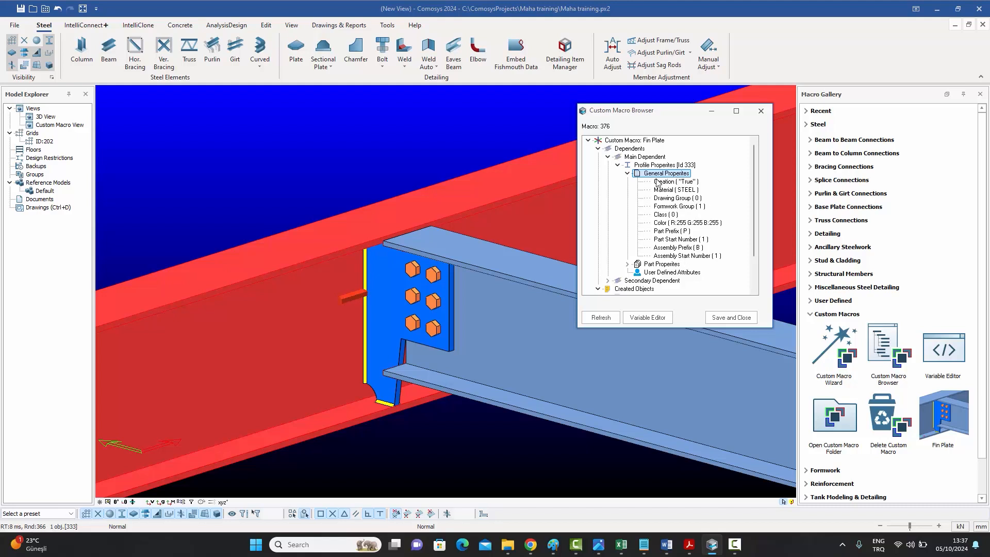
pyautogui.click(627, 173)
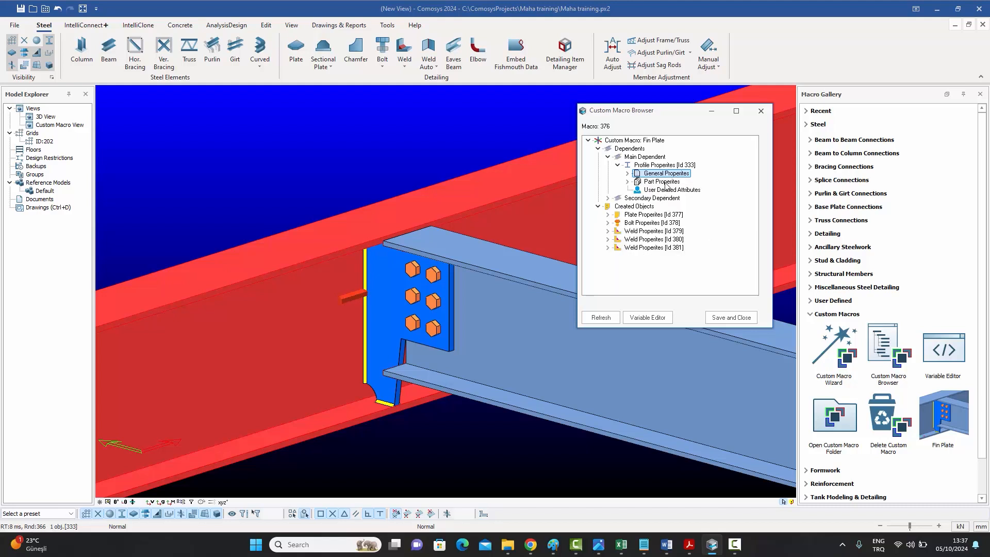
pyautogui.click(627, 181)
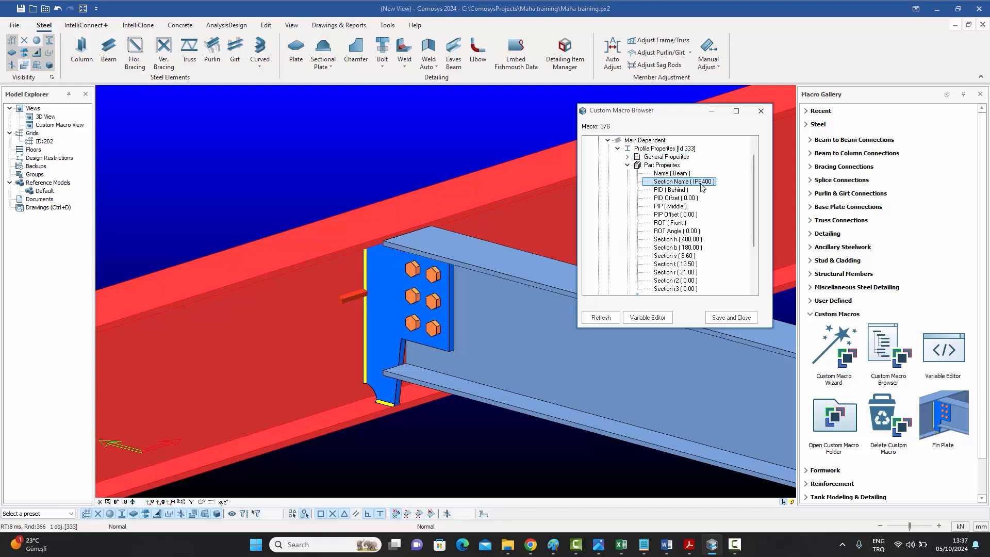
# Examine the main dependent's part properties, then expand the secondary dependent's entries.
pyautogui.click(676, 191)
pyautogui.click(677, 206)
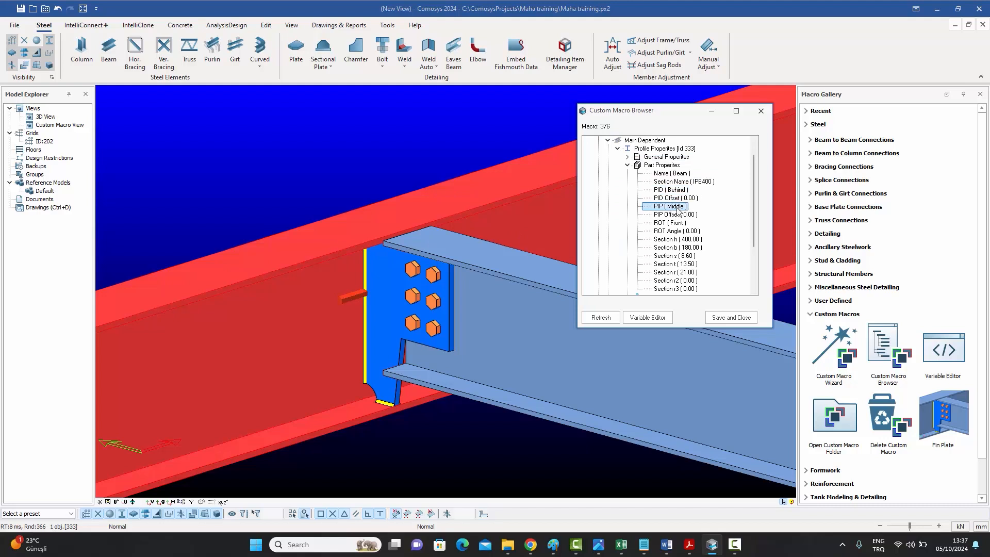
pyautogui.click(673, 231)
pyautogui.scroll(-1, 696, 240)
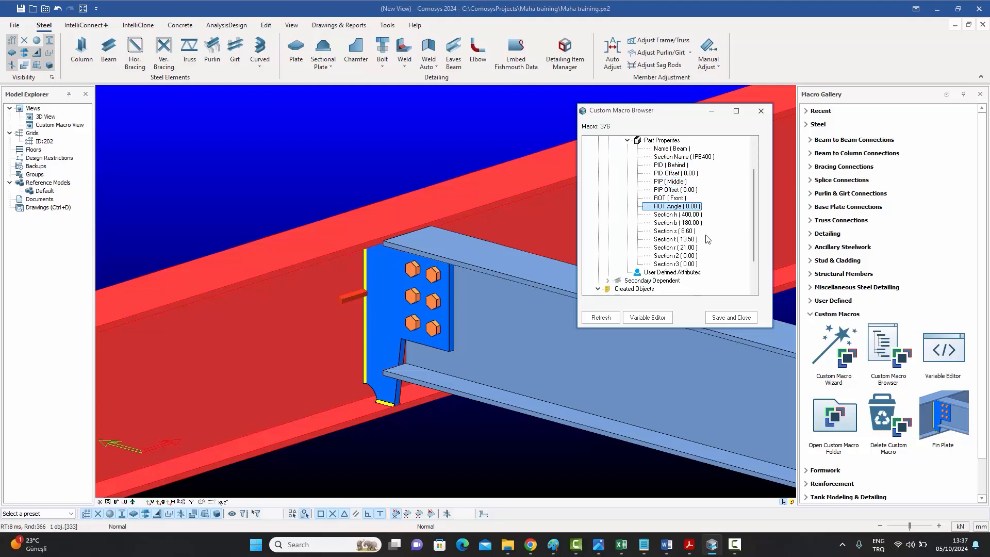
pyautogui.click(679, 216)
pyautogui.click(680, 223)
pyautogui.click(680, 232)
pyautogui.click(682, 240)
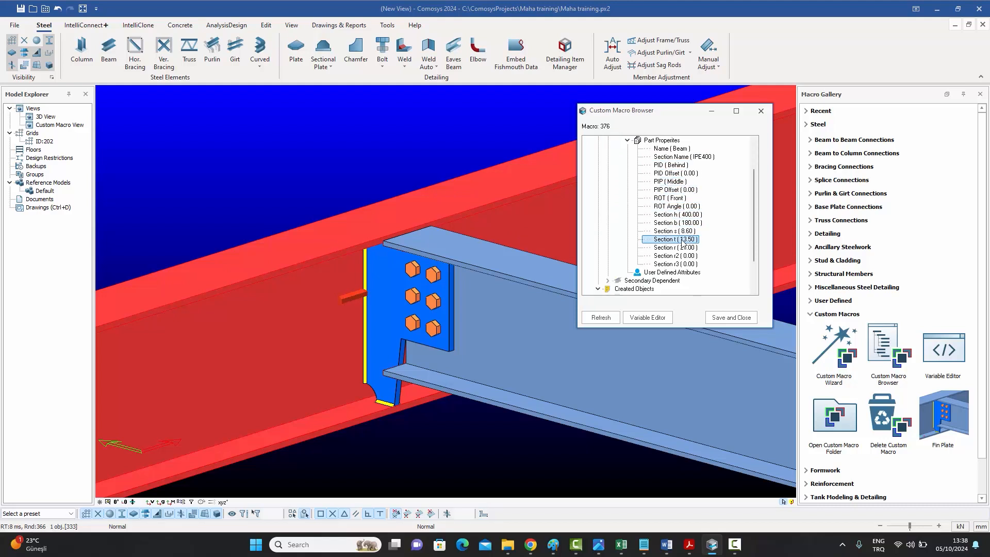
pyautogui.scroll(2, 679, 260)
pyautogui.scroll(-3, 670, 232)
pyautogui.scroll(3, 649, 206)
pyautogui.click(627, 181)
pyautogui.click(617, 165)
pyautogui.click(607, 173)
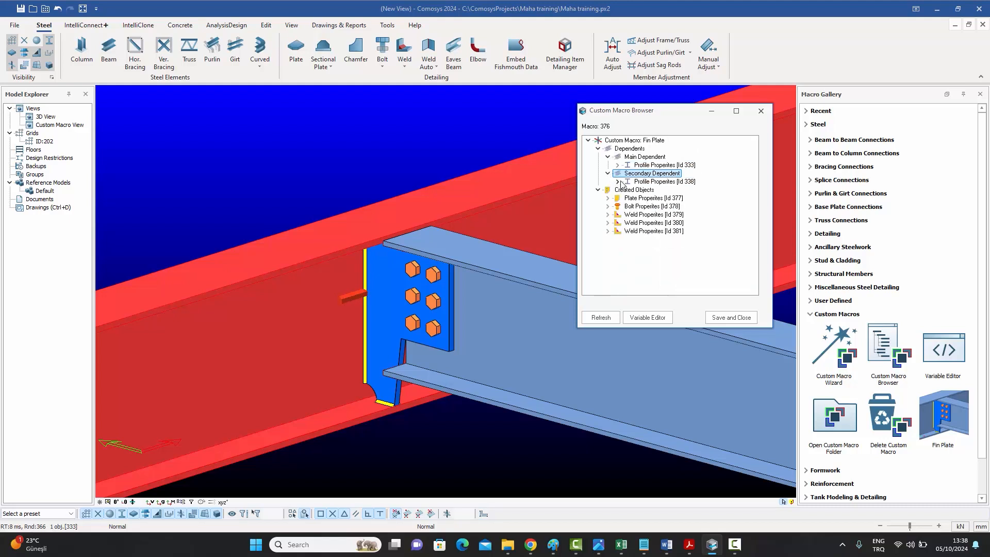
# Expand the secondary dependent's part properties and browse the created bolt and weld entries in the macro browser.
pyautogui.click(617, 182)
pyautogui.click(627, 190)
pyautogui.click(627, 190)
pyautogui.click(628, 198)
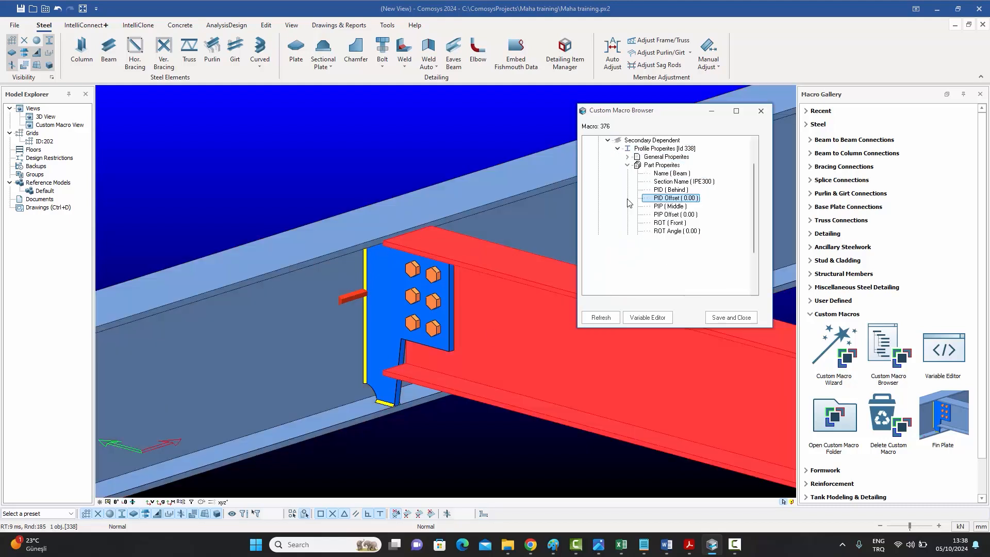
pyautogui.click(627, 165)
pyautogui.click(630, 216)
pyautogui.click(650, 224)
pyautogui.moveTo(392, 369); pyautogui.dragTo(423, 328, button='middle')
pyautogui.click(651, 231)
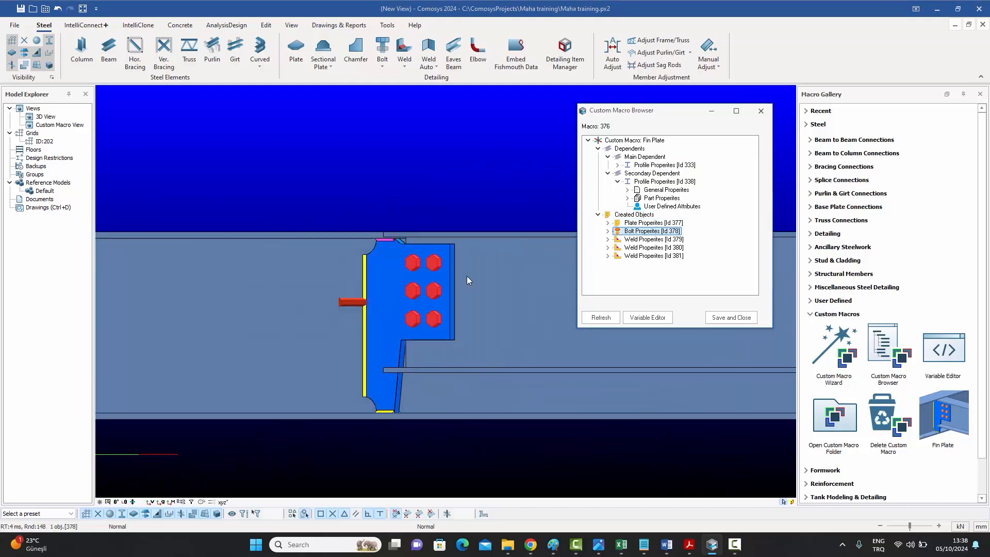
pyautogui.click(653, 239)
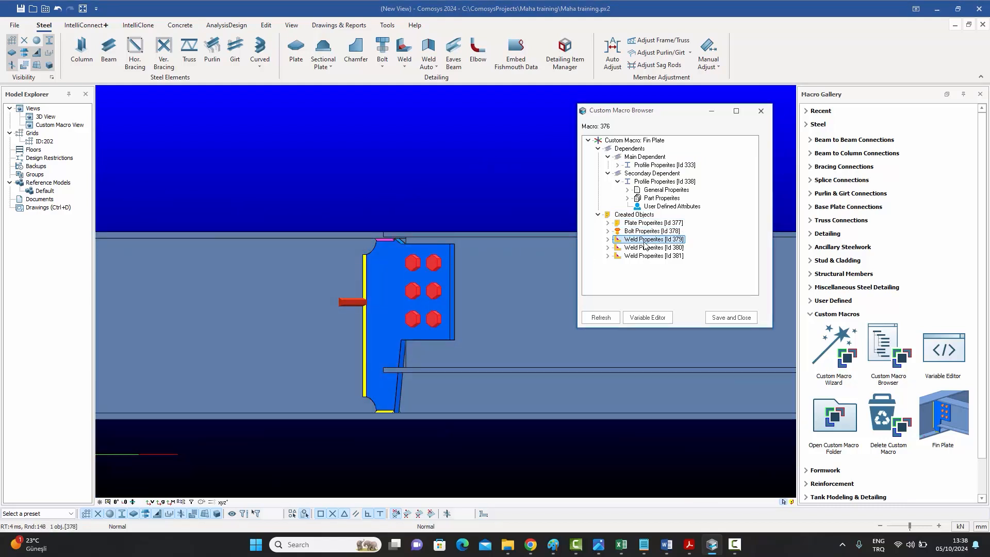
pyautogui.click(643, 255)
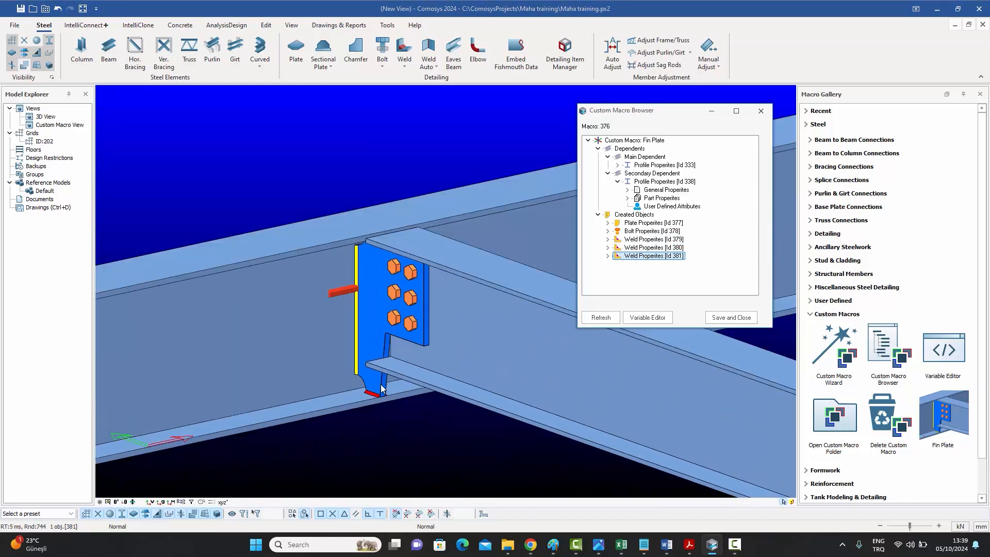
# Expand the plate's part properties and its chamfer list in the macro browser.
pyautogui.doubleClick(613, 223)
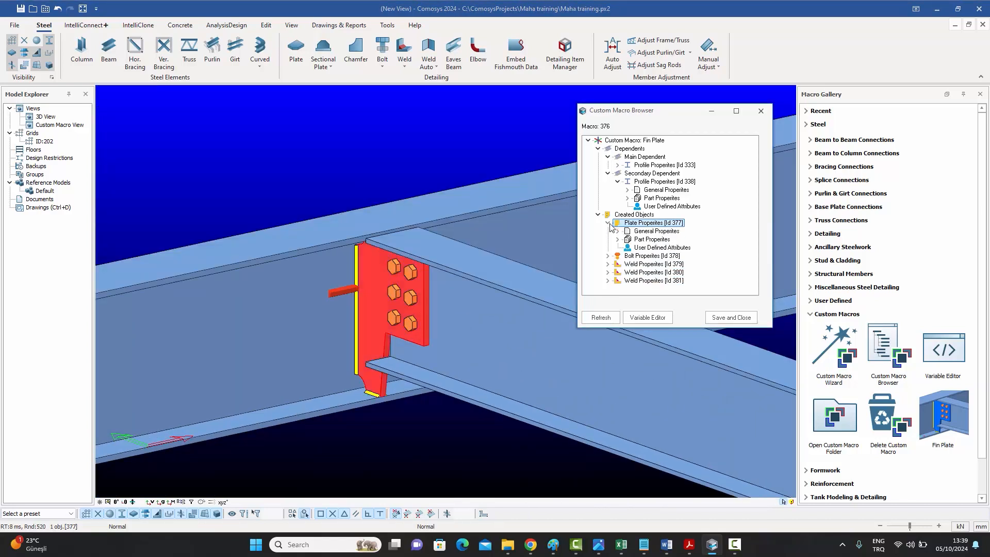
pyautogui.click(664, 232)
pyautogui.click(618, 231)
pyautogui.click(618, 207)
pyautogui.doubleClick(660, 240)
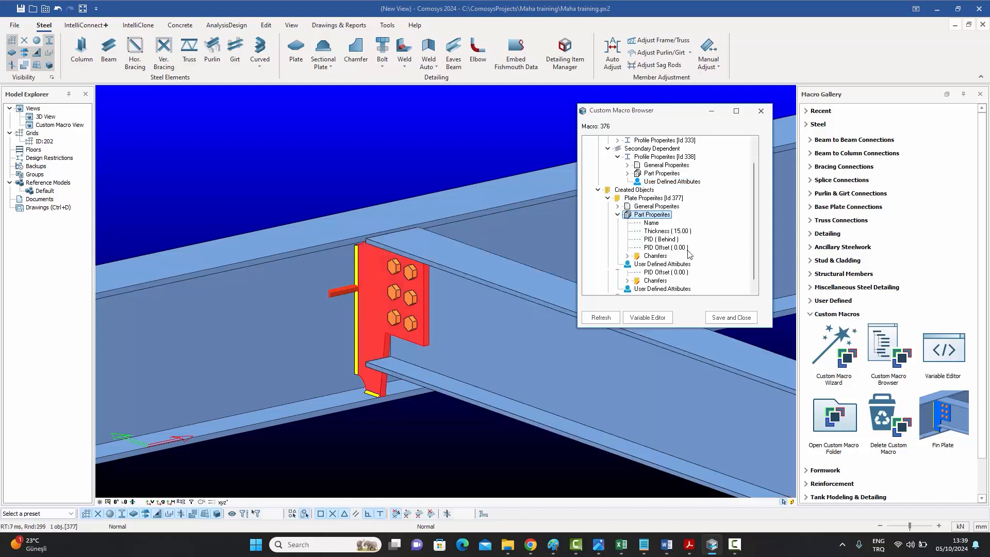
pyautogui.click(665, 231)
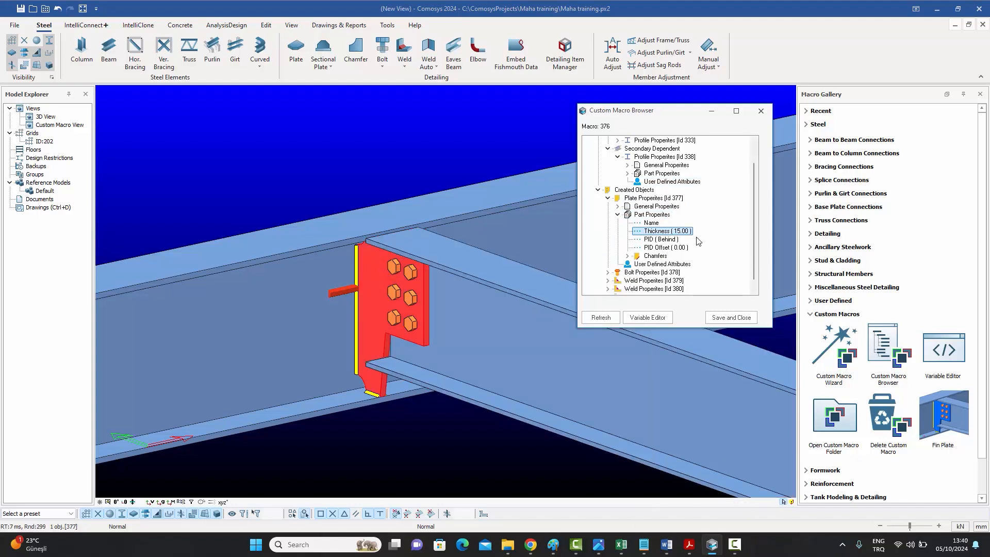
pyautogui.click(655, 255)
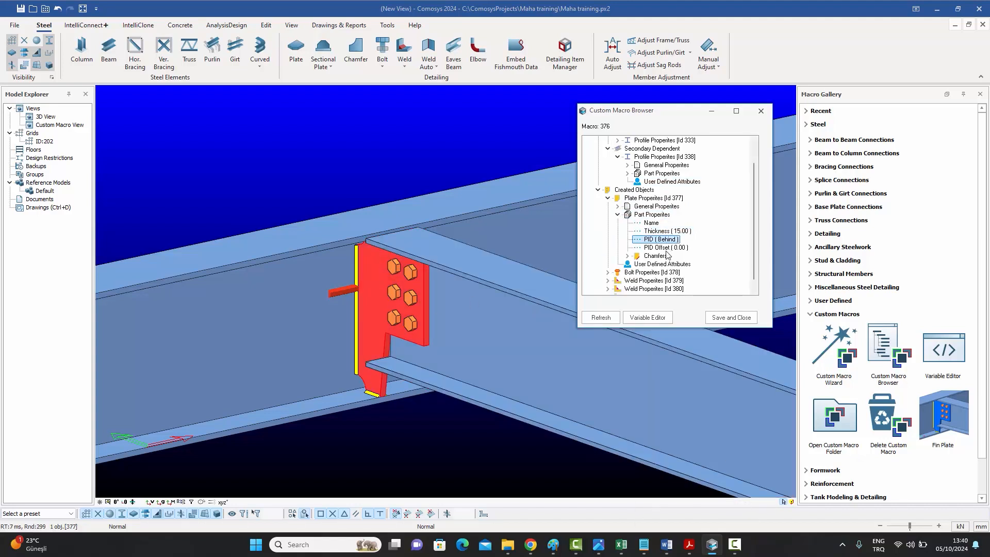
pyautogui.click(628, 256)
pyautogui.moveTo(508, 384); pyautogui.dragTo(490, 323, button='middle')
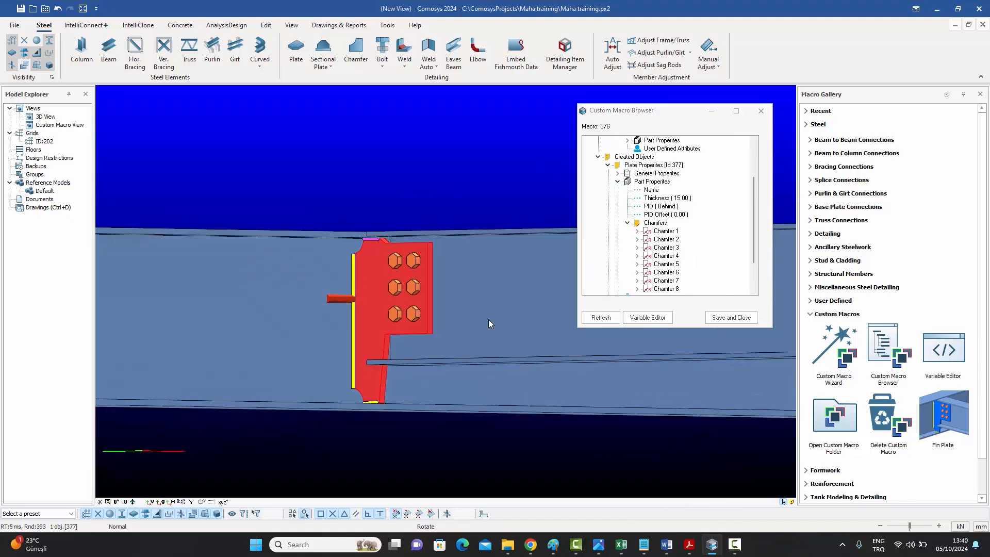
# Select the plate's first chamfer entries and expand Chamfer 1's type and parameters.
pyautogui.press('Escape')
pyautogui.click(484, 513)
pyautogui.click(667, 232)
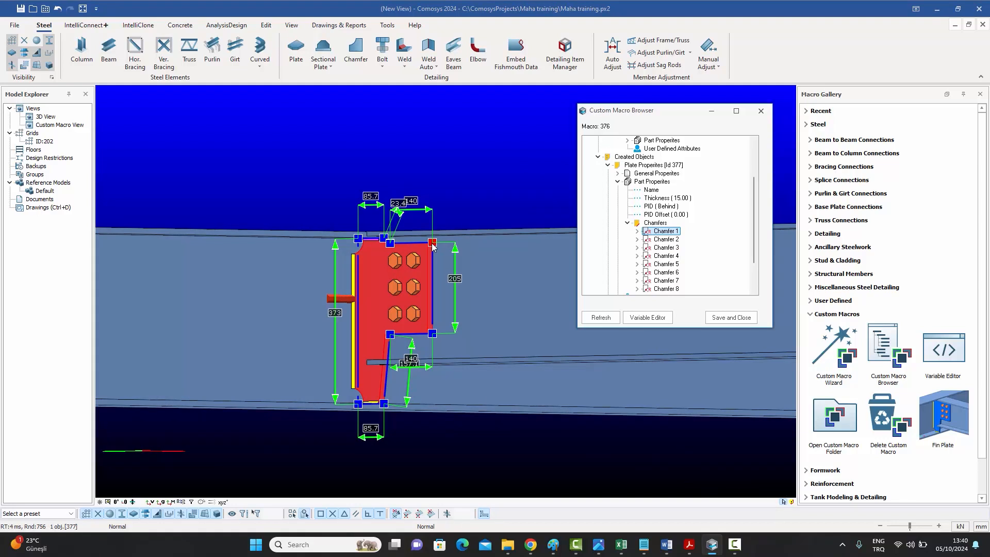
pyautogui.click(665, 240)
pyautogui.click(664, 248)
pyautogui.moveTo(498, 244); pyautogui.dragTo(493, 272, button='middle')
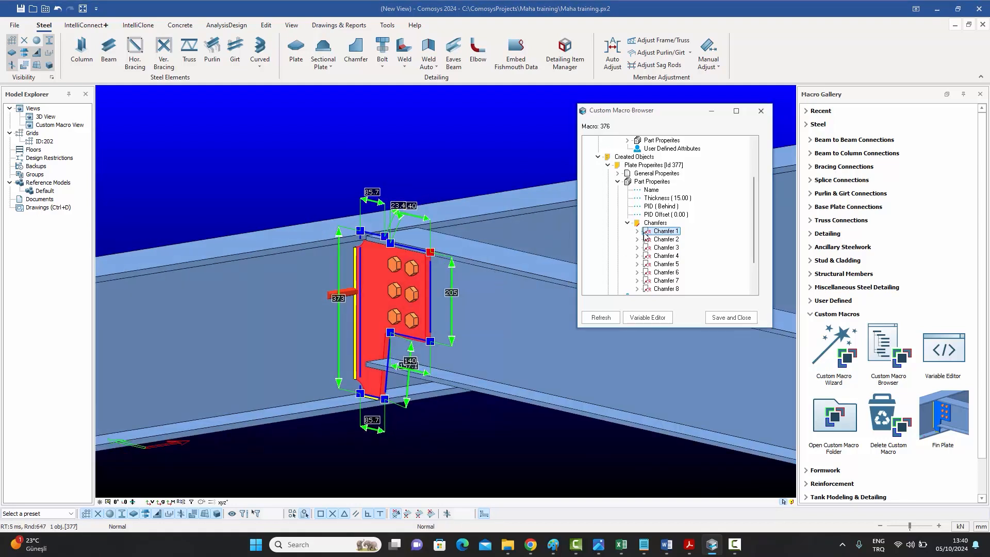
pyautogui.doubleClick(666, 231)
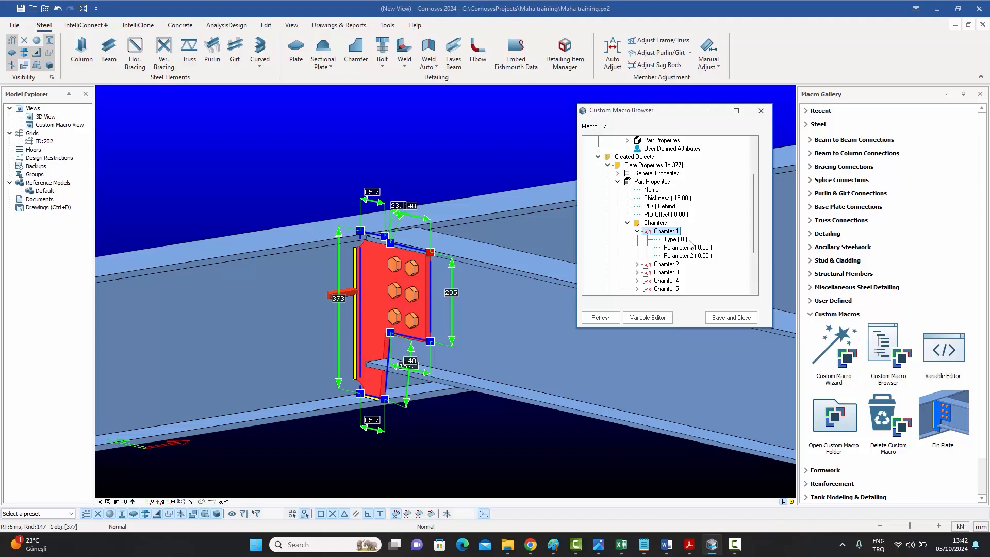
pyautogui.click(430, 252)
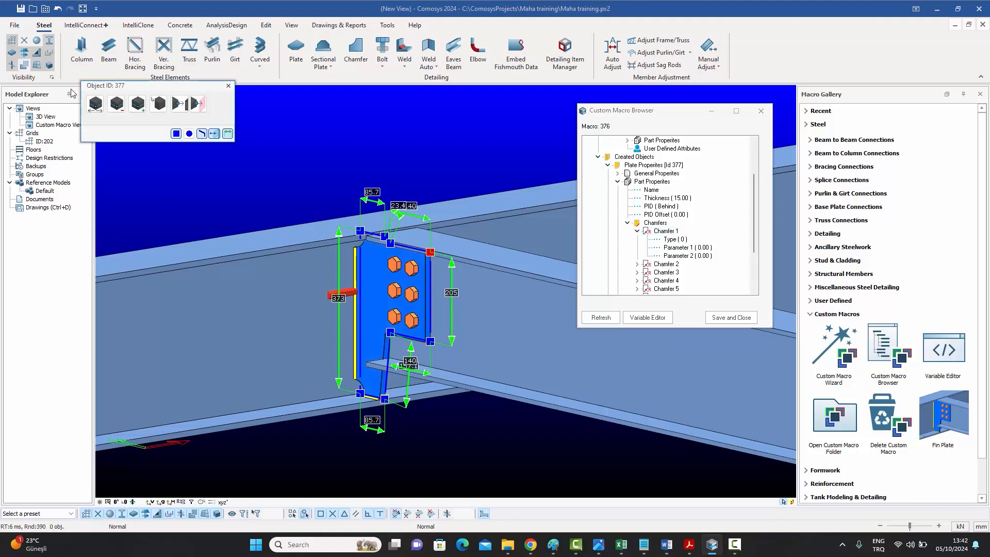
pyautogui.moveTo(145, 87); pyautogui.dragTo(199, 128)
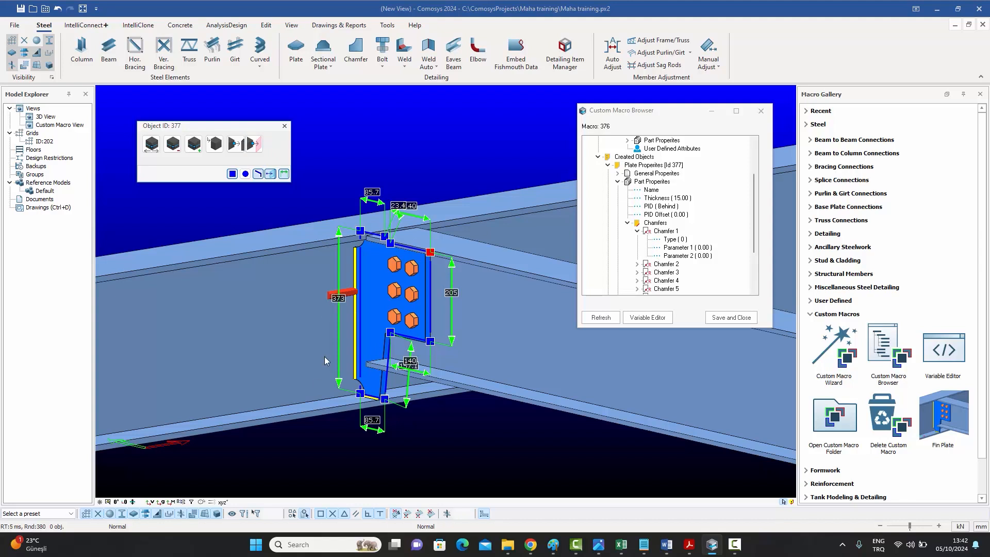
pyautogui.click(255, 145)
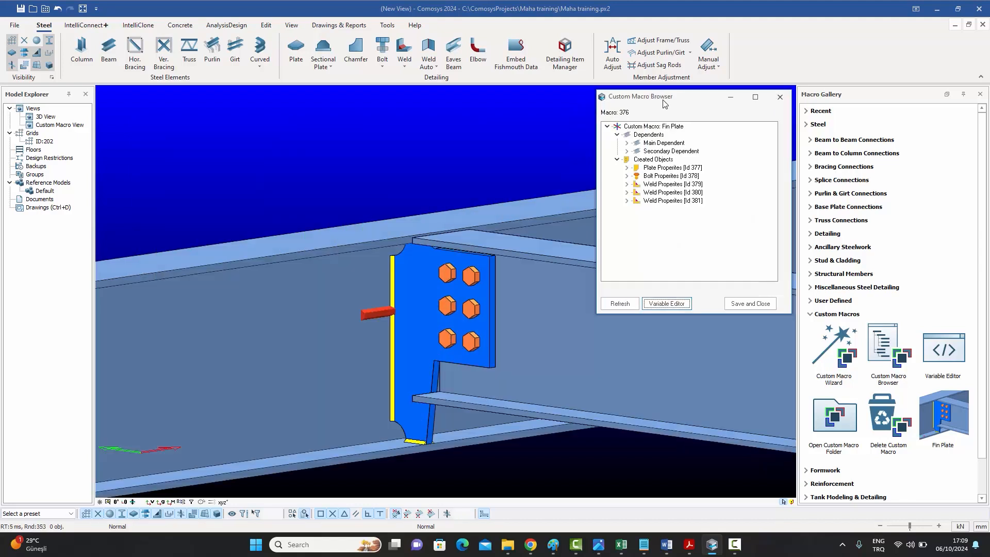
# Select the fin plate and pick its corner points for binding in the object point dialog.
pyautogui.click(485, 289)
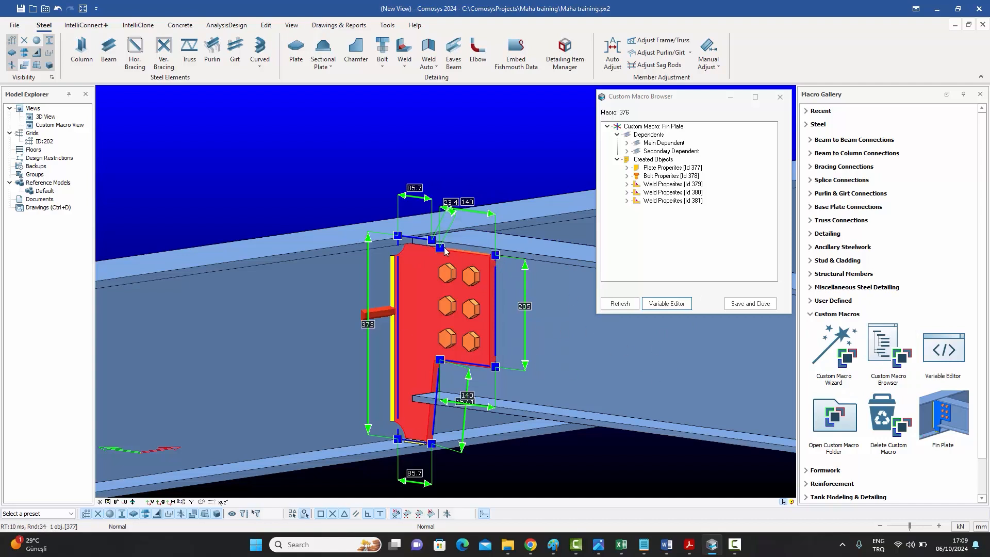
pyautogui.click(497, 256)
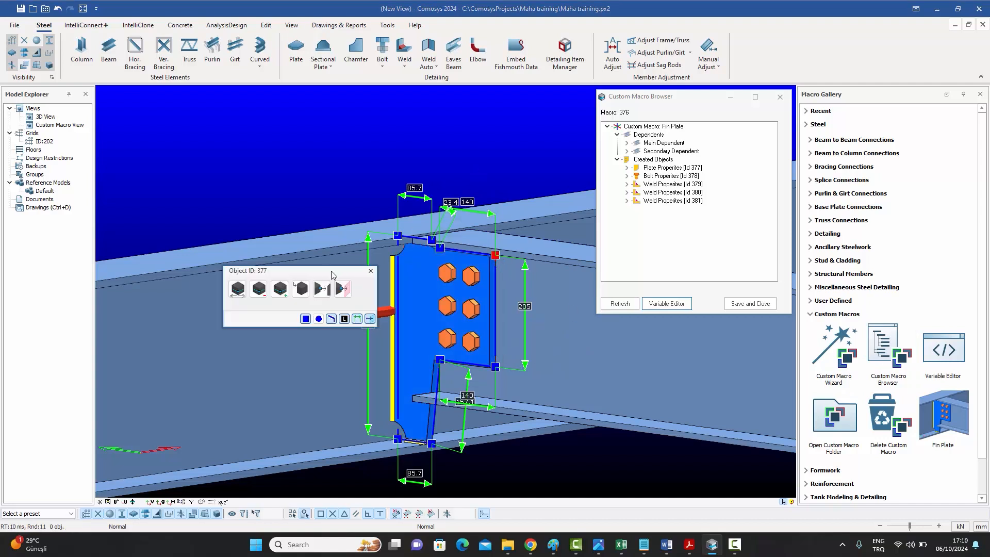
pyautogui.moveTo(331, 271); pyautogui.dragTo(289, 126)
pyautogui.keyDown('ctrl'); pyautogui.click(440, 247); pyautogui.keyUp('ctrl')
pyautogui.keyDown('ctrl'); pyautogui.click(432, 240); pyautogui.keyUp('ctrl')
pyautogui.keyDown('ctrl'); pyautogui.click(398, 235); pyautogui.keyUp('ctrl')
pyautogui.keyDown('ctrl'); pyautogui.click(398, 439); pyautogui.keyUp('ctrl')
pyautogui.keyDown('ctrl'); pyautogui.click(432, 444); pyautogui.keyUp('ctrl')
pyautogui.keyDown('ctrl'); pyautogui.click(440, 359); pyautogui.keyUp('ctrl')
pyautogui.keyDown('ctrl'); pyautogui.click(495, 367); pyautogui.keyUp('ctrl')
# Bind the selected plate points to the secondary beam's outline plane, then save and close the macro.
pyautogui.click(299, 143)
pyautogui.click(223, 243)
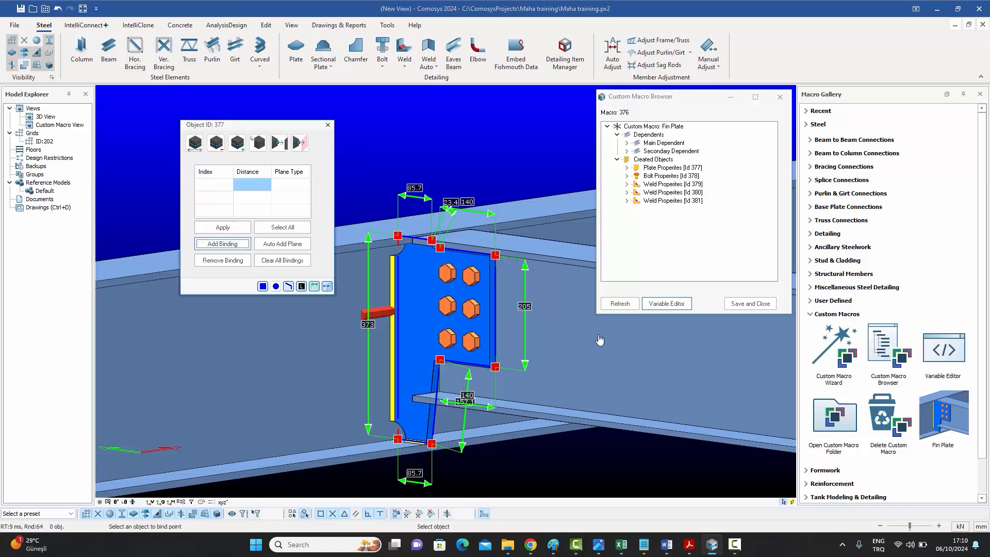
pyautogui.click(624, 372)
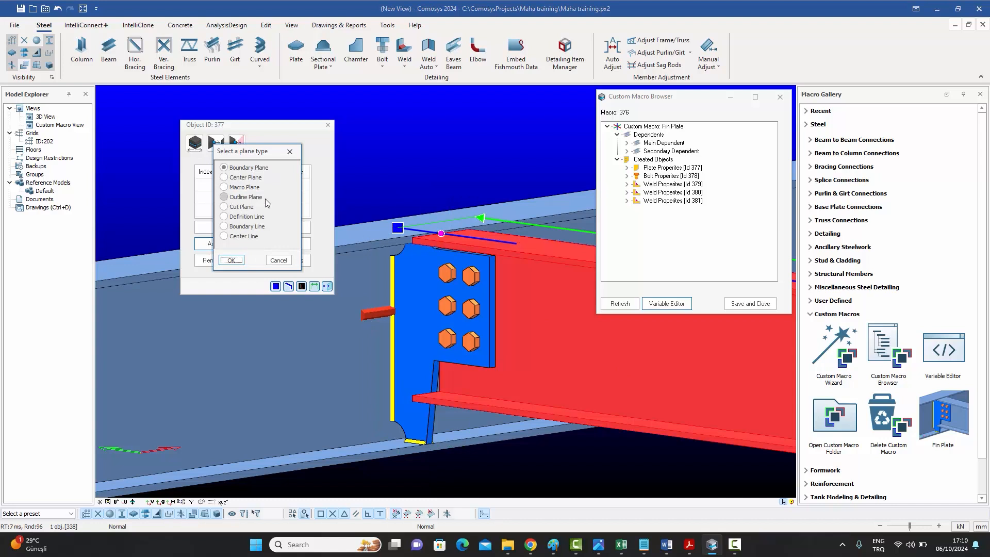
pyautogui.click(235, 200)
pyautogui.click(231, 259)
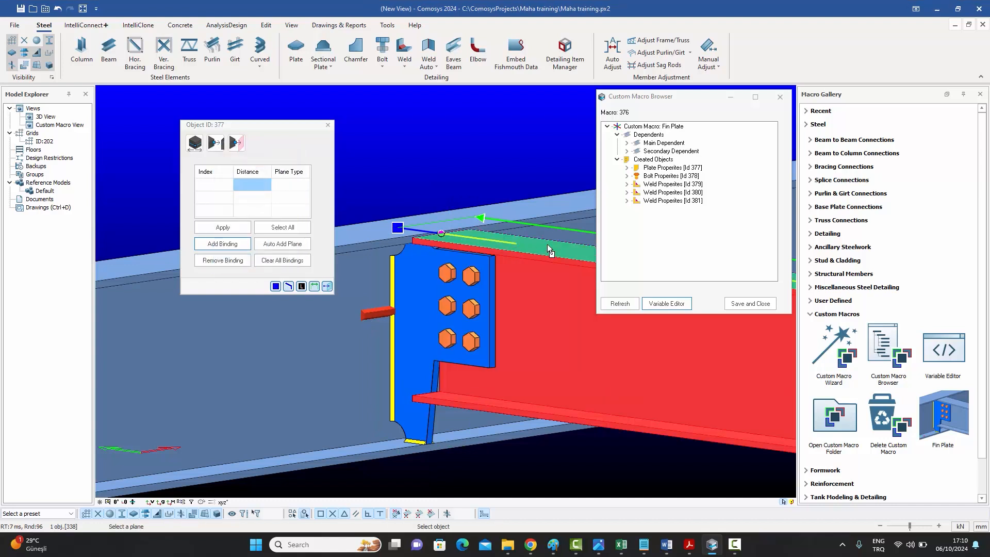
pyautogui.press('Escape')
pyautogui.click(422, 247)
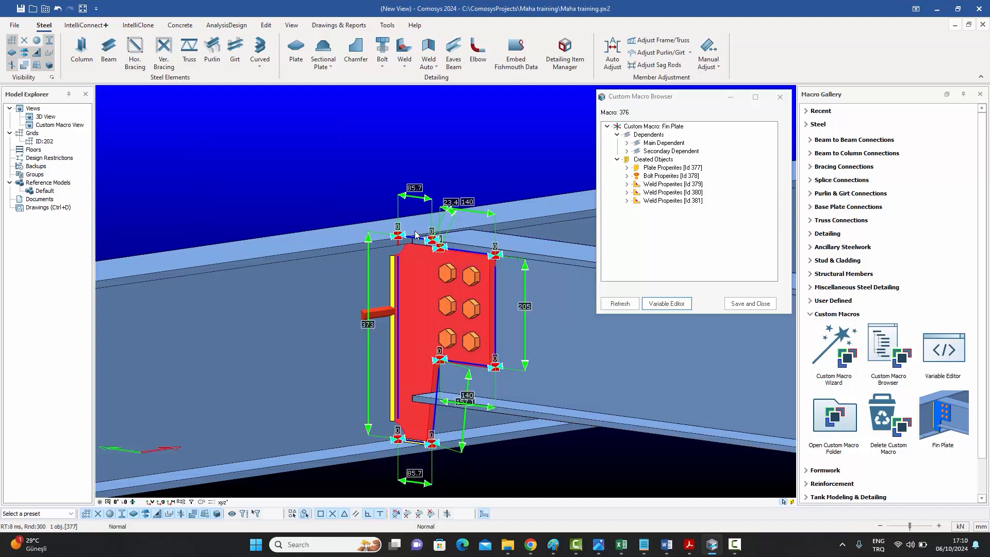
pyautogui.click(748, 304)
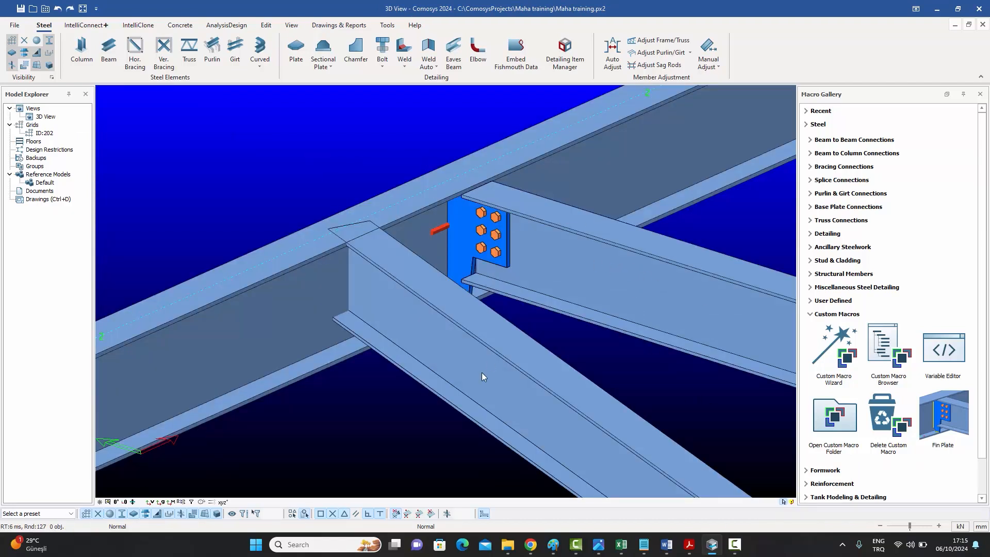
# Open the Variable Editor for the fin plate connection's macro variables.
pyautogui.click(944, 418)
pyautogui.click(388, 309)
pyautogui.moveTo(376, 303); pyautogui.dragTo(377, 220, button='middle')
pyautogui.moveTo(470, 182); pyautogui.dragTo(378, 287, button='middle')
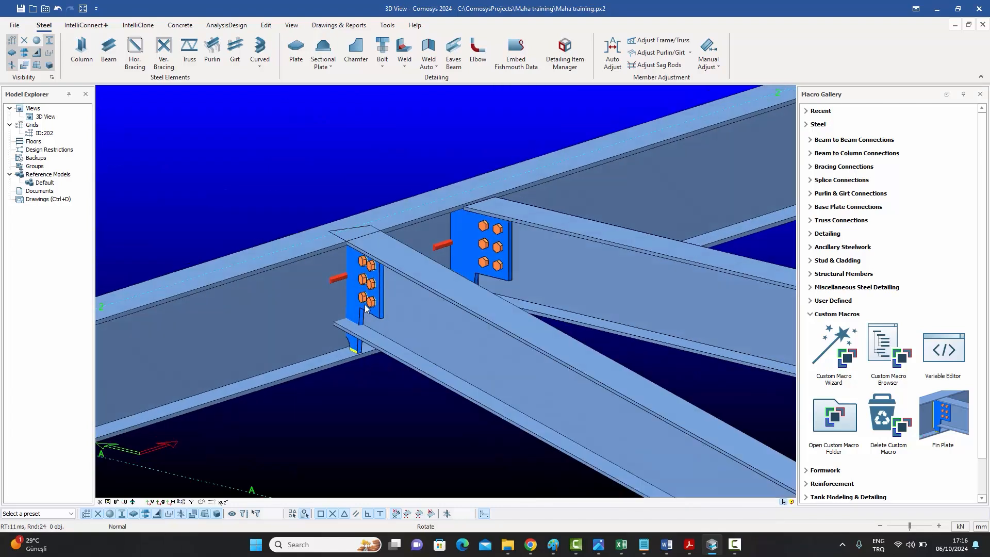
pyautogui.moveTo(408, 315); pyautogui.dragTo(422, 318, button='middle')
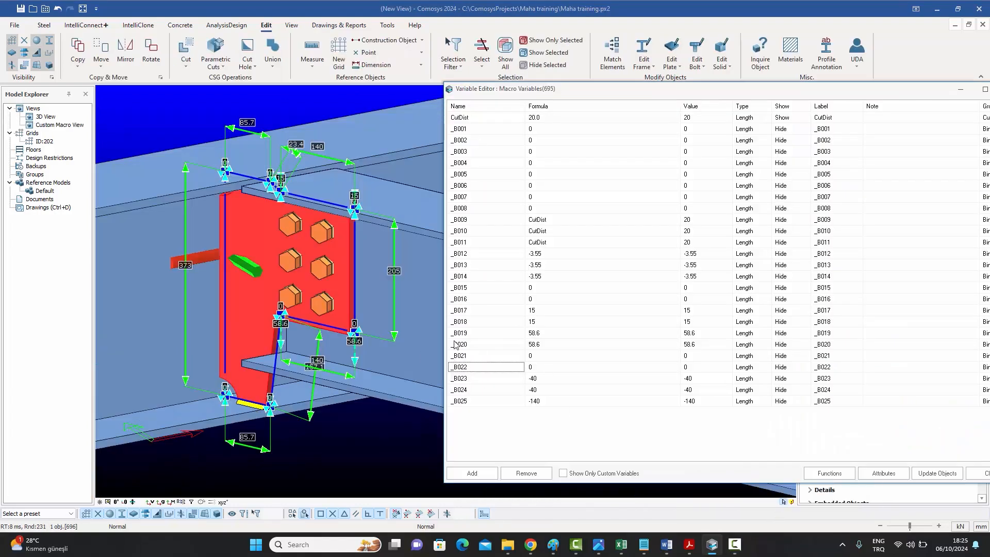
pyautogui.moveTo(687, 92); pyautogui.dragTo(653, 79)
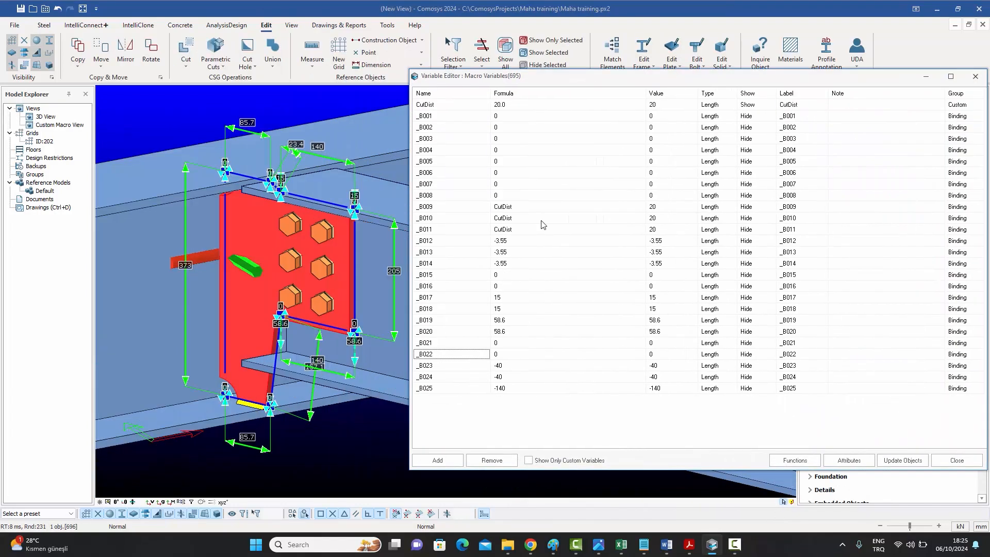
# Inspect the plate's bound points against the macro variables, then close the Variable Editor.
pyautogui.click(359, 318)
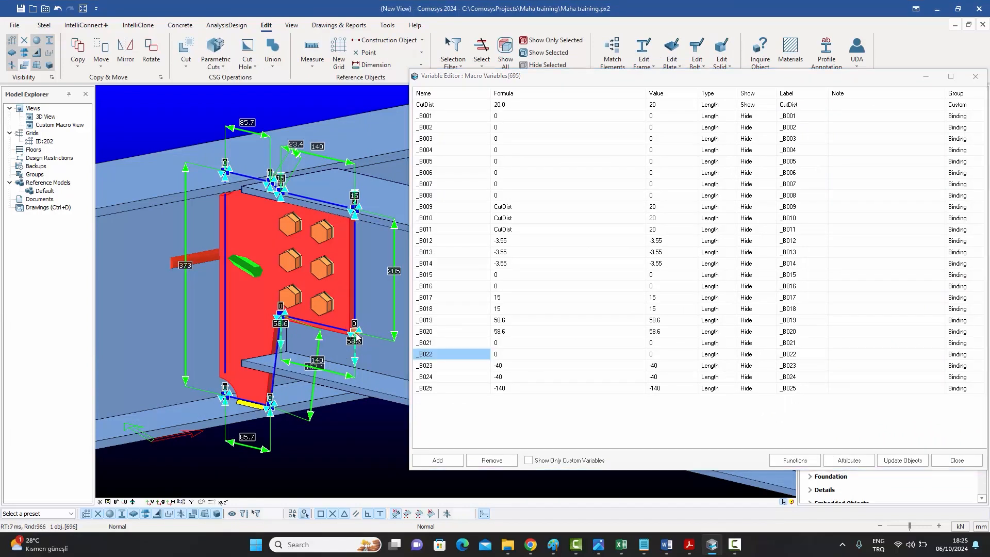
pyautogui.moveTo(341, 339); pyautogui.dragTo(346, 288, button='middle')
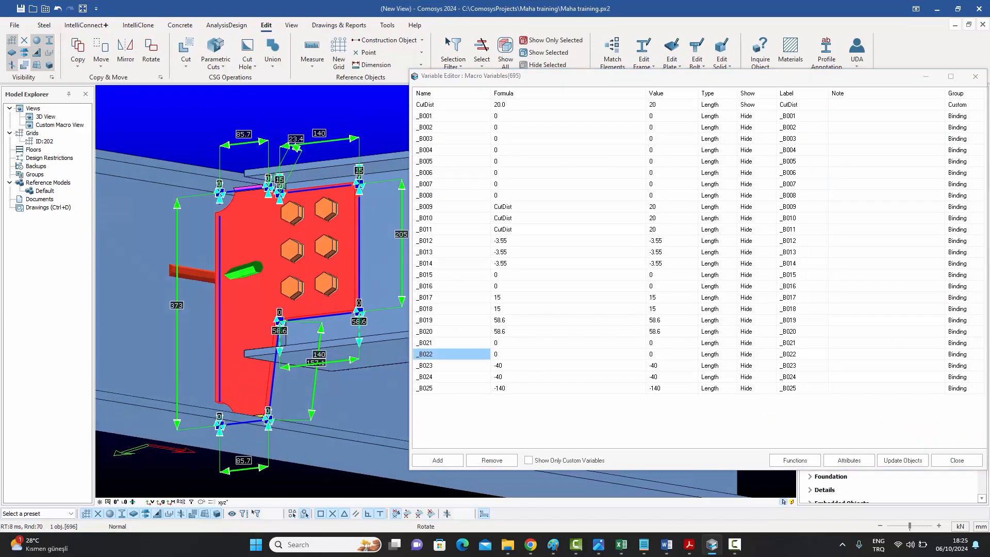
pyautogui.scroll(3, 348, 165)
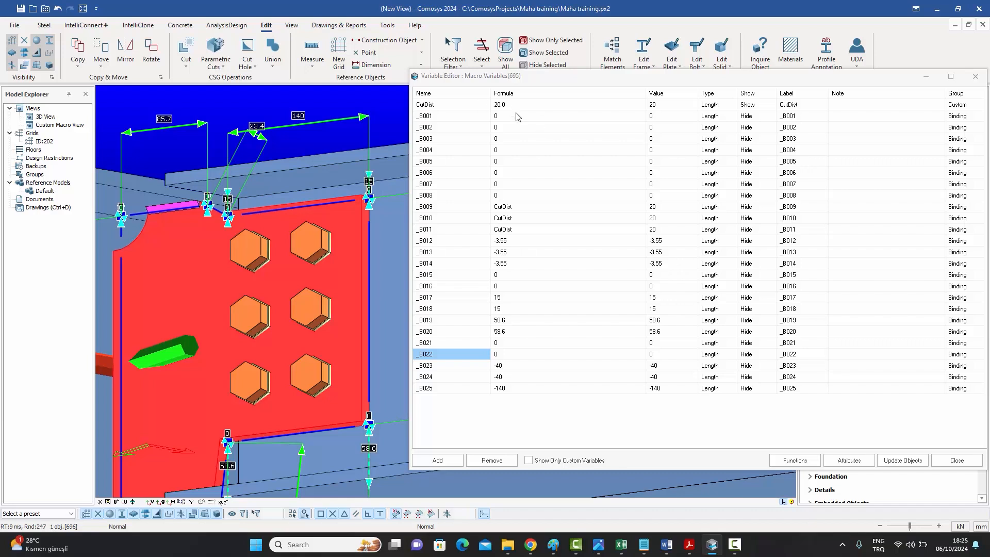
pyautogui.scroll(-3, 335, 221)
pyautogui.click(291, 232)
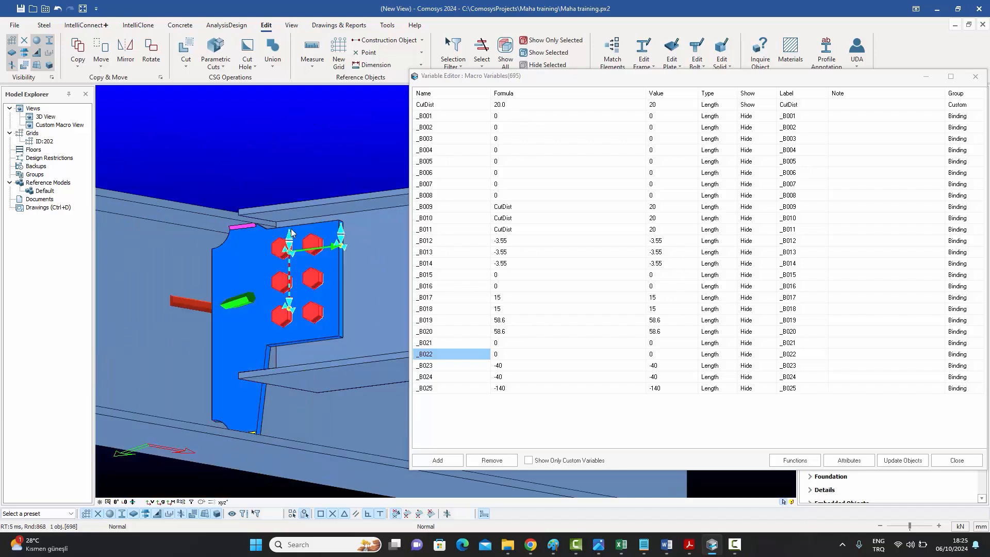
pyautogui.moveTo(328, 228); pyautogui.dragTo(327, 311, button='middle')
pyautogui.click(327, 310)
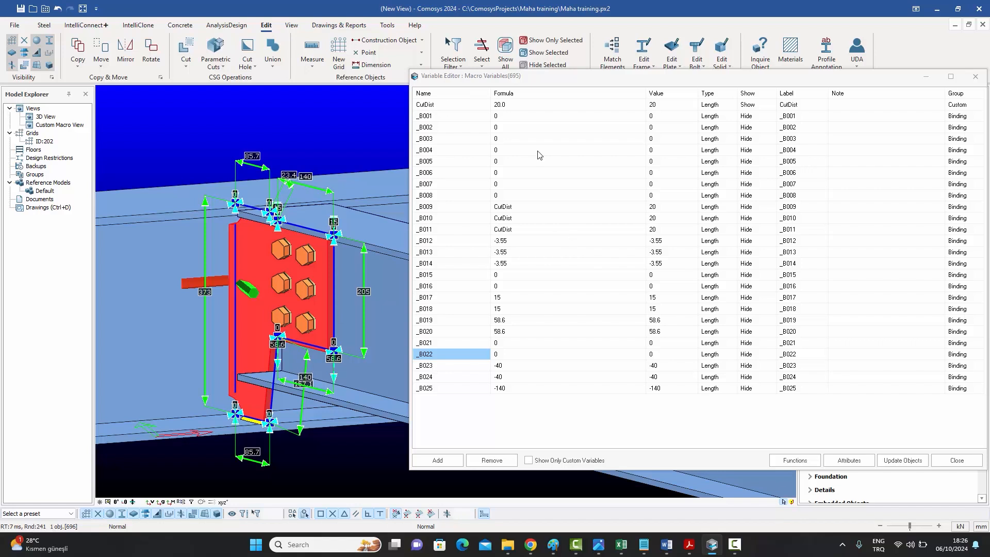
pyautogui.click(956, 459)
# Set the secondary beam's out-of-plane offset to 35 and review the updated fin plate.
pyautogui.click(756, 330)
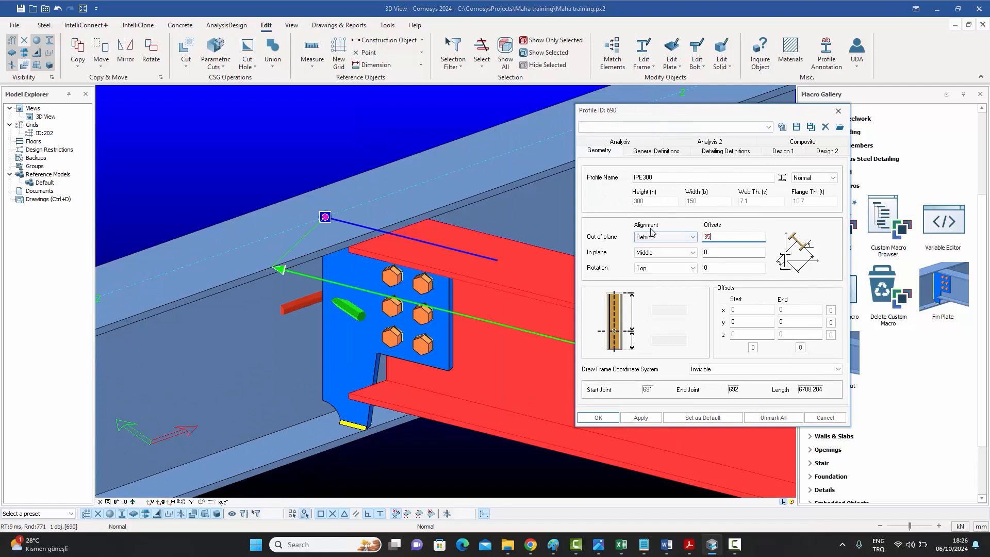
pyautogui.click(598, 417)
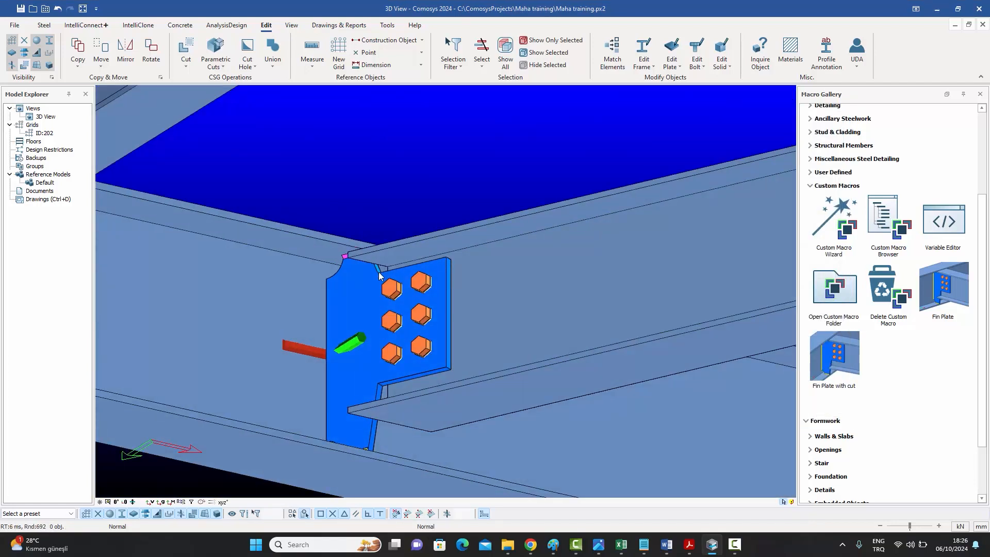
pyautogui.moveTo(431, 333); pyautogui.dragTo(419, 288, button='middle')
pyautogui.click(419, 281)
pyautogui.moveTo(453, 258); pyautogui.dragTo(419, 291, button='middle')
pyautogui.press('Escape')
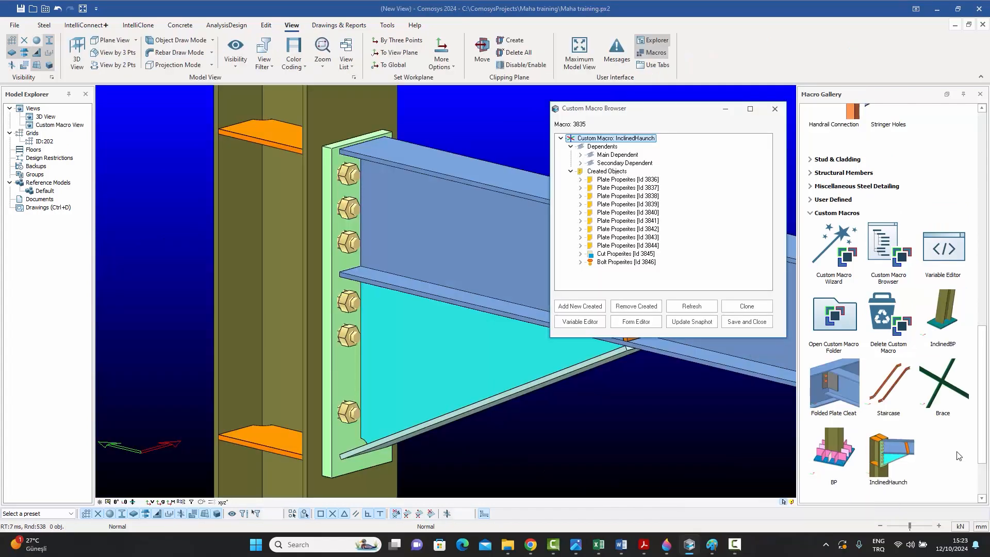
# Open the Variable Editor for the InclinedHaunch macro and scroll through its variables.
pyautogui.click(584, 323)
pyautogui.moveTo(656, 267); pyautogui.dragTo(671, 484)
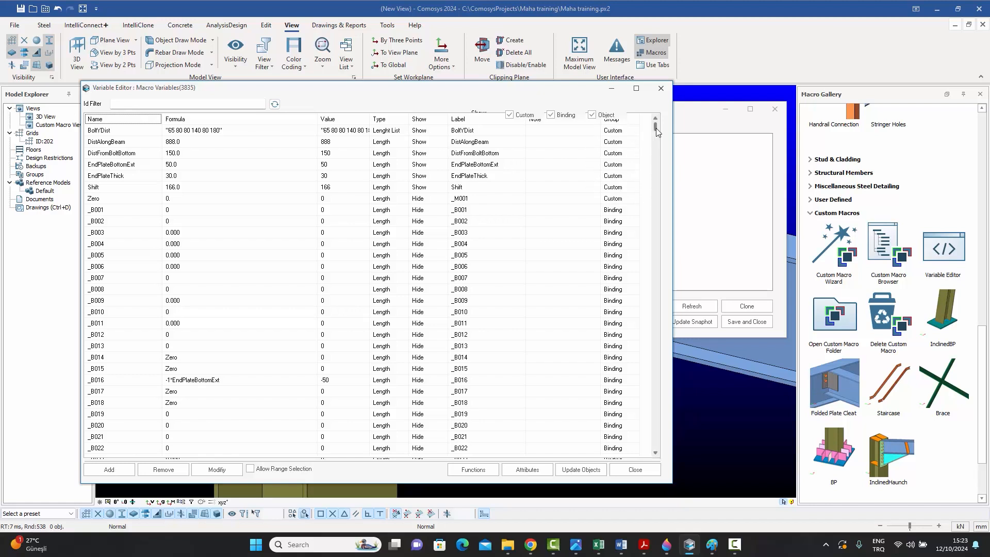
pyautogui.moveTo(655, 129); pyautogui.dragTo(655, 137)
pyautogui.press('Down')
pyautogui.press('Down')
pyautogui.press('Down')
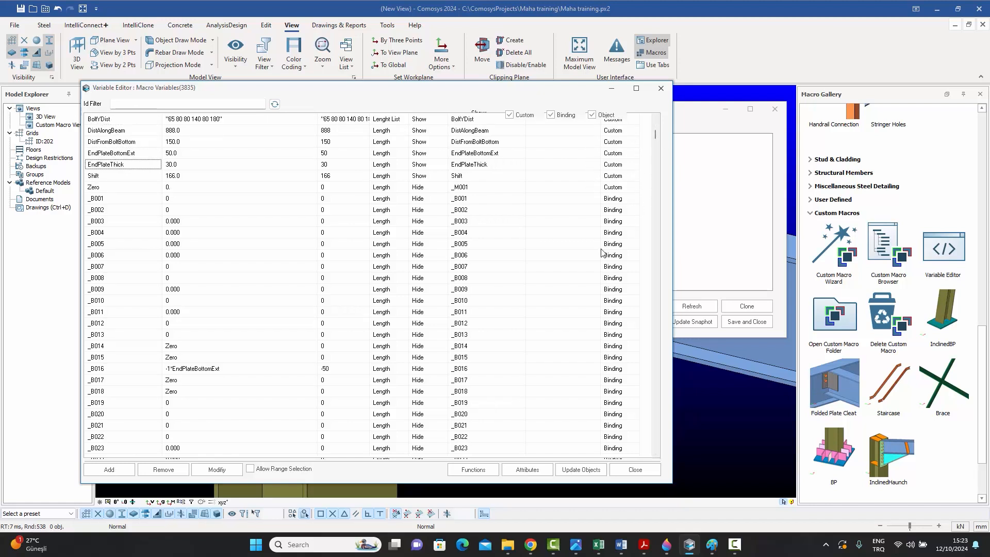
pyautogui.moveTo(659, 455); pyautogui.dragTo(660, 456)
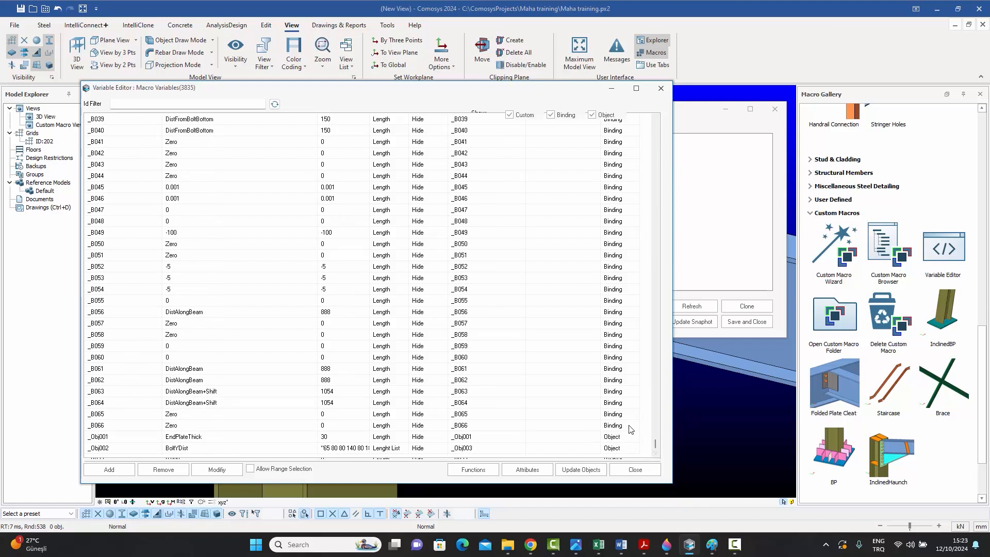
# Toggle the Binding and Object filters in the Variable Editor to review the InclinedHaunch custom variables.
pyautogui.moveTo(655, 445); pyautogui.dragTo(665, 119)
pyautogui.click(550, 114)
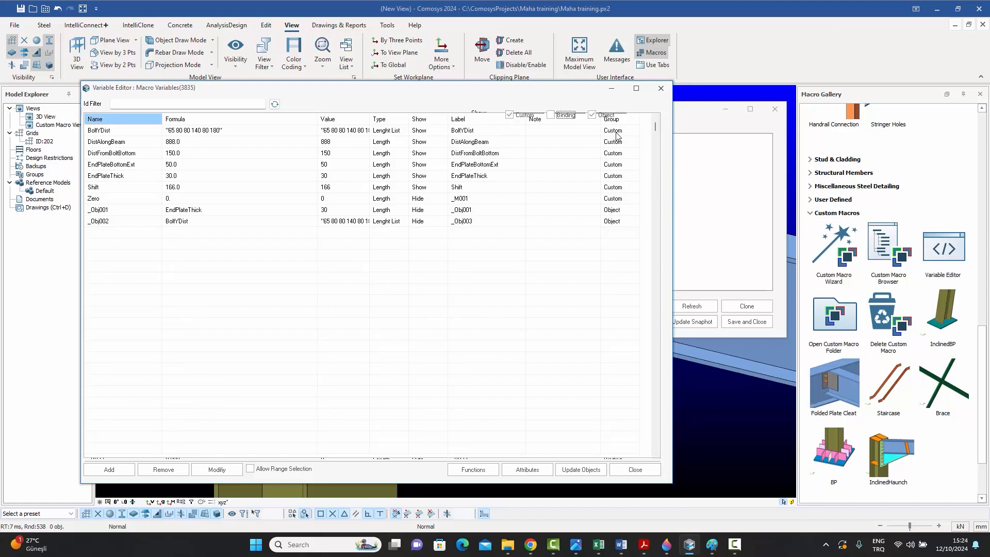
pyautogui.click(592, 115)
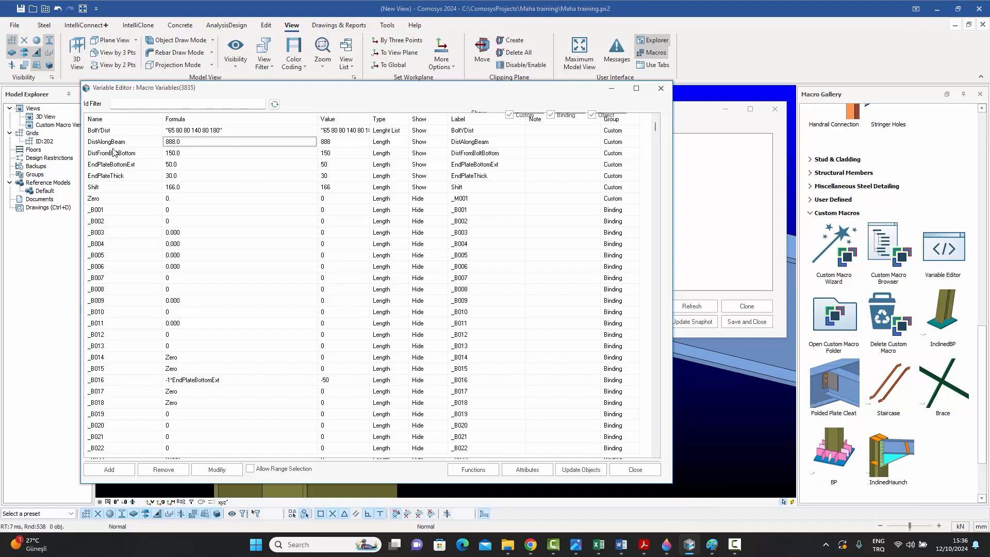
# Try to edit the DistAlongBeam formula by clearing its expression and inserting a function.
pyautogui.doubleClick(201, 144)
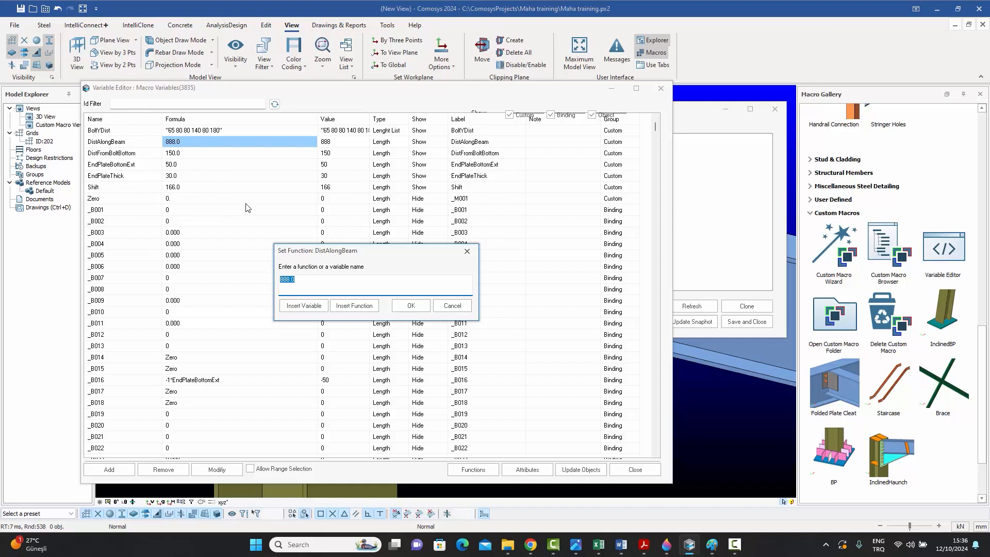
pyautogui.write('BoltYDist+Shift')
pyautogui.moveTo(327, 283); pyautogui.dragTo(242, 272)
pyautogui.press('Delete')
pyautogui.click(348, 306)
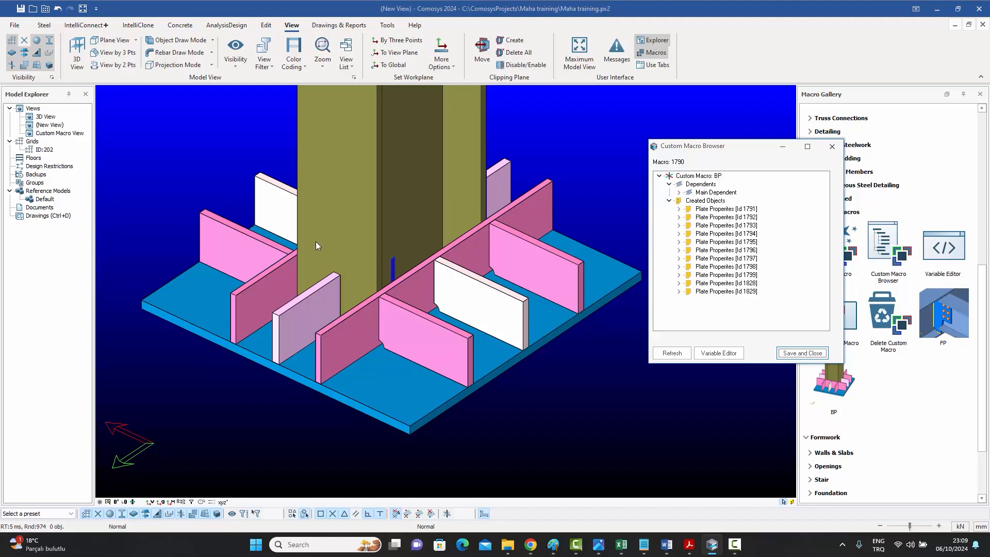
# Select stiffener plates of the BP base plate macro to display their bound dimensions.
pyautogui.click(369, 302)
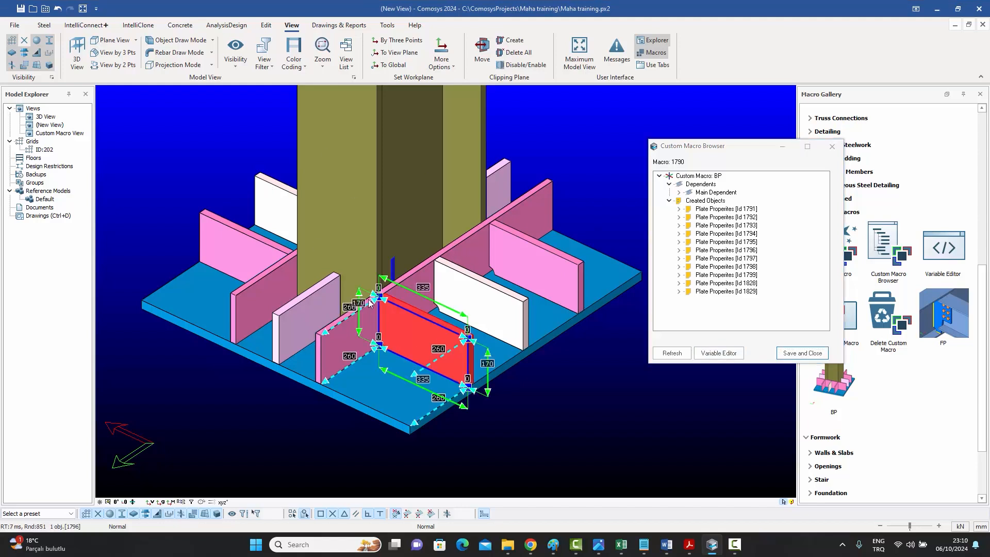
pyautogui.click(542, 240)
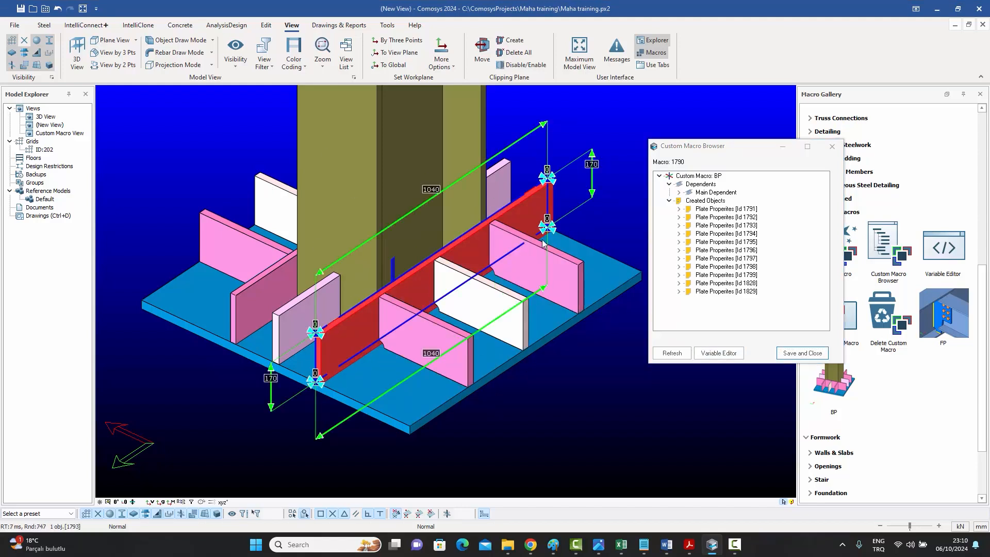
pyautogui.click(329, 292)
# Open the BP macro's Variable Editor, show only custom variables, close it, and save the macro.
pyautogui.click(718, 352)
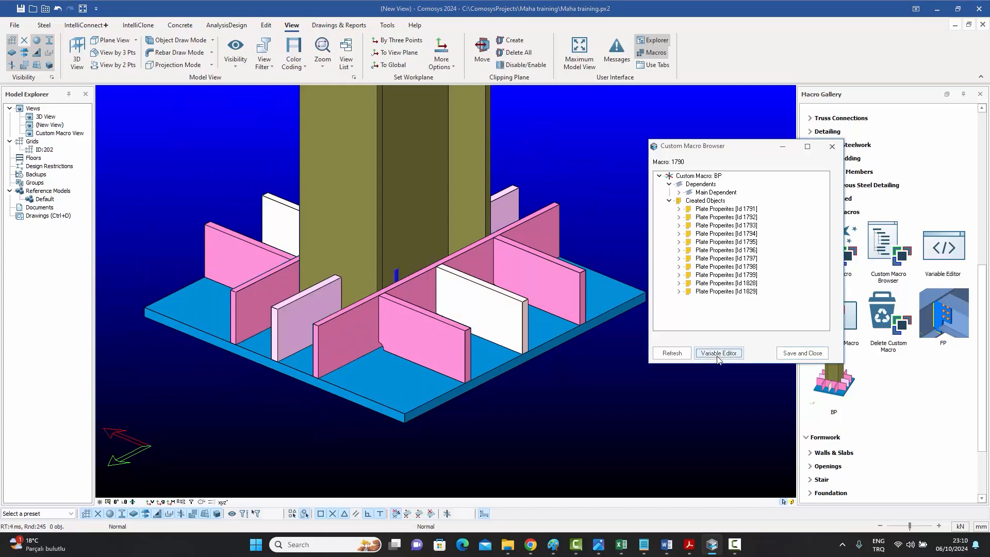
pyautogui.scroll(-5, 103, 364)
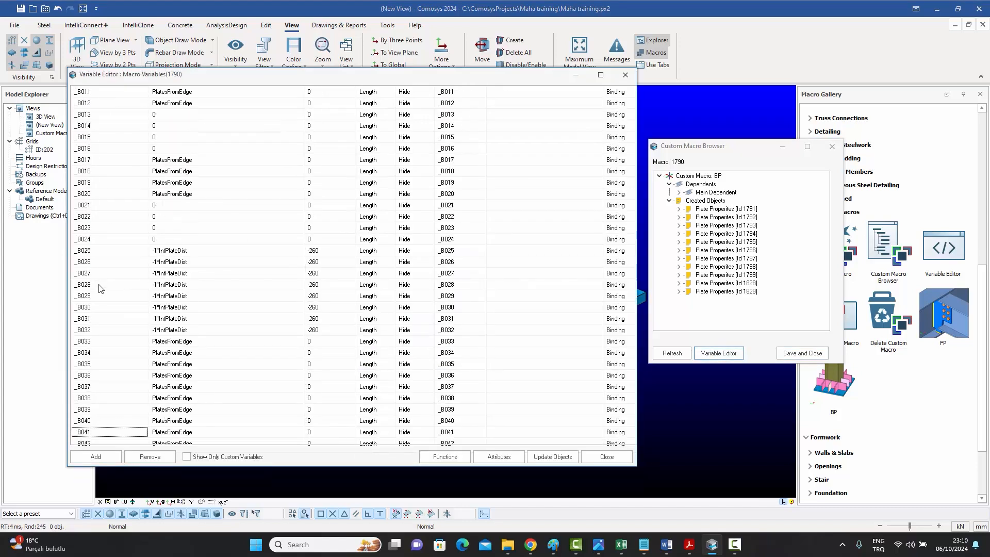
pyautogui.click(186, 457)
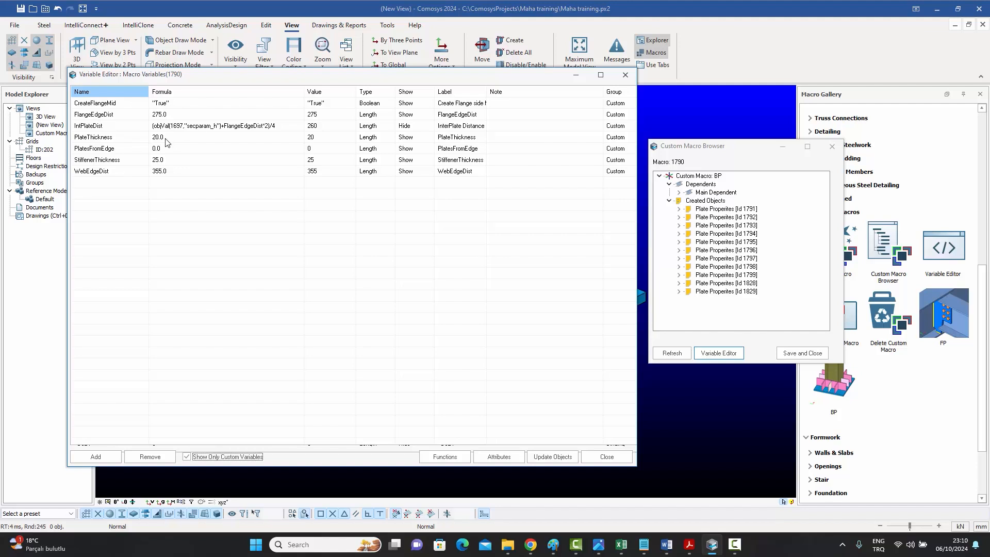
pyautogui.click(606, 458)
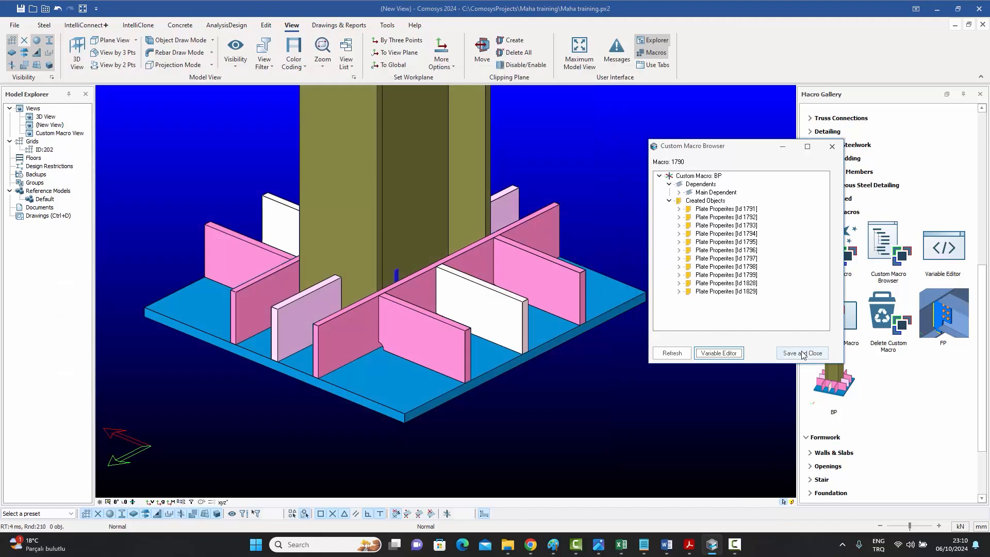
pyautogui.click(801, 353)
# Open the BP macro properties and set FlangeEdgeDist to 350.
pyautogui.click(642, 97)
pyautogui.click(627, 256)
pyautogui.click(578, 97)
pyautogui.click(627, 256)
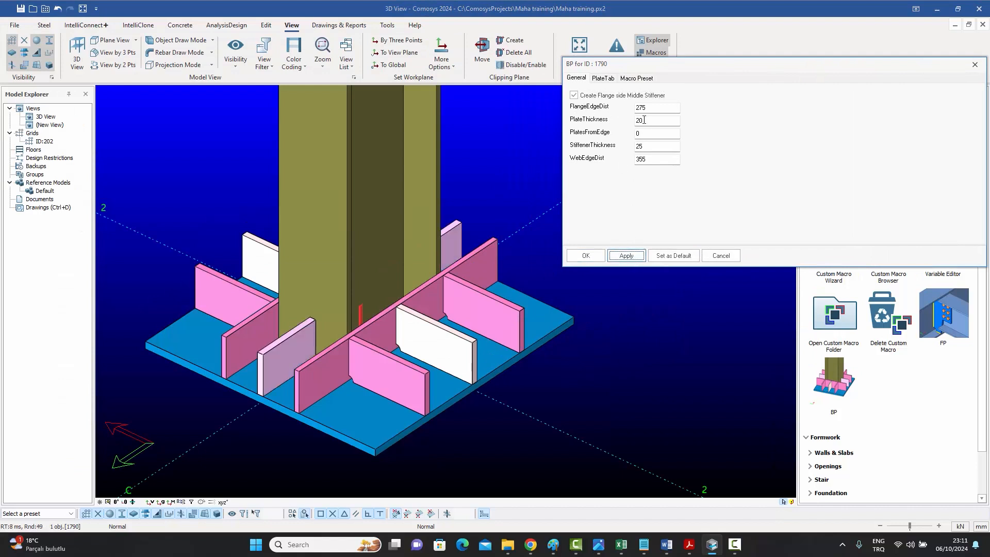
pyautogui.doubleClick(657, 108)
pyautogui.write('350')
pyautogui.press('Return')
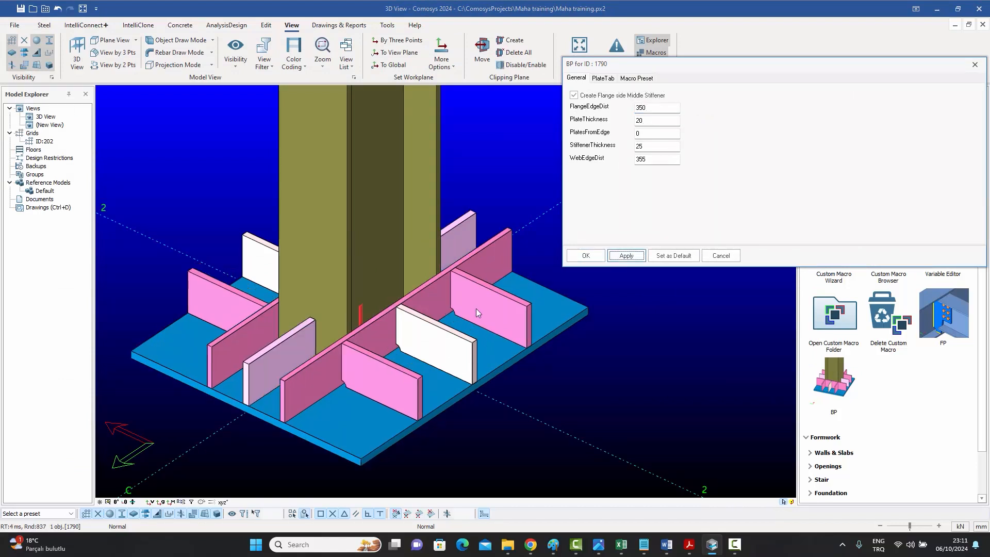
# Set the BP macro's WebEdgeDist to 200 and StiffenerThickness to 12.
pyautogui.doubleClick(656, 160)
pyautogui.write('200')
pyautogui.press('Return')
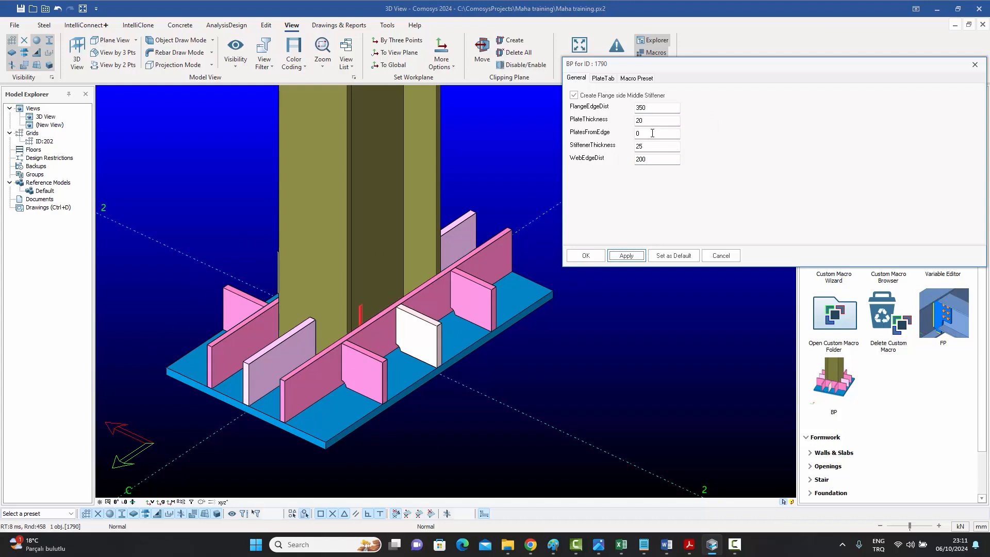
pyautogui.doubleClick(656, 147)
pyautogui.write('12')
pyautogui.press('Return')
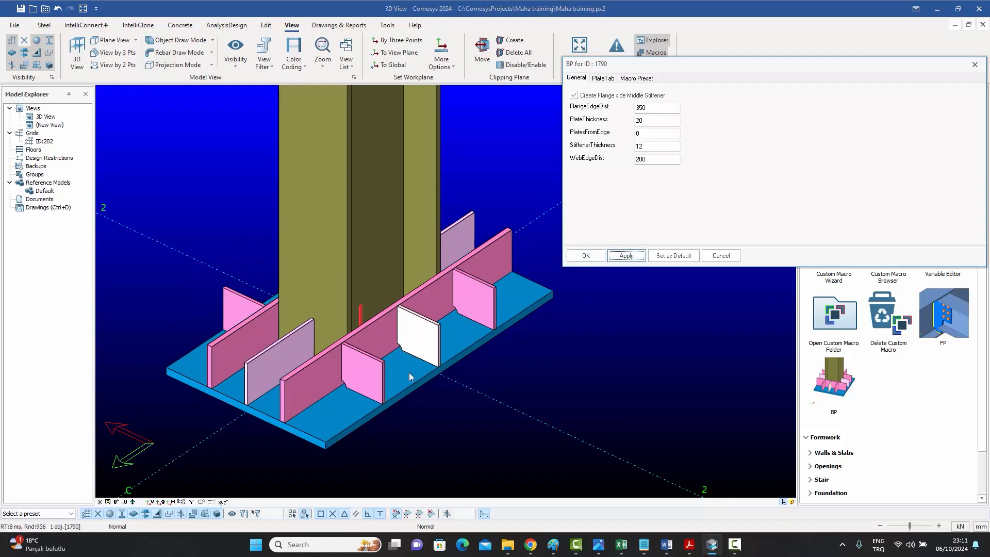
# Set the BP macro's PlateThickness to 25.
pyautogui.doubleClick(656, 121)
pyautogui.write('25')
pyautogui.press('Return')
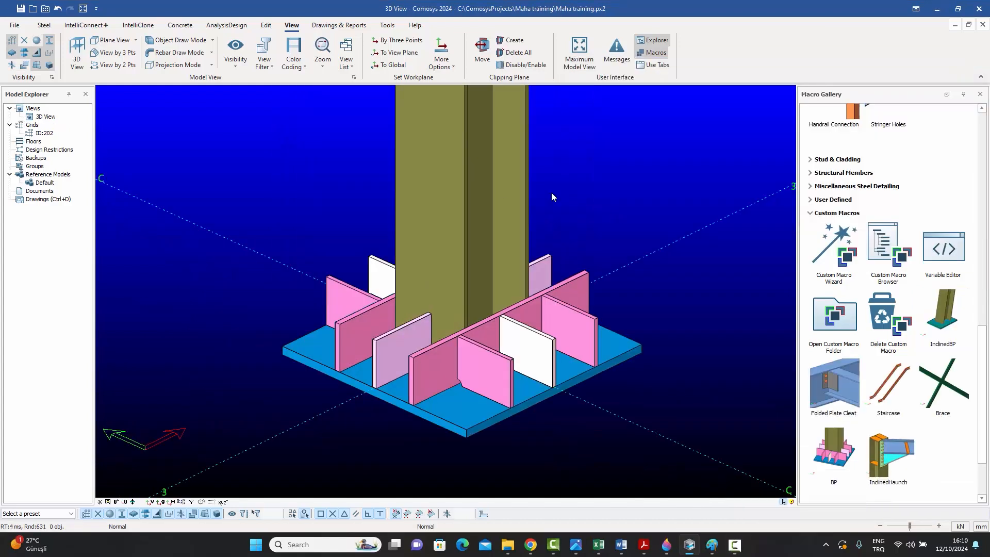
pyautogui.click(500, 187)
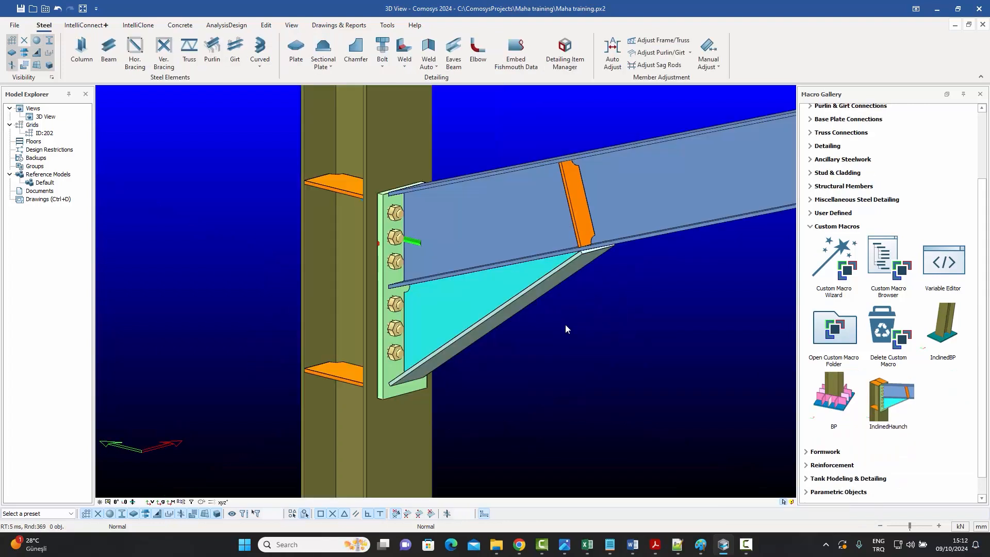
# Open the Custom Macro Browser and Variable Editor for the selected macro.
pyautogui.click(451, 302)
pyautogui.click(887, 260)
pyautogui.click(734, 341)
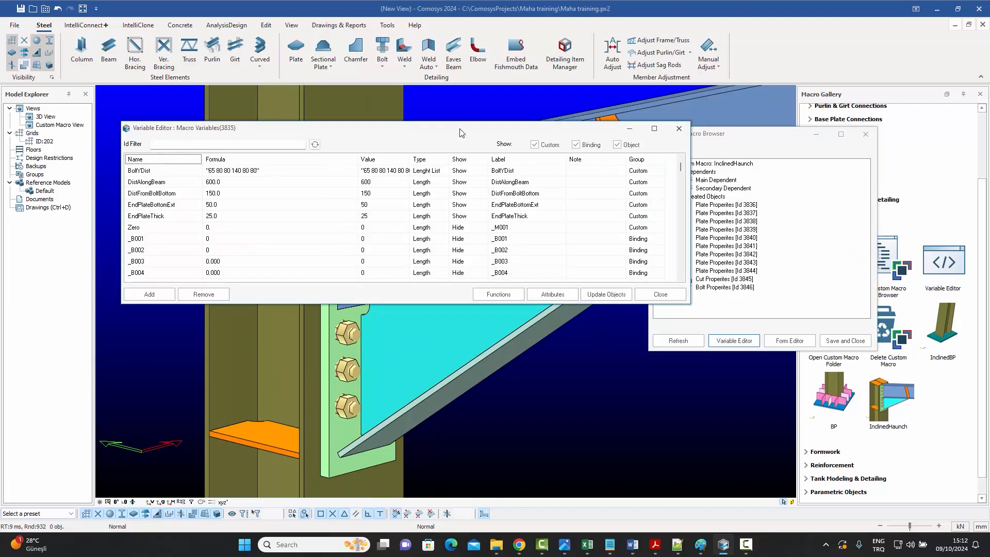
# Scroll through the InclinedHaunch variables, then close the Variable Editor and save the macro.
pyautogui.press('Down')
pyautogui.press('Down')
pyautogui.press('Down')
pyautogui.press('Down')
pyautogui.press('Down')
pyautogui.press('Down')
pyautogui.press('Down')
pyautogui.press('Down')
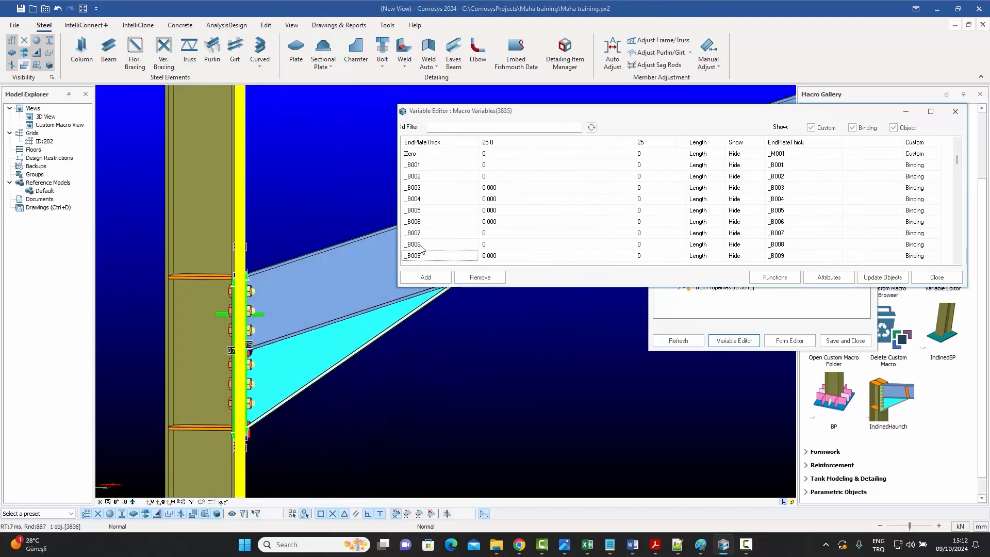
pyautogui.click(421, 248)
pyautogui.click(957, 262)
pyautogui.click(957, 261)
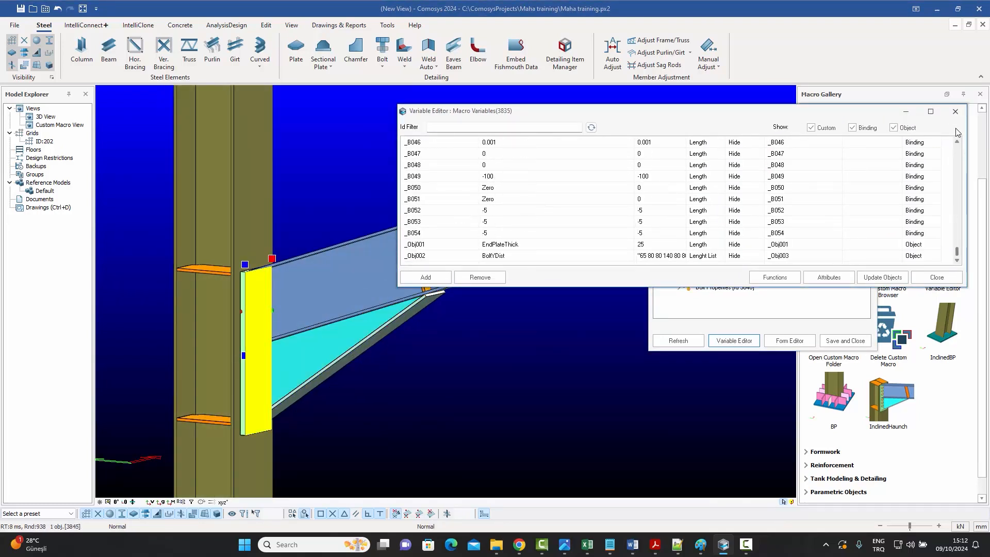
pyautogui.click(955, 112)
pyautogui.click(844, 341)
# Open the InclinedHaunch properties, set DistFromBoltBottom to 250, and confirm.
pyautogui.doubleClick(466, 302)
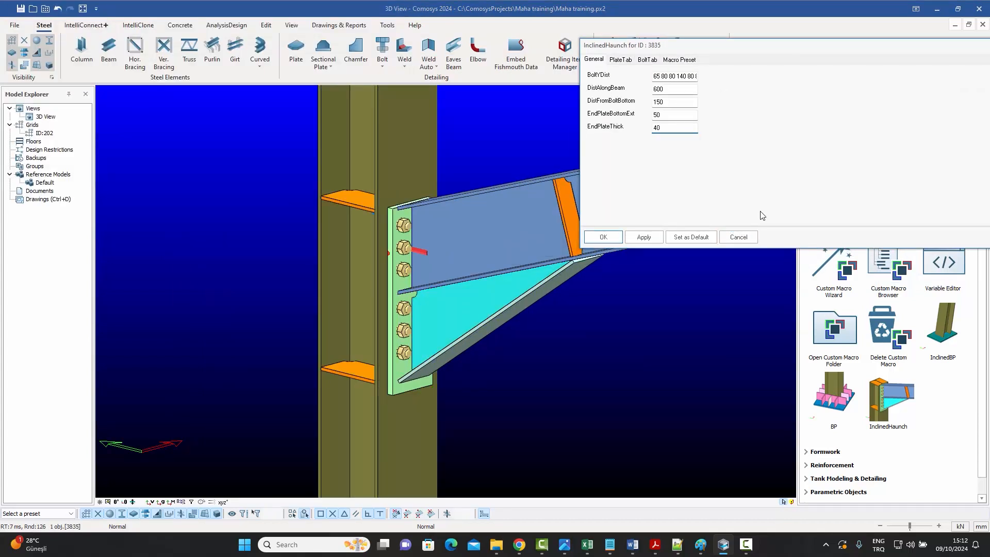
pyautogui.click(644, 236)
pyautogui.click(696, 78)
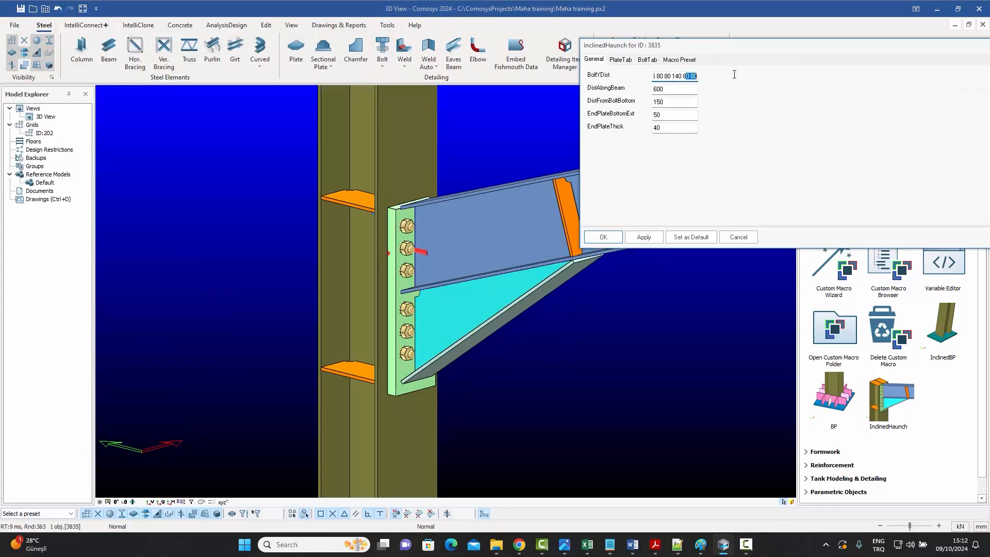
pyautogui.click(644, 237)
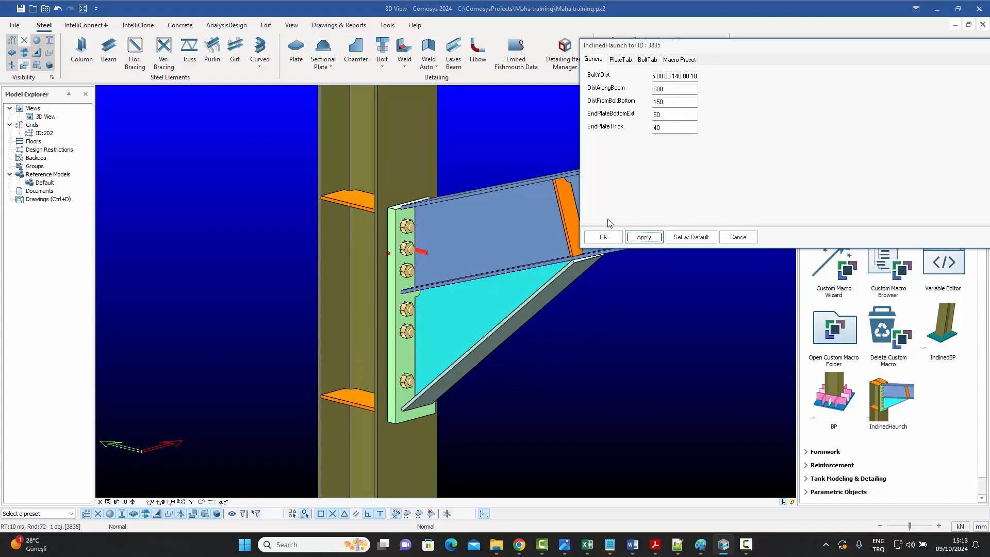
pyautogui.doubleClick(659, 101)
pyautogui.write('250')
pyautogui.click(644, 237)
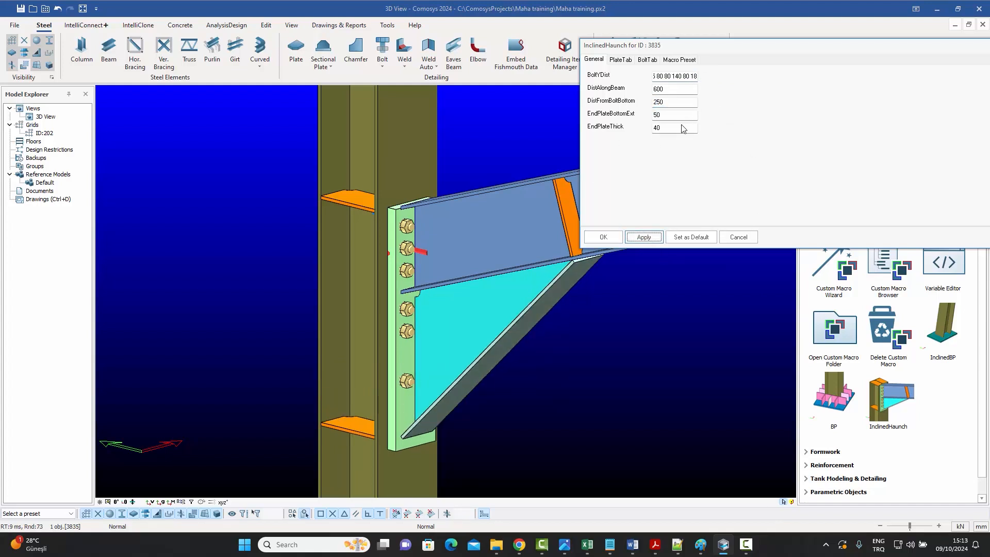
pyautogui.click(603, 237)
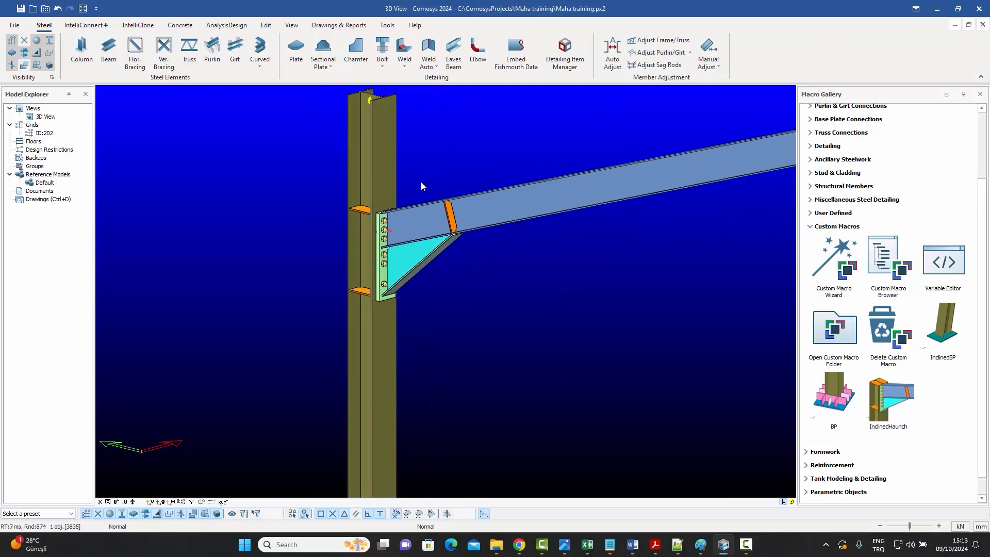
# Reopen the InclinedHaunch properties, edit one parameter value, and confirm.
pyautogui.doubleClick(385, 178)
pyautogui.click(650, 150)
pyautogui.press('BackSpace')
pyautogui.write('5')
pyautogui.click(602, 393)
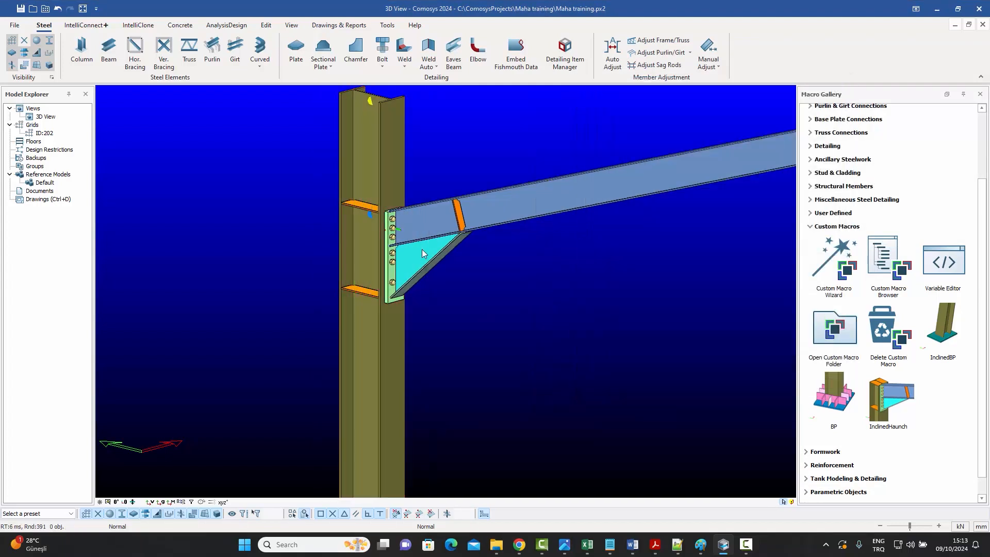
# Move the selected beam by -500 in Z twice to test the haunch connection's update.
pyautogui.click(422, 253)
pyautogui.scroll(3, 428, 242)
pyautogui.rightClick(375, 135)
pyautogui.click(505, 305)
pyautogui.click(608, 175)
pyautogui.click(607, 176)
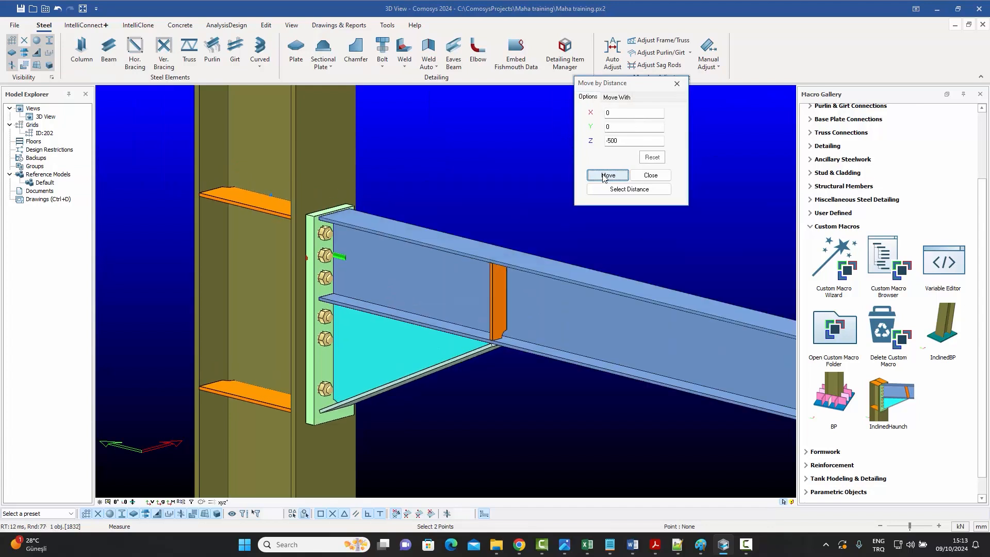
pyautogui.press('Escape')
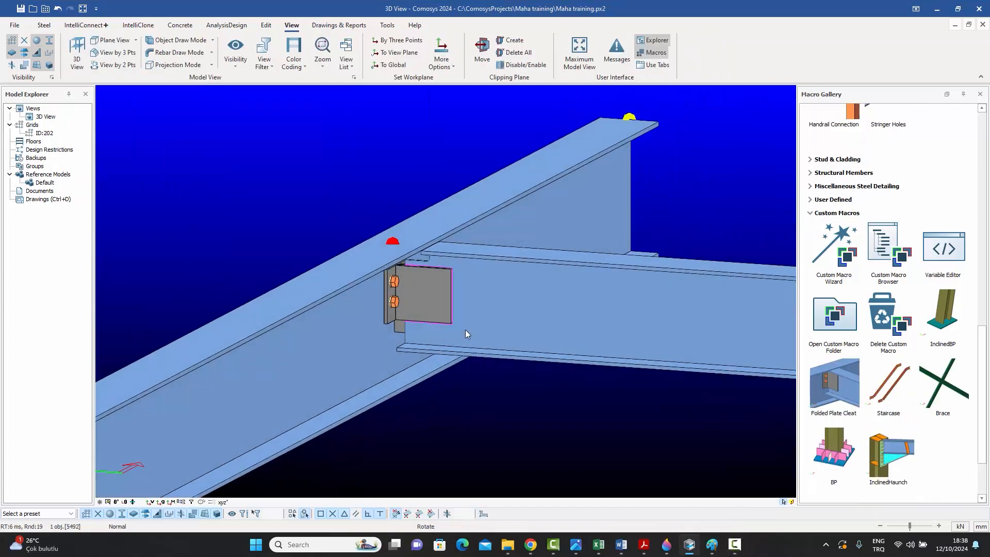
# Open the Folded Plate Cleat properties and set BeamClearance to 12.
pyautogui.moveTo(465, 334); pyautogui.dragTo(435, 309, button='middle')
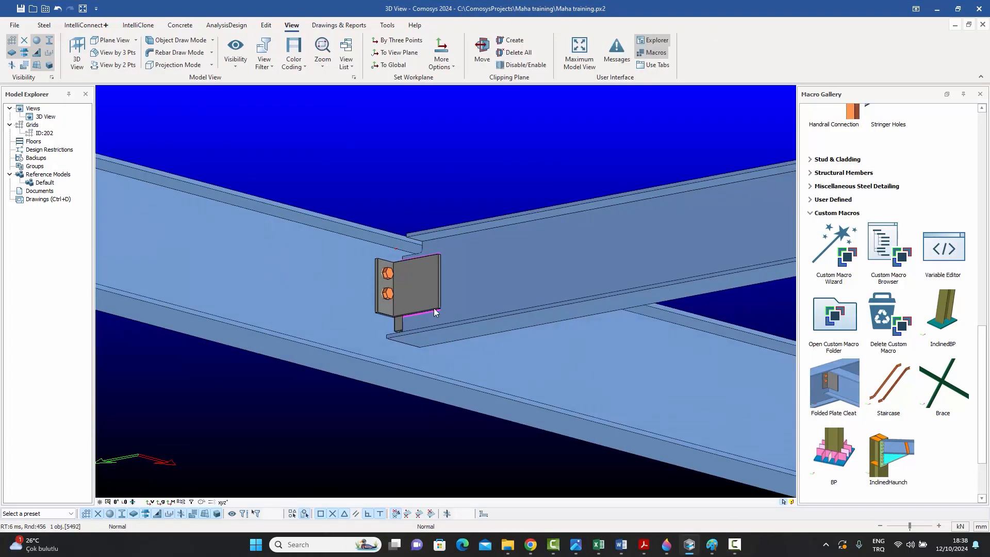
pyautogui.doubleClick(413, 289)
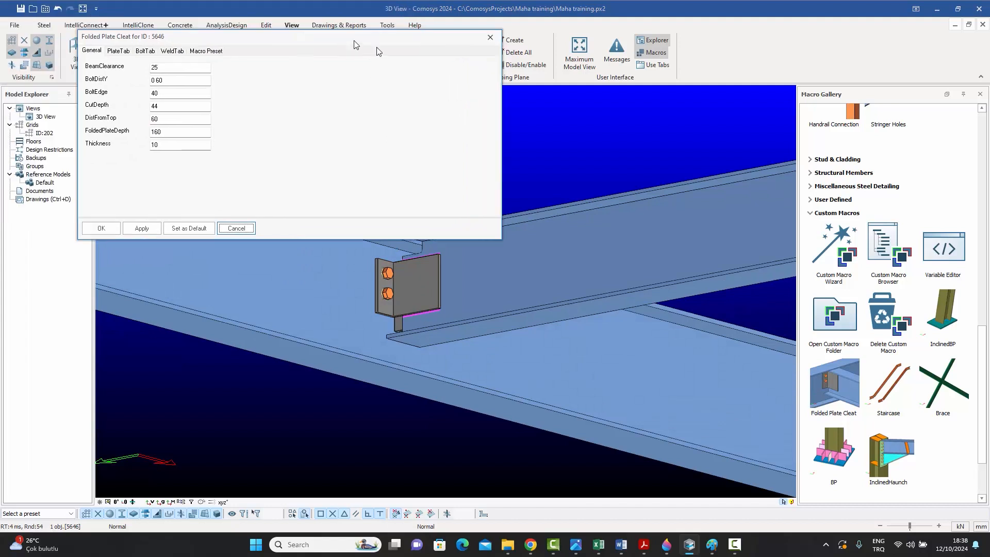
pyautogui.moveTo(354, 44); pyautogui.dragTo(789, 116)
pyautogui.doubleClick(612, 140)
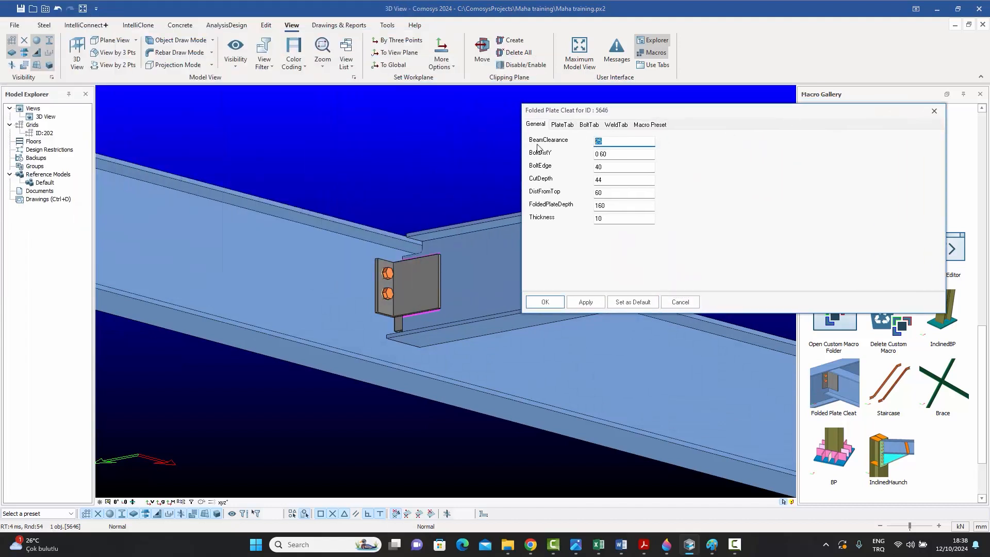
pyautogui.click(586, 303)
# Set the cleat's BoltDistY to 0 60 60 and FoldedPlateDepth to 220, and apply.
pyautogui.click(622, 159)
pyautogui.doubleClick(608, 205)
pyautogui.write('22')
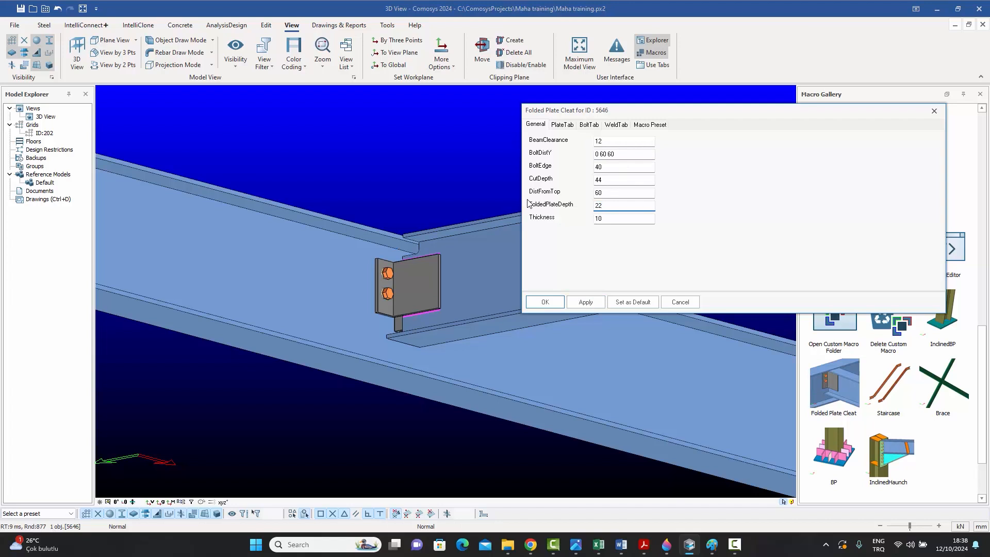
pyautogui.write('0')
pyautogui.click(585, 302)
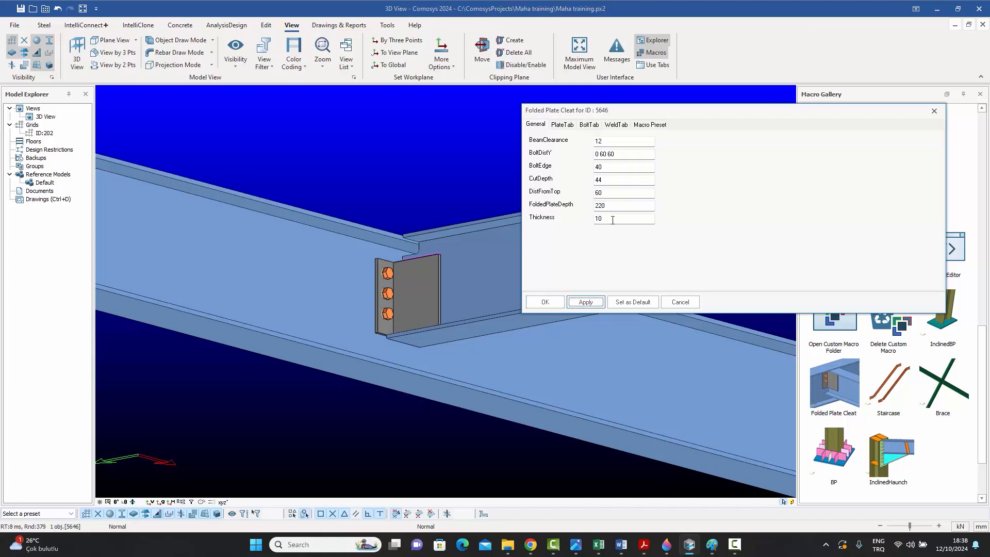
# Reopen the Folded Plate Cleat properties, set Thickness to 20, and apply.
pyautogui.click(674, 301)
pyautogui.moveTo(546, 258); pyautogui.dragTo(410, 311, button='middle')
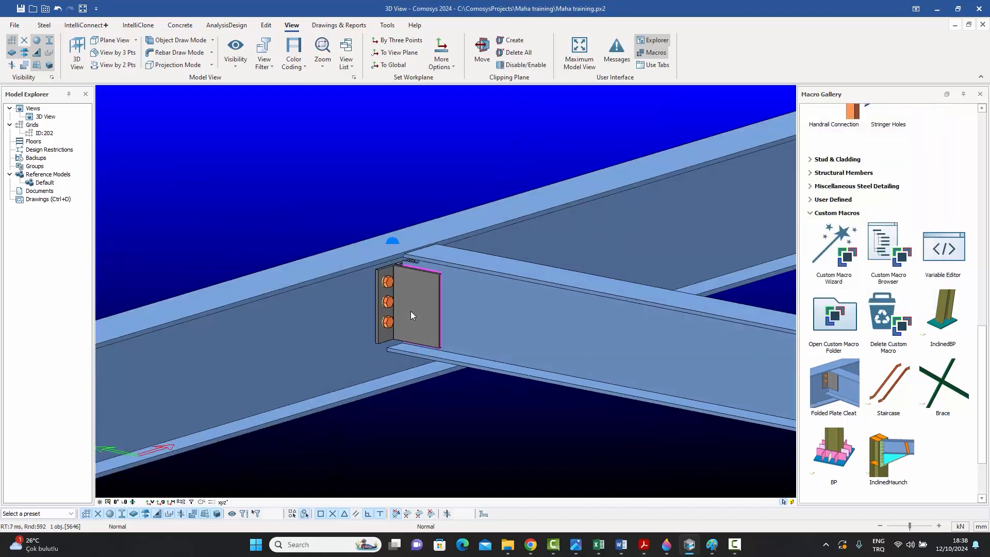
pyautogui.doubleClick(410, 310)
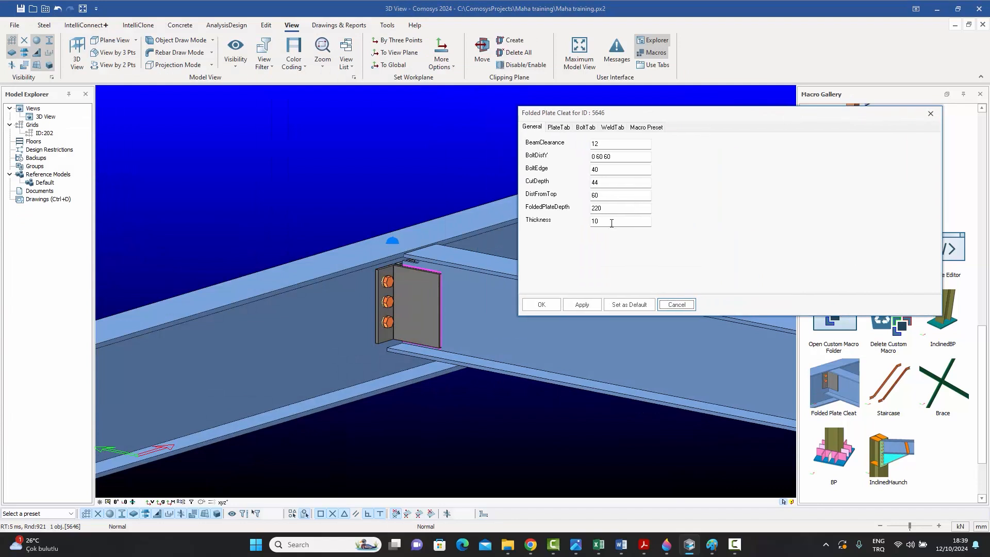
pyautogui.write('20')
pyautogui.click(581, 304)
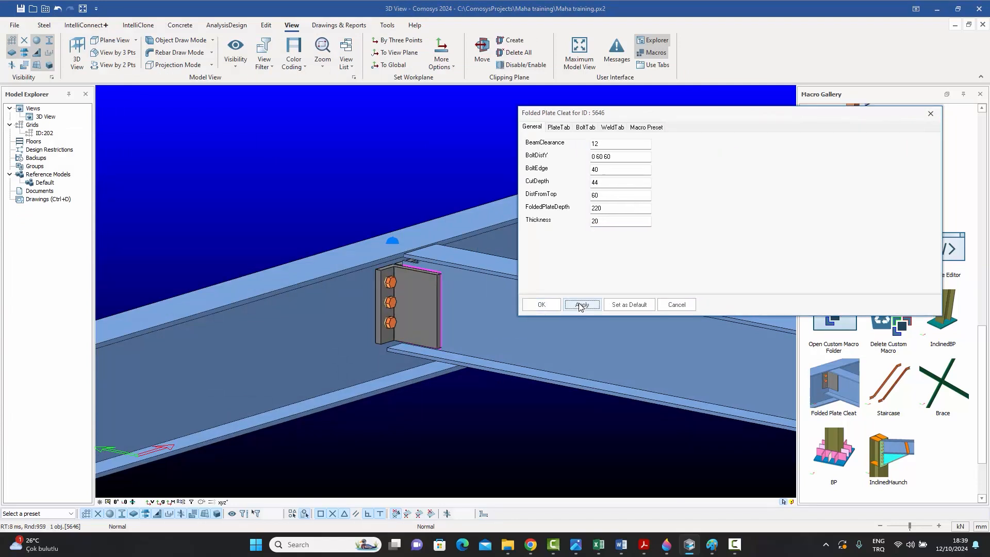
pyautogui.click(679, 306)
pyautogui.click(396, 212)
pyautogui.scroll(-3, 404, 274)
pyautogui.scroll(4, 443, 281)
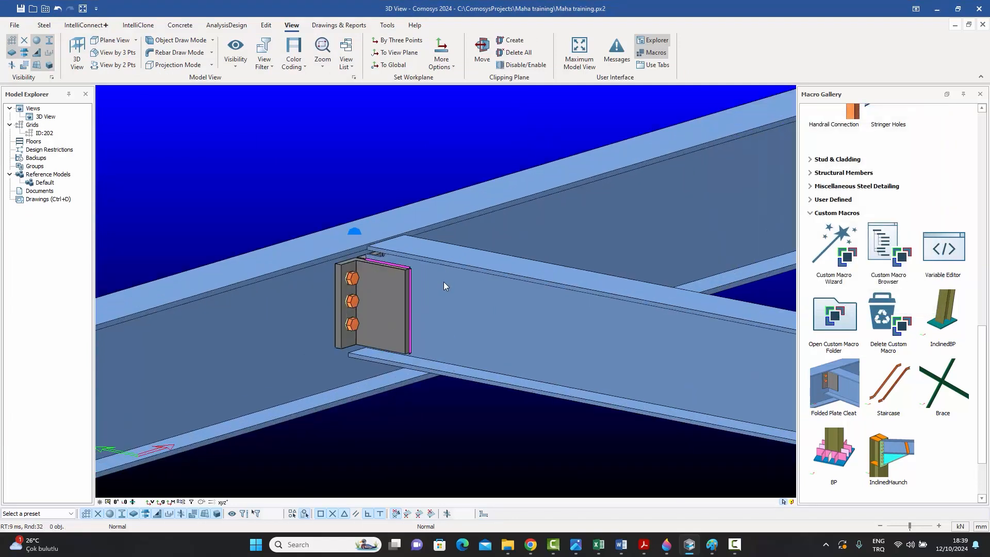
# Select the connected beam and move it 200 in X to test the fin plate connection's update.
pyautogui.scroll(-4, 443, 282)
pyautogui.click(514, 309)
pyautogui.scroll(3, 571, 308)
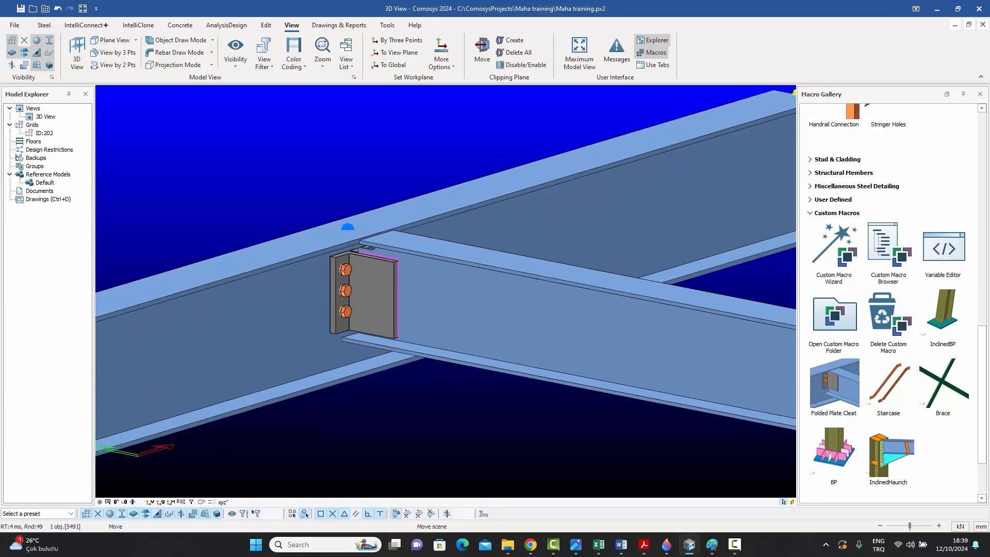
pyautogui.rightClick(267, 251)
pyautogui.moveTo(309, 420)
pyautogui.click(387, 429)
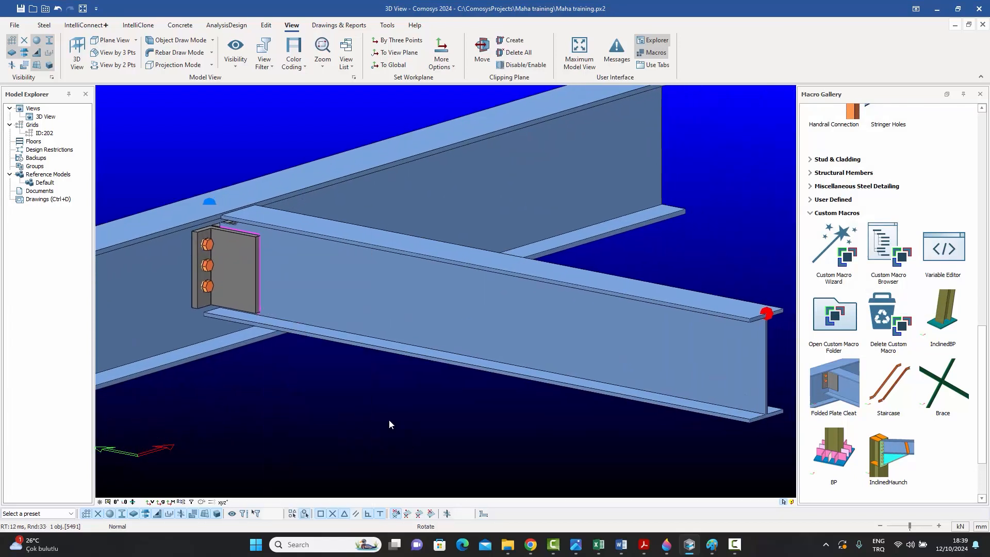
pyautogui.moveTo(104, 90); pyautogui.dragTo(23, 87)
pyautogui.write('200')
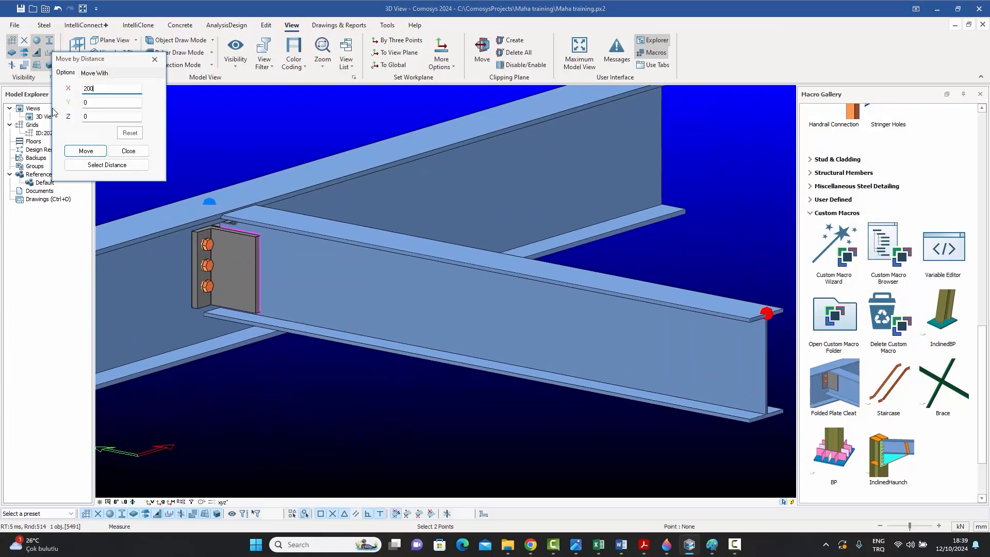
pyautogui.click(78, 151)
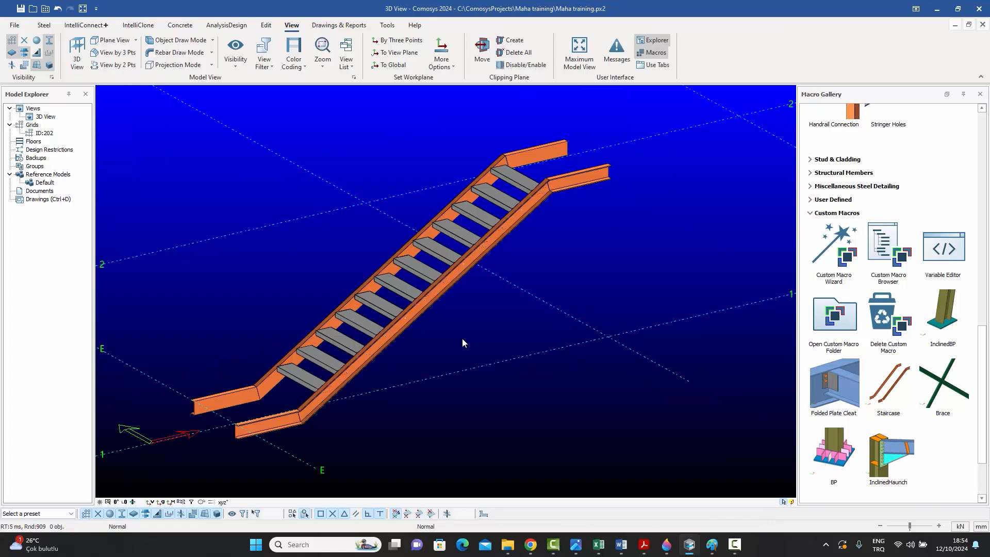
# Open the Staircase macro properties, set the lower landing dimension to 500, and apply.
pyautogui.doubleClick(401, 331)
pyautogui.moveTo(171, 10); pyautogui.dragTo(791, 203)
pyautogui.doubleClick(674, 338)
pyautogui.write('500')
pyautogui.click(685, 463)
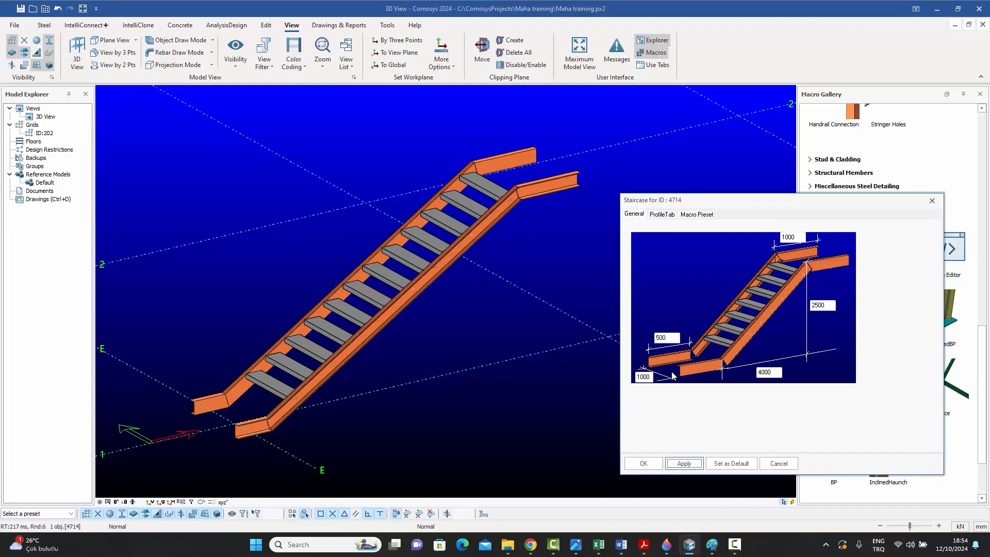
# Set the staircase's top landing length to 1500 and horizontal run to 5000.
pyautogui.doubleClick(789, 237)
pyautogui.write('1500')
pyautogui.press('Return')
pyautogui.doubleClick(773, 372)
pyautogui.write('5000')
pyautogui.press('Return')
# Set the staircase height to 3500 and bottom landing length to 1500, apply, and close the dialog.
pyautogui.doubleClick(821, 305)
pyautogui.write('3500')
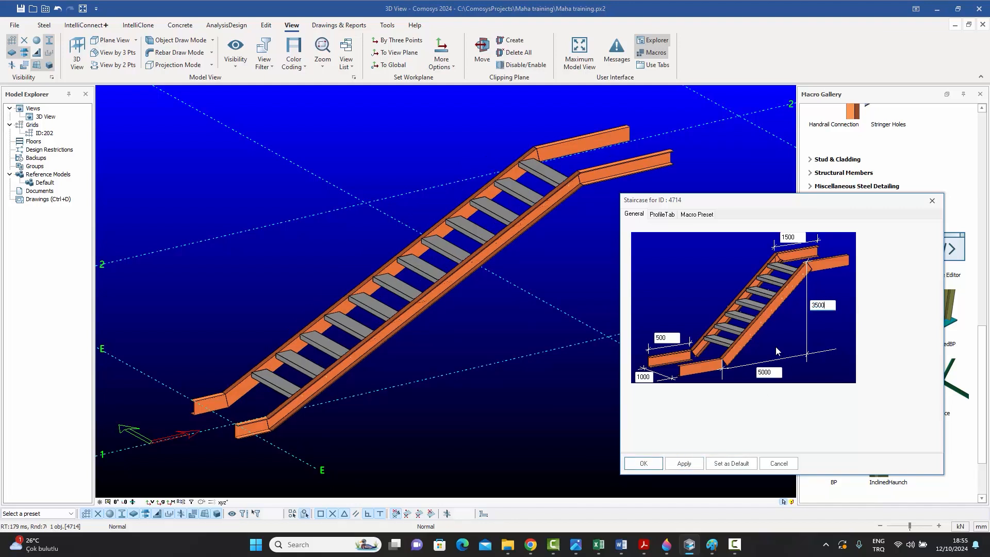
pyautogui.press('Return')
pyautogui.doubleClick(651, 377)
pyautogui.write('1500')
pyautogui.press('Return')
pyautogui.click(684, 463)
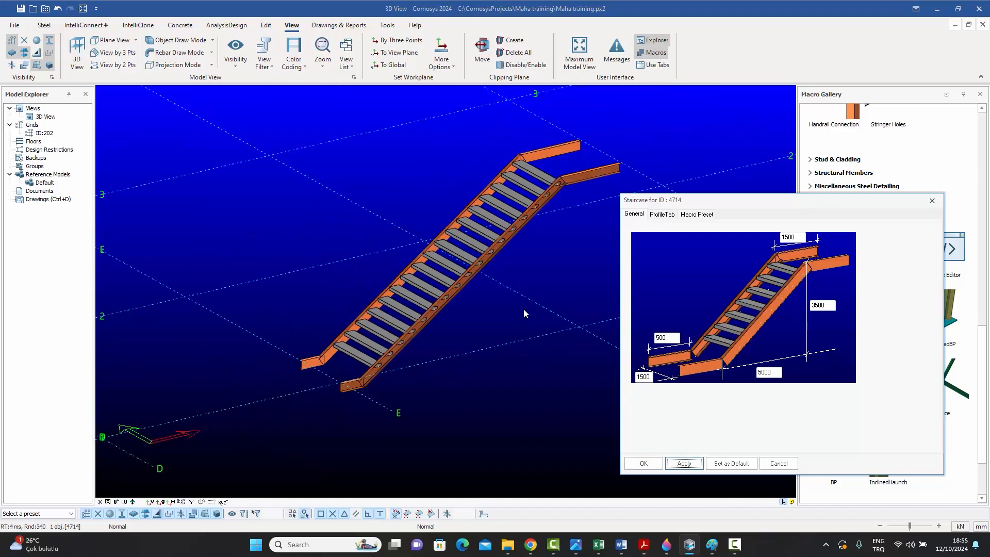
pyautogui.click(778, 463)
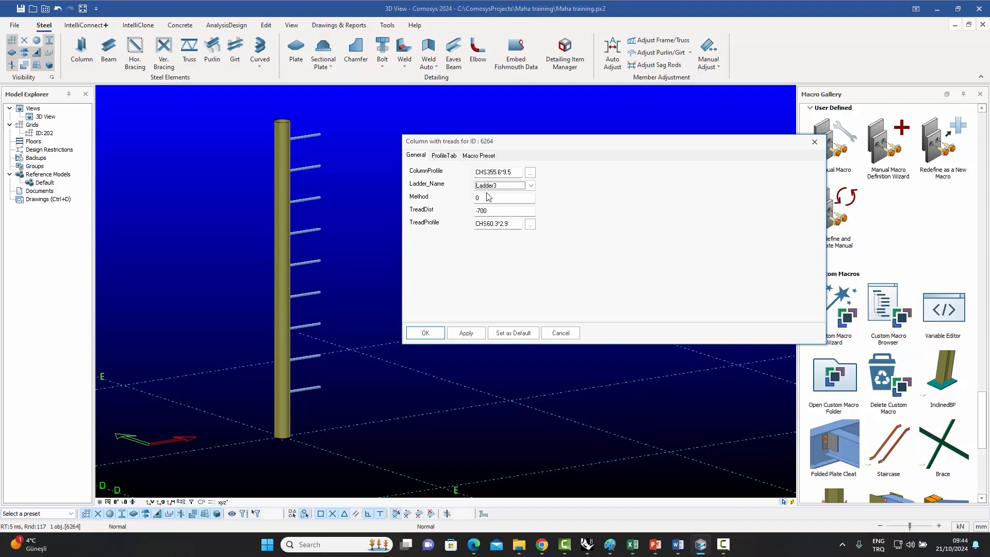
# Change the Column with treads ColumnProfile to CHS76.1*2.3 and apply.
pyautogui.click(530, 173)
pyautogui.click(595, 352)
pyautogui.doubleClick(594, 352)
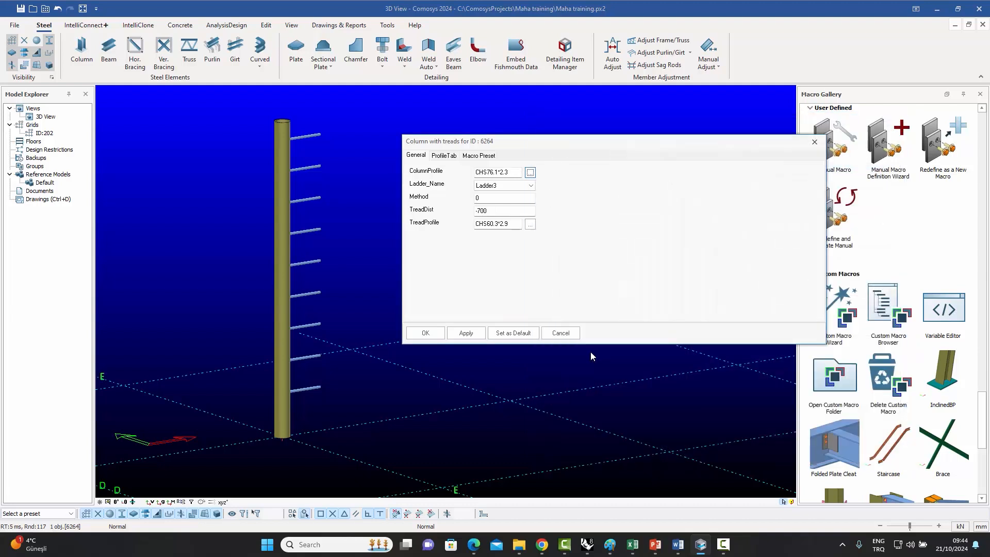
pyautogui.click(465, 332)
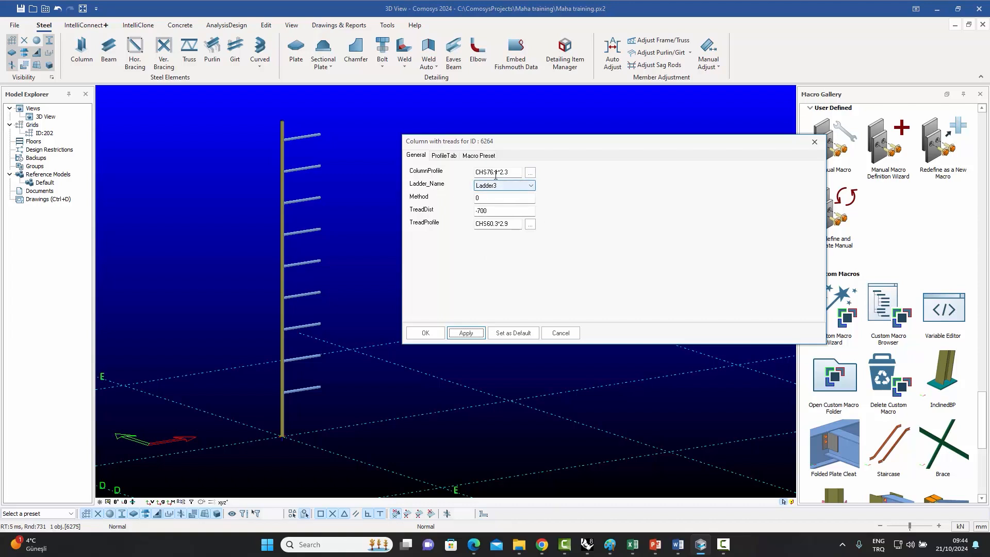
# Open the LadderTypes.txt file table behind the Ladder_Name options to inspect the ladder definitions.
pyautogui.click(531, 185)
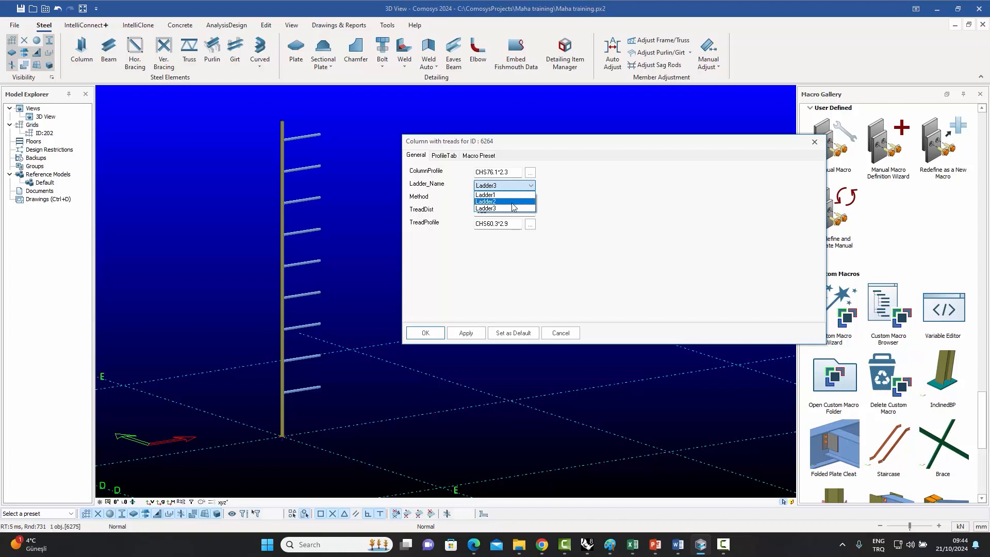
pyautogui.click(590, 197)
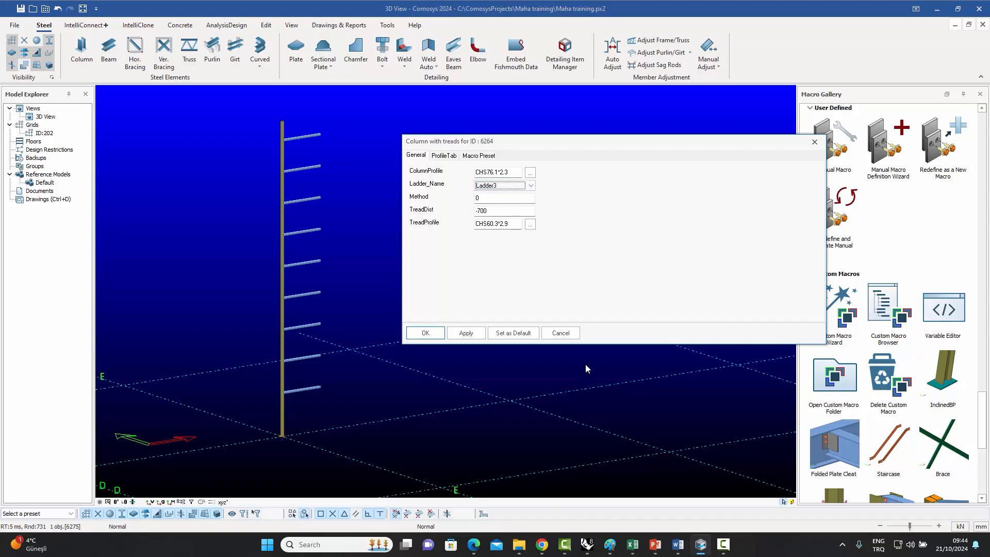
pyautogui.moveTo(519, 542)
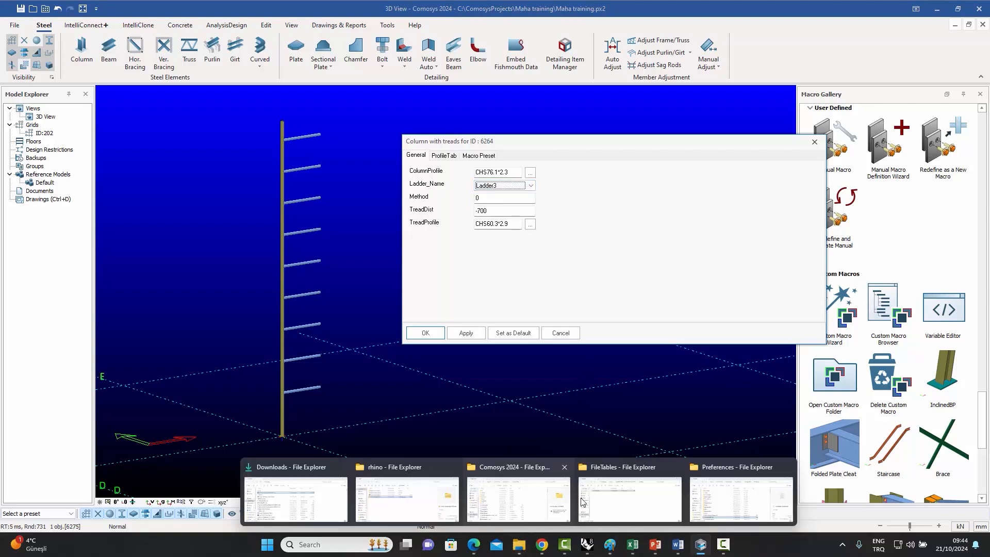
pyautogui.click(619, 502)
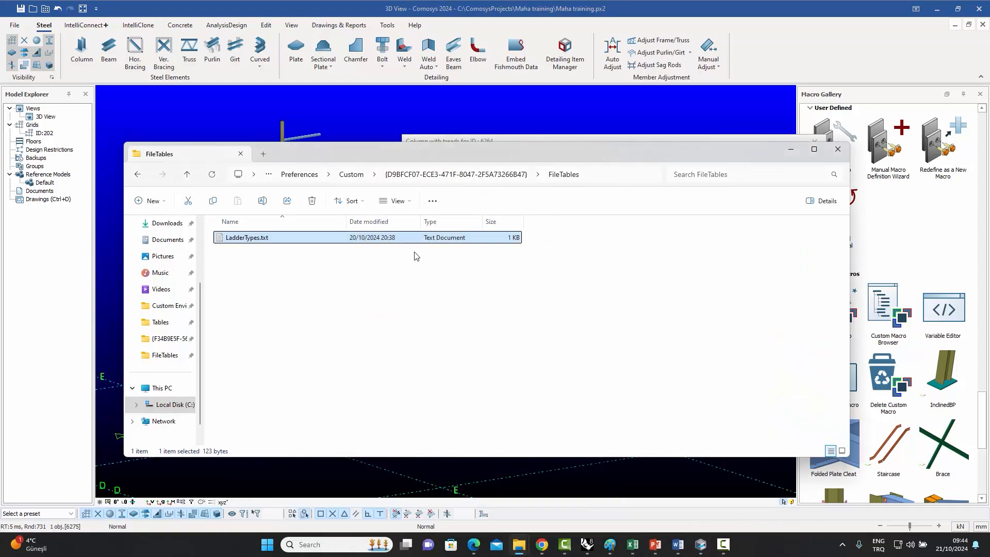
pyautogui.doubleClick(251, 242)
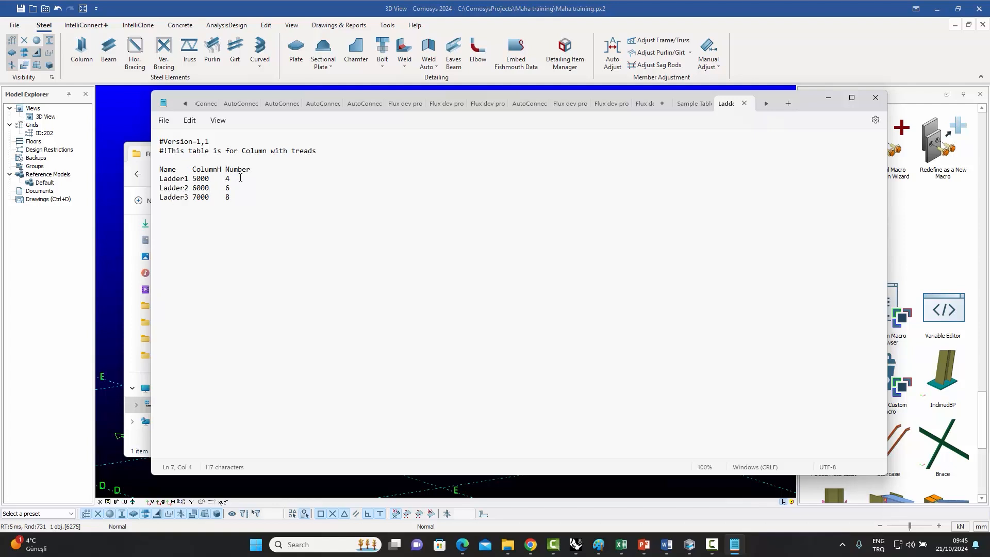
pyautogui.click(875, 97)
# Set Ladder_Name to Ladder1 and apply.
pyautogui.click(790, 149)
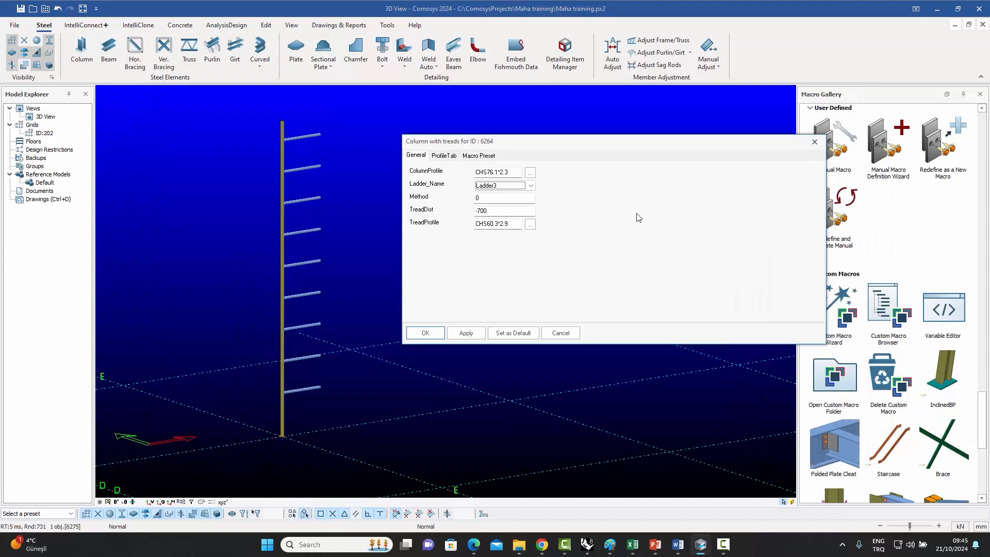
pyautogui.click(531, 186)
pyautogui.click(519, 196)
pyautogui.click(466, 333)
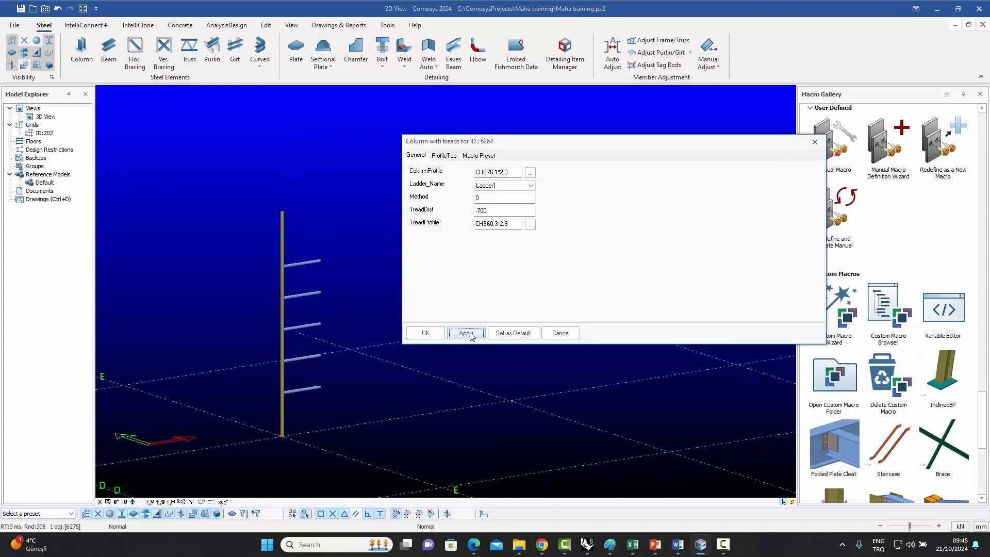
# Set Ladder_Name to Ladder2 and apply.
pyautogui.click(531, 185)
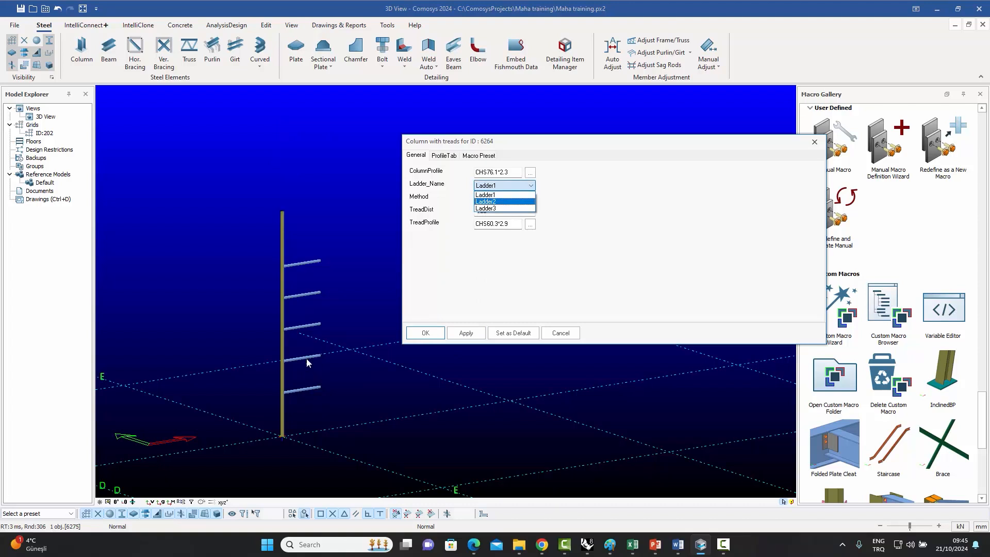
pyautogui.click(504, 201)
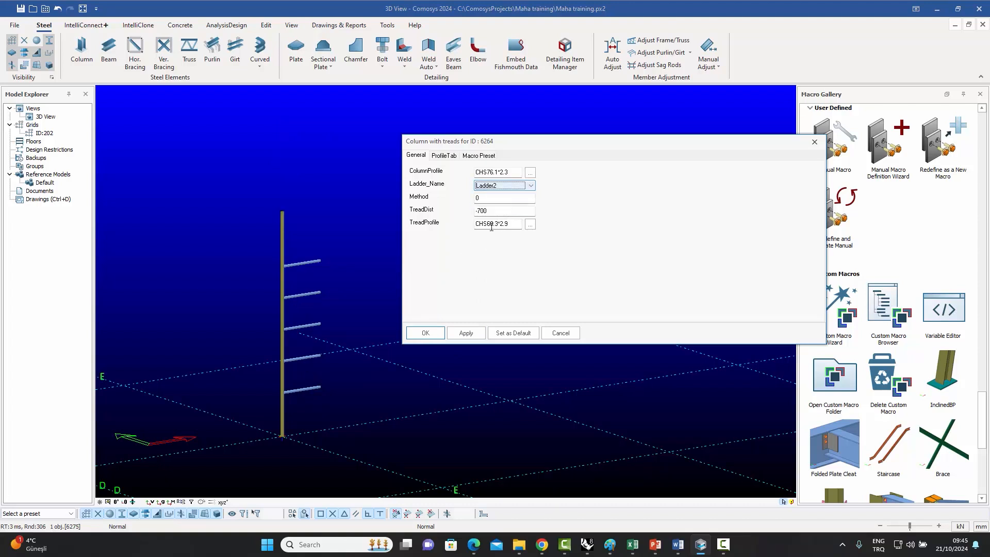
pyautogui.click(465, 333)
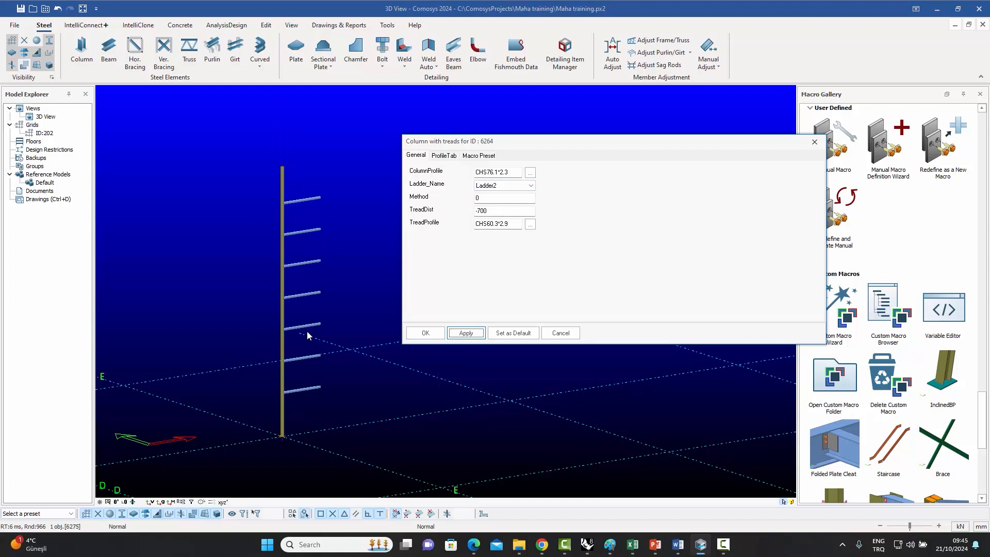
# Set Ladder_Name to Ladder3 and apply.
pyautogui.click(531, 185)
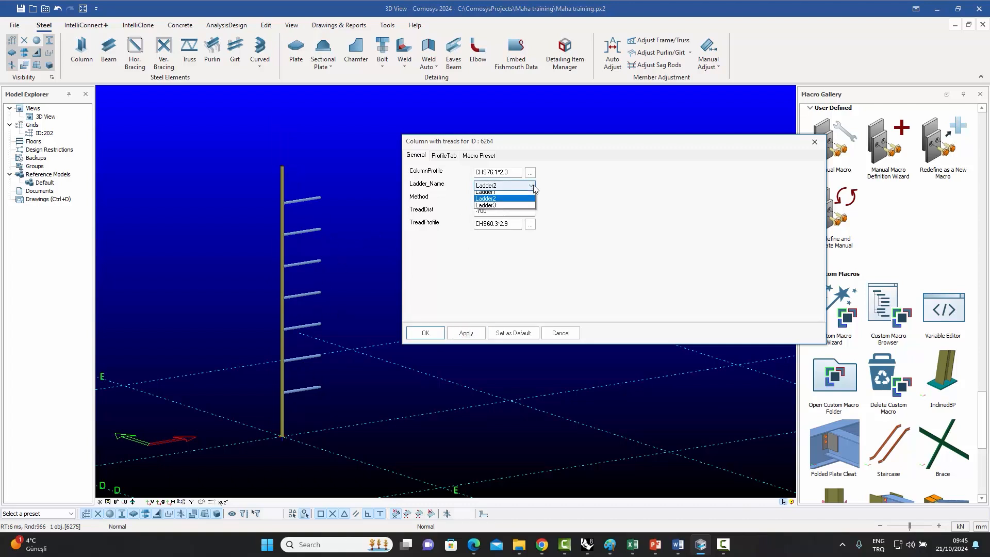
pyautogui.click(496, 208)
pyautogui.click(466, 333)
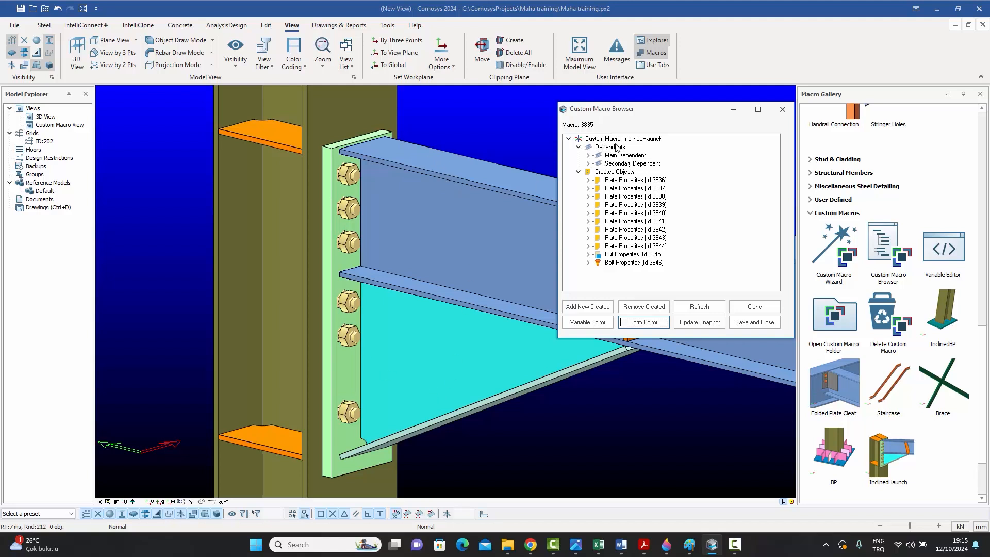
# Open the InclinedHaunch macro's Form Editor and review its BoltTab, PlateTab and General tabs.
pyautogui.click(644, 322)
pyautogui.moveTo(666, 411); pyautogui.dragTo(840, 475)
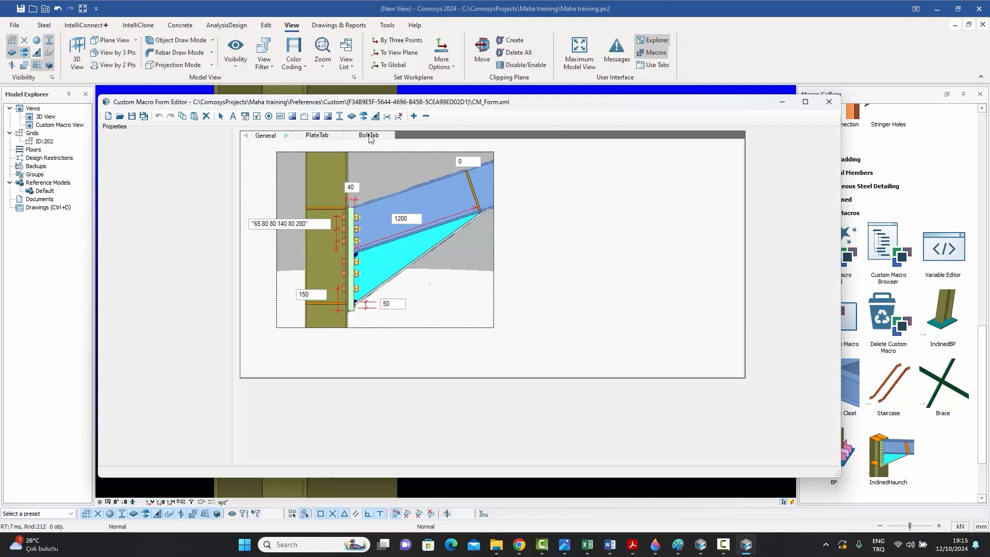
pyautogui.click(369, 135)
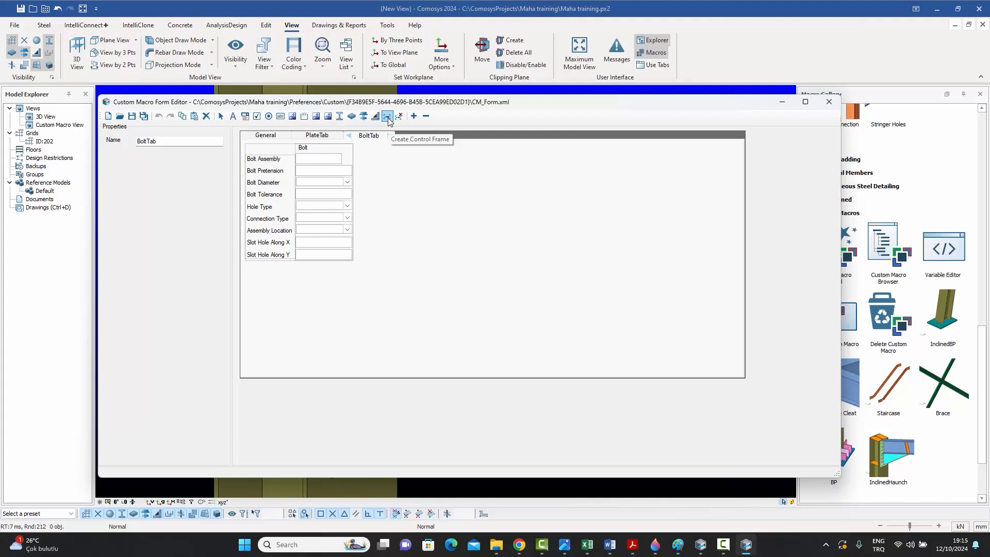
pyautogui.click(316, 137)
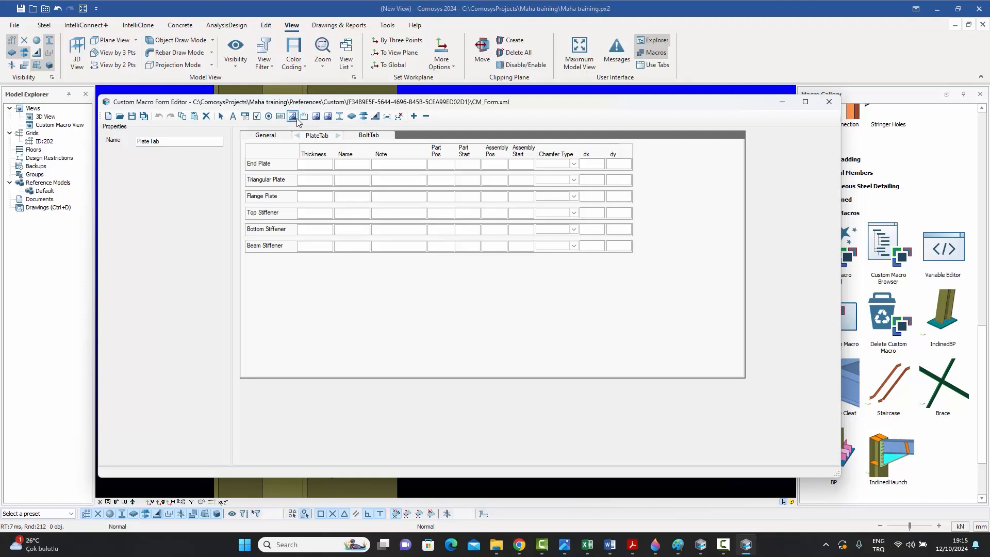
pyautogui.click(263, 138)
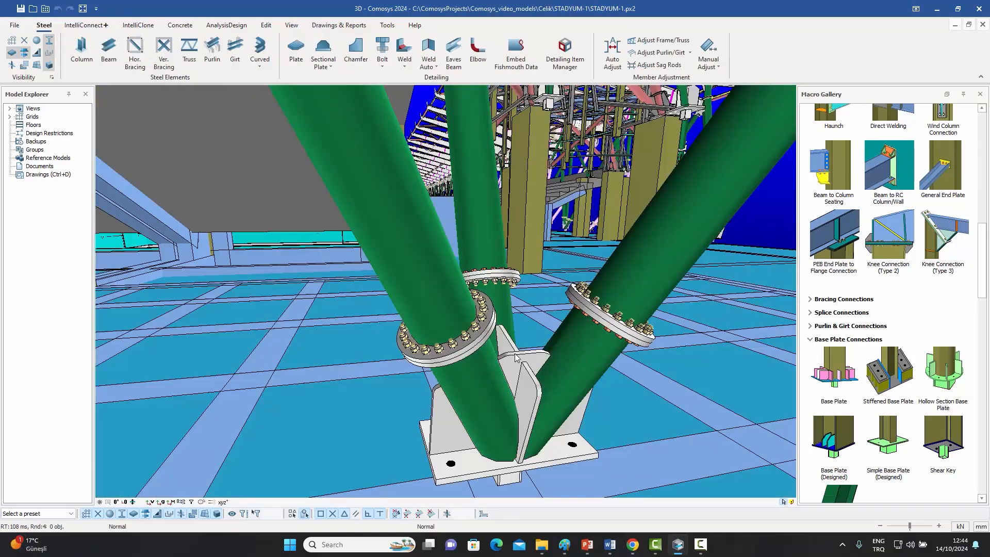
pyautogui.moveTo(514, 354); pyautogui.dragTo(732, 356, button='middle')
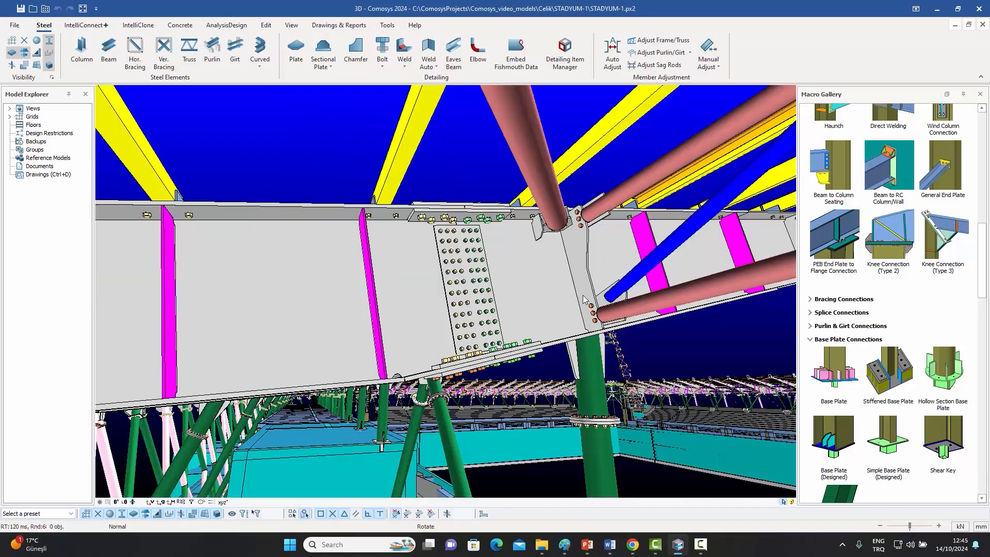
pyautogui.moveTo(584, 299); pyautogui.dragTo(360, 273, button='middle')
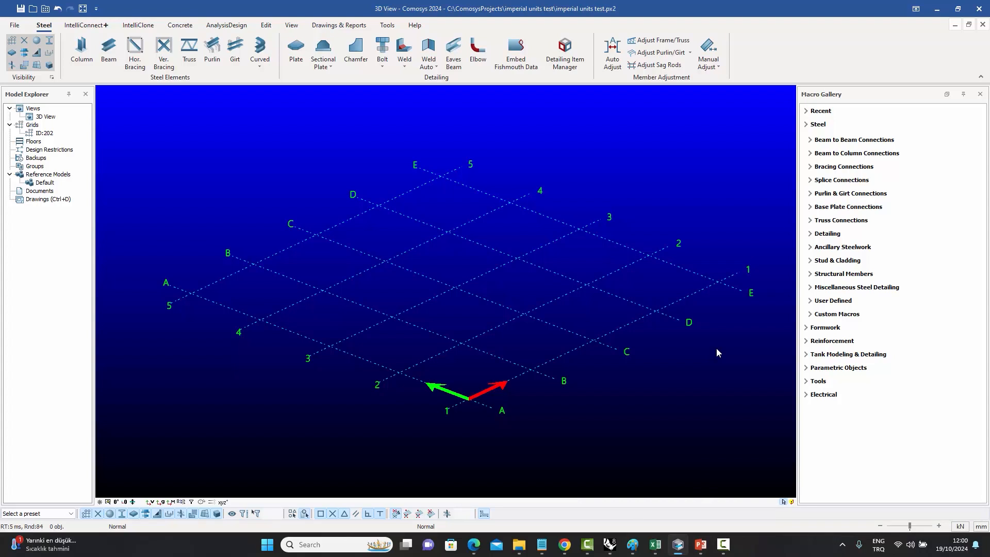
# Switch the model's length units to ft-in.
pyautogui.doubleClick(571, 352)
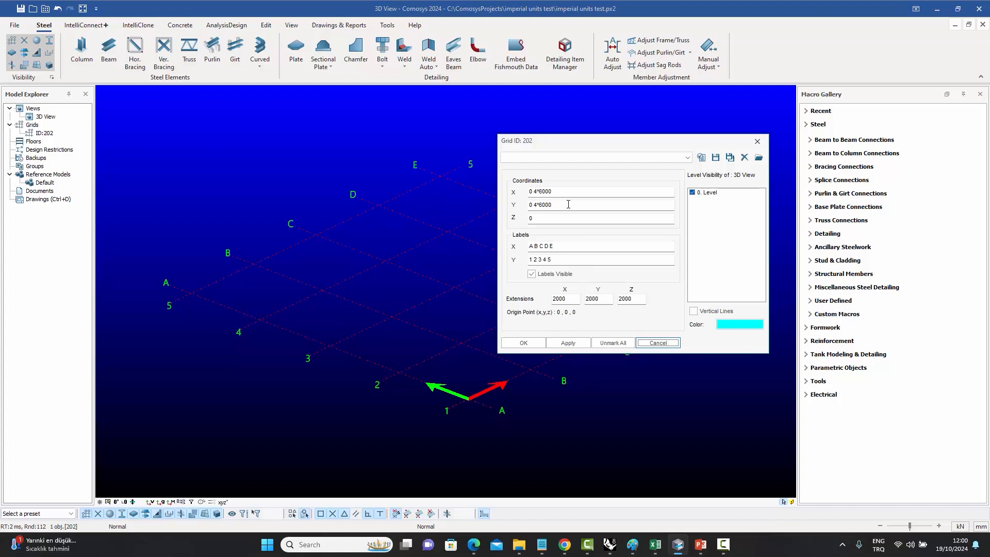
pyautogui.click(757, 142)
pyautogui.click(685, 363)
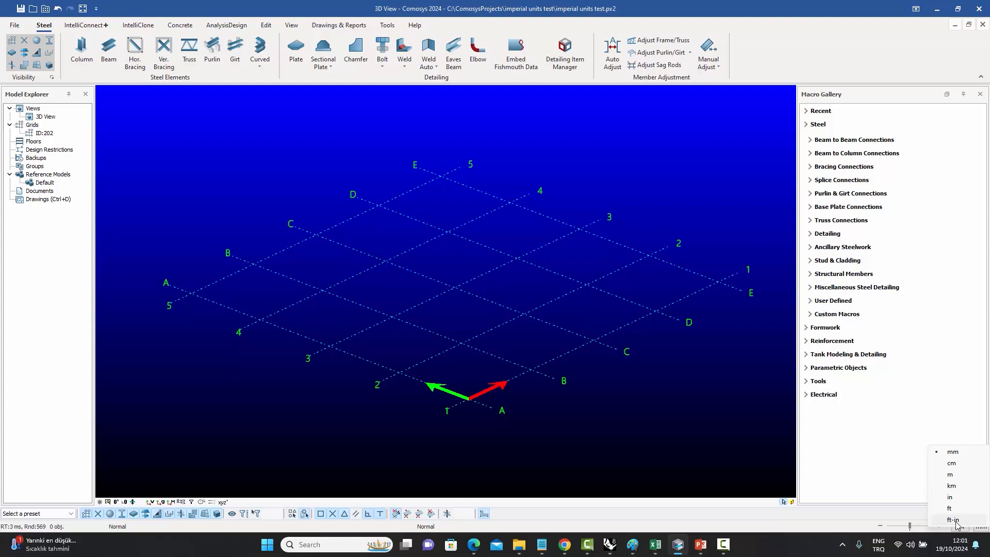
pyautogui.click(953, 519)
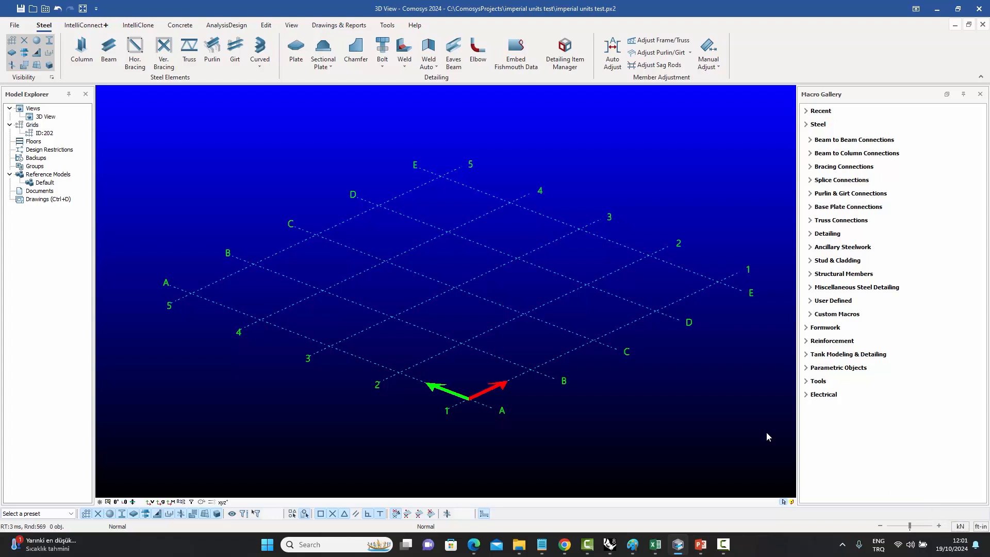
# Open the grid properties, replace part of the X coordinate spacing with 22, and confirm.
pyautogui.doubleClick(564, 354)
pyautogui.moveTo(576, 141); pyautogui.dragTo(563, 129)
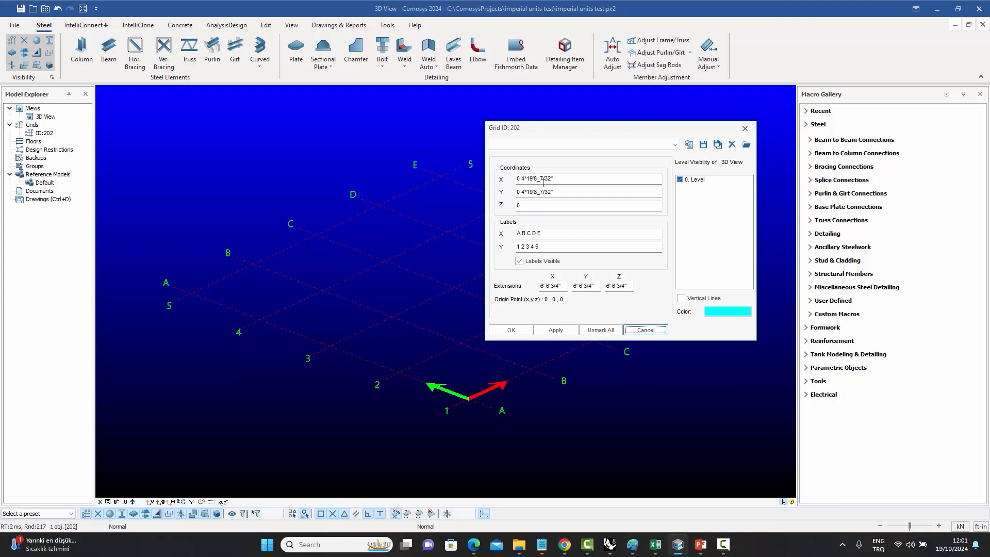
pyautogui.click(561, 179)
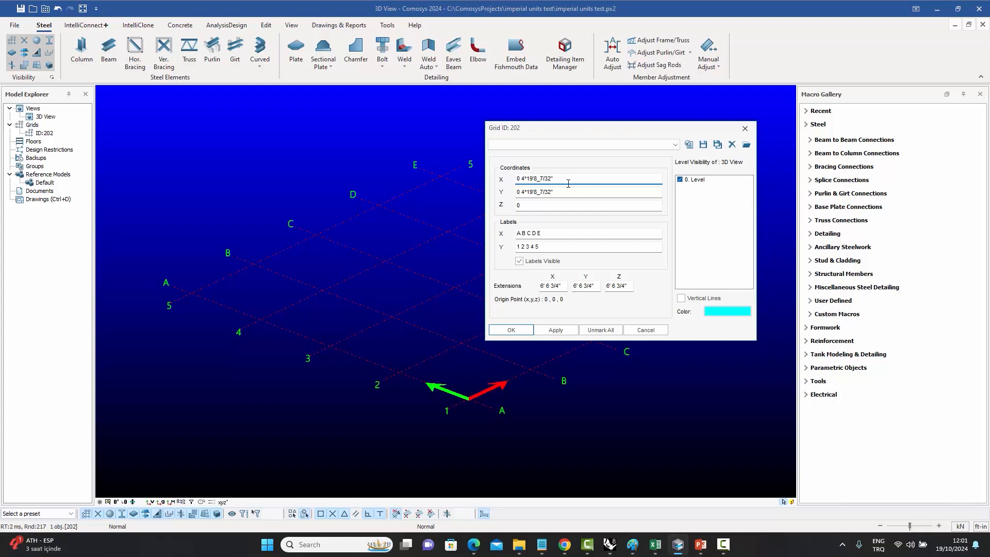
pyautogui.moveTo(527, 178); pyautogui.dragTo(589, 181)
pyautogui.write('22')
pyautogui.click(527, 332)
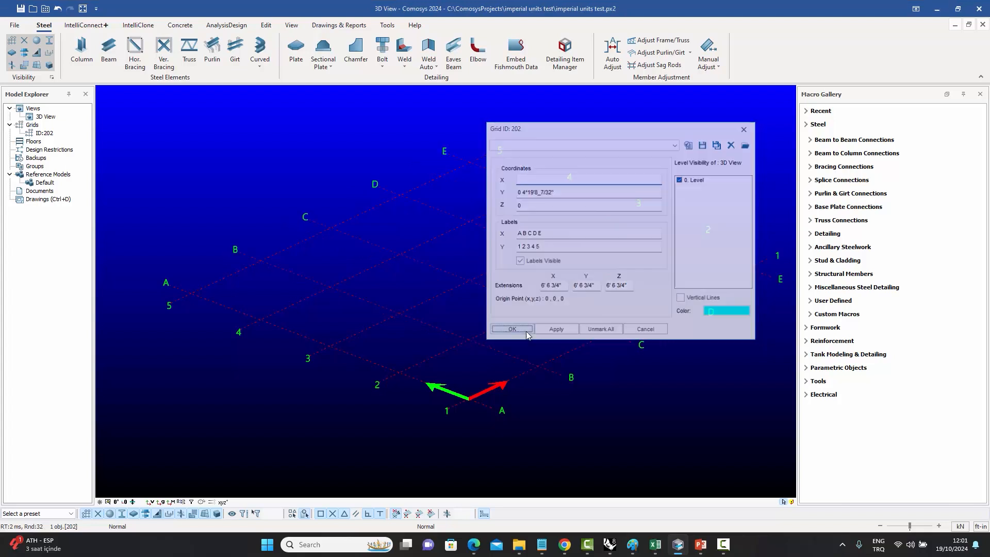
pyautogui.click(619, 417)
pyautogui.scroll(-1, 587, 390)
pyautogui.moveTo(596, 394); pyautogui.dragTo(556, 402, button='middle')
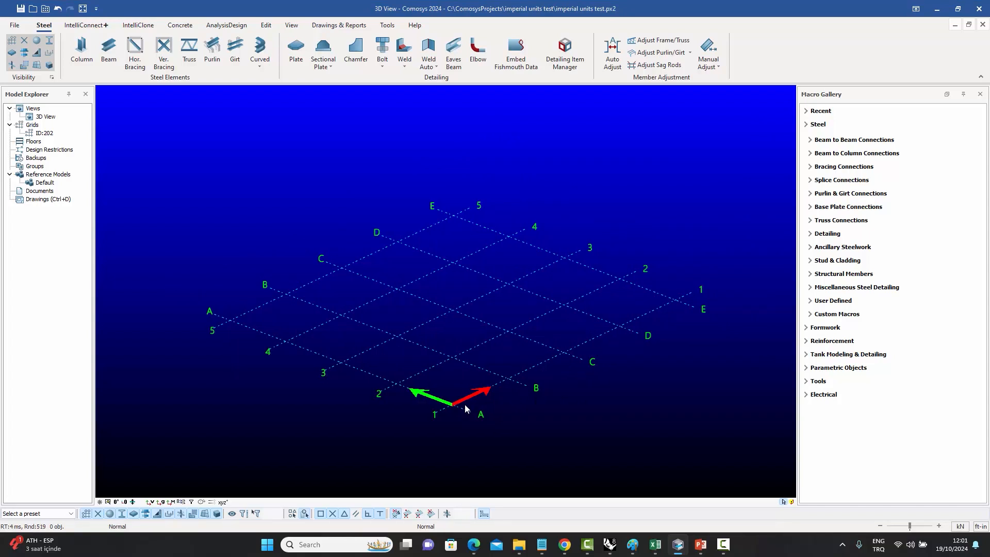
# Measure the distance between two adjacent grid lines.
pyautogui.rightClick(551, 323)
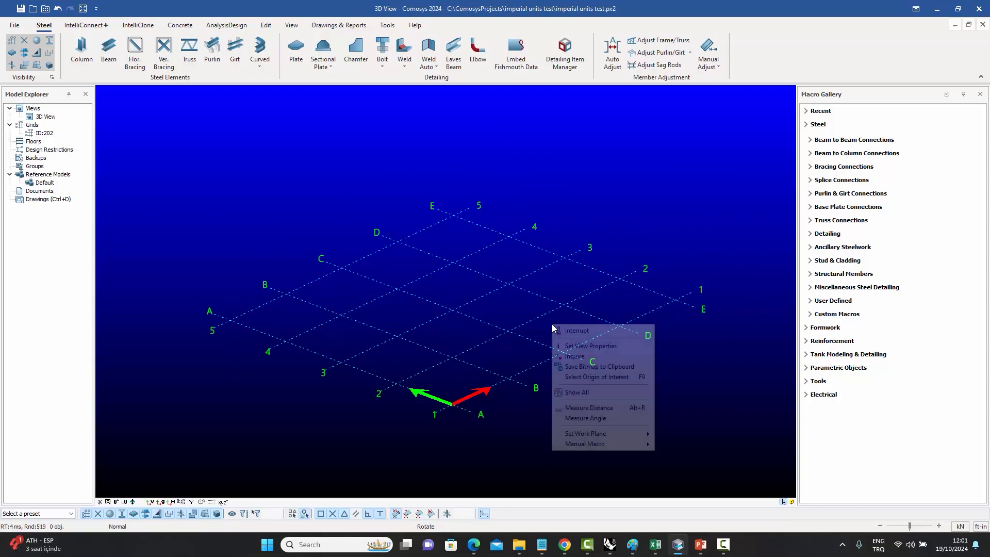
pyautogui.click(598, 407)
pyautogui.scroll(2, 581, 355)
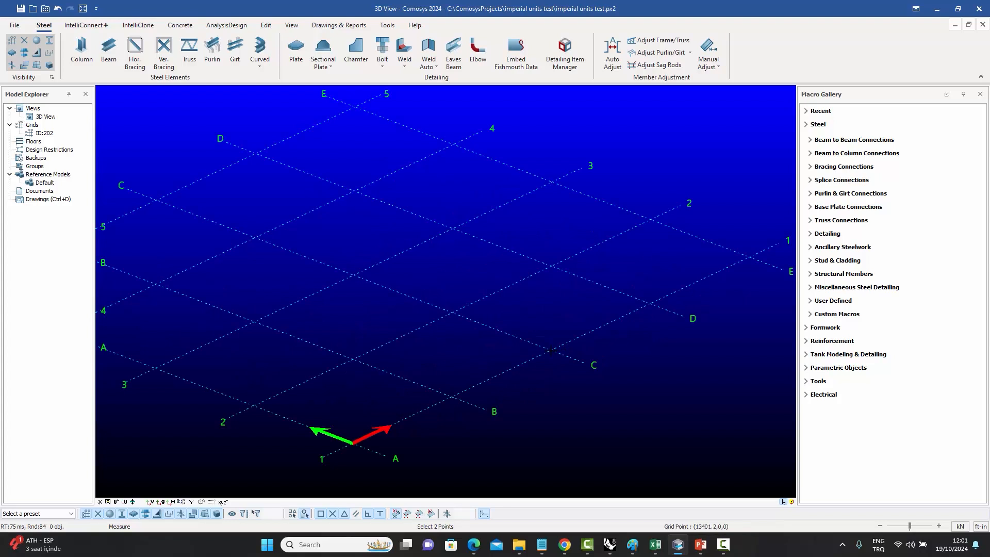
pyautogui.click(650, 301)
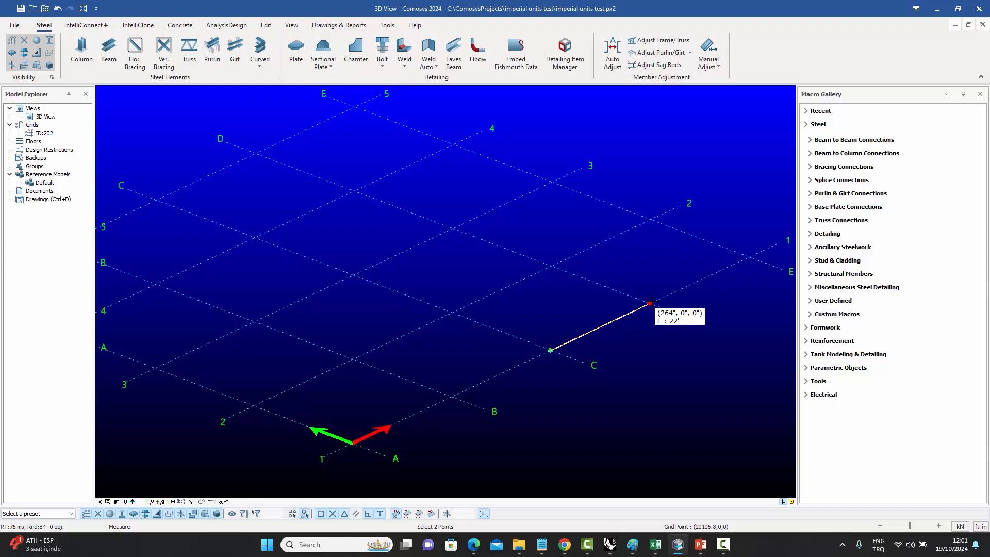
pyautogui.rightClick(565, 293)
pyautogui.click(573, 300)
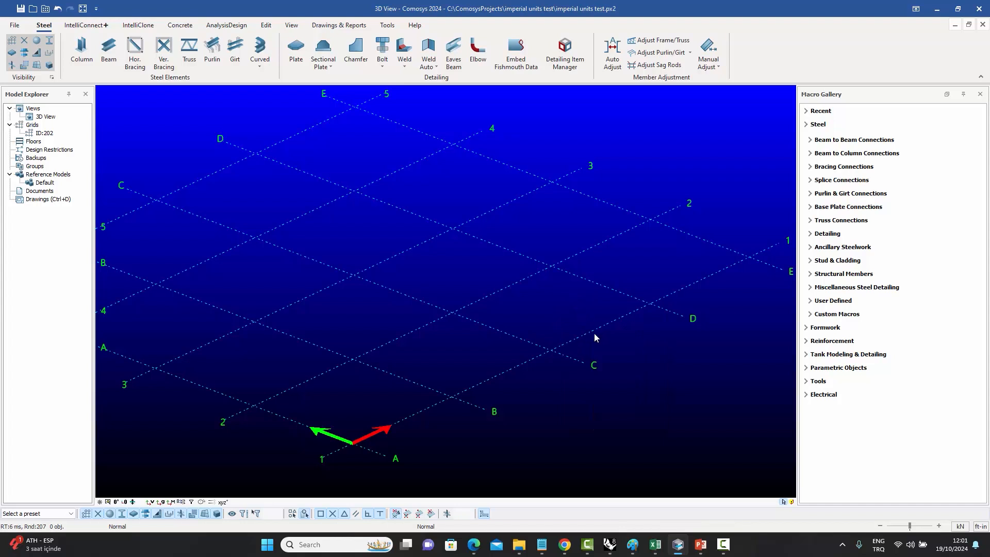
# Set the grid's Y coordinate spacing to 0 4*16' and confirm.
pyautogui.scroll(-3, 600, 340)
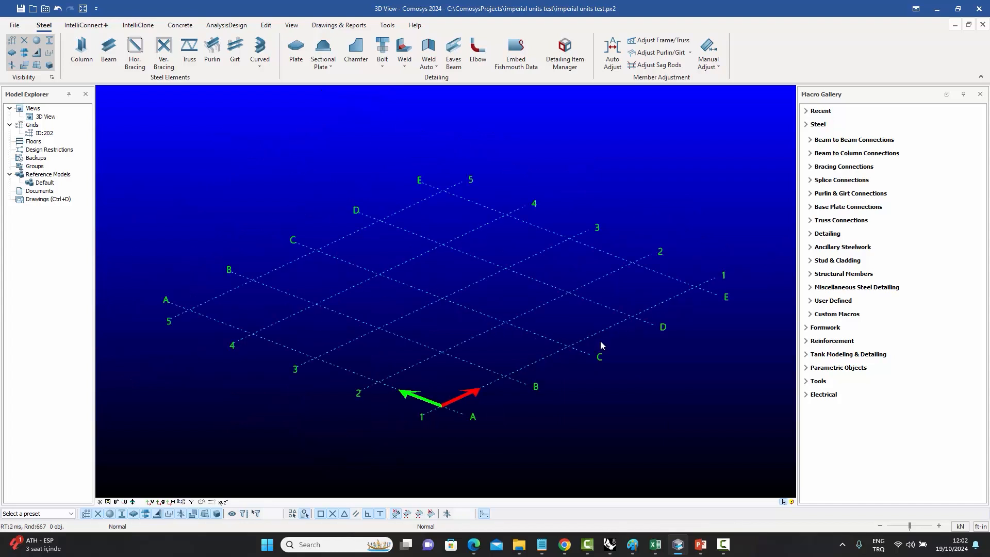
pyautogui.doubleClick(598, 332)
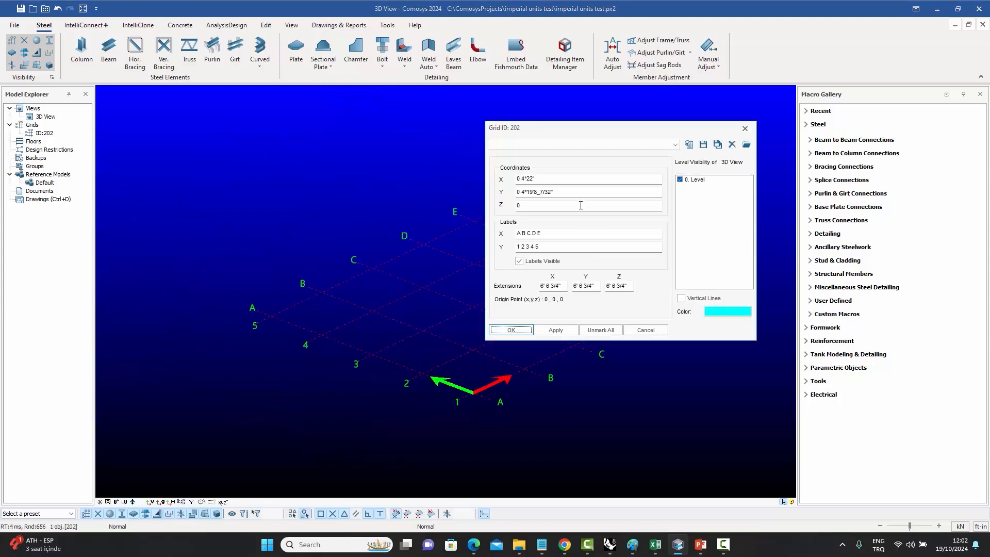
pyautogui.moveTo(526, 192); pyautogui.dragTo(635, 201)
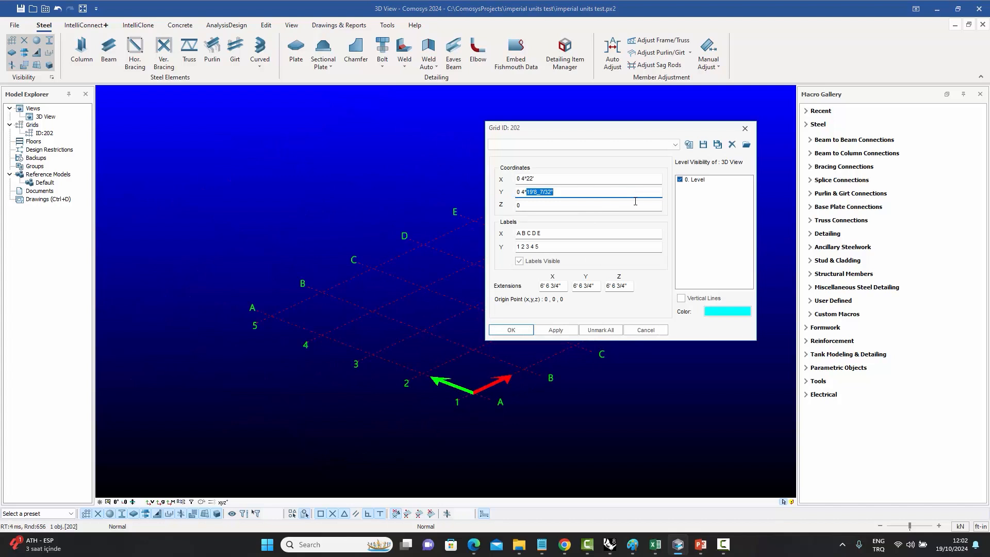
pyautogui.write('16')
pyautogui.click(513, 330)
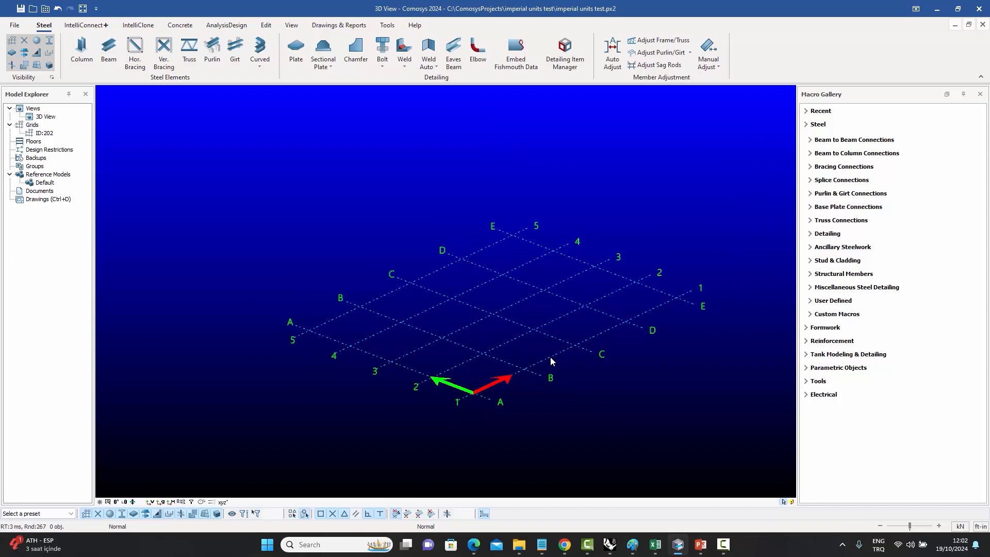
# Add 6 inches to the grid's X coordinate spacing so it reads 0 4*22'6" and confirm.
pyautogui.doubleClick(550, 357)
pyautogui.moveTo(554, 128); pyautogui.dragTo(634, 146)
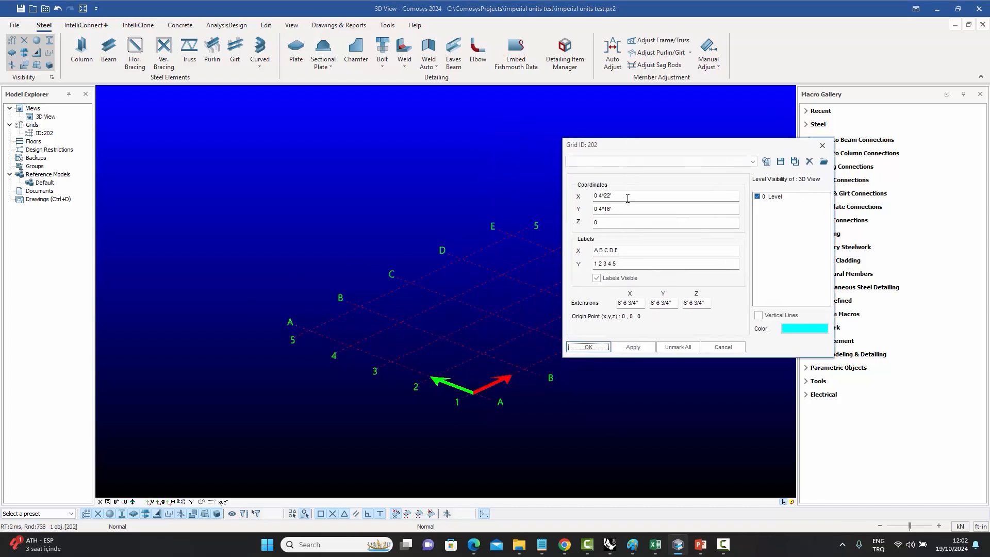
pyautogui.click(627, 197)
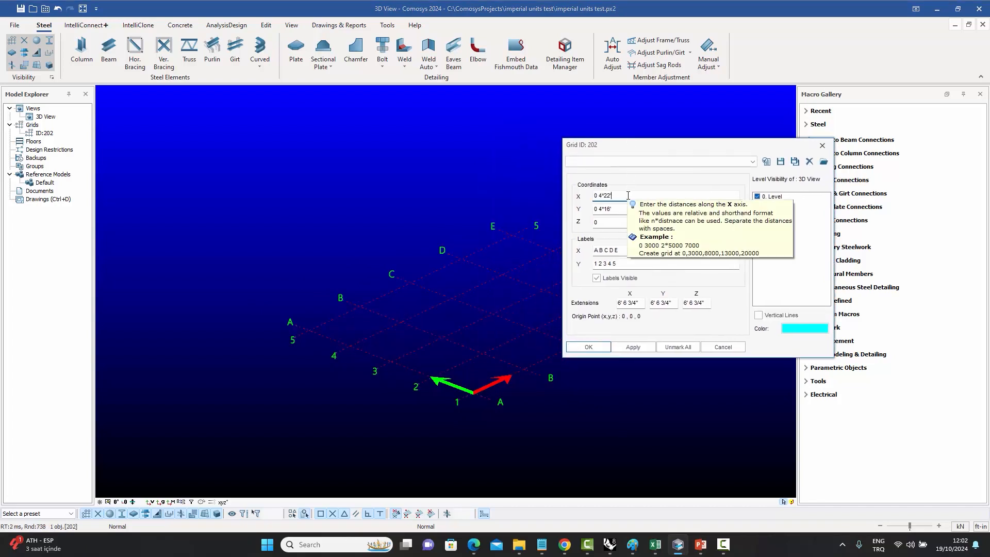
pyautogui.write("'6")
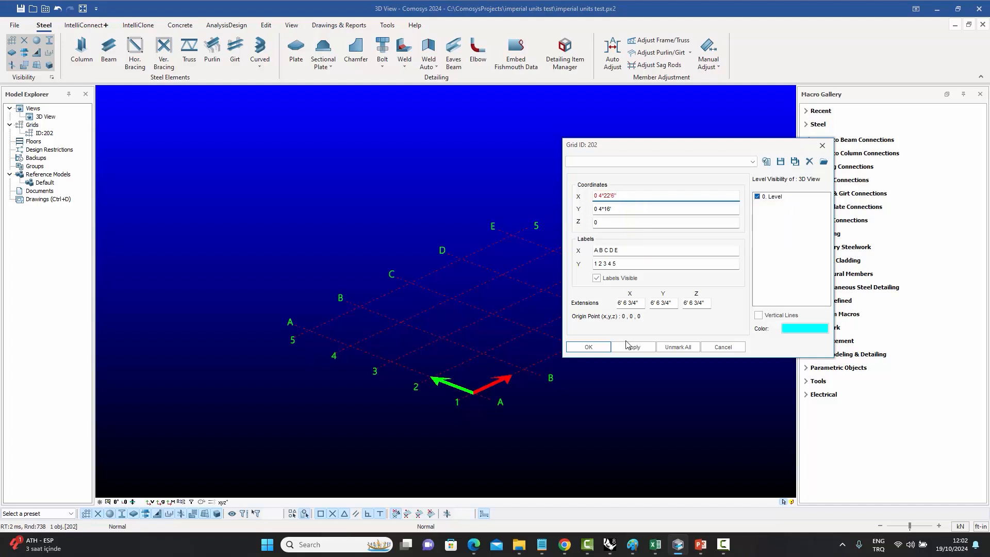
pyautogui.click(588, 348)
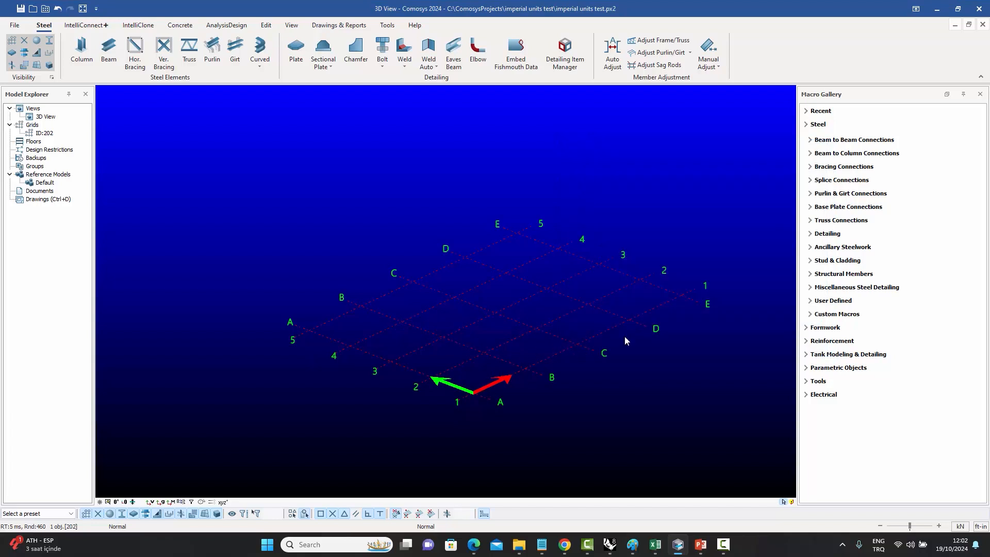
# Add a 3/8 inch fraction to the grid's X coordinate spacing so it reads 0 4*22'6_3/8" and confirm.
pyautogui.doubleClick(602, 333)
pyautogui.moveTo(636, 150); pyautogui.dragTo(653, 163)
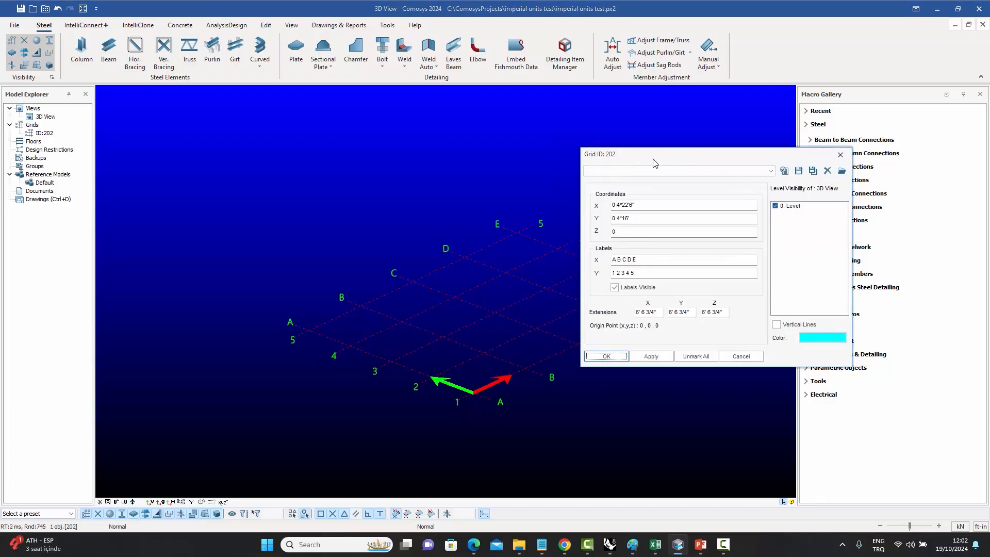
pyautogui.click(652, 203)
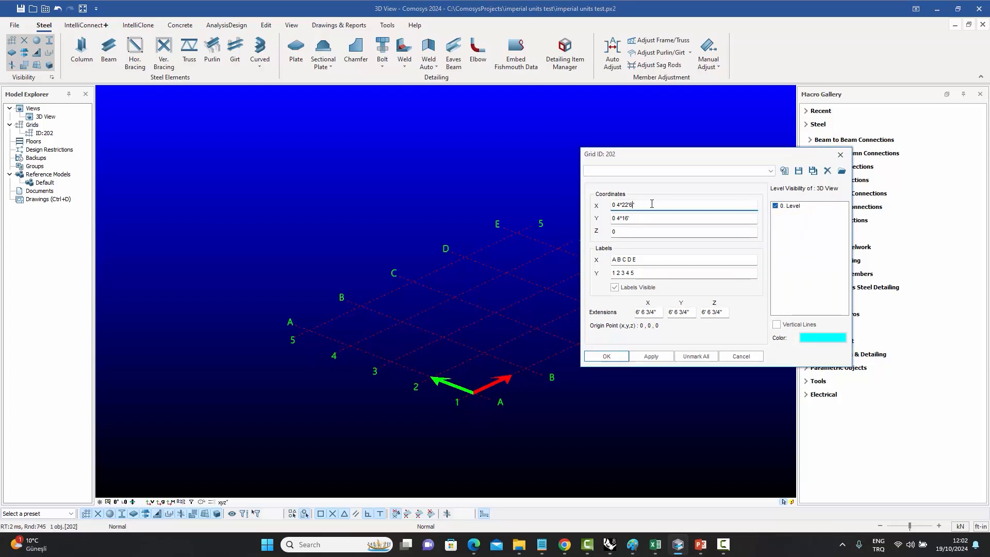
pyautogui.write('_3/8"')
pyautogui.click(611, 356)
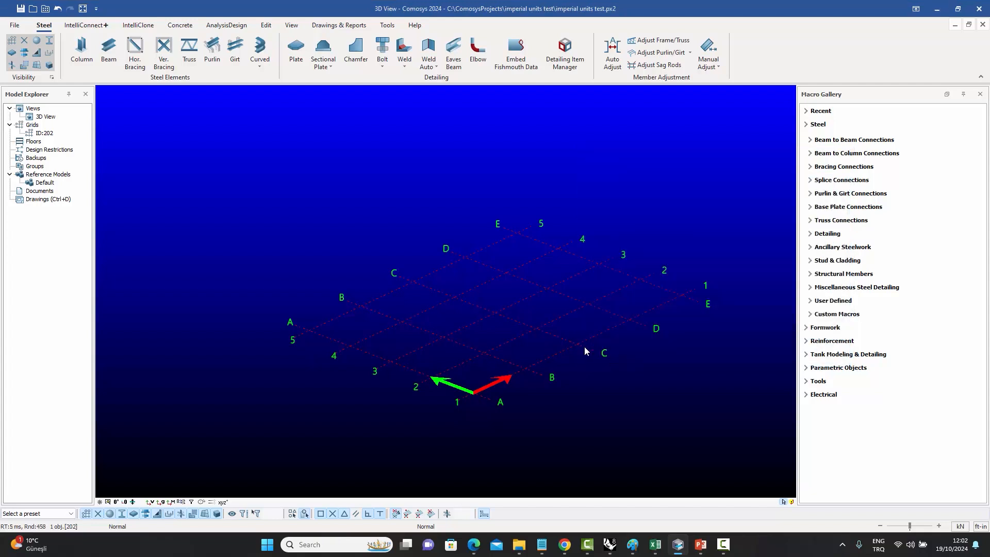
# Switch the model's length units to inches.
pyautogui.click(585, 382)
pyautogui.click(982, 527)
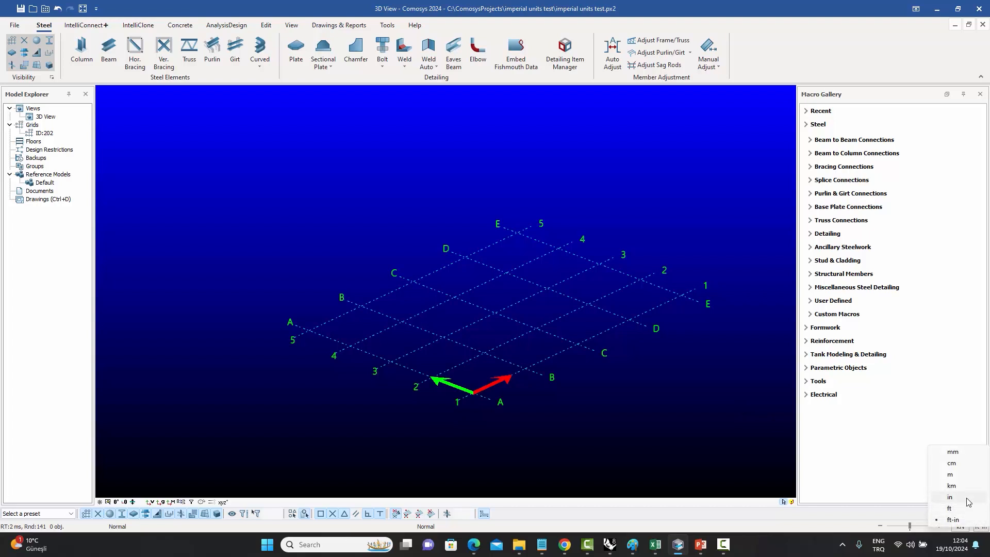
pyautogui.click(967, 498)
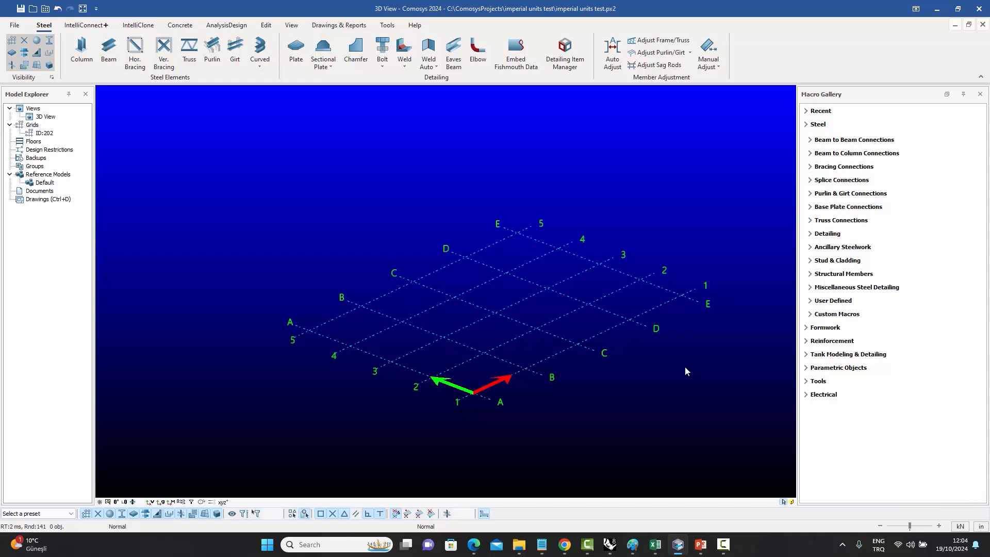
# Append 55 to the end of the grid's X coordinate spacing and confirm.
pyautogui.doubleClick(598, 335)
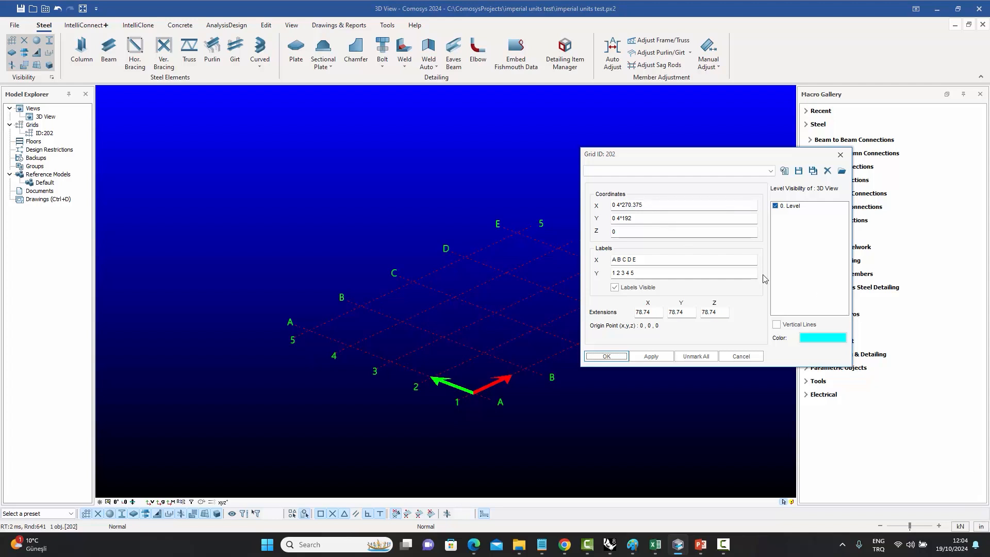
pyautogui.click(654, 206)
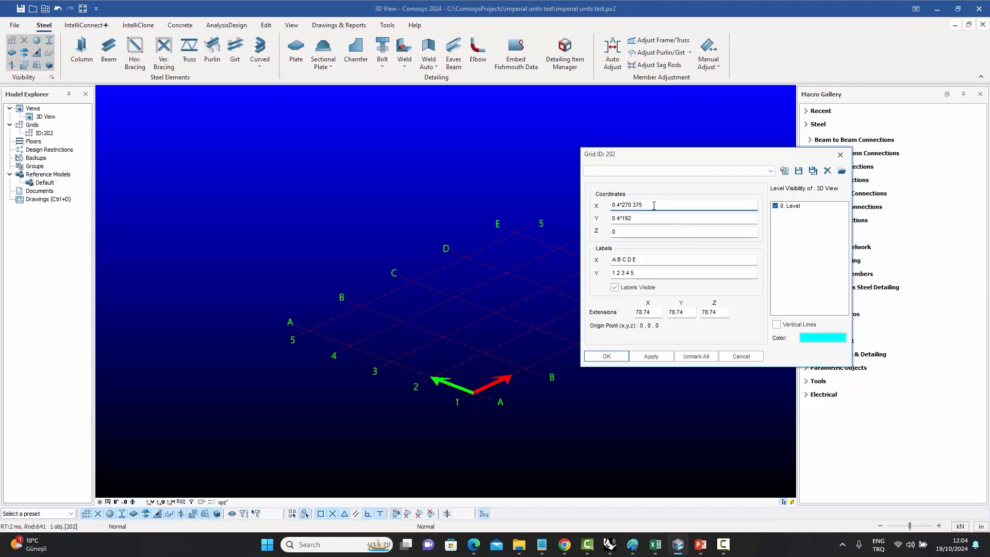
pyautogui.write('557')
pyautogui.click(607, 357)
pyautogui.click(669, 410)
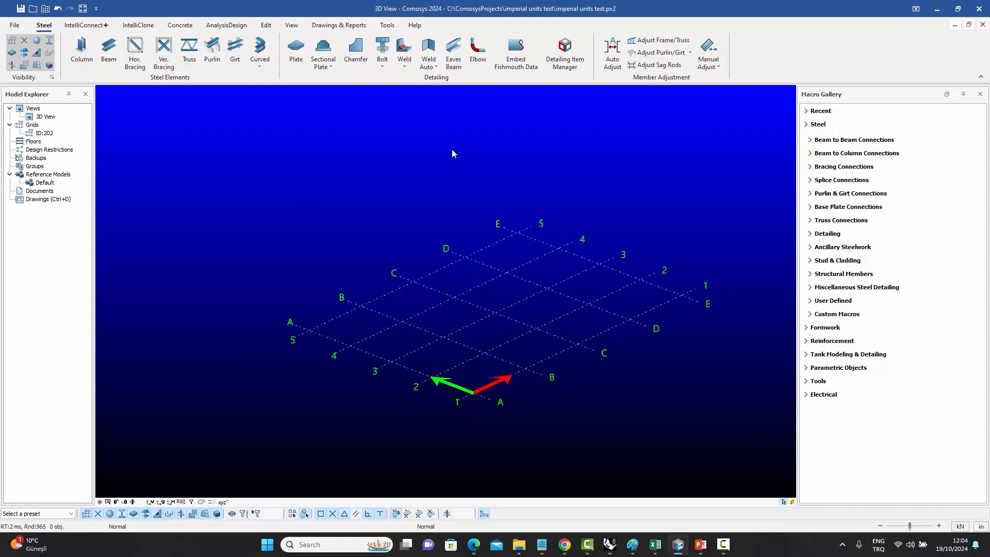
# Switch the model's length units back to ft-in.
pyautogui.moveTo(460, 169); pyautogui.dragTo(439, 162, button='middle')
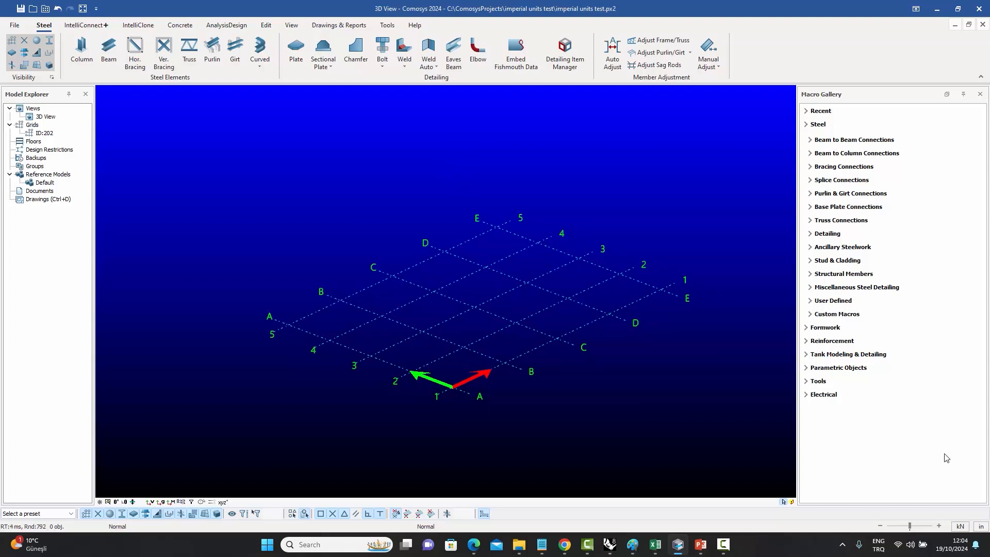
pyautogui.click(981, 528)
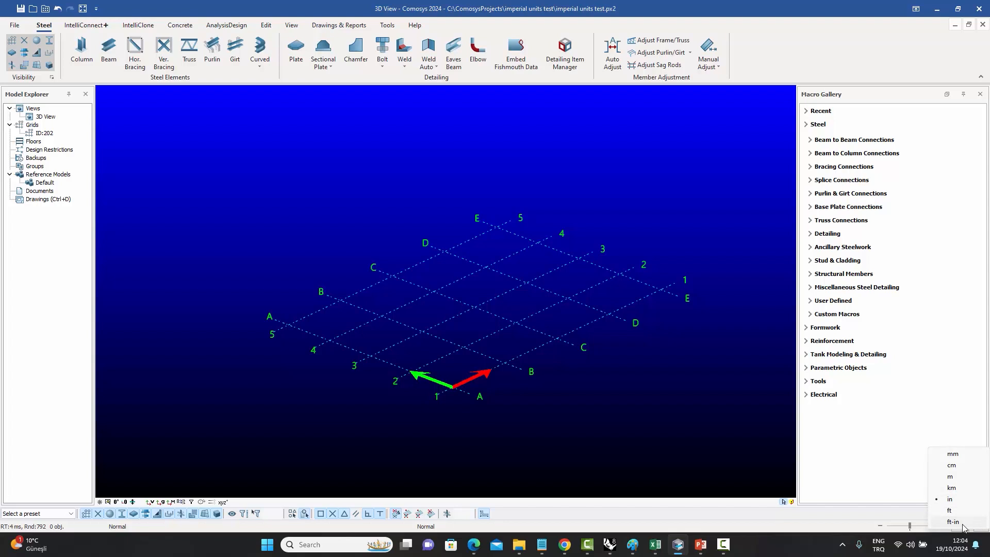
pyautogui.click(639, 399)
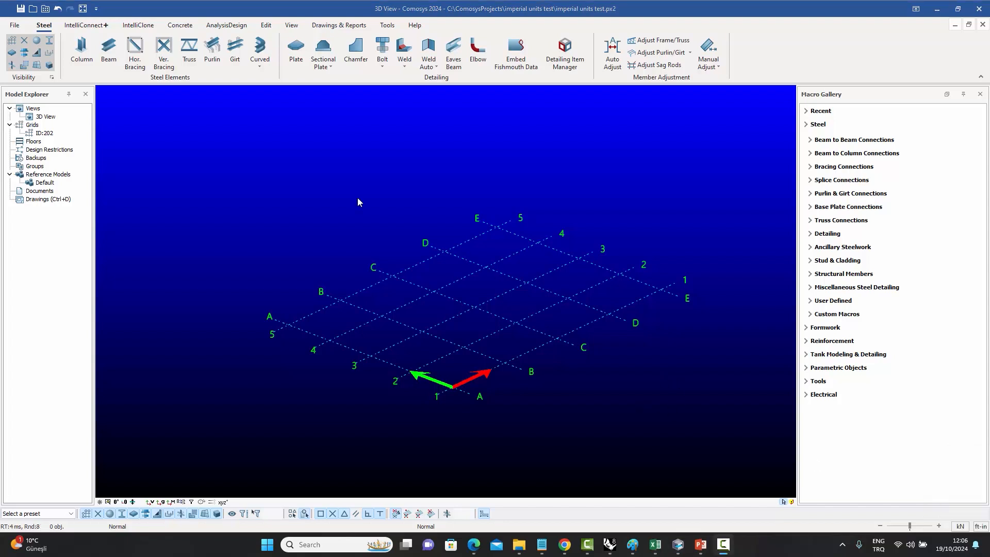
# Insert a column at a grid intersection.
pyautogui.click(84, 48)
pyautogui.rightClick(456, 297)
pyautogui.click(470, 305)
pyautogui.scroll(5, 497, 338)
# Set the column's length to 20' and apply.
pyautogui.doubleClick(527, 345)
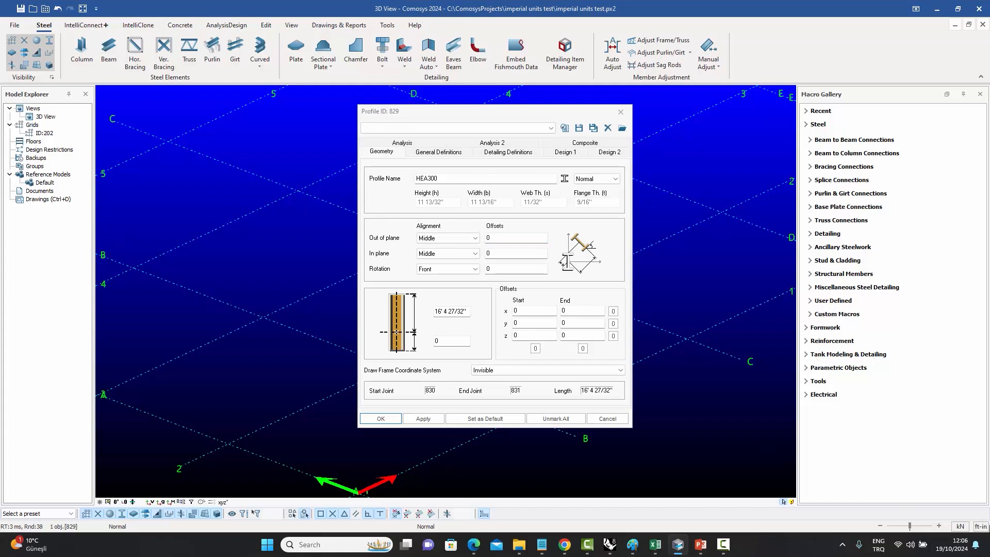
pyautogui.moveTo(512, 112); pyautogui.dragTo(713, 107)
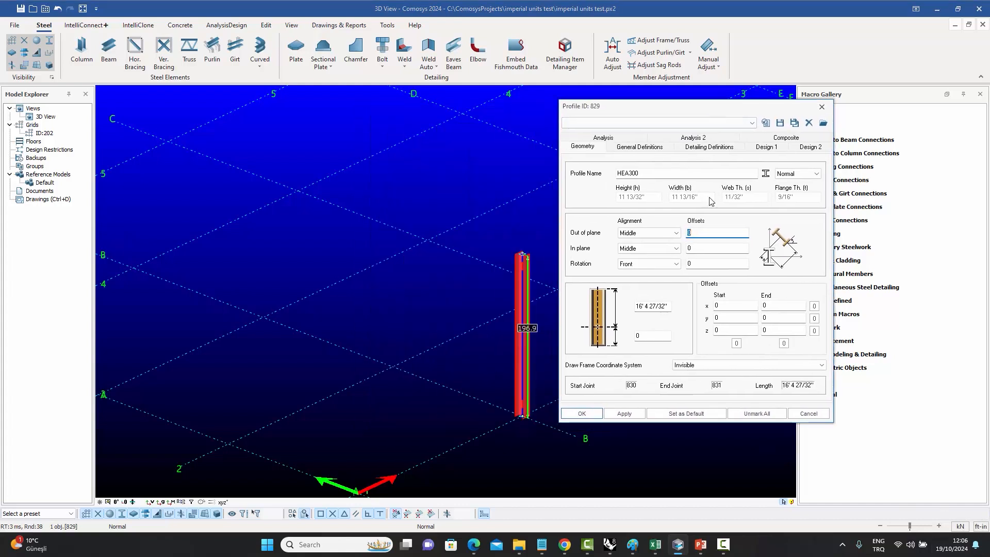
pyautogui.click(642, 305)
pyautogui.write('20')
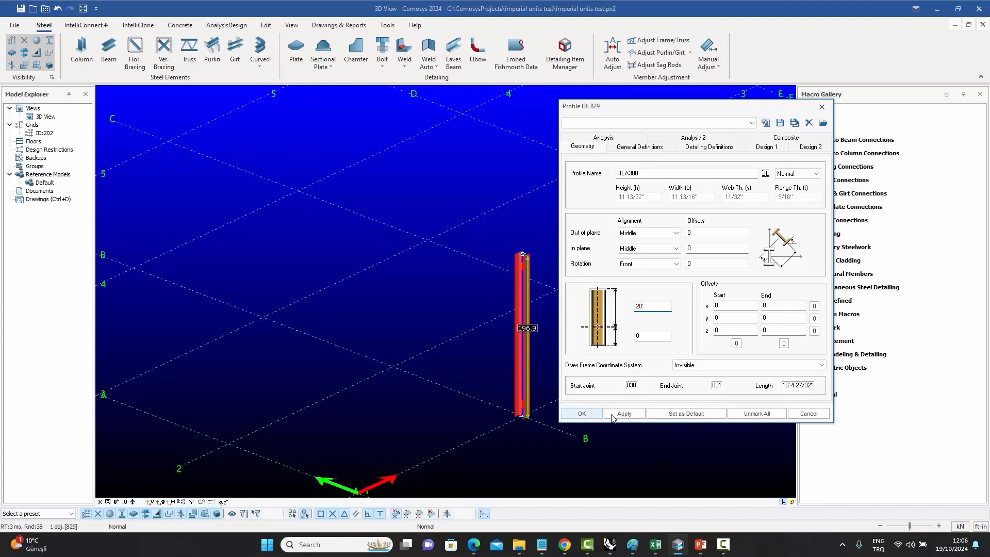
pyautogui.click(624, 413)
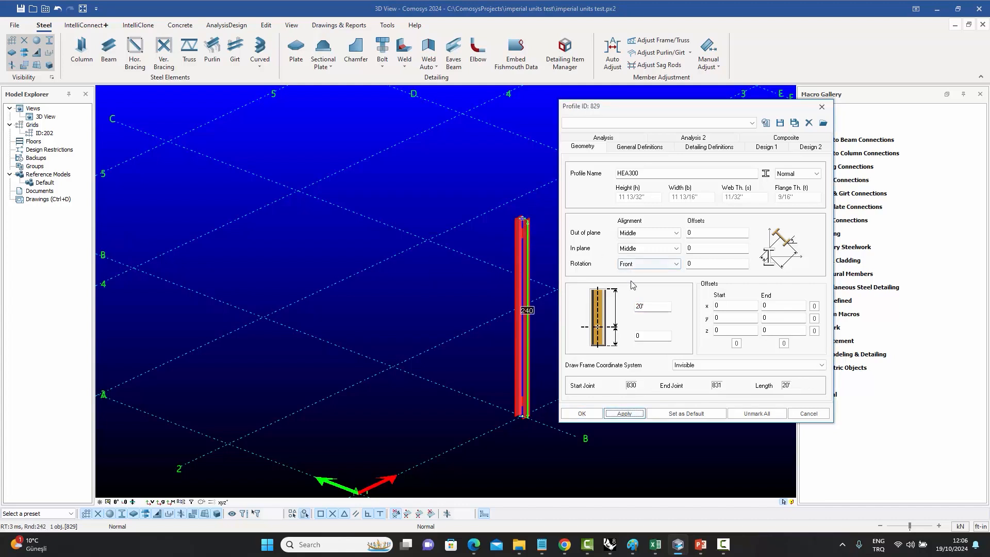
# Set the column's length to 20'6", apply, and close the profile dialog.
pyautogui.click(653, 306)
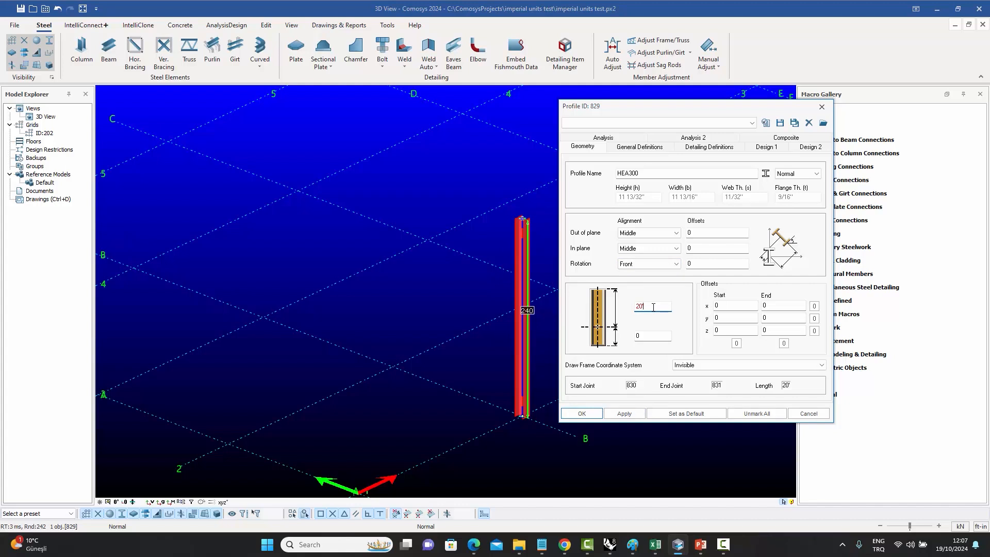
pyautogui.write('\'6"')
pyautogui.click(624, 413)
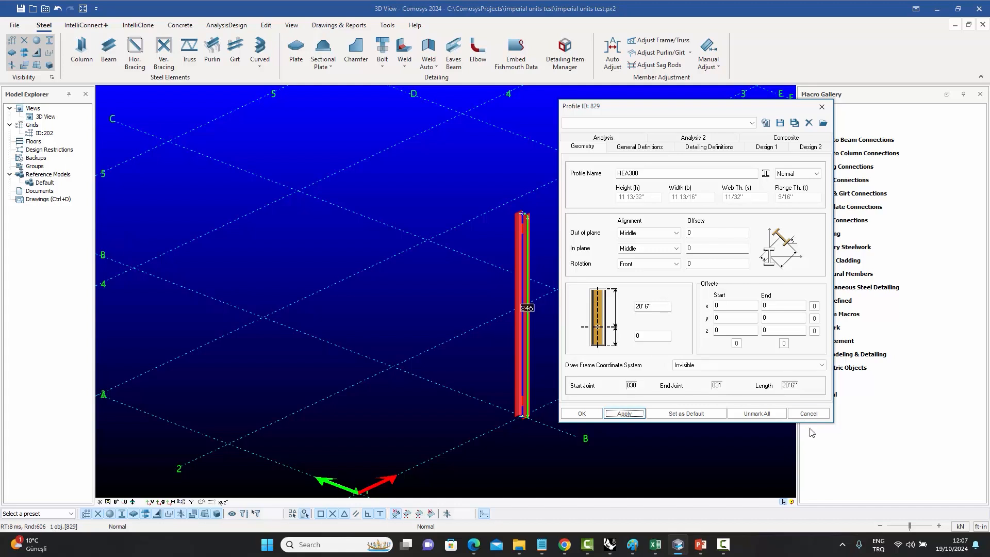
pyautogui.click(808, 413)
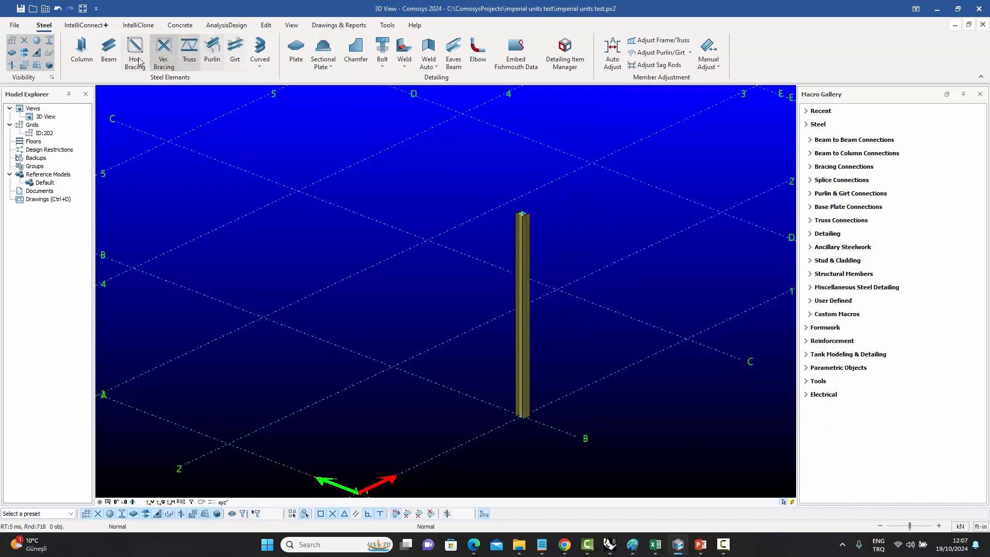
# Draw a beam between two grid points.
pyautogui.click(109, 50)
pyautogui.click(263, 317)
pyautogui.click(428, 240)
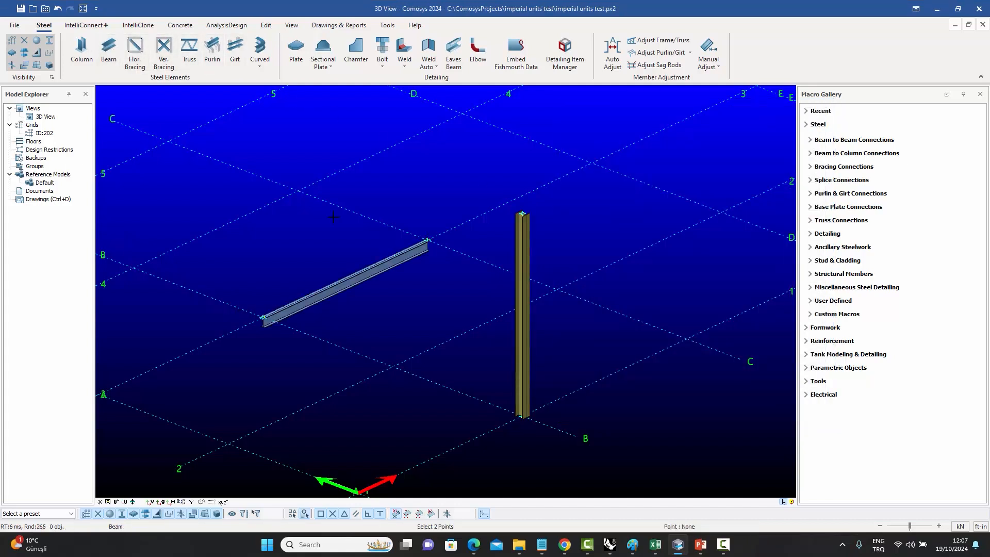
# Set the beam's out-of-plane offset to 6" and apply.
pyautogui.scroll(2, 386, 264)
pyautogui.doubleClick(386, 264)
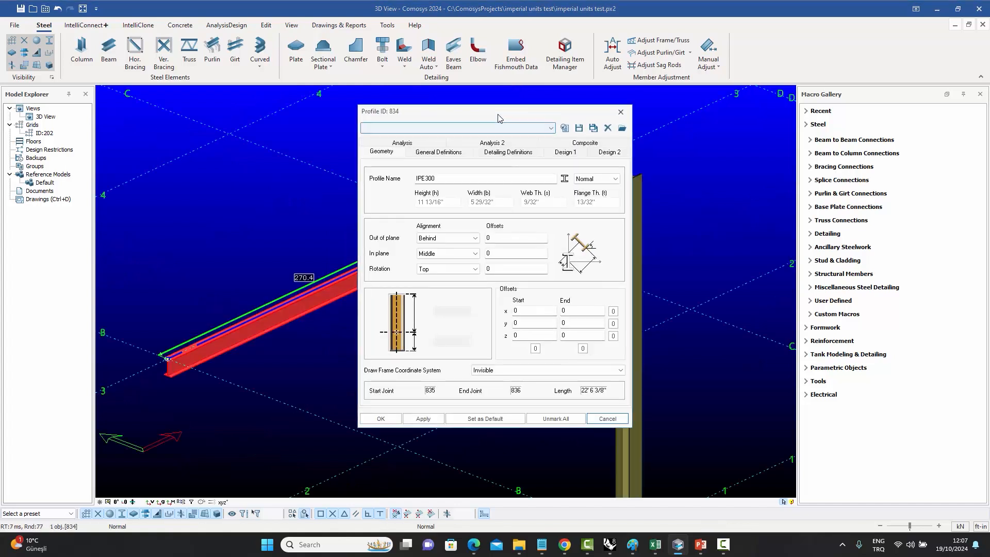
pyautogui.moveTo(499, 118); pyautogui.dragTo(793, 143)
pyautogui.press('Tab')
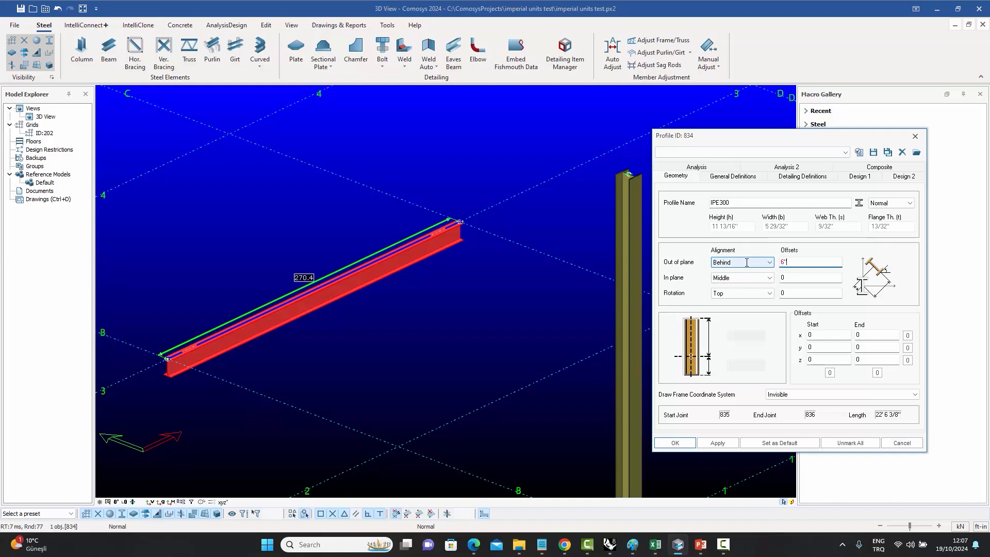
pyautogui.click(717, 443)
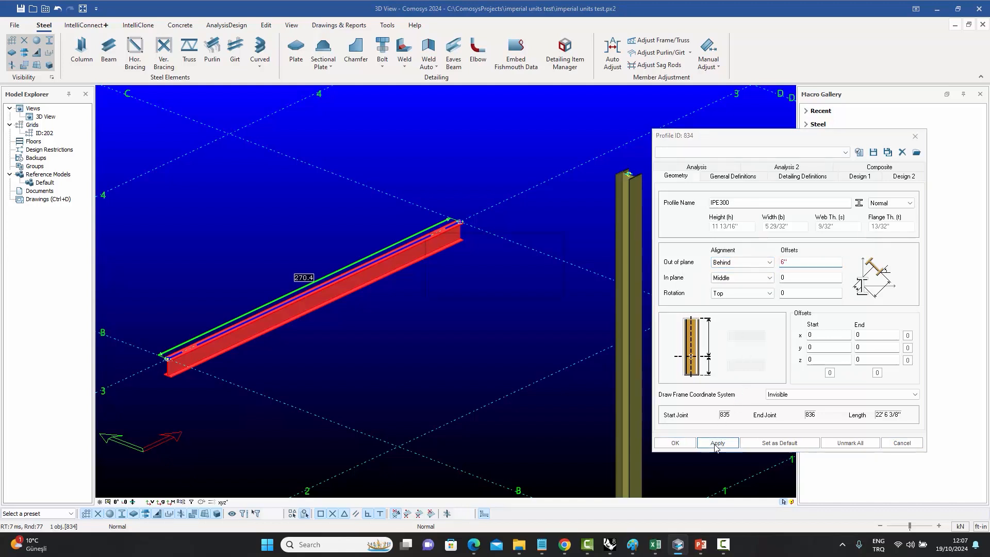
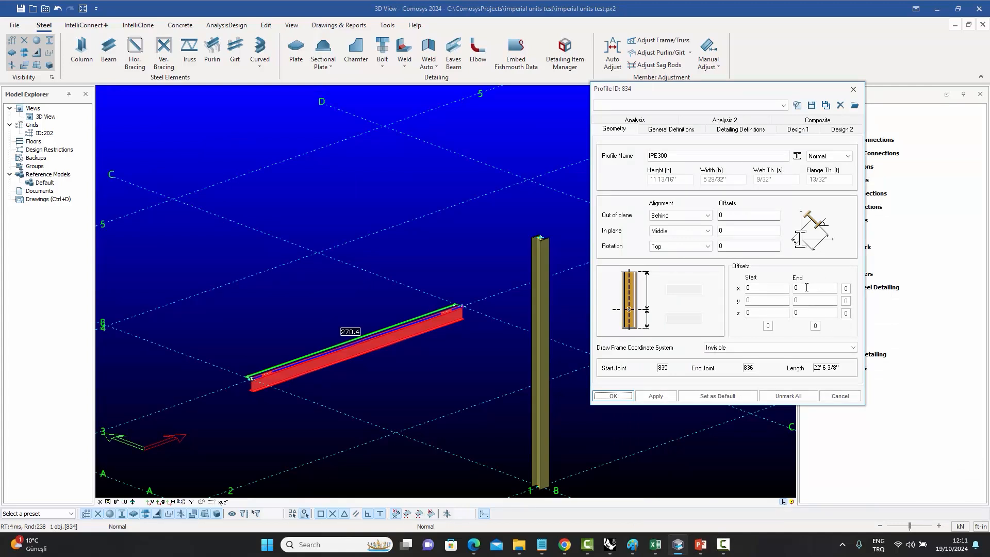
# Set the beam's end x offset to 12.37654 and close the profile dialog.
pyautogui.click(806, 287)
pyautogui.write('12.37654')
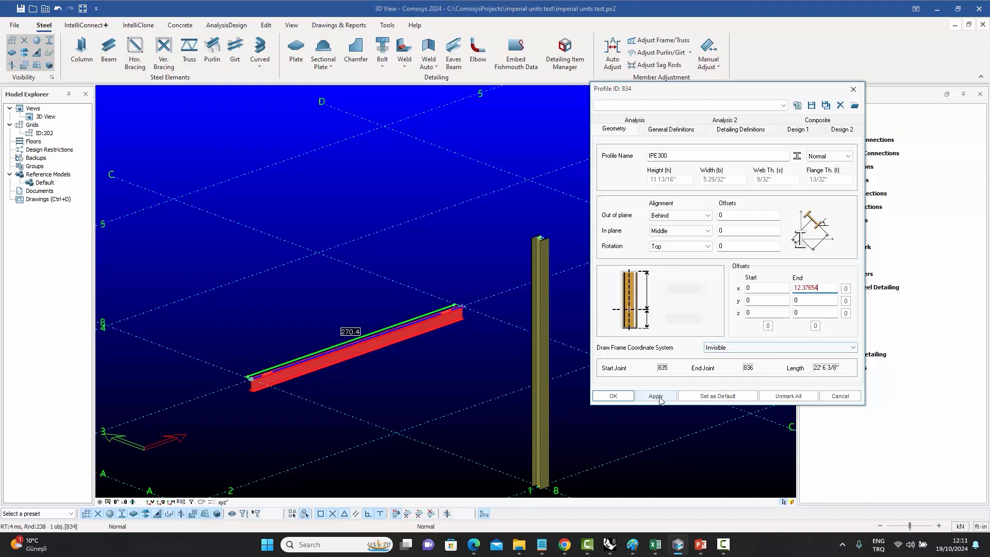
pyautogui.click(615, 397)
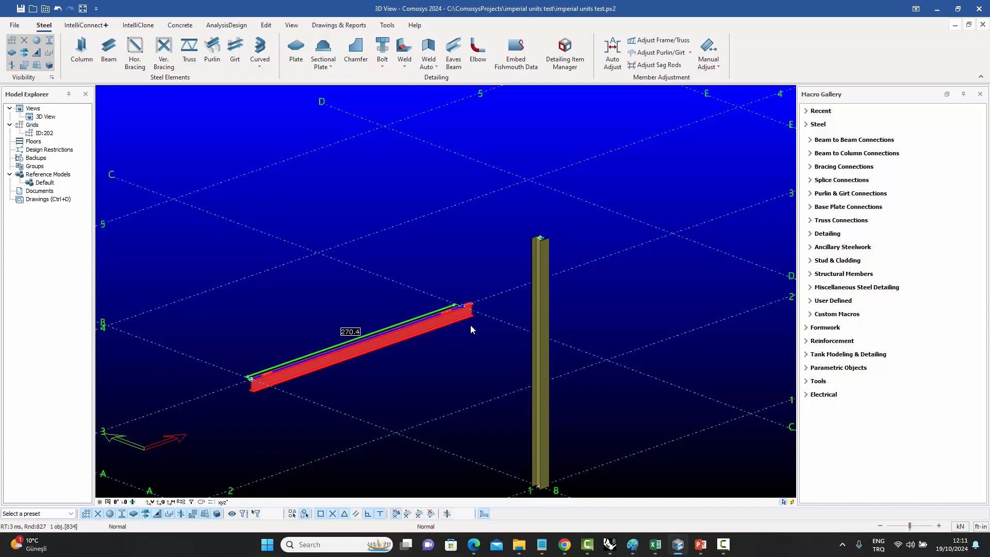
# Set the plate's thickness to 5/8" and its depth offset to 1/2", applying each change.
pyautogui.doubleClick(451, 324)
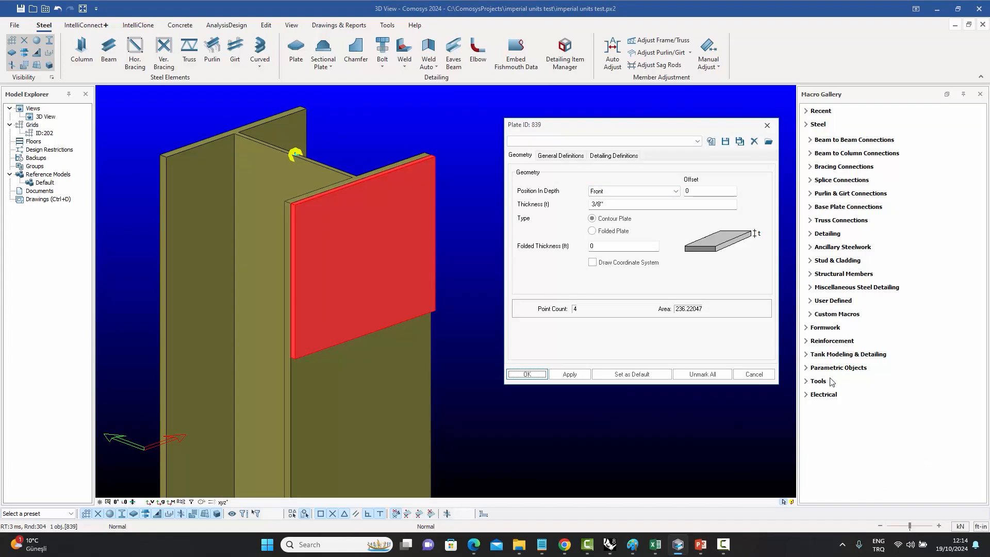
pyautogui.doubleClick(595, 204)
pyautogui.write('5')
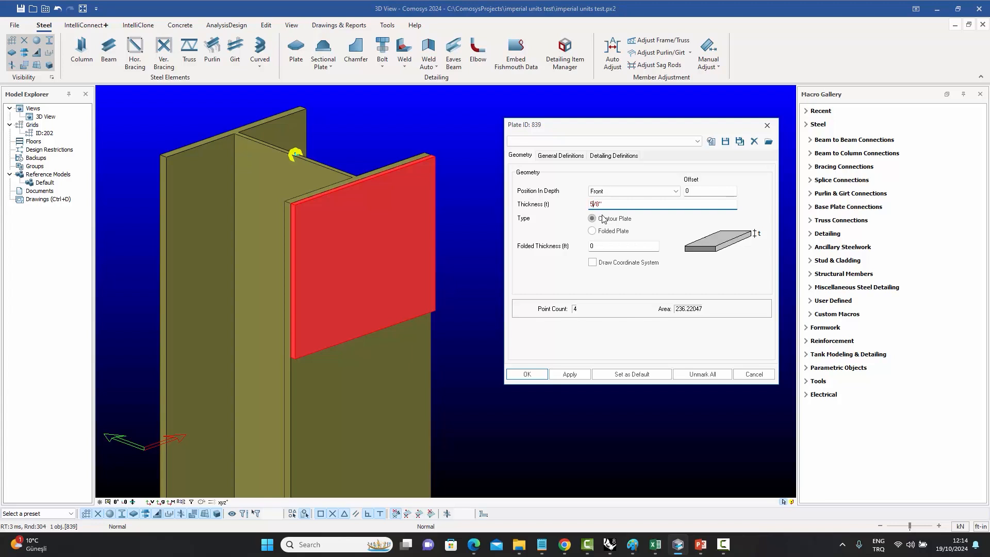
pyautogui.click(570, 374)
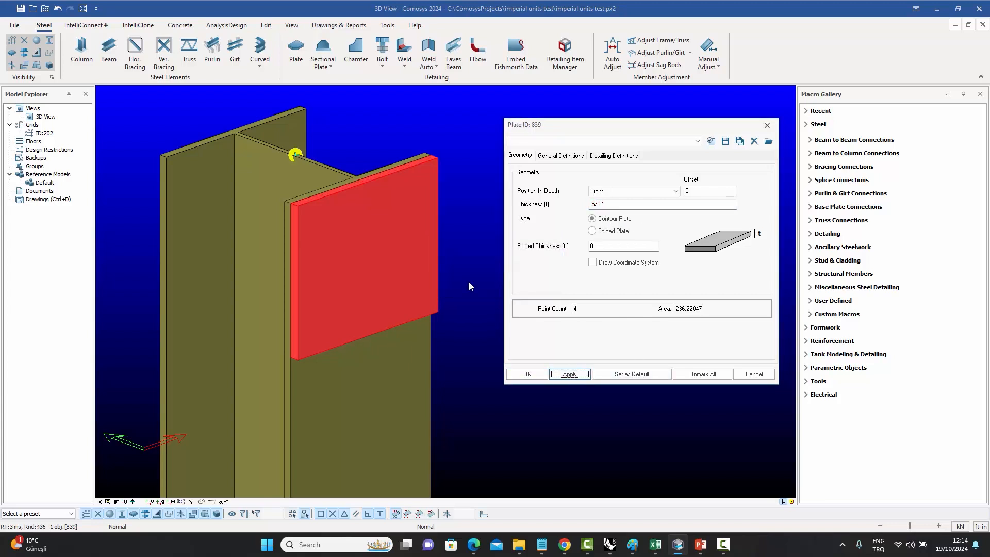
pyautogui.doubleClick(704, 191)
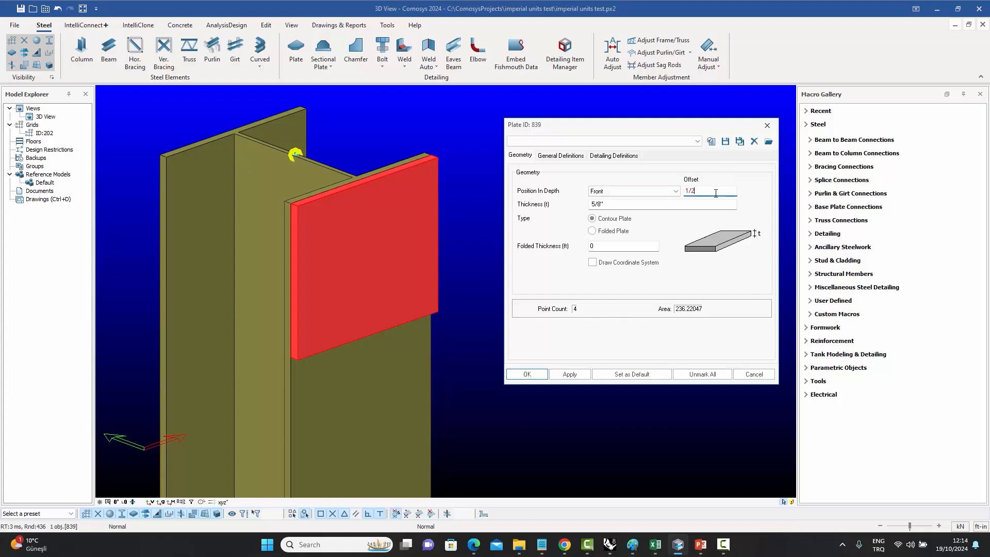
pyautogui.click(575, 375)
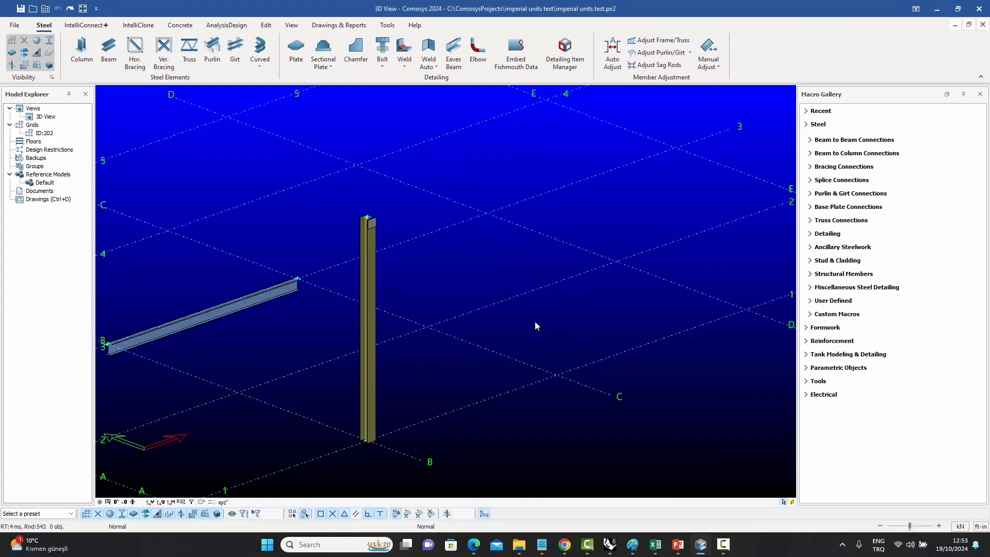
# Copy the selected column twice along X at 6'5/8" spacing.
pyautogui.moveTo(391, 267); pyautogui.dragTo(354, 196)
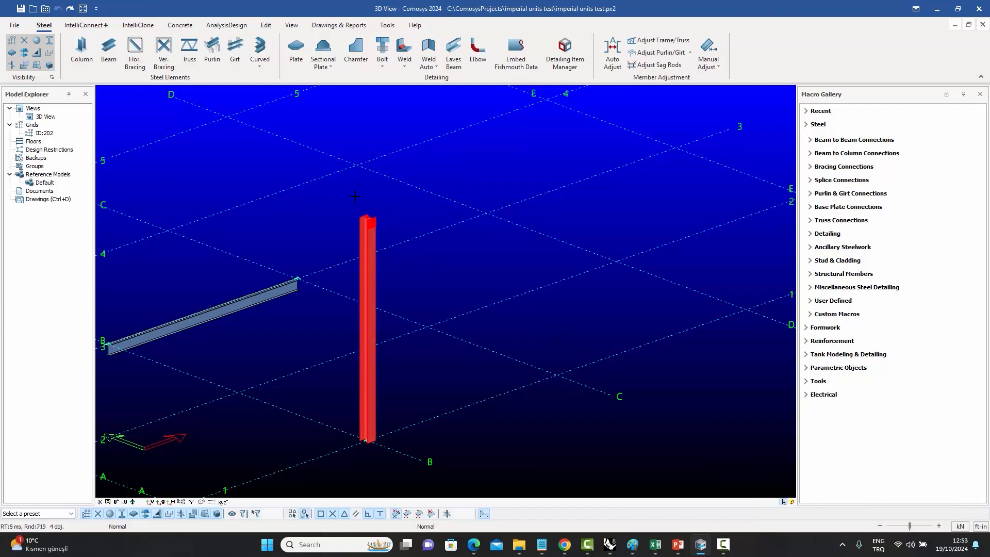
pyautogui.rightClick(371, 250)
pyautogui.moveTo(442, 355)
pyautogui.click(492, 350)
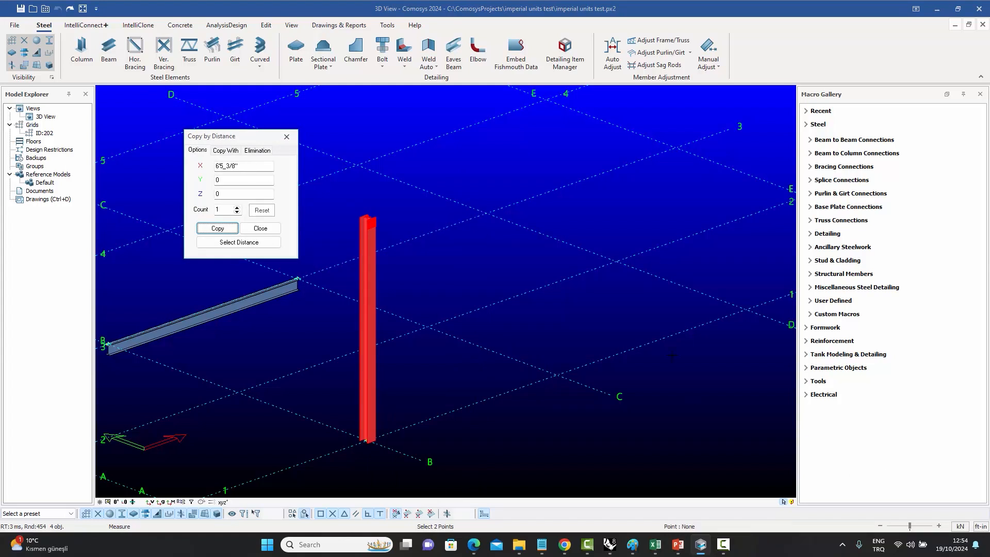
pyautogui.moveTo(247, 166); pyautogui.dragTo(168, 160)
pyautogui.write('6')
pyautogui.click(237, 207)
pyautogui.click(238, 208)
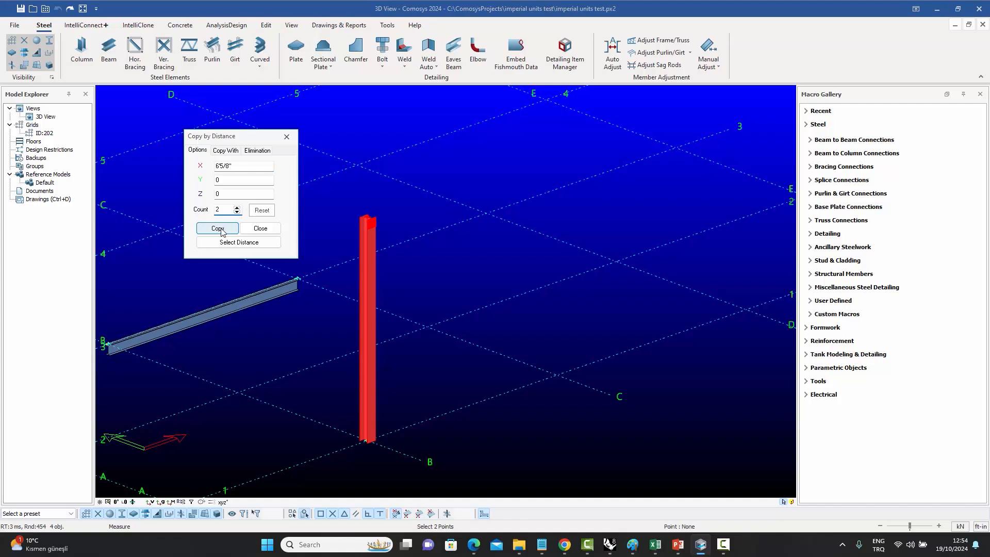
pyautogui.click(220, 229)
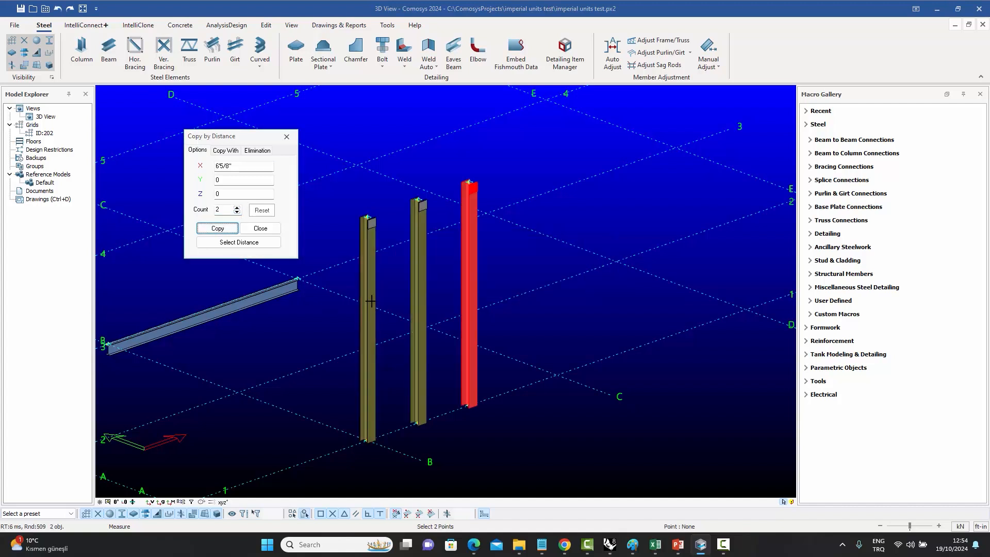
# Measure the distance between the original column and its first copy.
pyautogui.rightClick(399, 330)
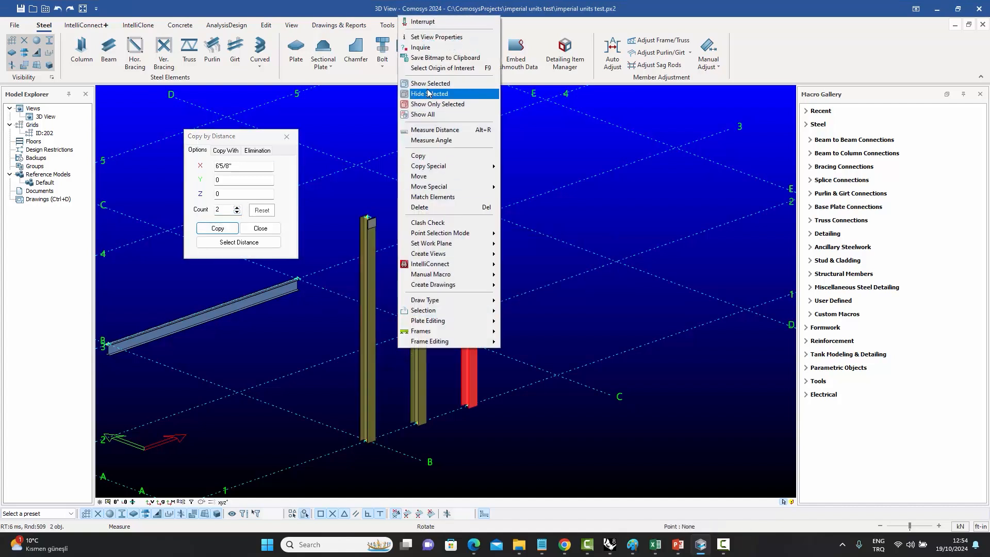
pyautogui.click(422, 114)
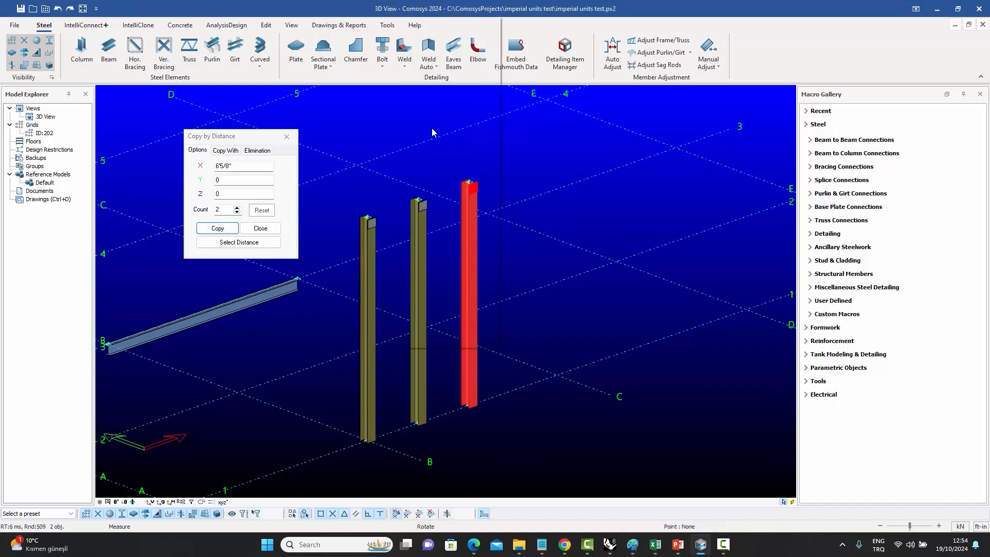
pyautogui.click(367, 439)
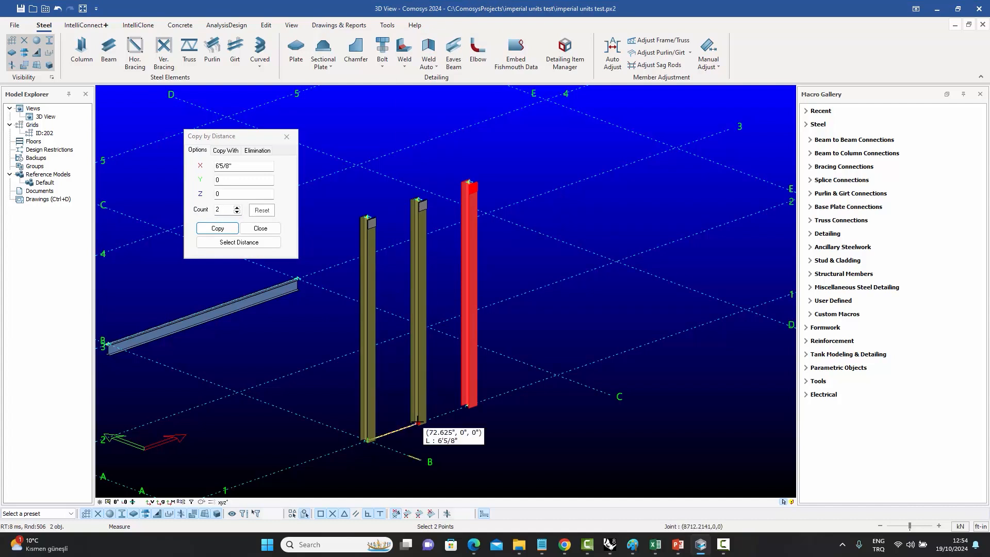
pyautogui.rightClick(439, 430)
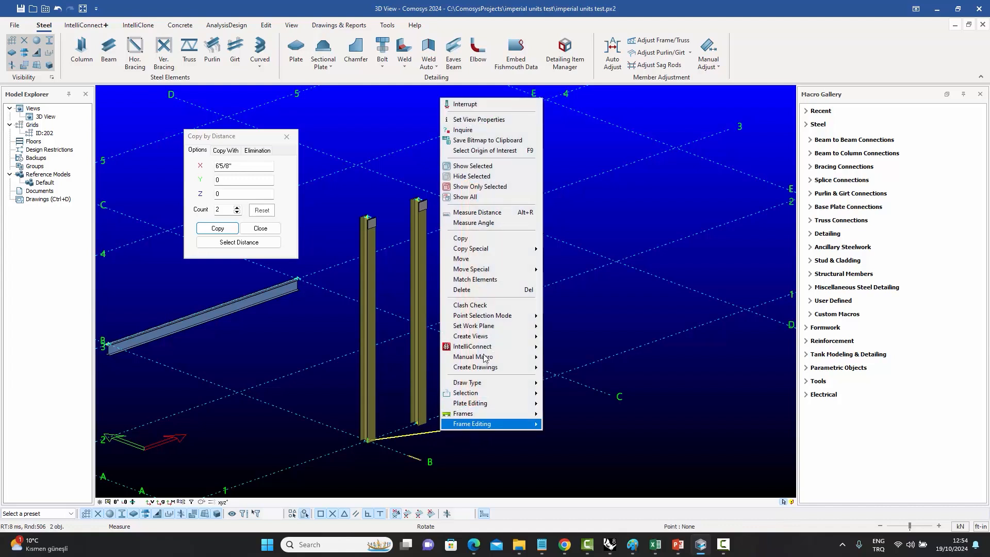
pyautogui.click(486, 104)
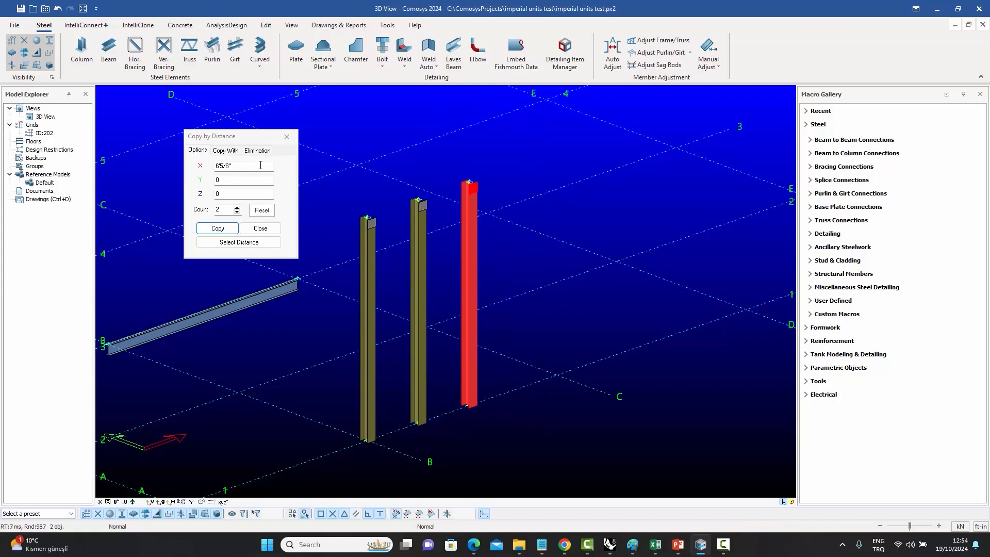
# Switch the length units to inches and undo the two column copies.
pyautogui.click(980, 526)
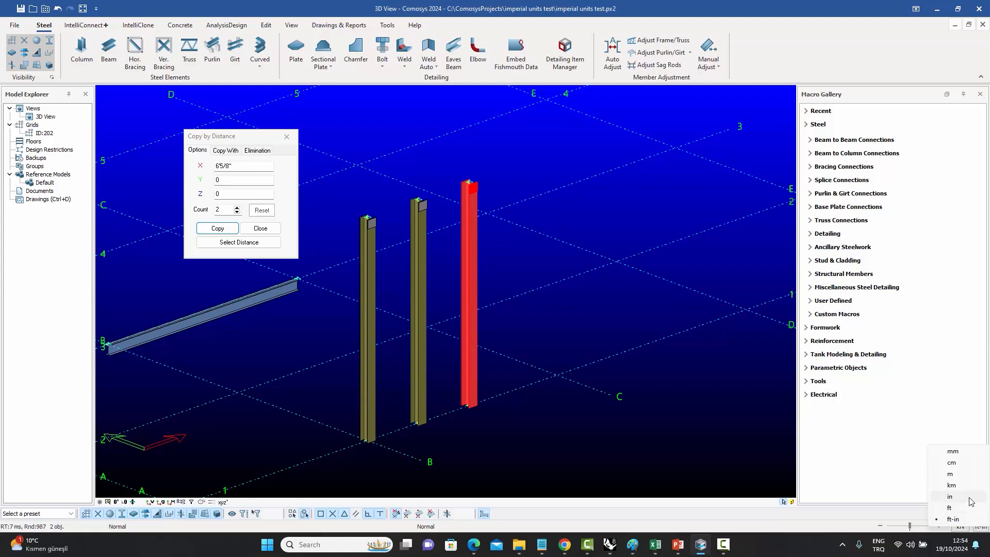
pyautogui.click(971, 501)
pyautogui.click(501, 420)
pyautogui.hotkey('ctrl', 'z')
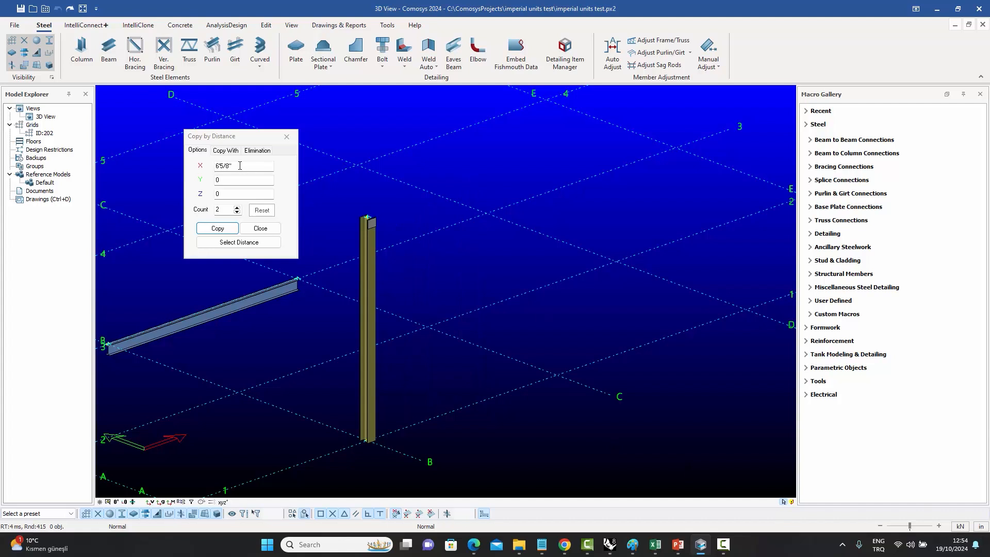
# Copy the column twice along X at a spacing of 75.5755.
pyautogui.click(372, 324)
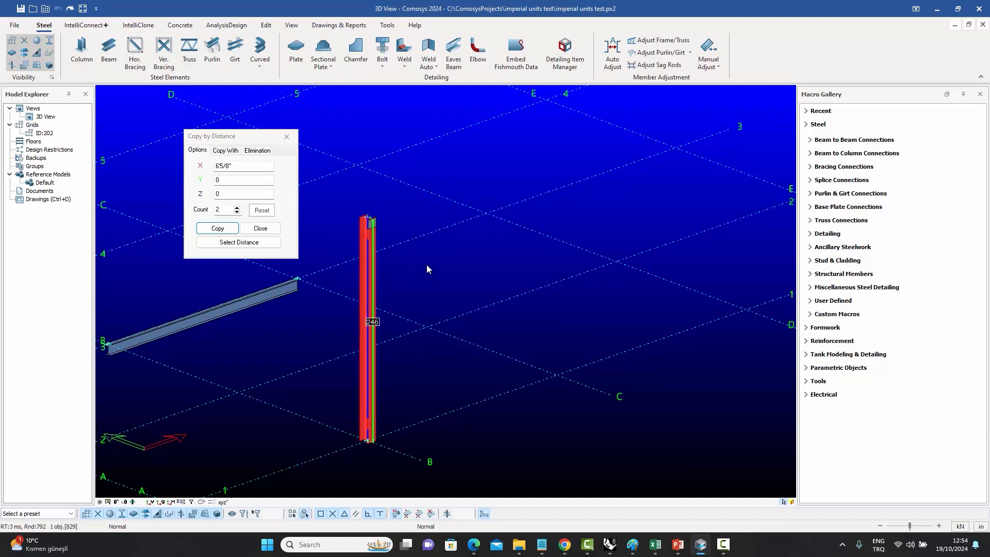
pyautogui.moveTo(240, 166); pyautogui.dragTo(155, 158)
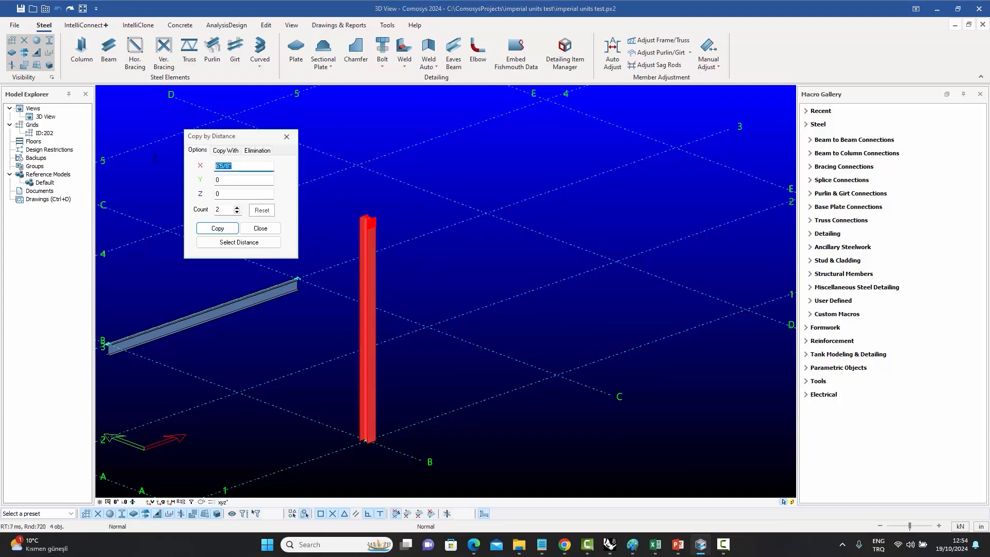
pyautogui.write('75.5755')
pyautogui.click(218, 228)
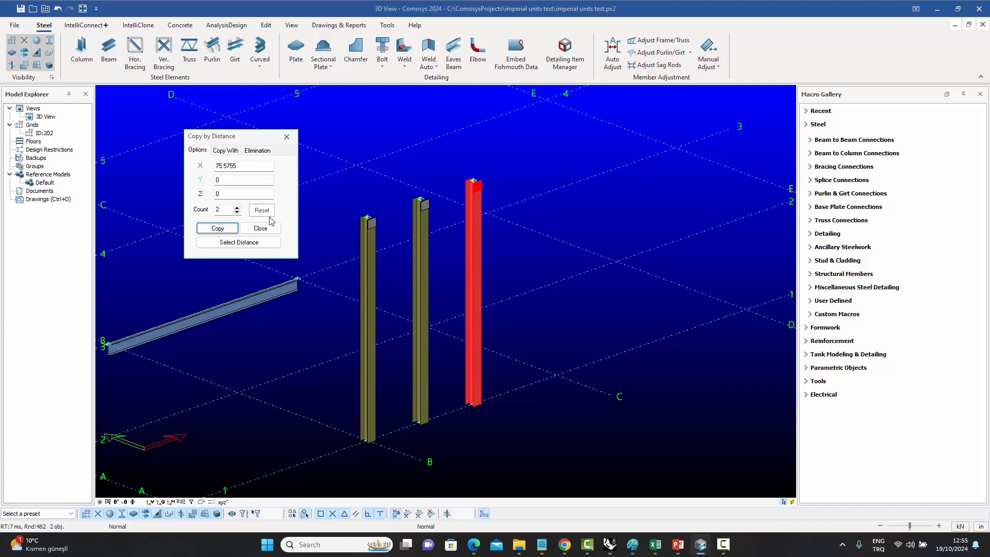
# Measure the distance from the original column's base to its copy.
pyautogui.rightClick(549, 416)
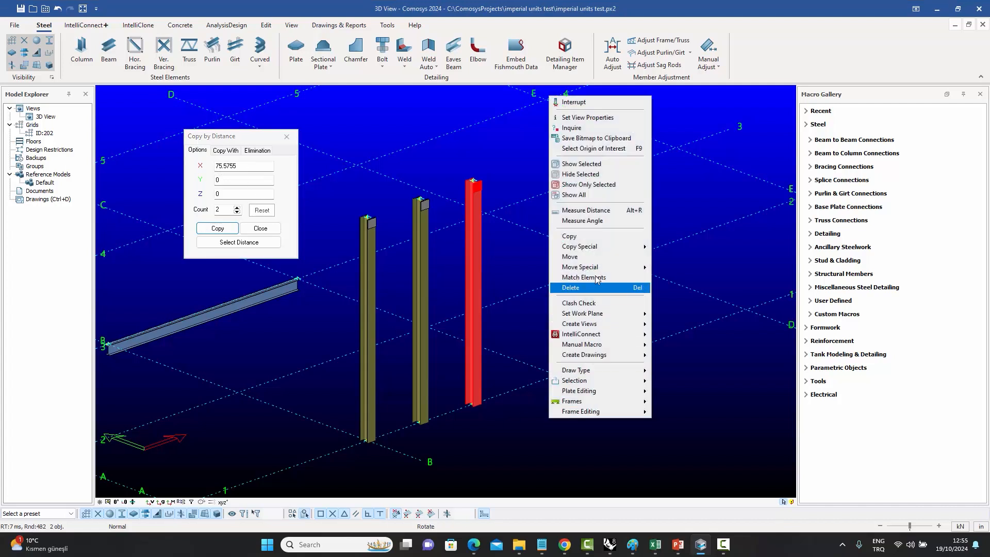
pyautogui.click(593, 211)
pyautogui.click(366, 439)
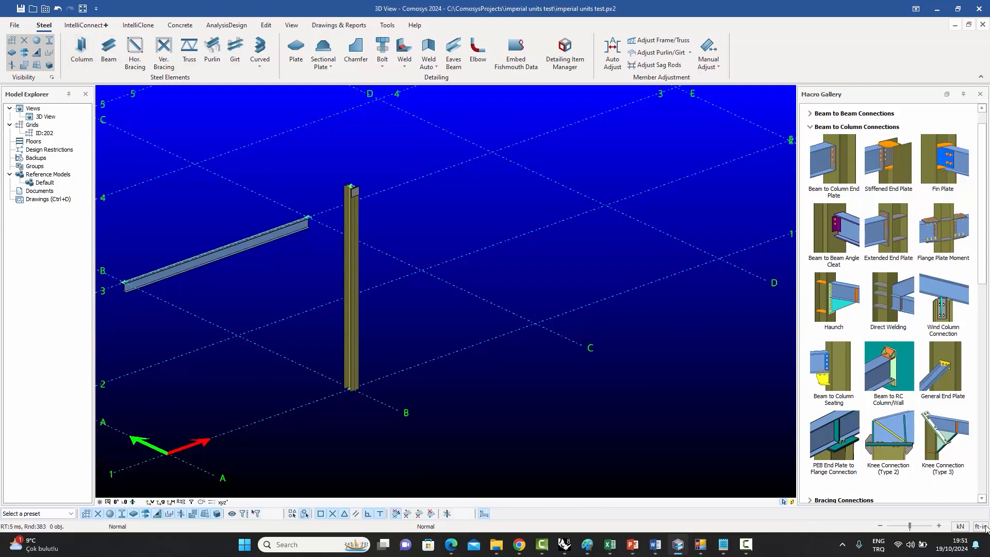
# Place a column 2' along X from a grid point.
pyautogui.click(82, 49)
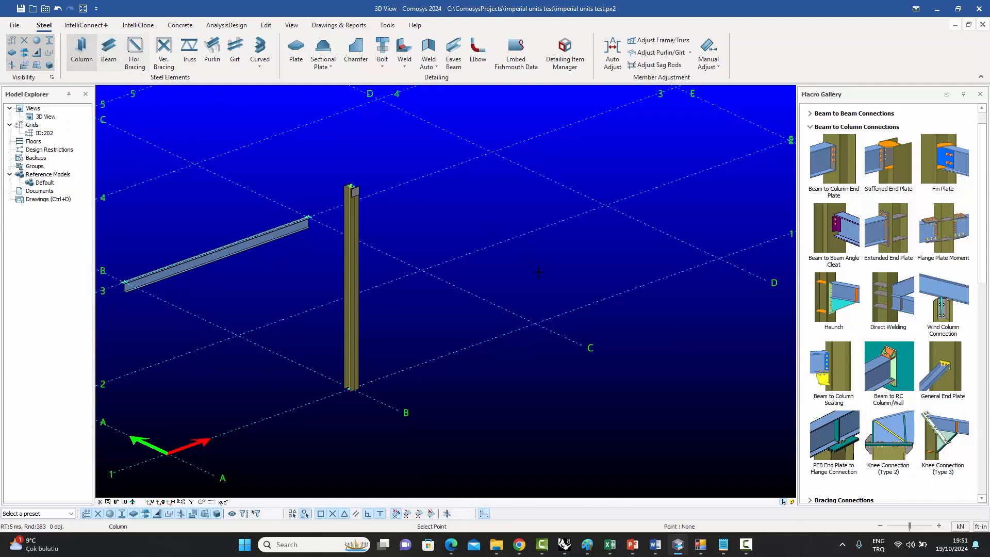
pyautogui.click(534, 324)
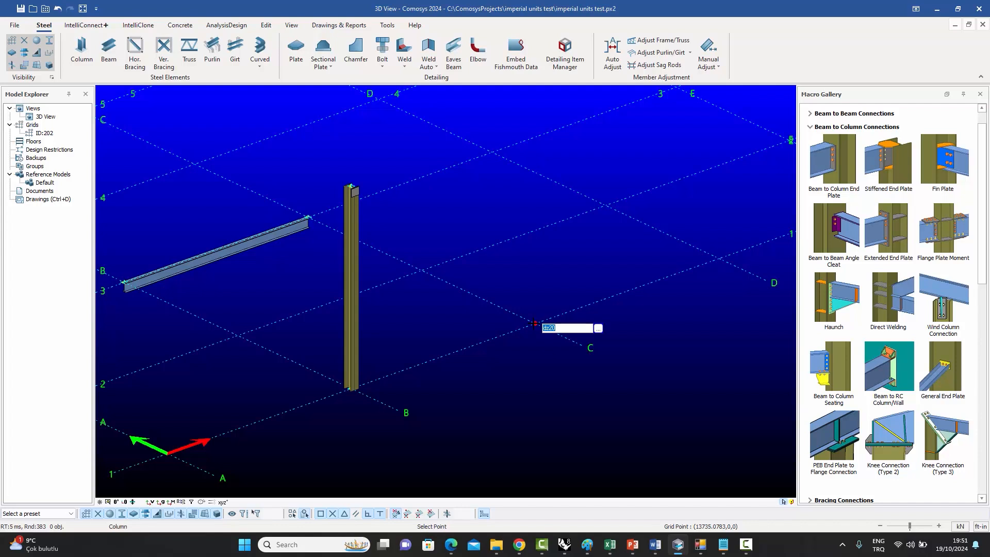
pyautogui.write("dx2'")
pyautogui.press('Return')
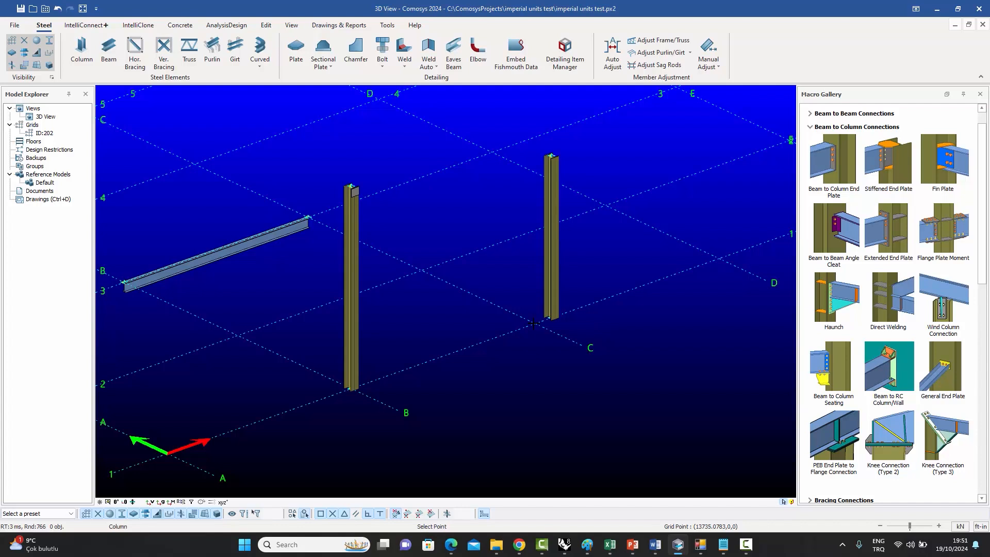
# Place two more columns on grid points.
pyautogui.moveTo(490, 280); pyautogui.dragTo(355, 363, button='middle')
pyautogui.click(82, 52)
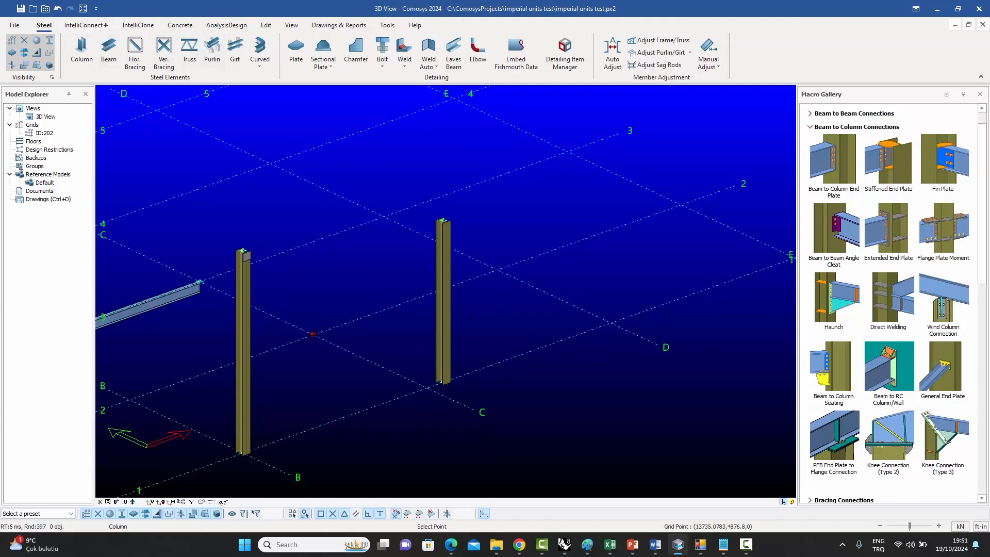
pyautogui.click(316, 334)
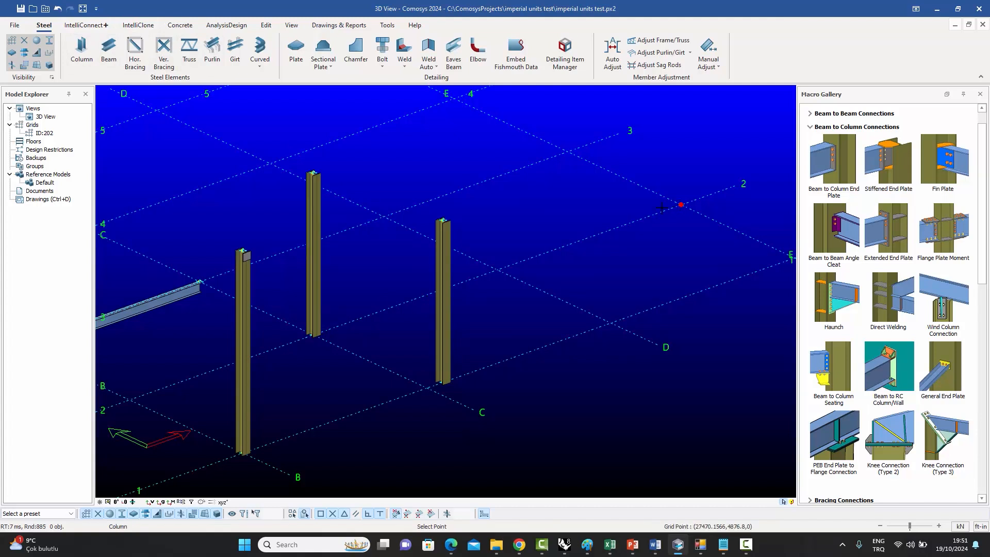
pyautogui.click(685, 207)
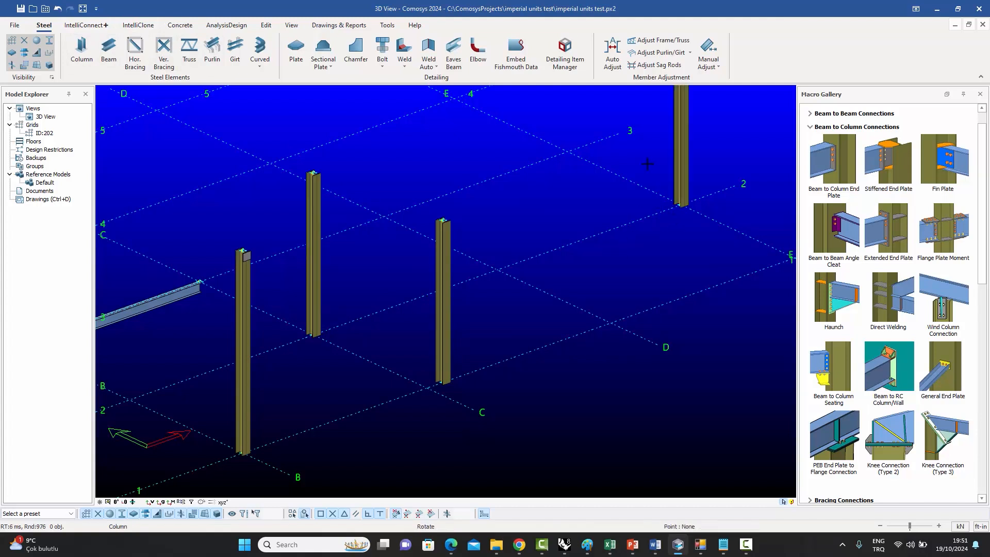
# Draw a sloping beam from a column top to a point raised 25'6" in Z, then end the command.
pyautogui.moveTo(632, 212); pyautogui.dragTo(582, 302, button='middle')
pyautogui.click(108, 52)
pyautogui.click(266, 264)
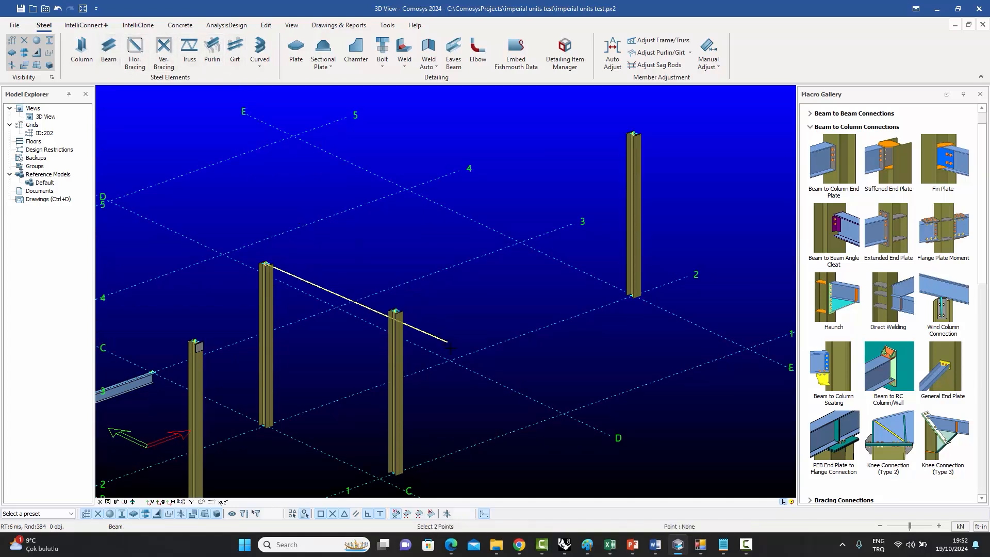
pyautogui.press('Return')
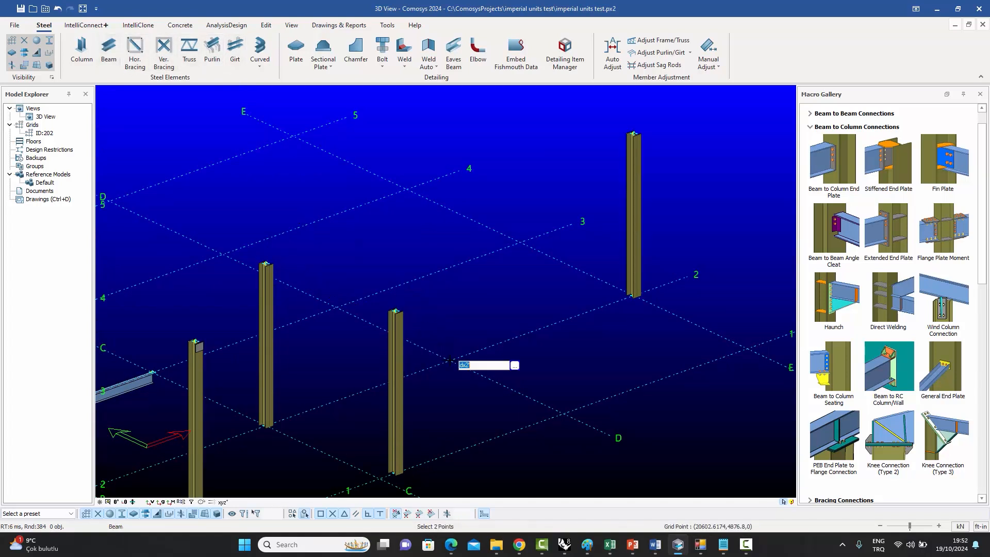
pyautogui.write('dz')
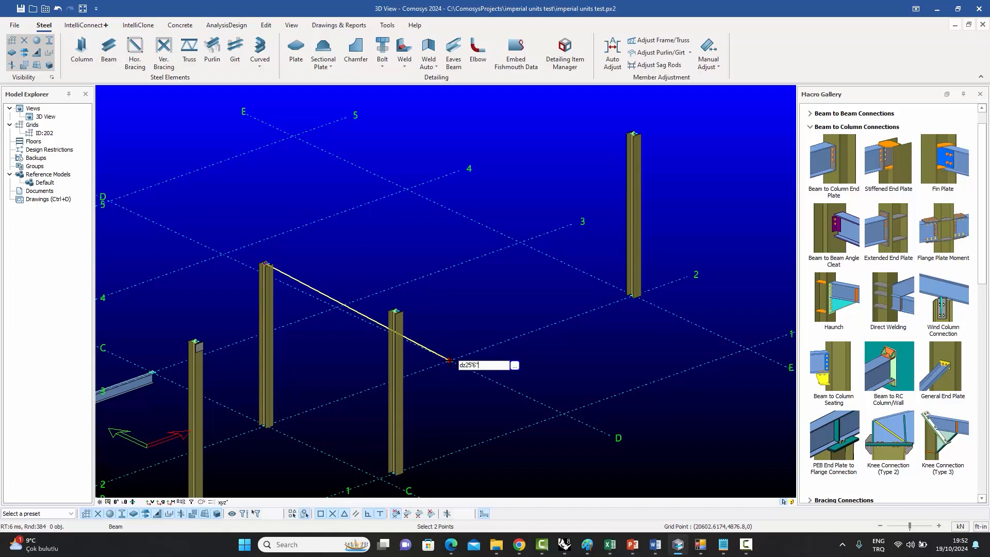
pyautogui.write("25'6'")
pyautogui.press('Return')
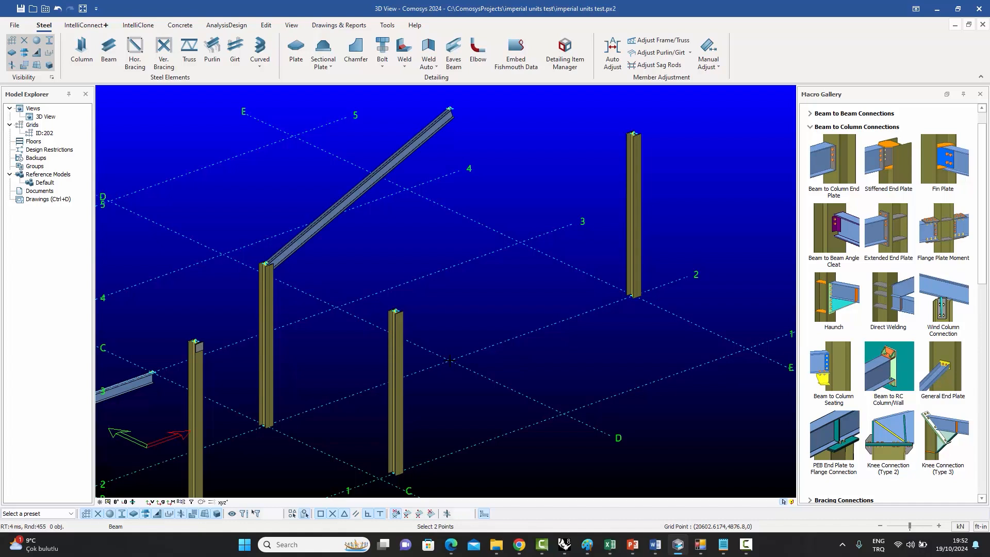
pyautogui.rightClick(476, 128)
pyautogui.click(487, 136)
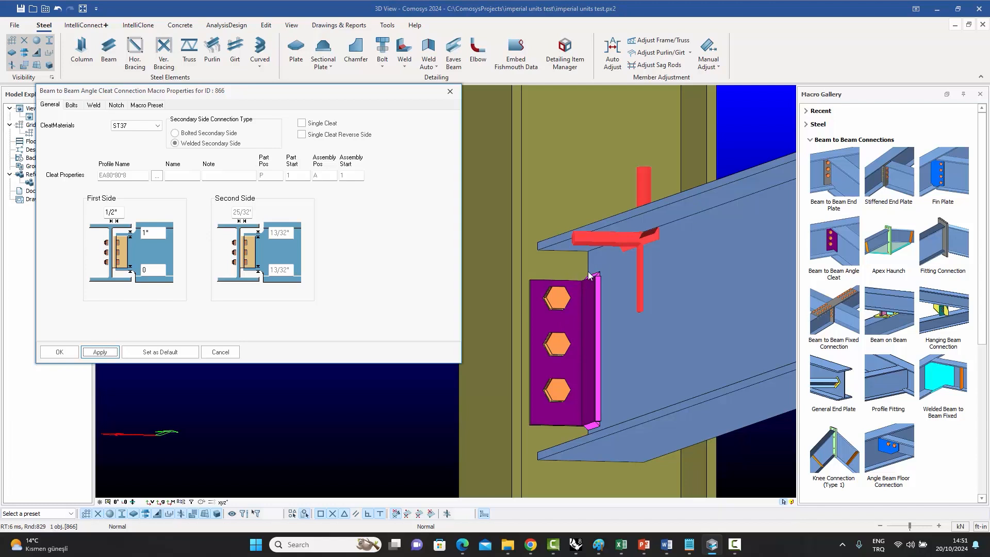
# Set the angle cleat's first-side top distance to 5/16" and apply.
pyautogui.doubleClick(151, 232)
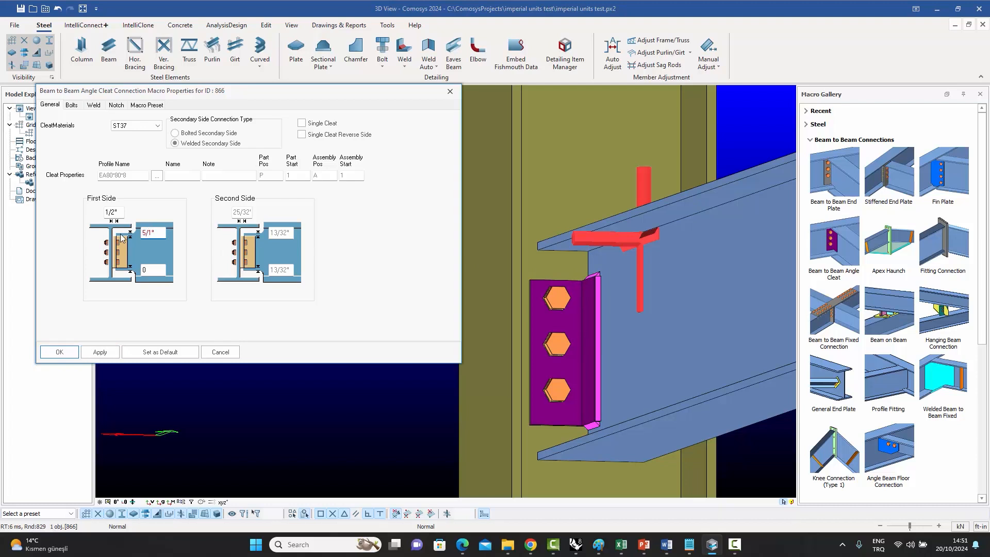
pyautogui.click(100, 352)
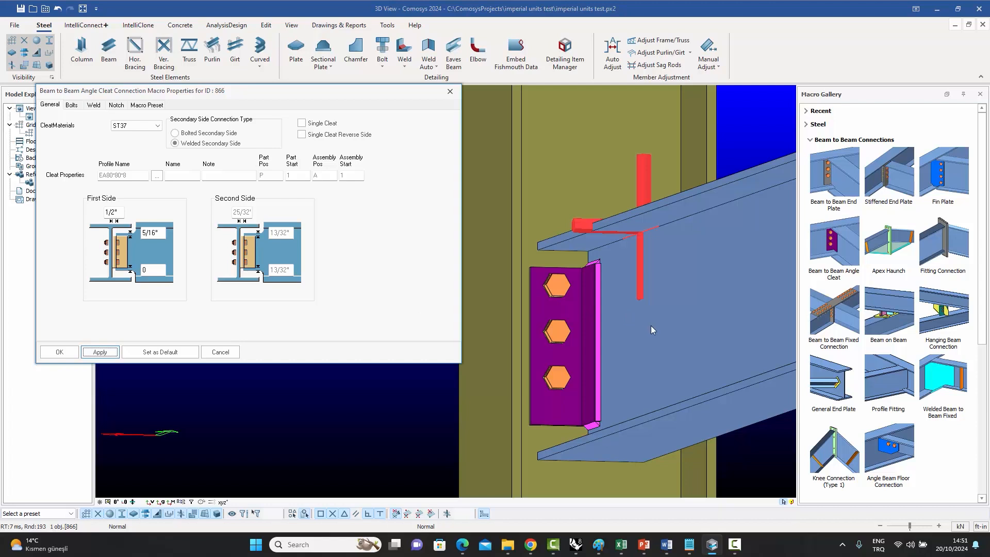
# Switch the selected beam to be drawn with its exact shape and inspect it around the cleat.
pyautogui.click(692, 317)
pyautogui.rightClick(691, 317)
pyautogui.moveTo(718, 305)
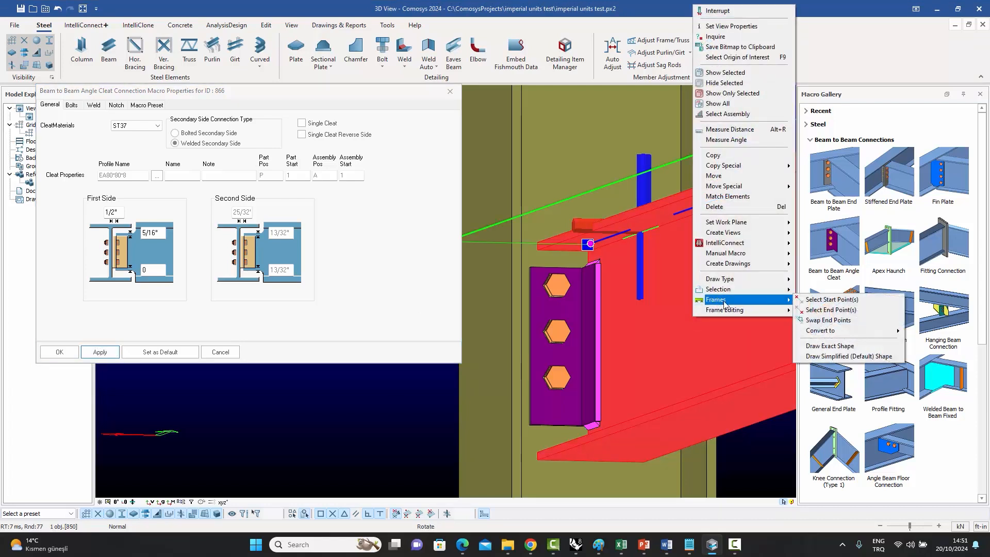
pyautogui.click(826, 346)
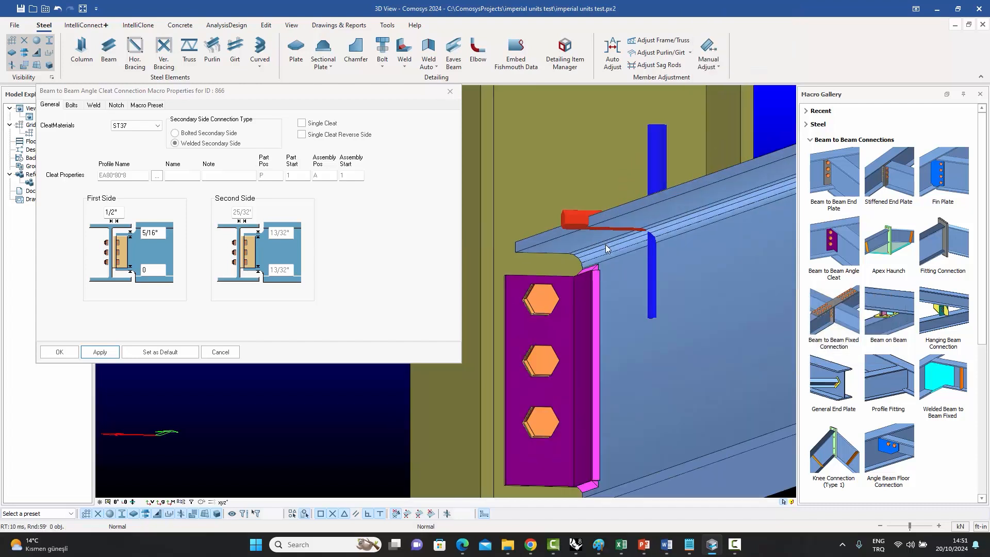
pyautogui.scroll(3, 607, 249)
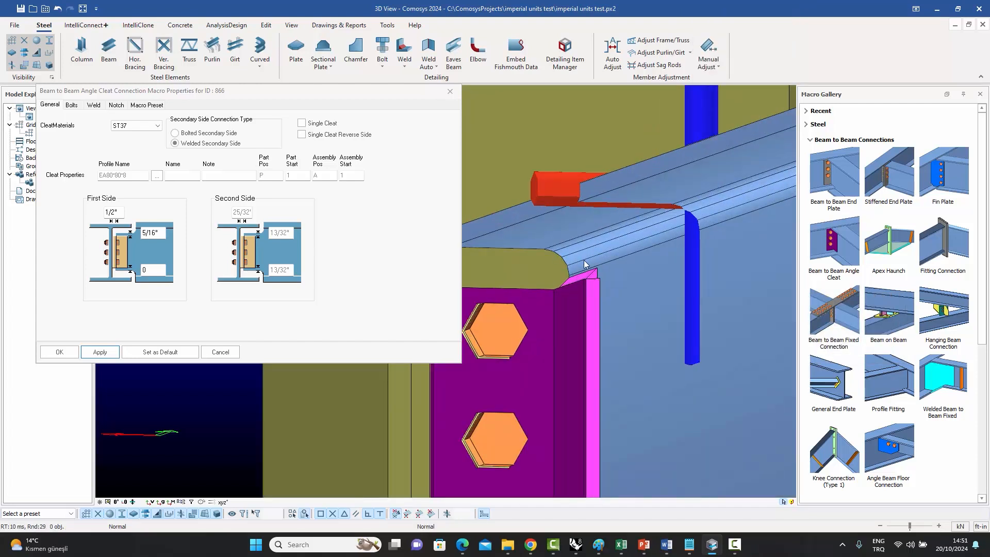
pyautogui.scroll(-5, 584, 264)
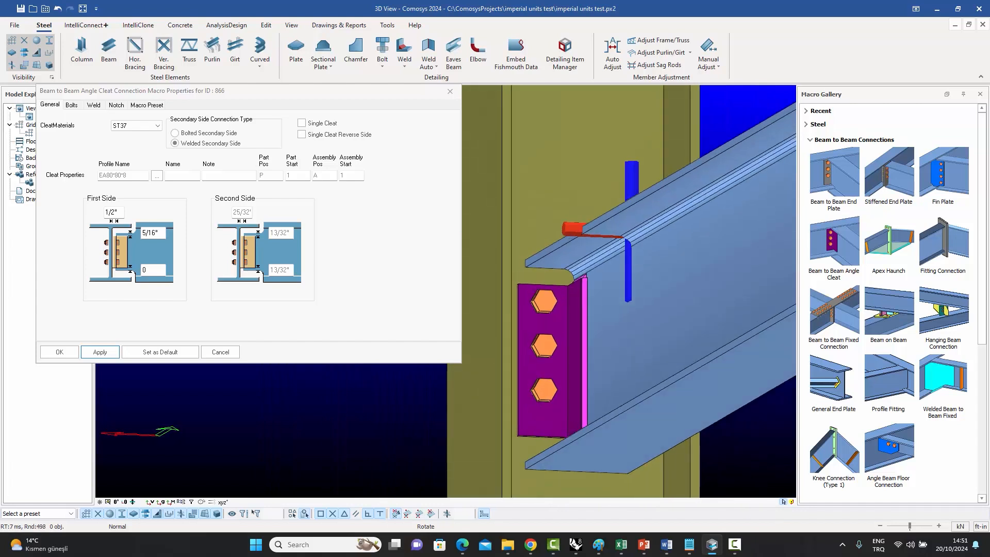
pyautogui.moveTo(574, 304); pyautogui.dragTo(583, 298, button='middle')
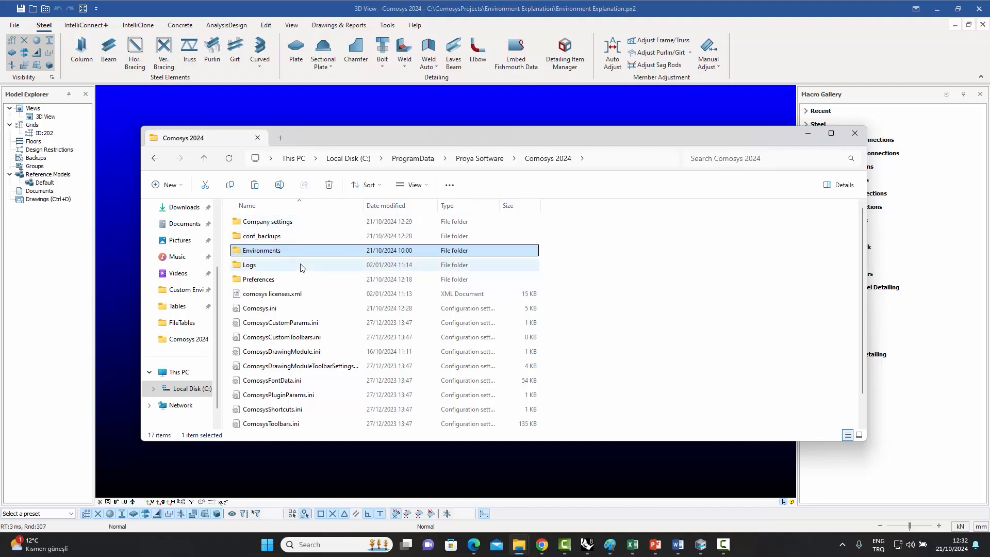
# Browse the Comosys 2024 ProgramData folder, examining the Environments and Company settings subfolders.
pyautogui.doubleClick(275, 252)
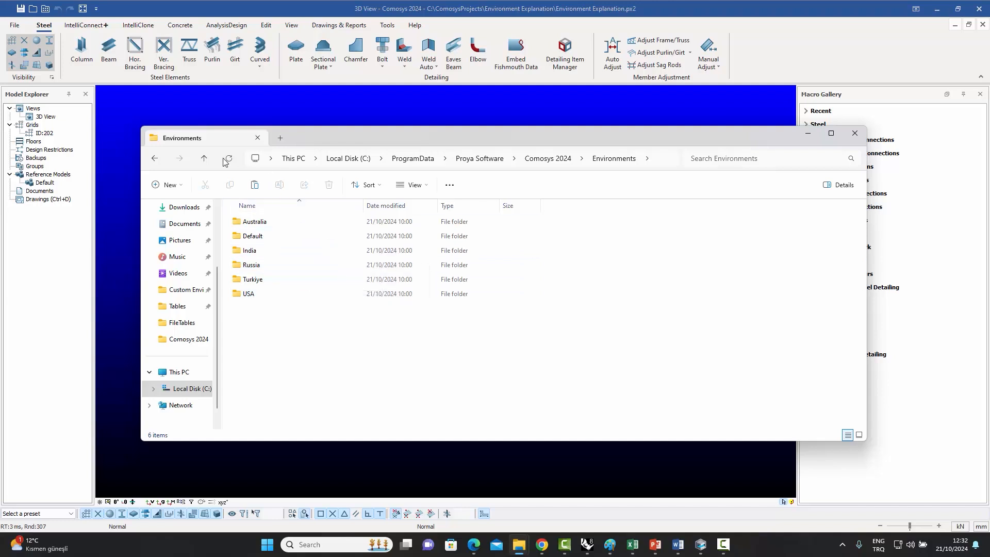
pyautogui.click(204, 159)
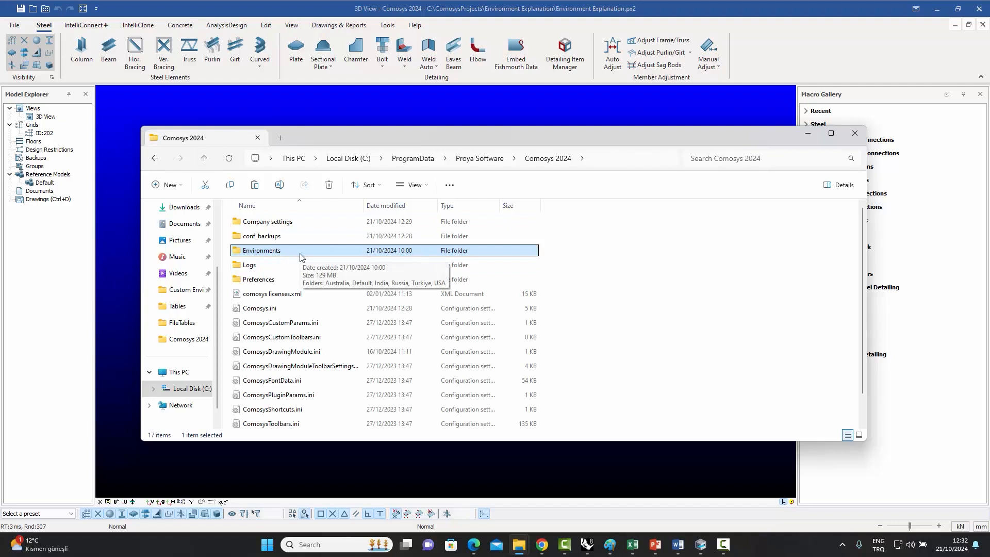
pyautogui.doubleClick(287, 252)
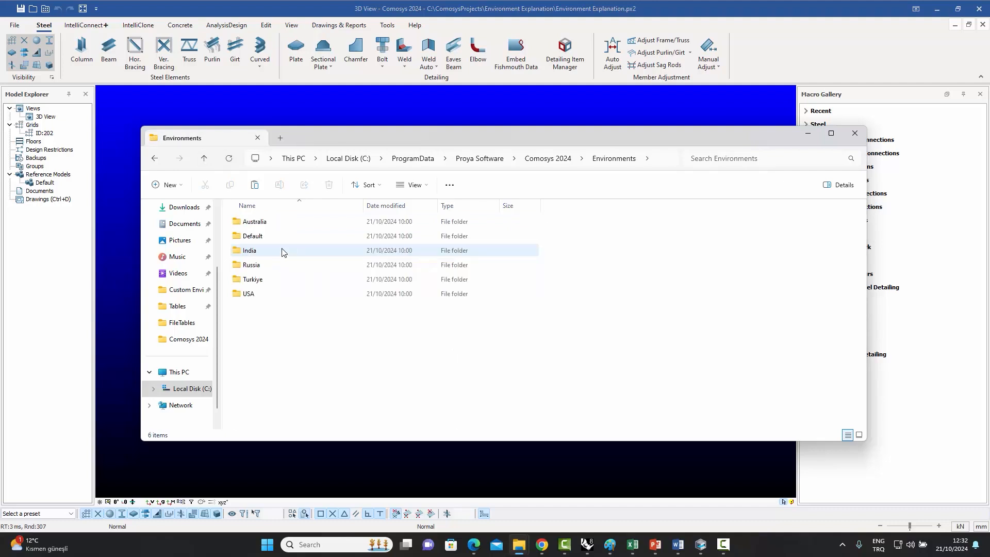
pyautogui.moveTo(267, 243)
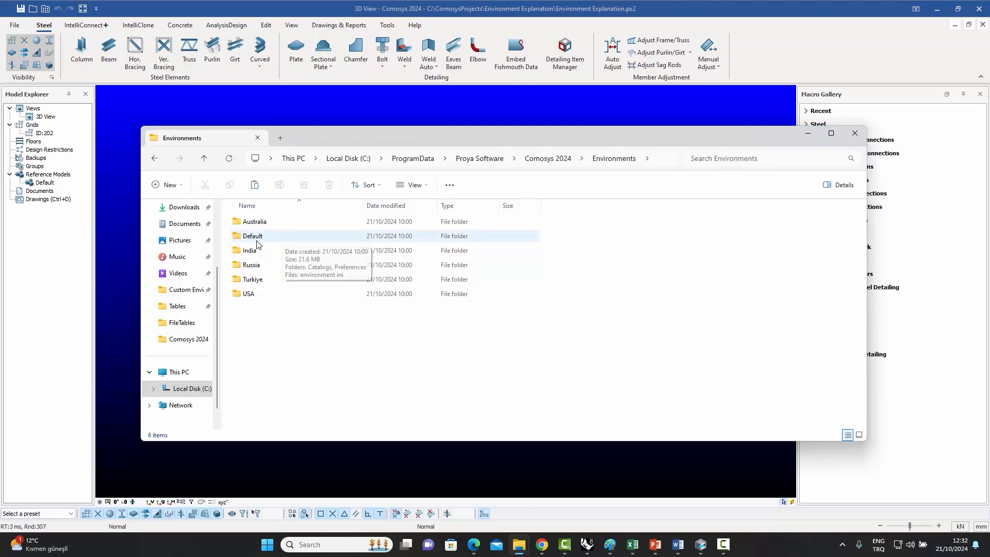
pyautogui.click(204, 158)
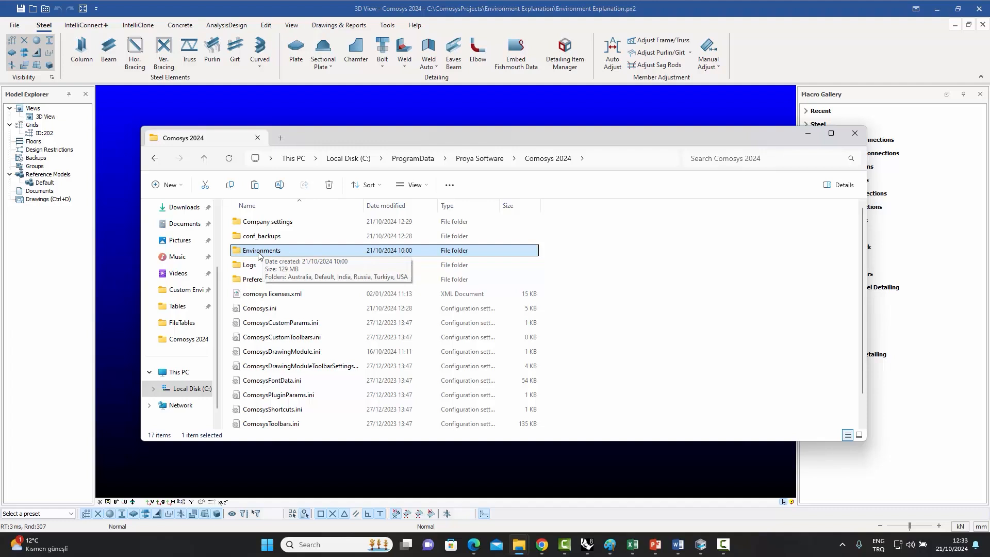
pyautogui.doubleClick(259, 252)
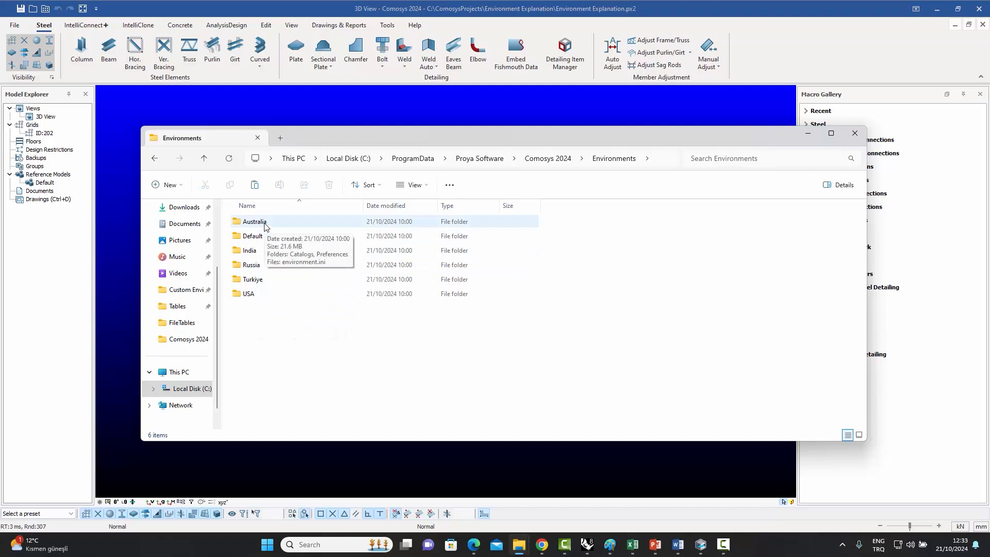
pyautogui.click(204, 159)
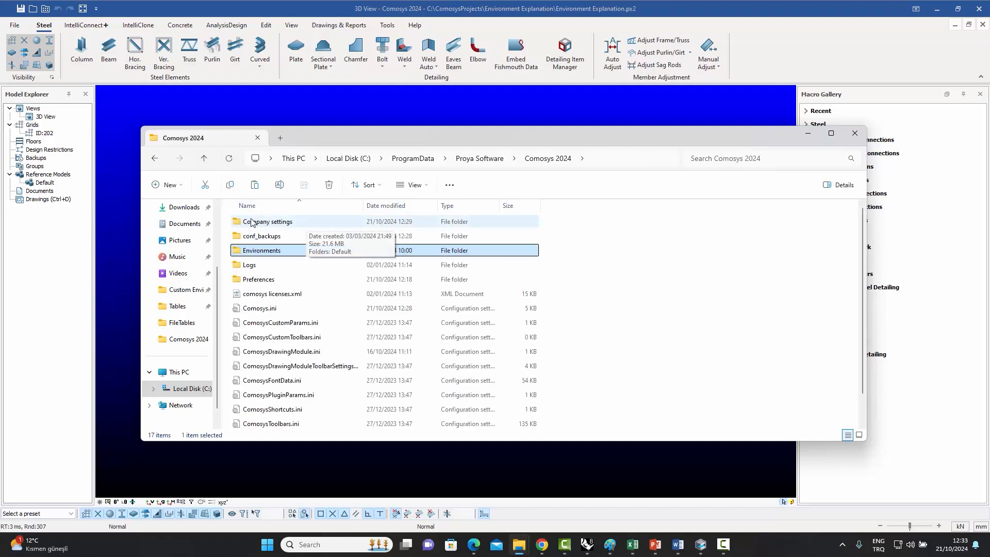
pyautogui.doubleClick(278, 227)
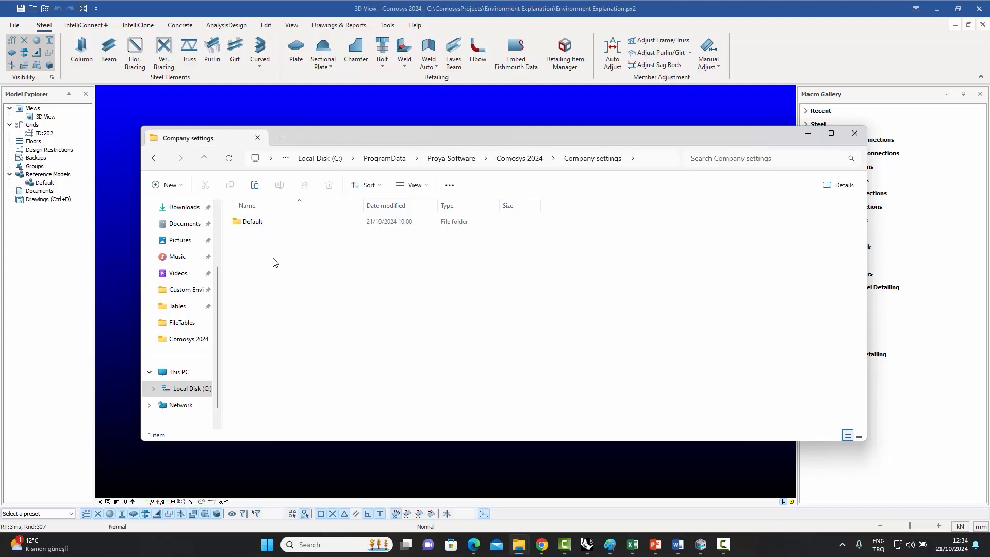
pyautogui.click(207, 160)
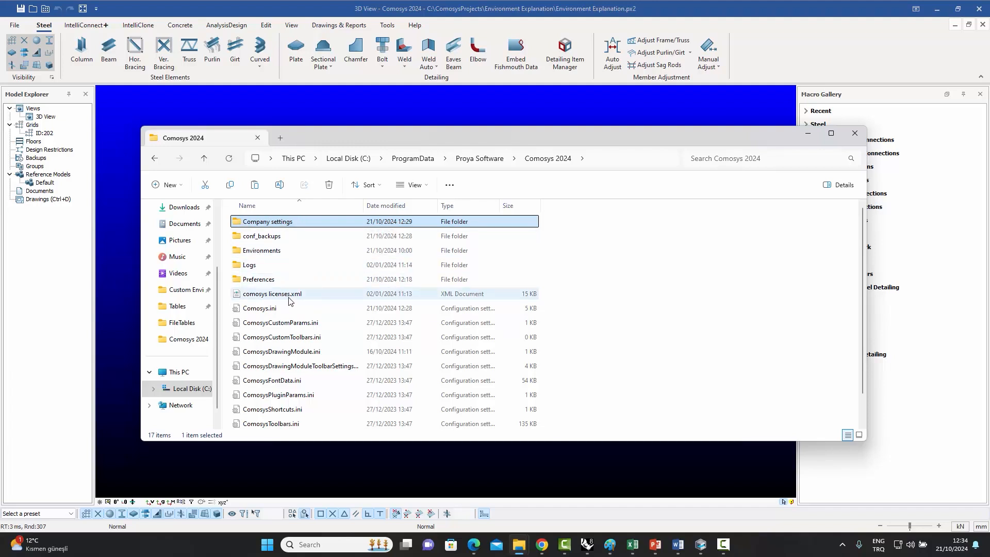
# Open Comosys.ini and examine the CompanySettingsDirectory entry, then close the file.
pyautogui.click(256, 308)
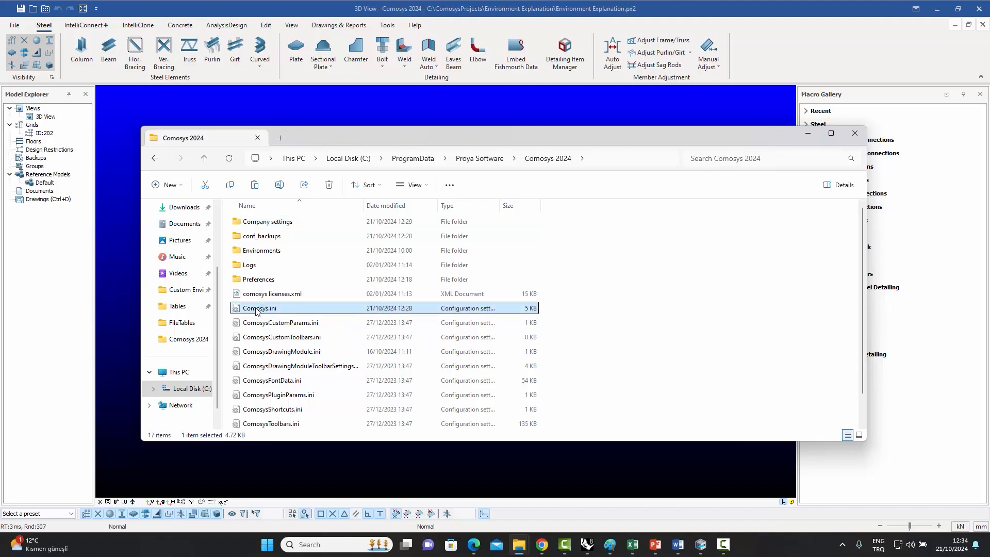
pyautogui.doubleClick(255, 309)
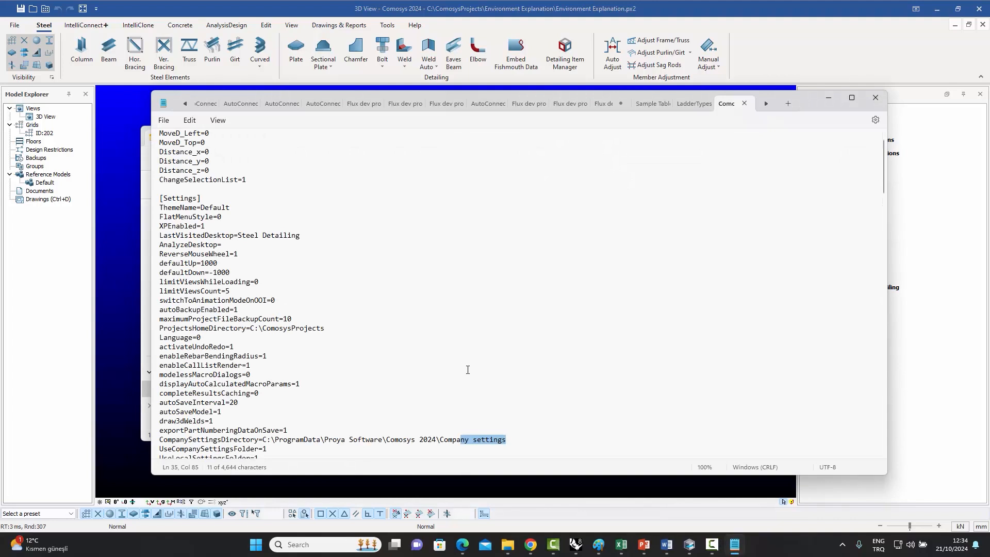
pyautogui.scroll(-2, 472, 381)
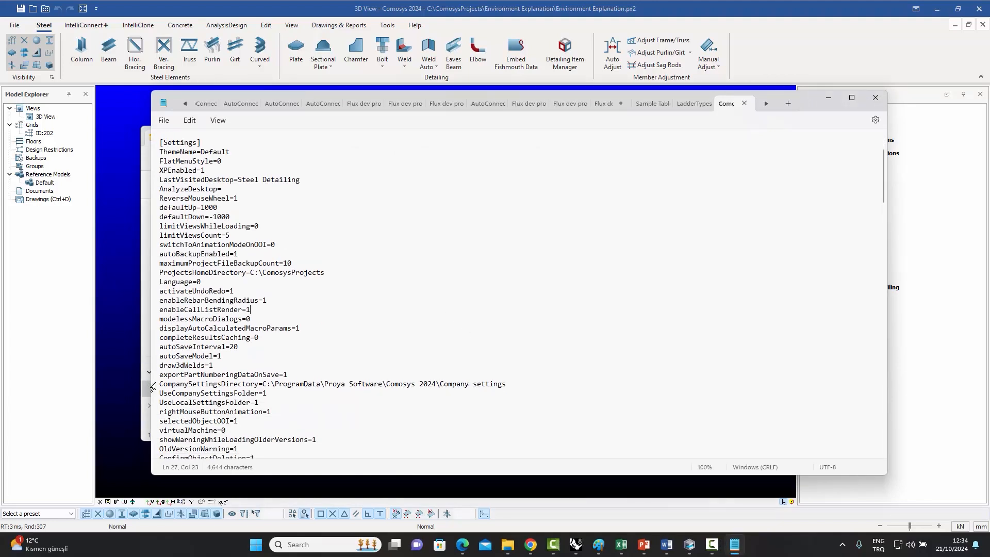
pyautogui.moveTo(161, 382); pyautogui.dragTo(514, 386)
pyautogui.click(497, 409)
pyautogui.moveTo(442, 386); pyautogui.dragTo(507, 390)
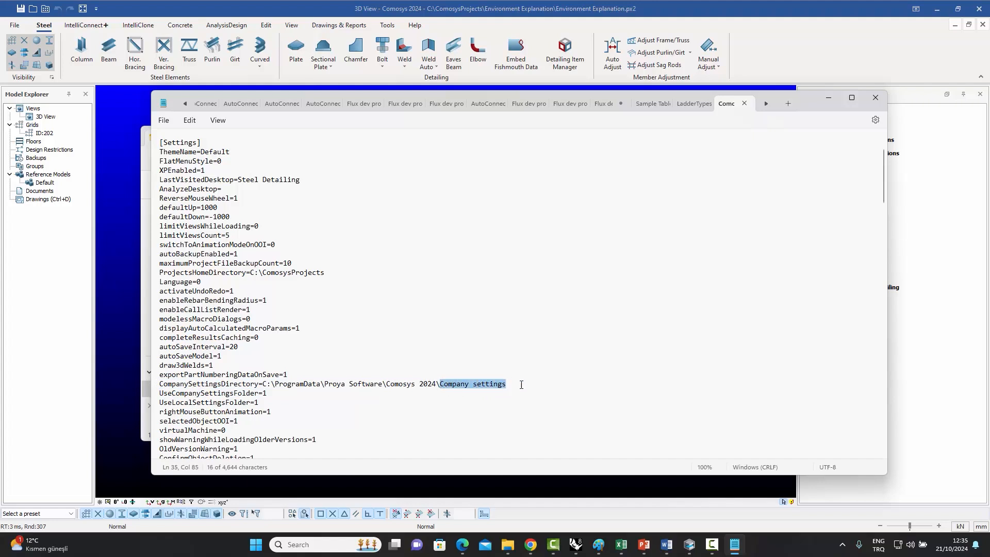
pyautogui.click(875, 97)
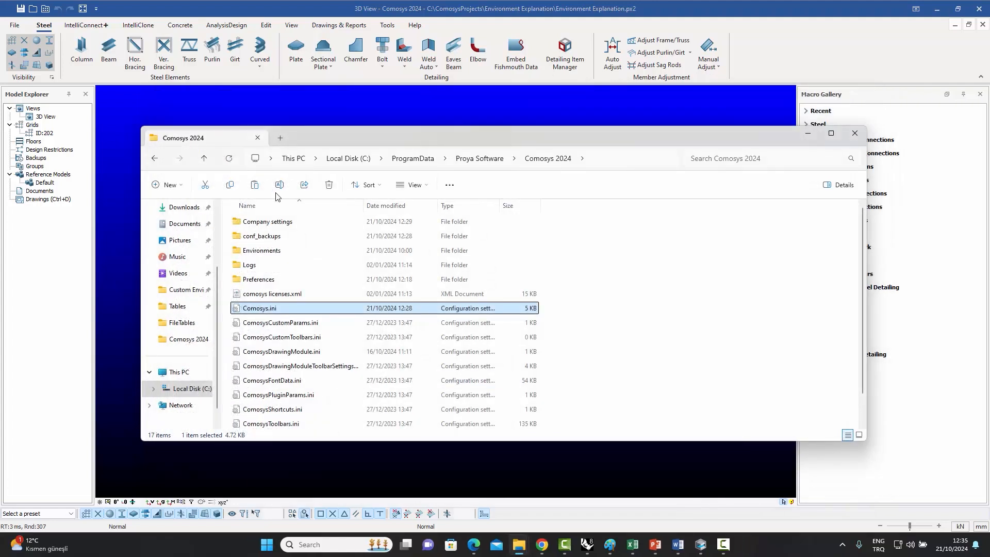
# Browse the Turkiye environment's Catalogs and Preferences folders, then return to the Comosys 2024 folder.
pyautogui.click(257, 225)
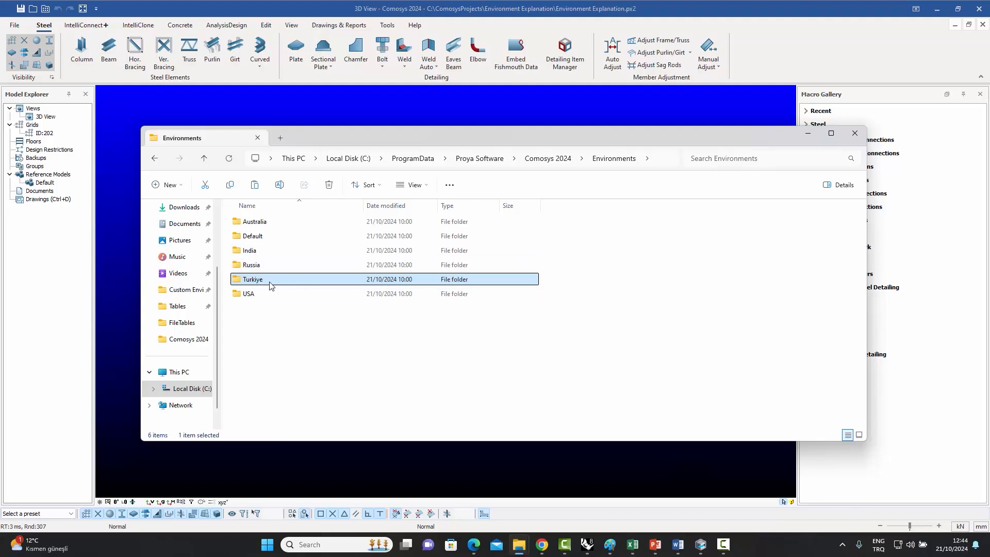
pyautogui.moveTo(270, 286)
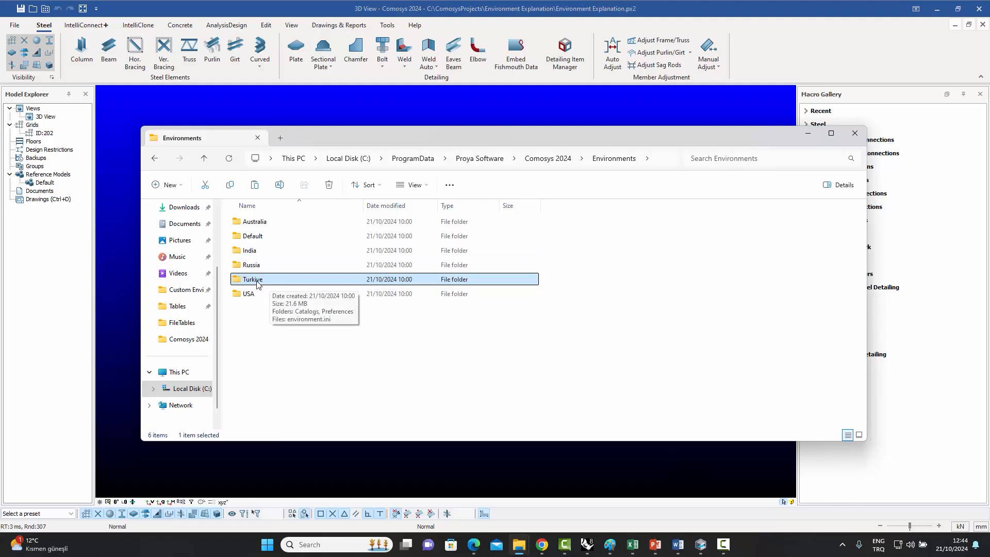
pyautogui.doubleClick(257, 283)
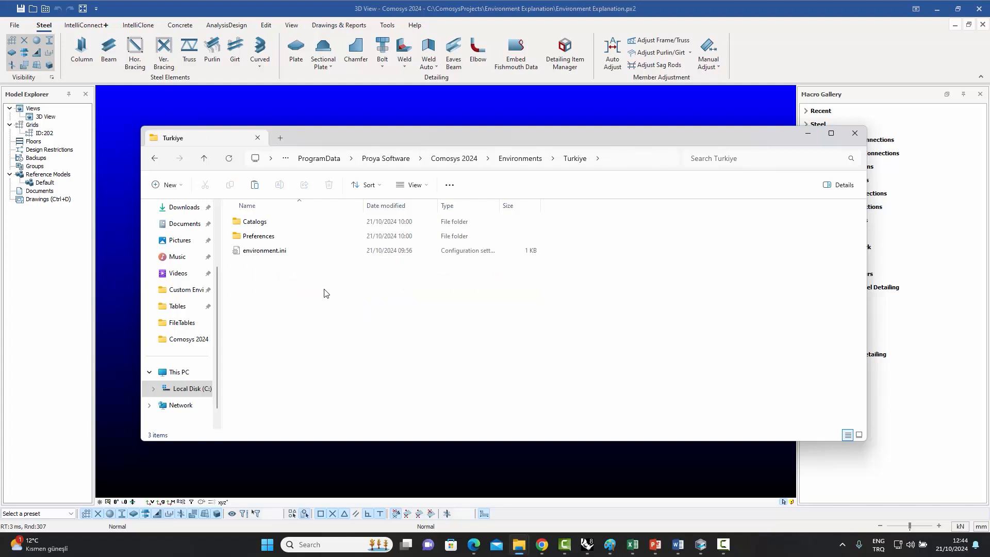
pyautogui.doubleClick(264, 224)
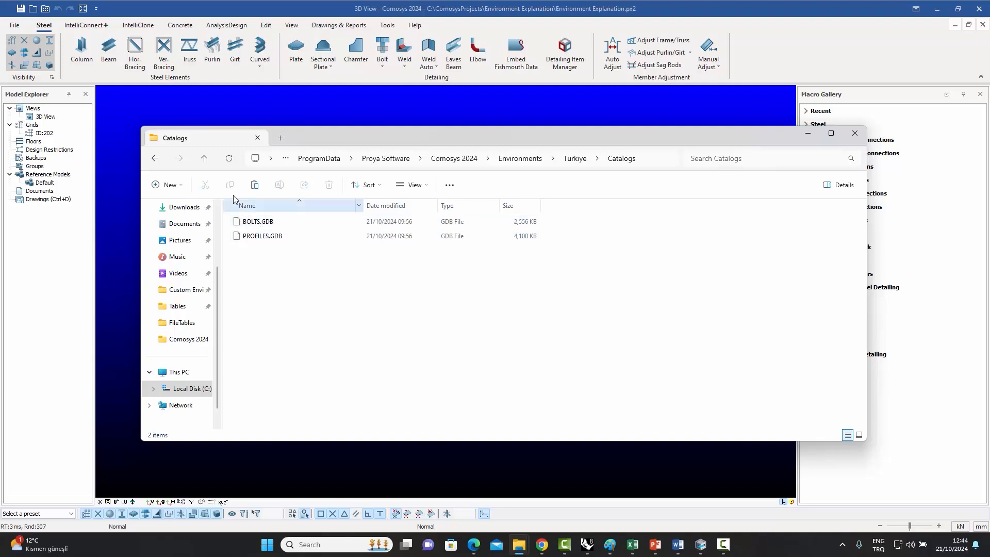
pyautogui.click(204, 159)
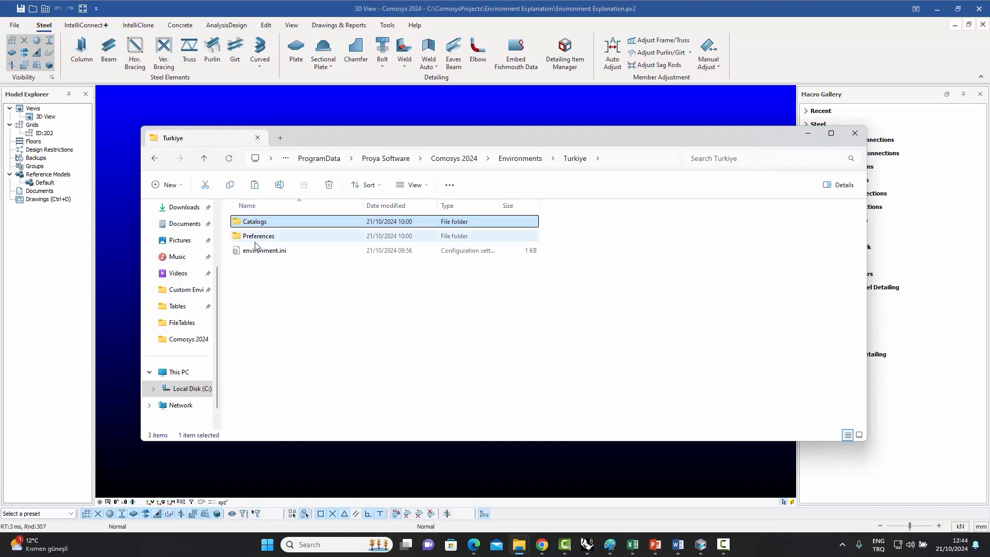
pyautogui.moveTo(276, 240)
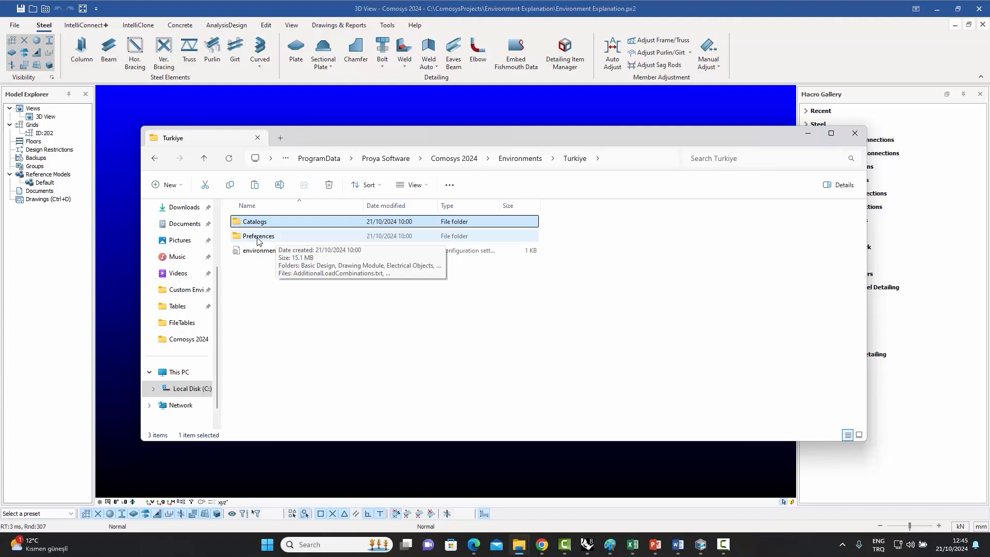
pyautogui.doubleClick(258, 237)
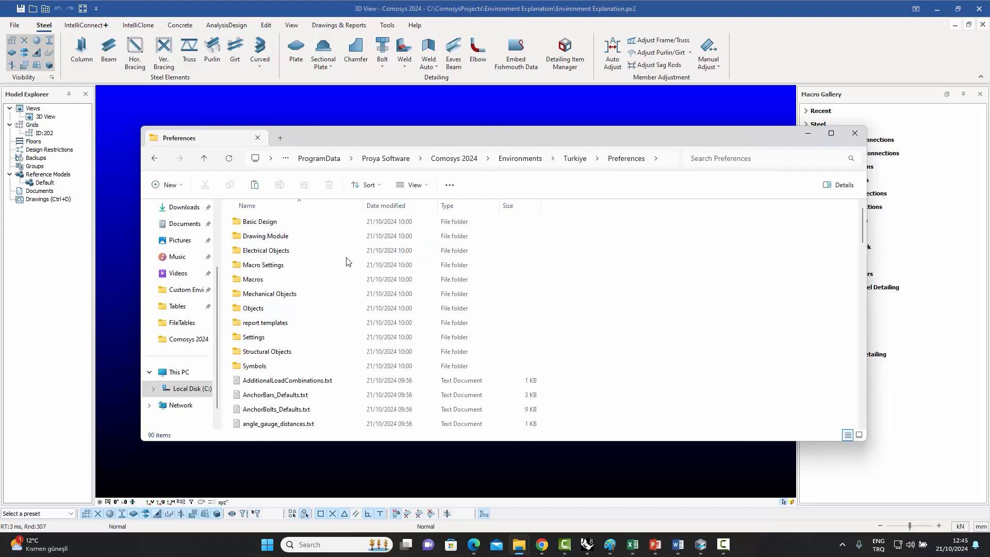
pyautogui.scroll(-1, 346, 262)
pyautogui.scroll(1, 347, 262)
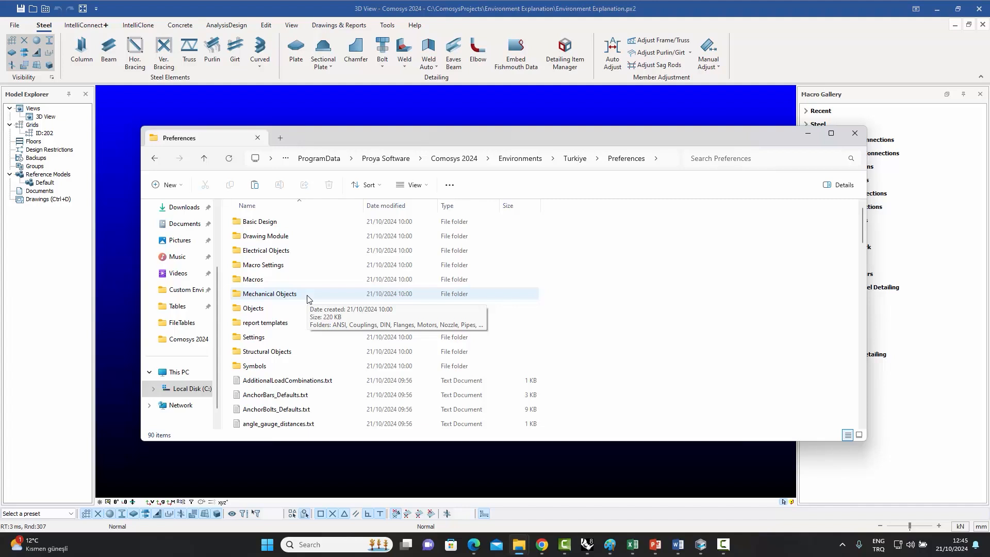
pyautogui.click(204, 158)
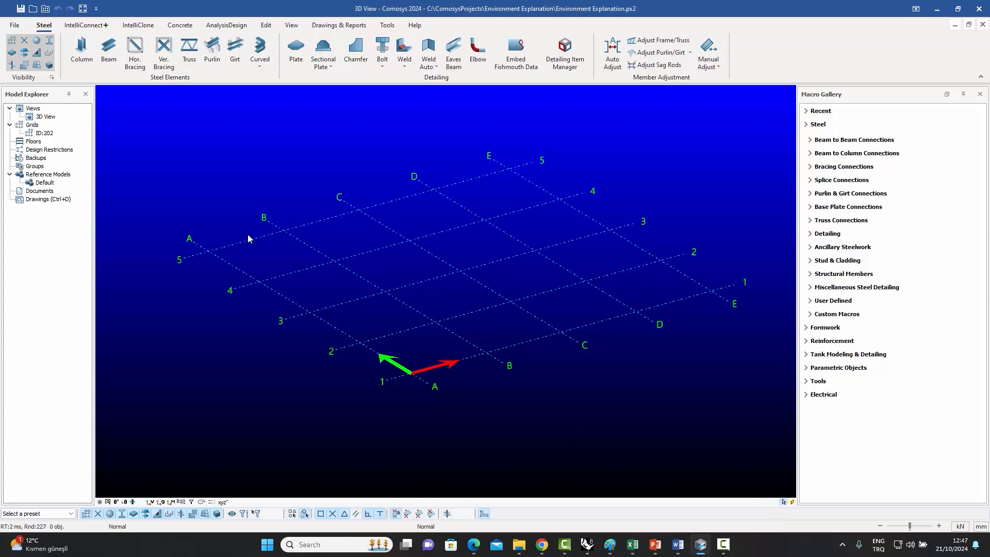
# Open the General Settings and examine the environment for new models on the Environments tab.
pyautogui.click(14, 25)
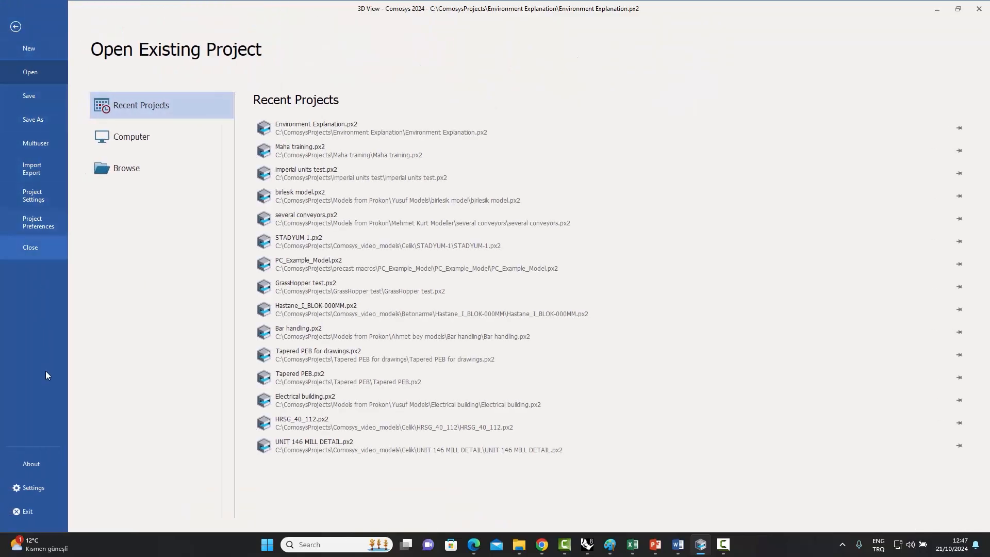
pyautogui.click(34, 488)
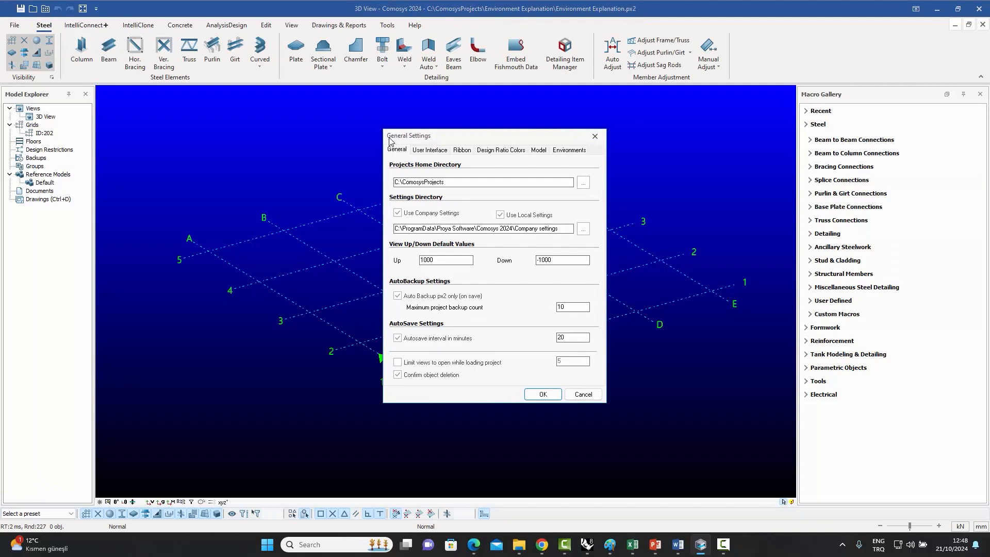
pyautogui.moveTo(453, 139); pyautogui.dragTo(416, 133)
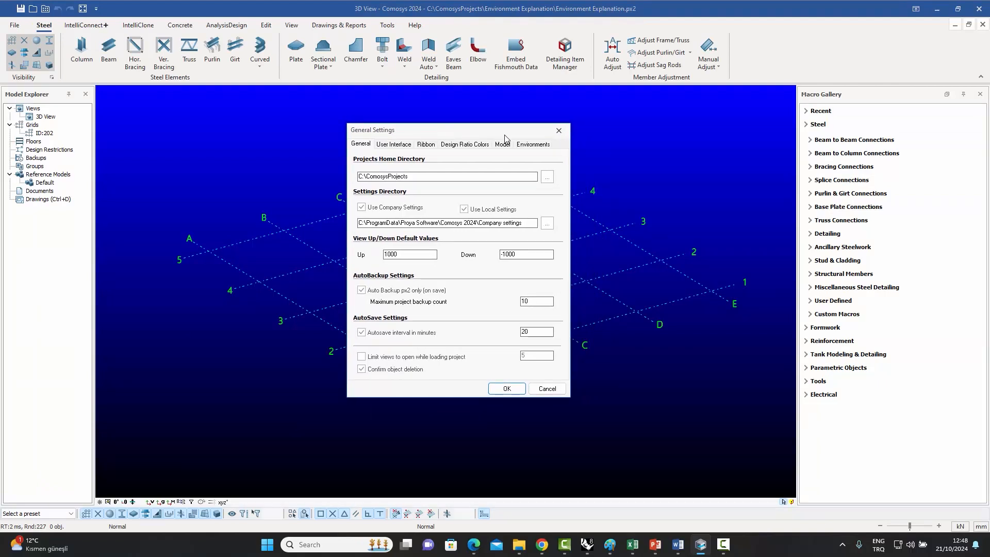
pyautogui.click(534, 145)
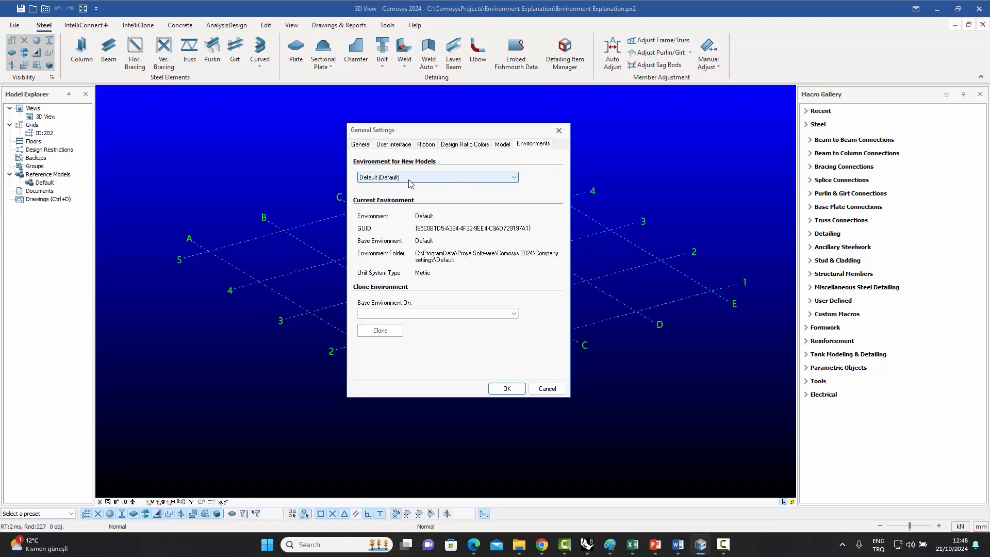
pyautogui.click(441, 178)
pyautogui.click(441, 179)
# Switch to File Explorer and open the Company settings folder.
pyautogui.click(518, 544)
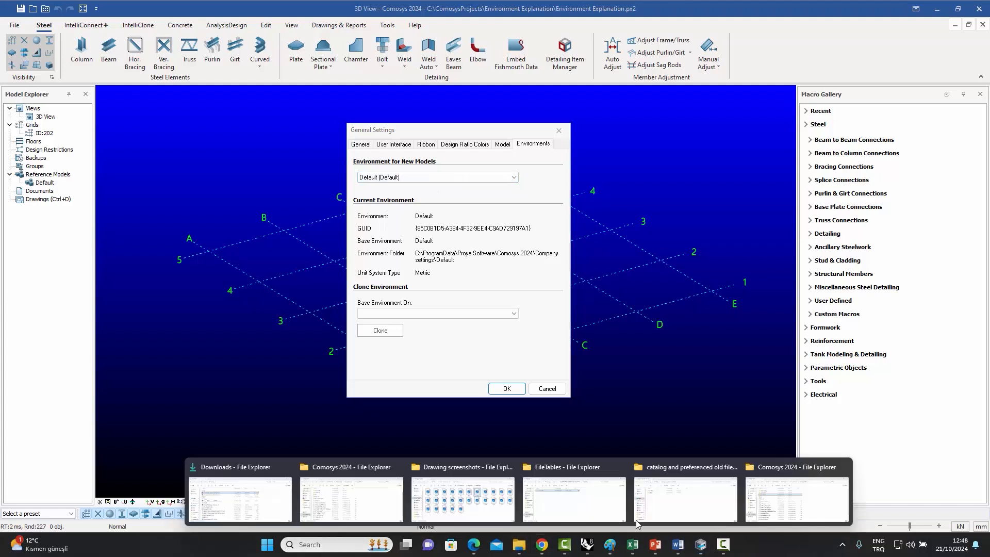
pyautogui.click(790, 504)
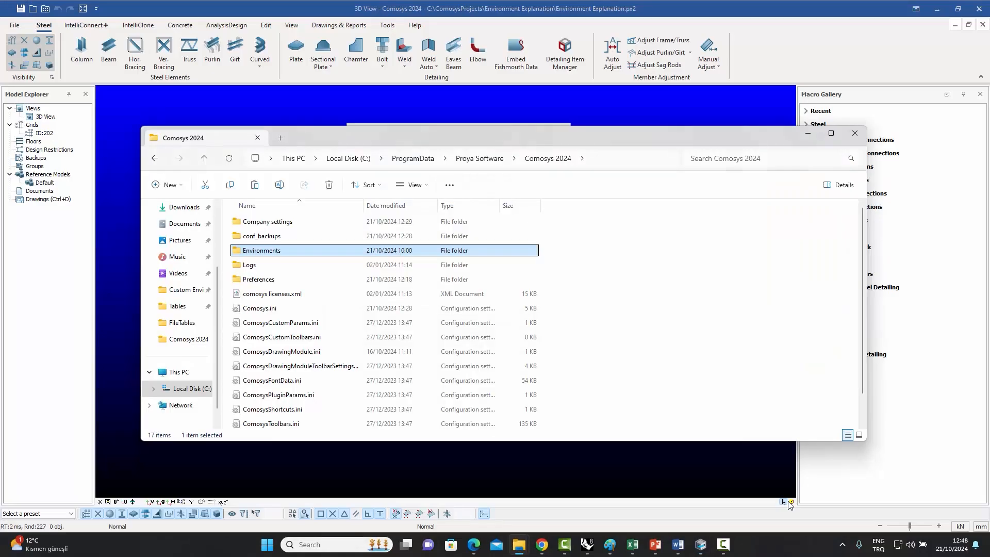
pyautogui.click(275, 223)
pyautogui.doubleClick(275, 222)
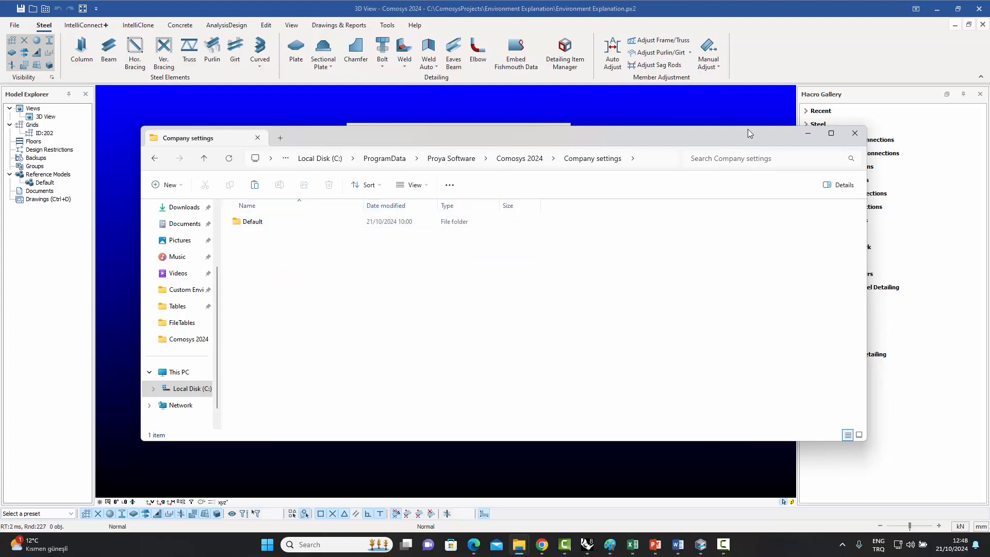
# Return to General Settings and clone the USA base environment as a new environment named Company 1.
pyautogui.click(807, 134)
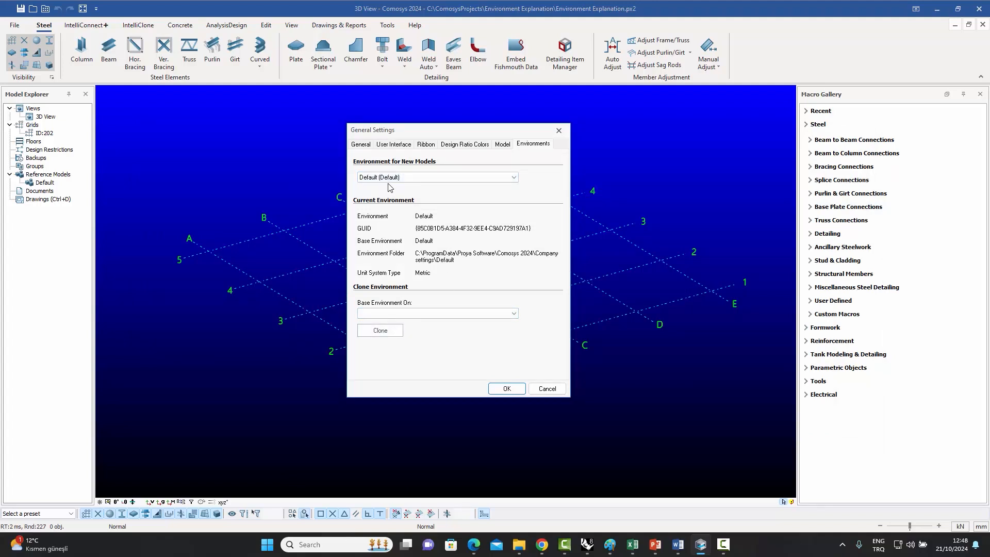
pyautogui.click(436, 314)
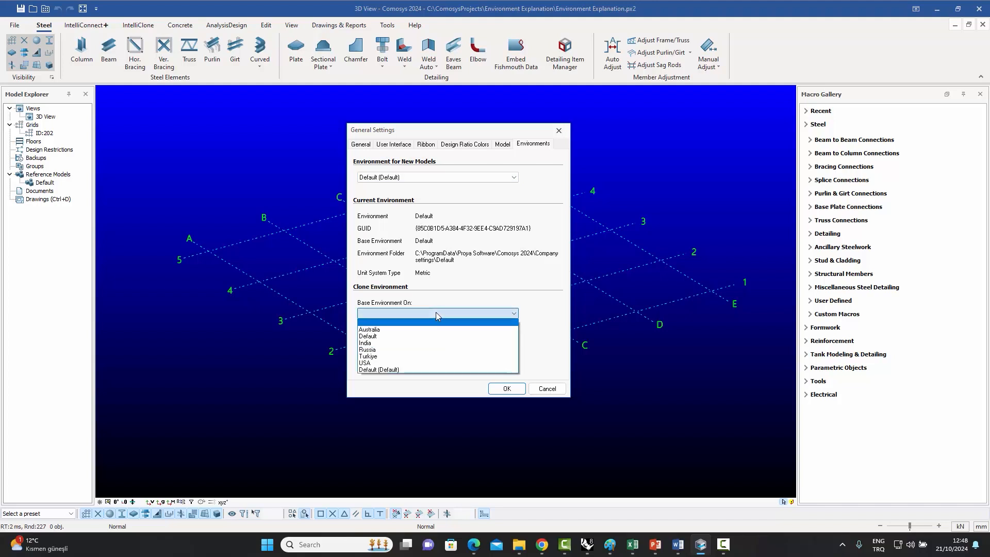
pyautogui.click(386, 363)
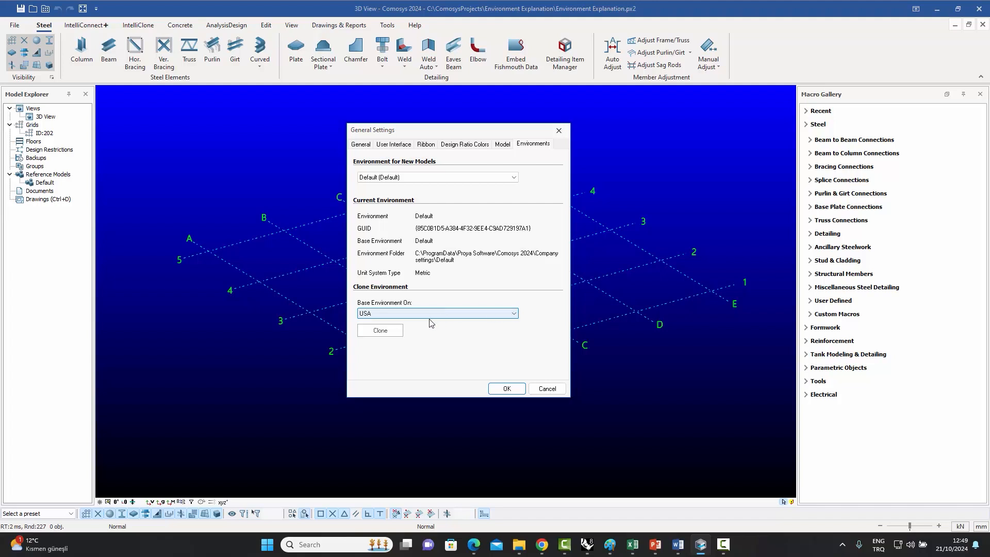
pyautogui.click(381, 332)
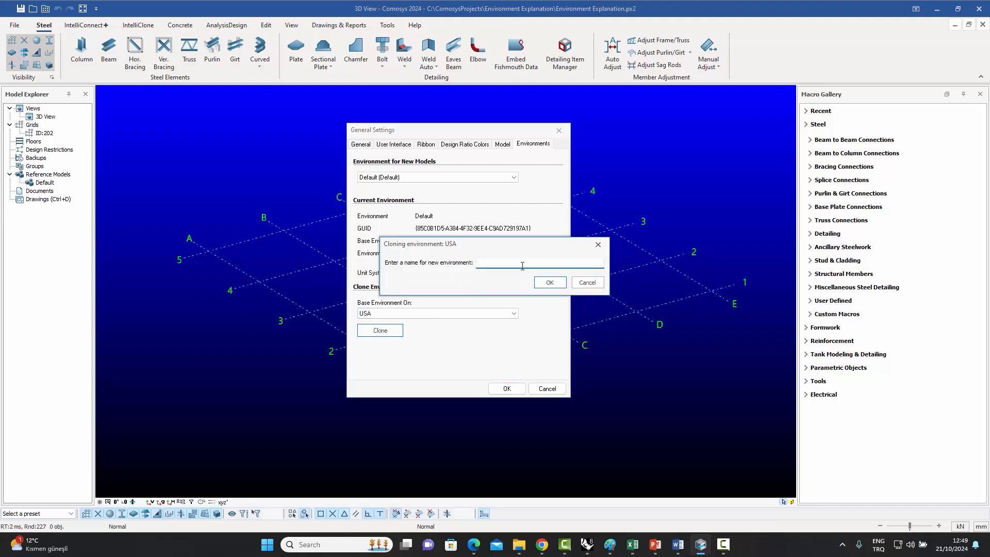
pyautogui.write('Company 1')
pyautogui.click(550, 283)
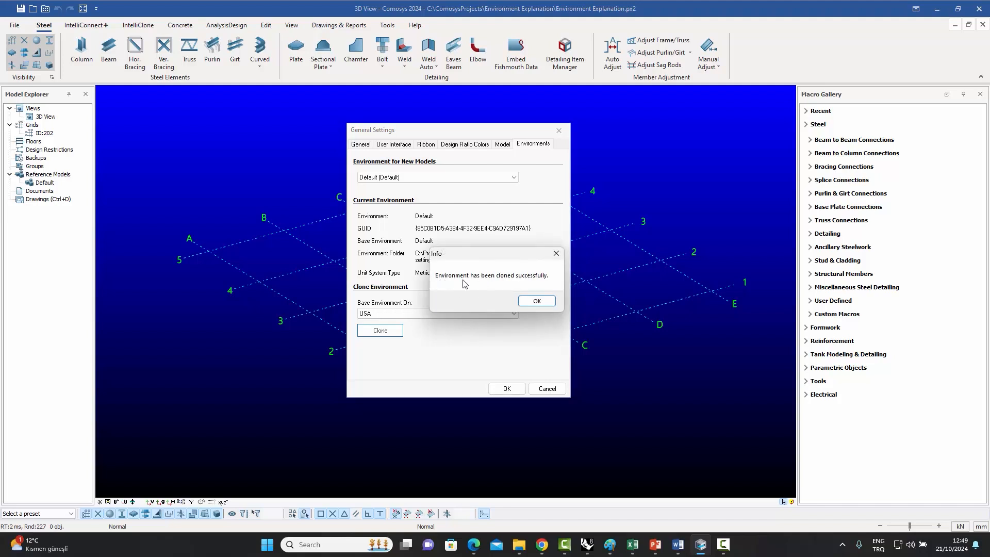
pyautogui.click(537, 302)
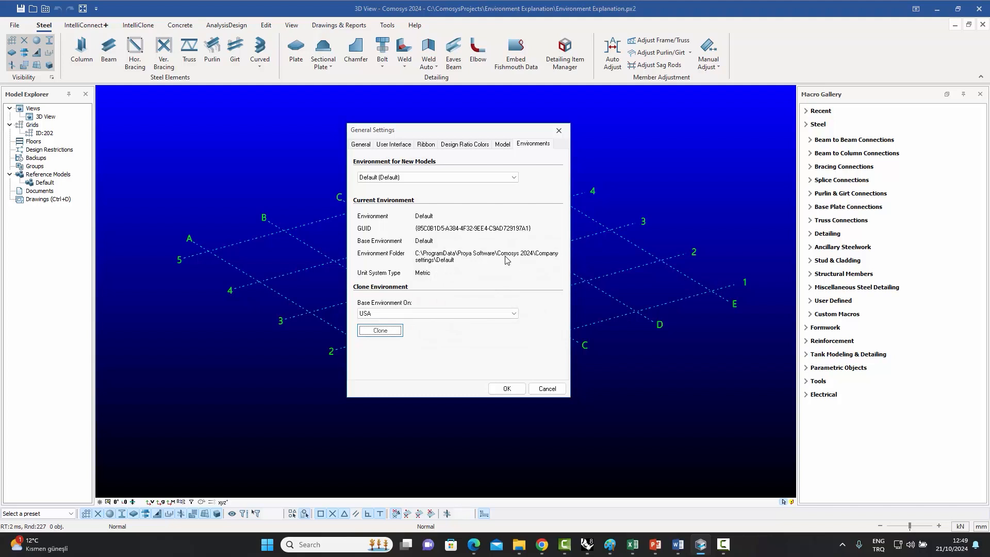
# Set Company 1 (USA) as the environment for new models and compare it with the model's environment on the Model tab.
pyautogui.click(515, 178)
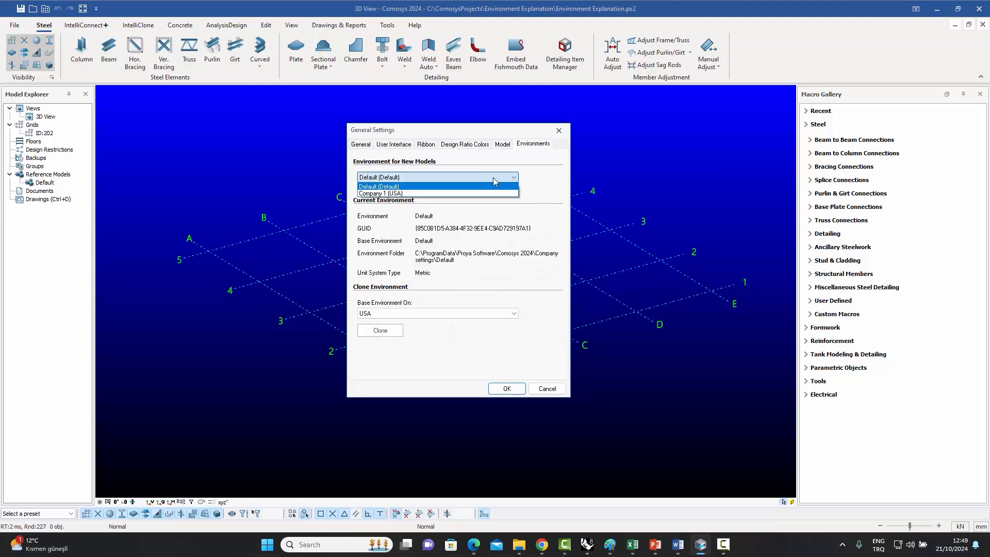
pyautogui.click(413, 194)
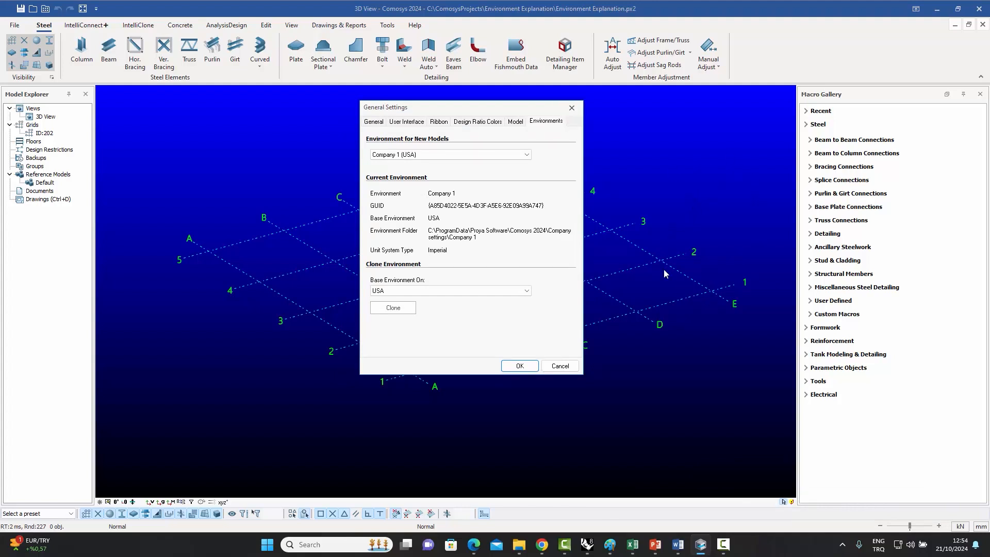
pyautogui.click(515, 123)
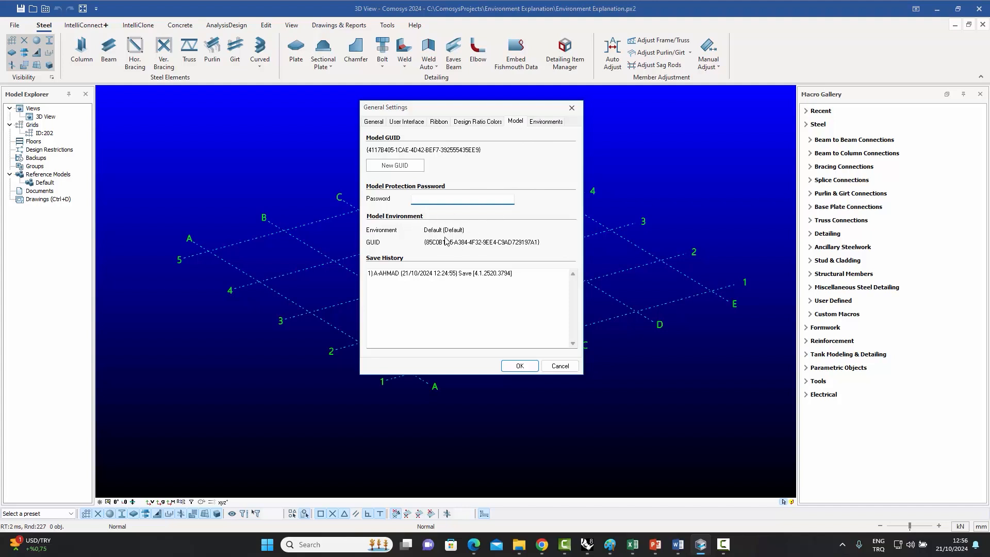
pyautogui.click(550, 122)
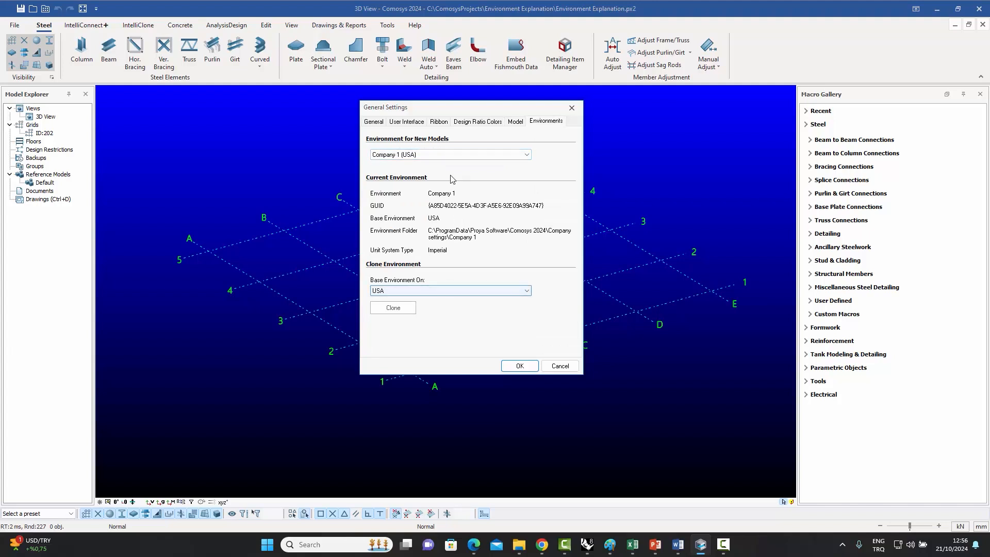
pyautogui.click(479, 155)
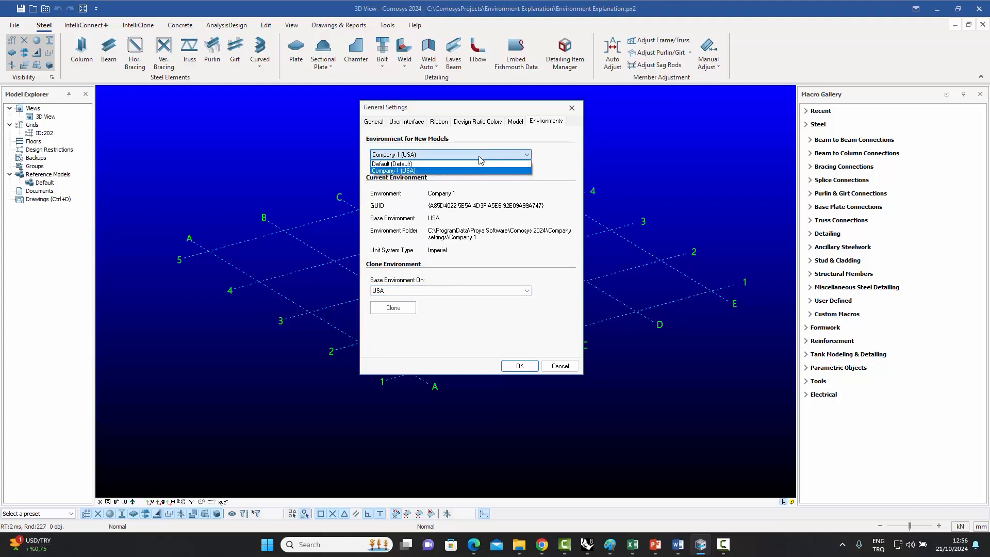
pyautogui.click(479, 156)
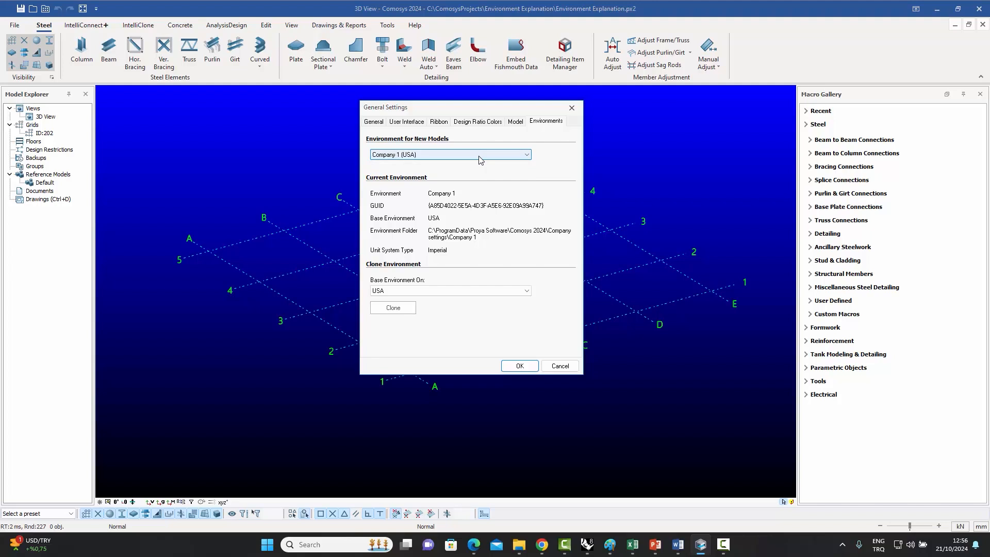
pyautogui.click(515, 121)
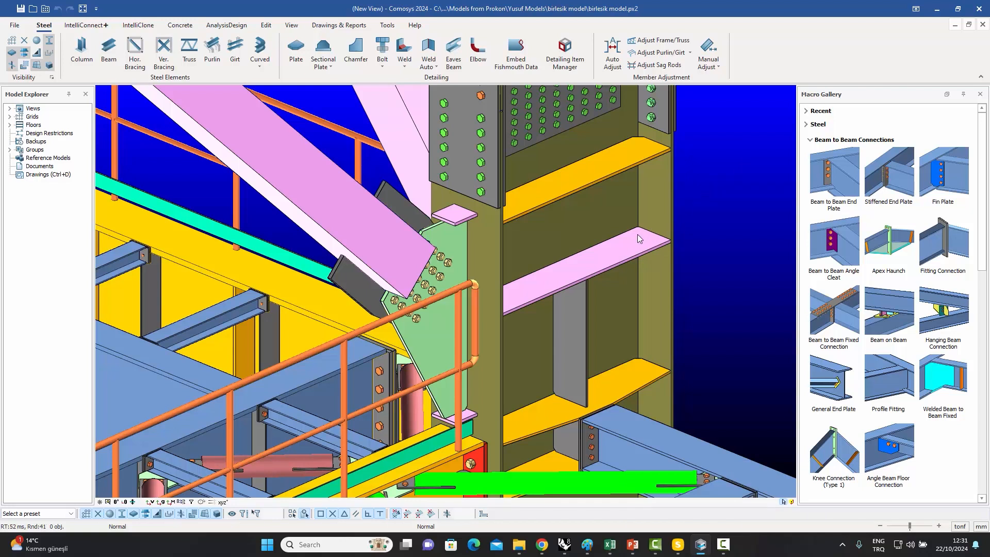
# Open a gusset plate's properties and browse the IFC Entity Type options on its IFC tab.
pyautogui.doubleClick(434, 330)
pyautogui.moveTo(456, 139); pyautogui.dragTo(663, 129)
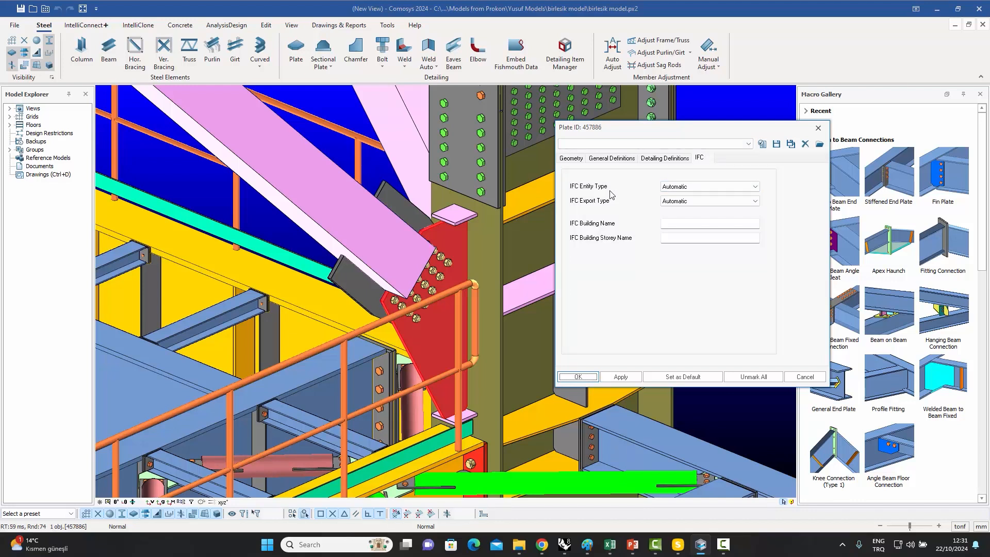
pyautogui.click(692, 190)
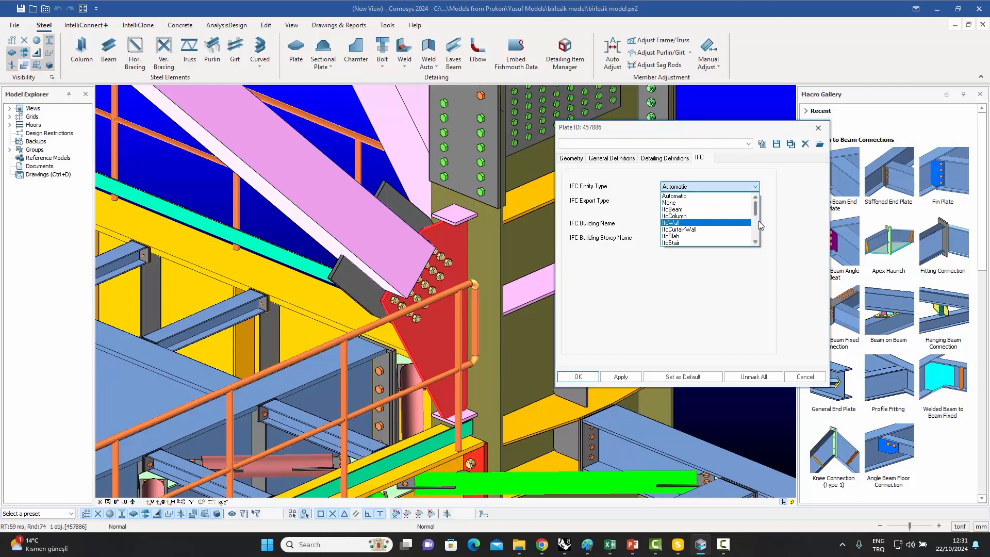
pyautogui.moveTo(756, 214); pyautogui.dragTo(755, 232)
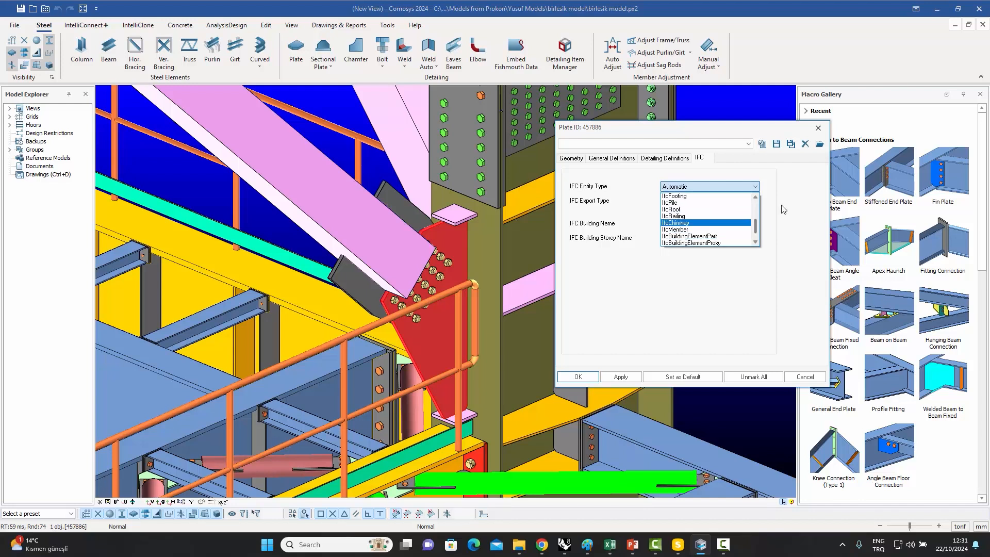
pyautogui.click(783, 204)
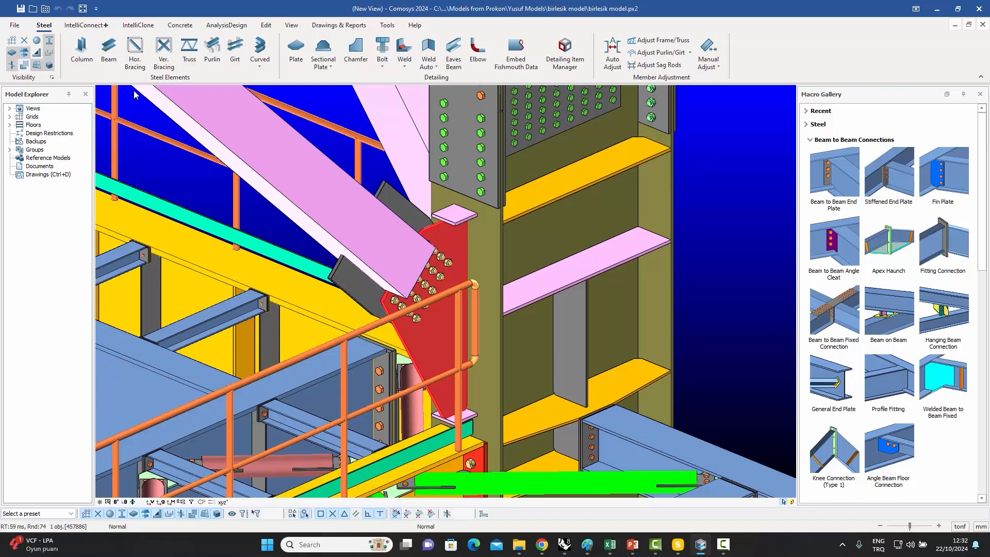
# Open Project Settings and examine the project info and the Default base point's coordinates.
pyautogui.click(14, 25)
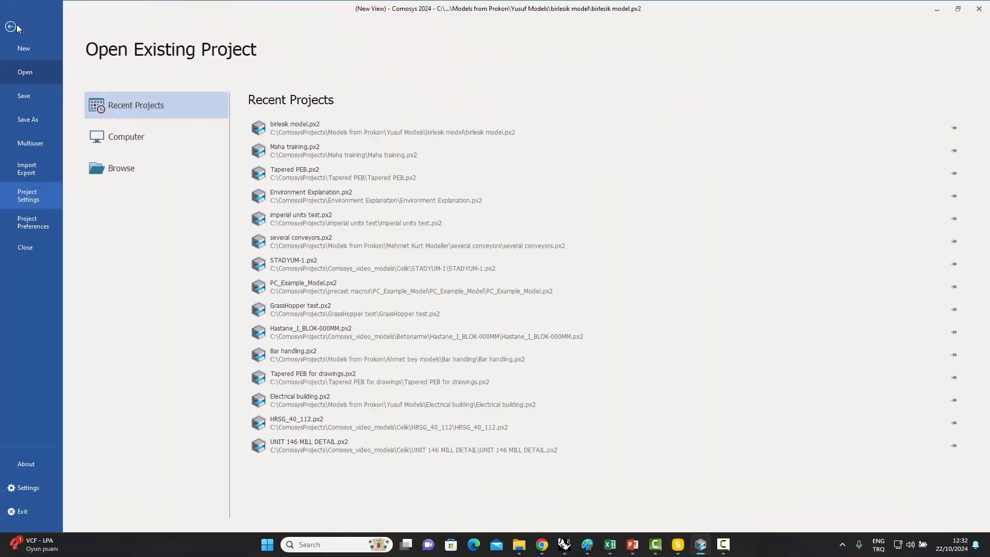
pyautogui.click(34, 196)
pyautogui.moveTo(153, 8); pyautogui.dragTo(407, 118)
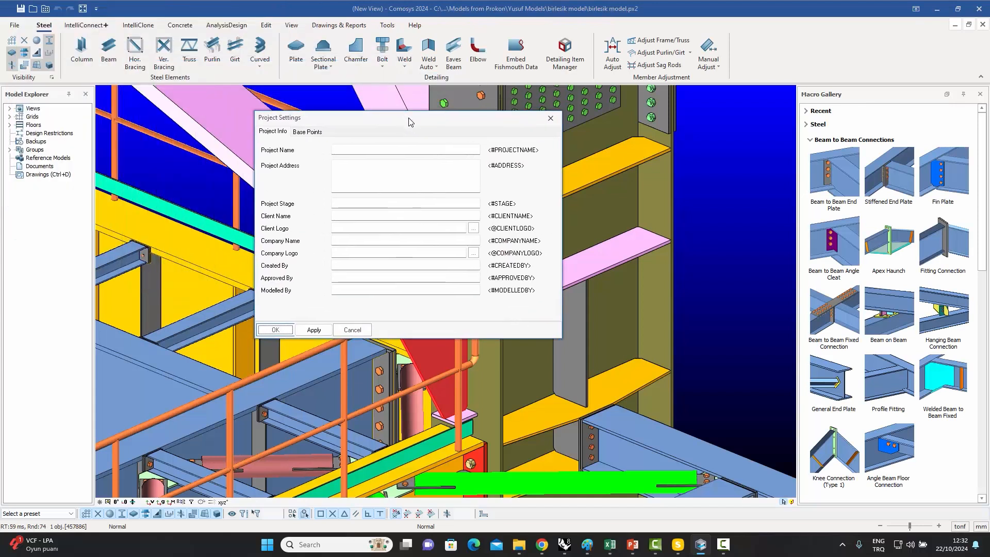
pyautogui.click(308, 132)
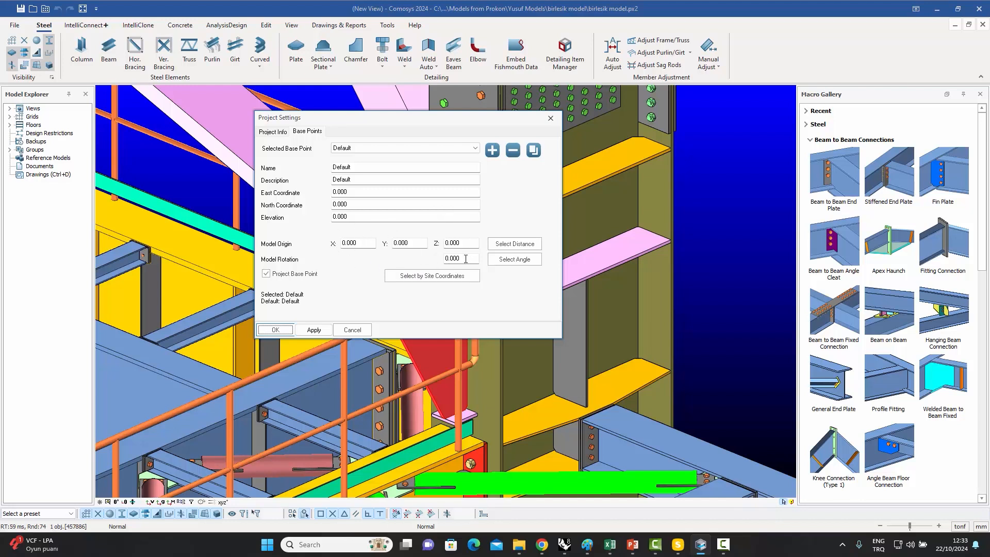
pyautogui.click(476, 149)
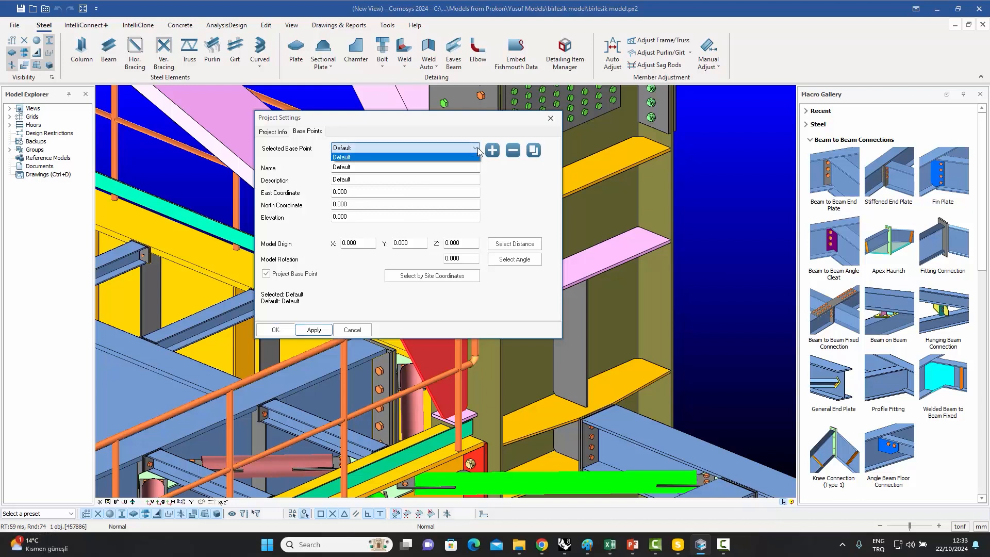
pyautogui.click(477, 148)
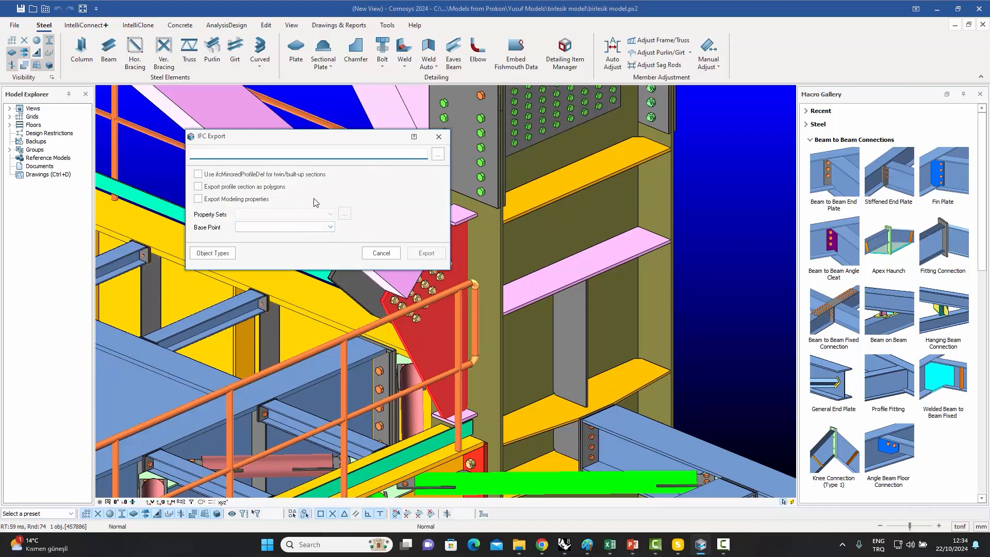
# Set the IFC export base point to Default.
pyautogui.click(330, 227)
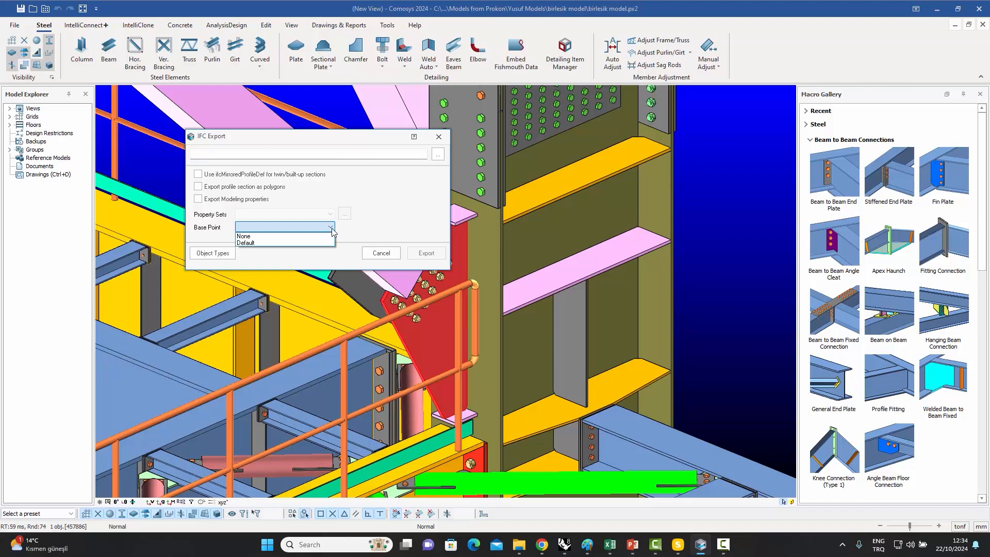
pyautogui.click(268, 243)
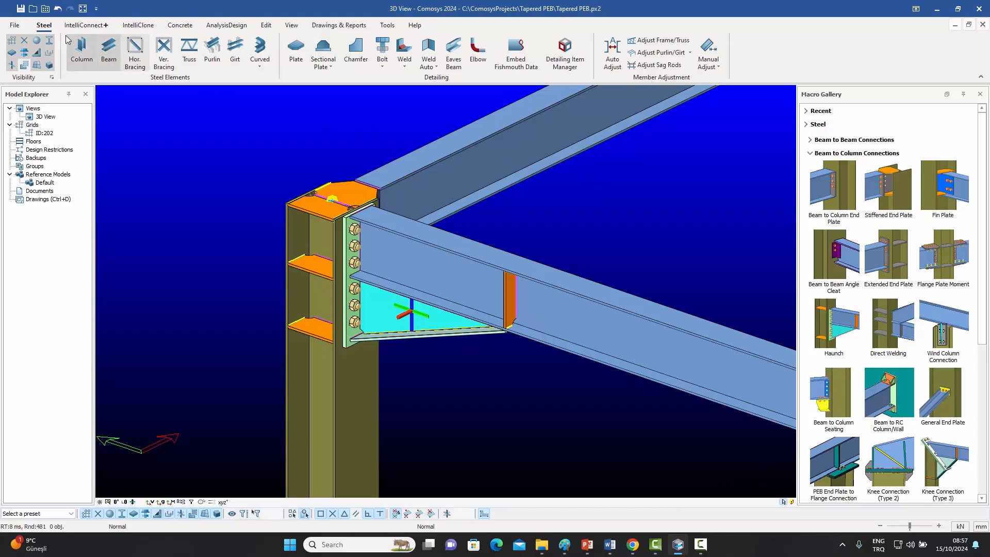
# Launch IDEA StatiCa Checkbot from the export options and create a new steel project for Tapered PEB.
pyautogui.click(14, 27)
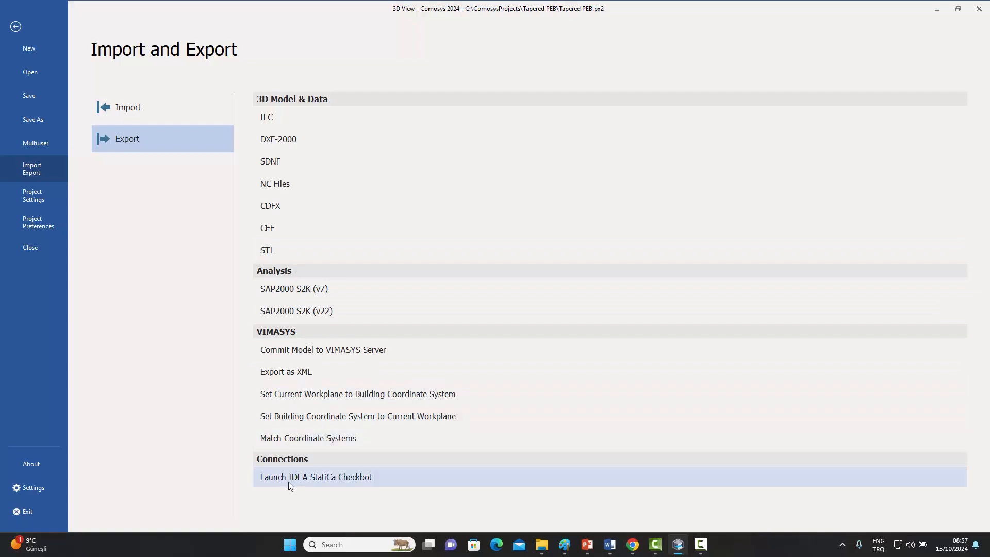
pyautogui.click(352, 476)
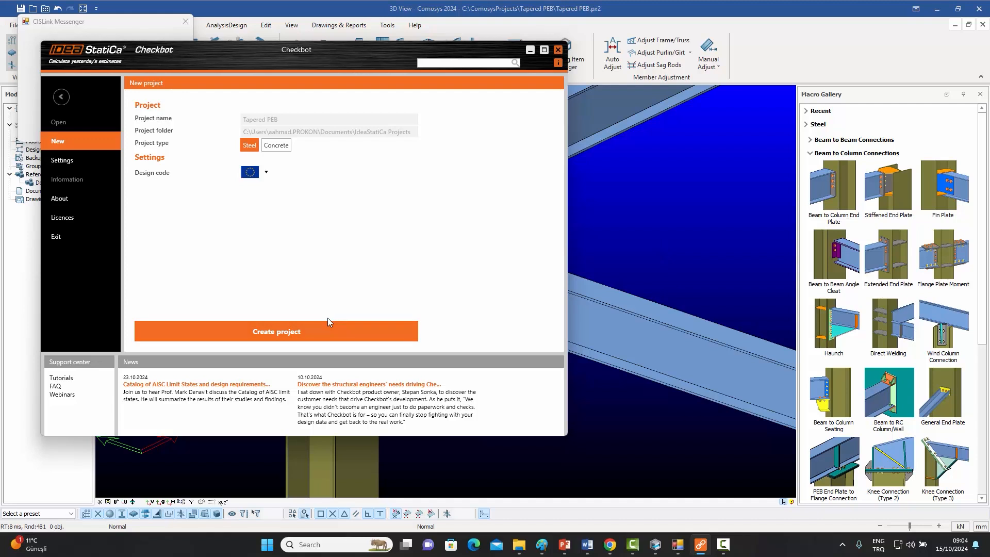
pyautogui.click(283, 332)
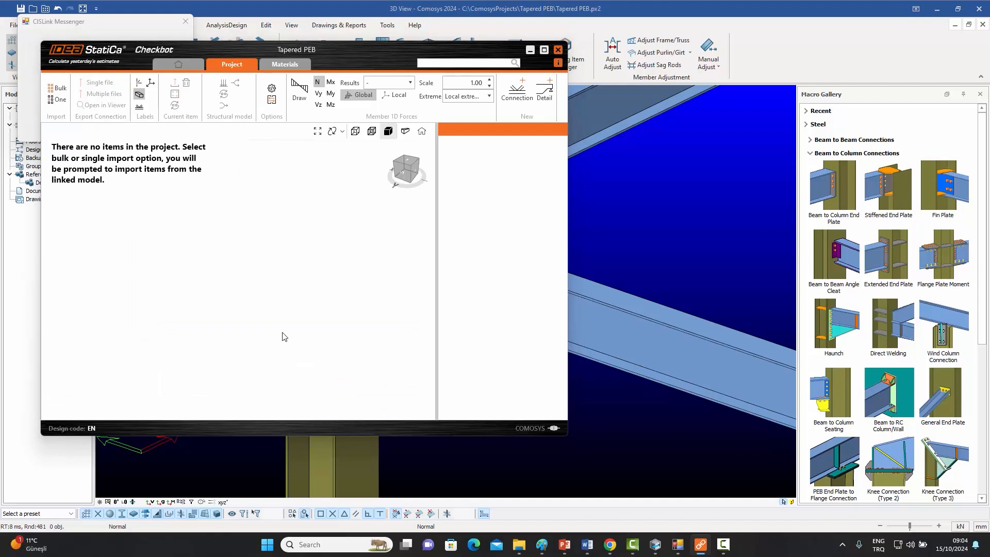
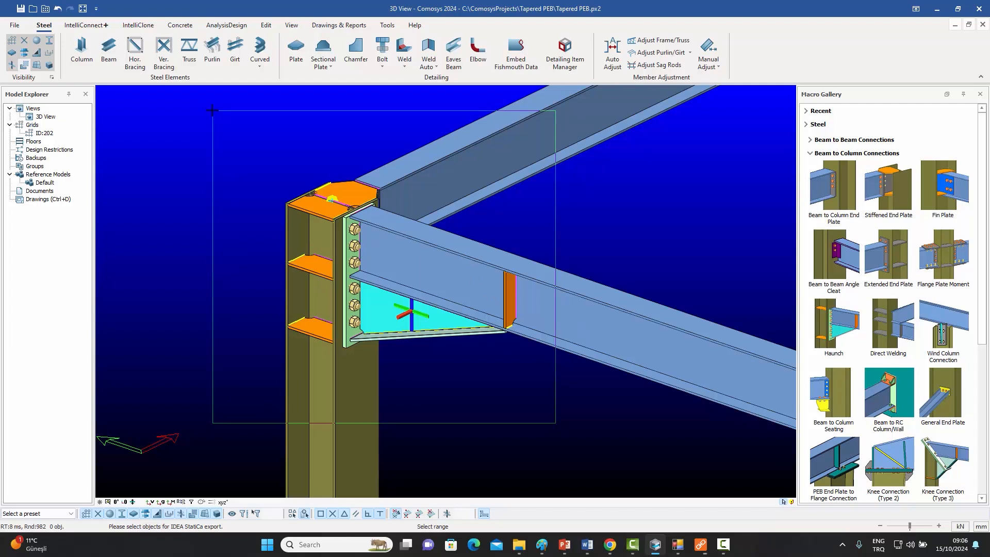
# Select the column-to-rafter knee connection objects in the model for IDEA StatiCa export.
pyautogui.moveTo(212, 110); pyautogui.dragTo(212, 109)
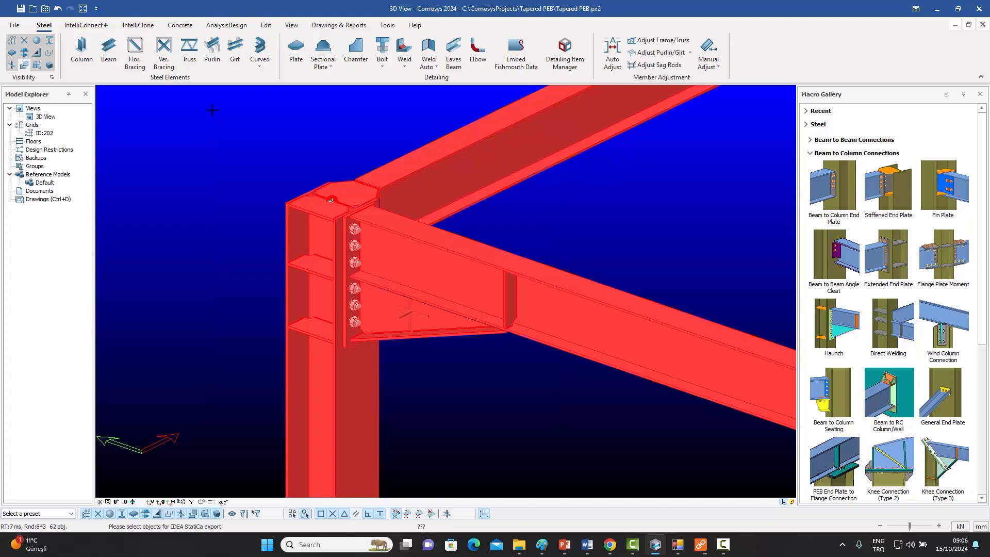
pyautogui.rightClick(212, 109)
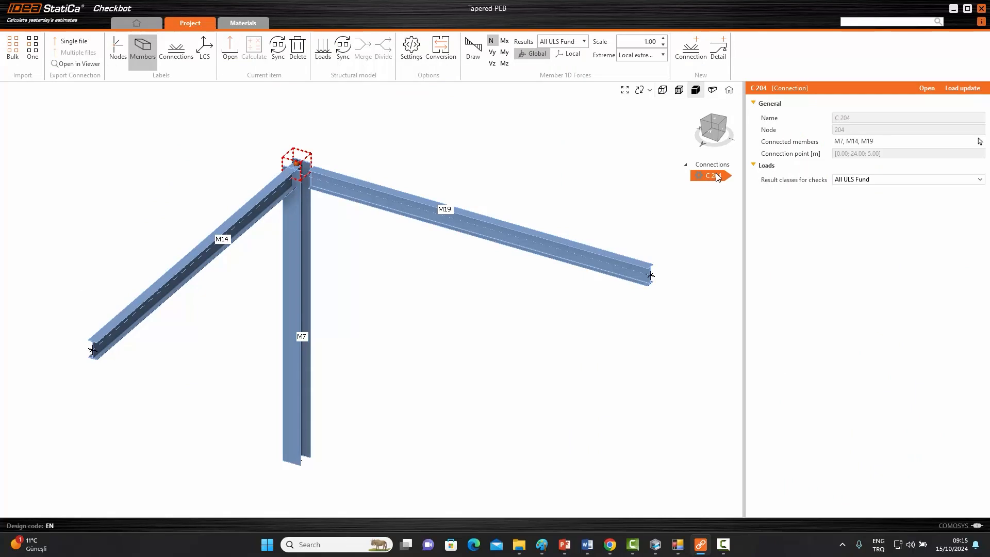
# Open connection C 204 in IDEA StatiCa Connection and examine its plates, bolts and welds.
pyautogui.click(927, 89)
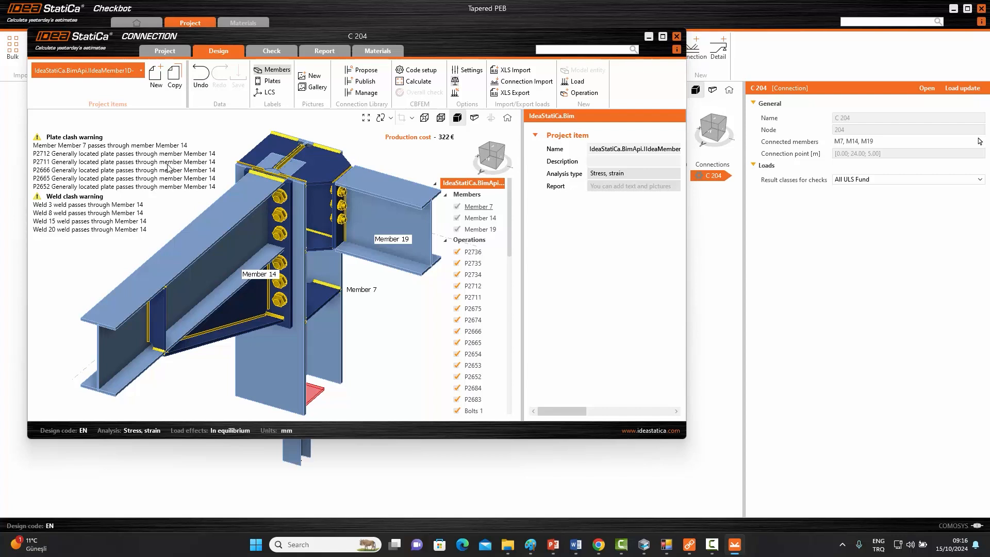
pyautogui.rightClick(374, 311)
pyautogui.click(496, 156)
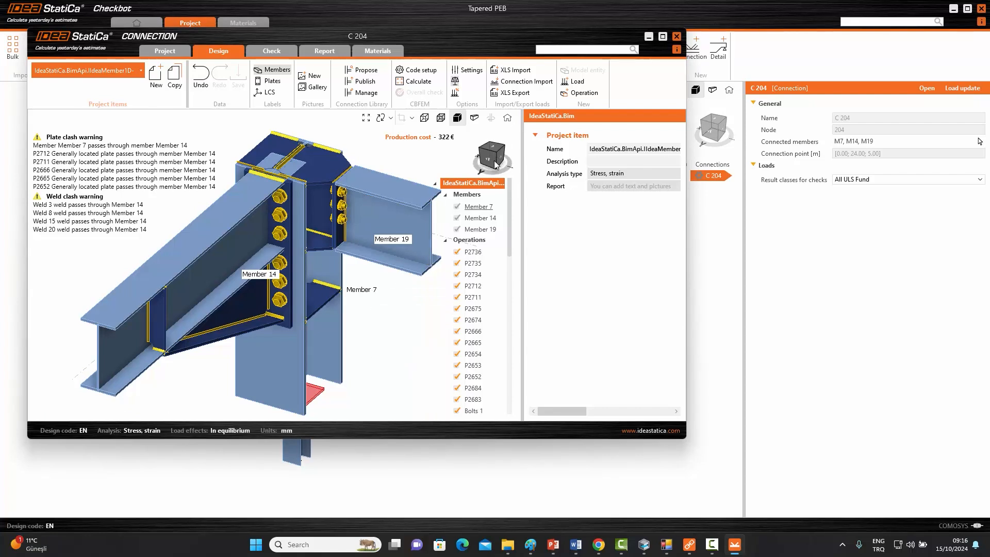
pyautogui.moveTo(488, 158)
pyautogui.mouseDown()
pyautogui.moveTo(507, 153)
pyautogui.moveTo(485, 155)
pyautogui.mouseUp()
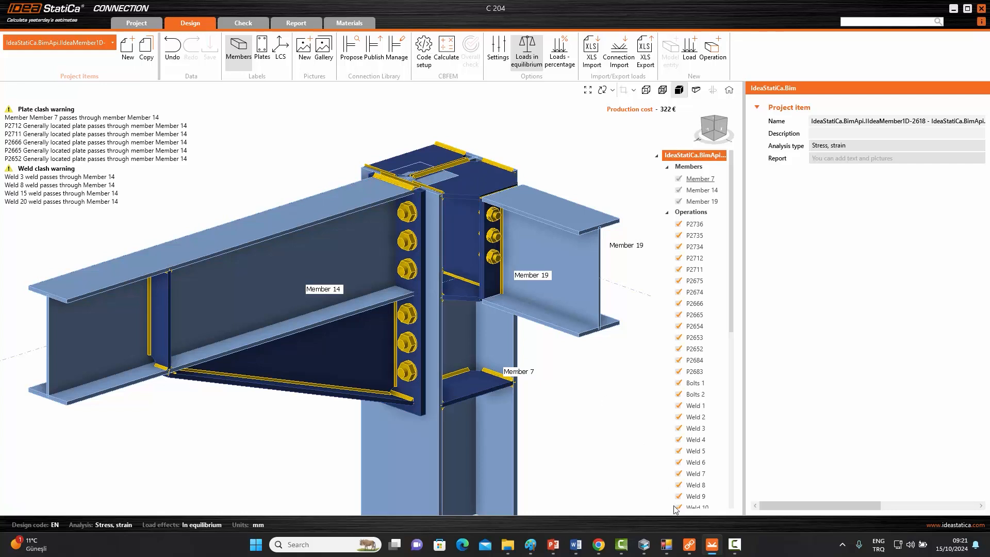
pyautogui.click(645, 545)
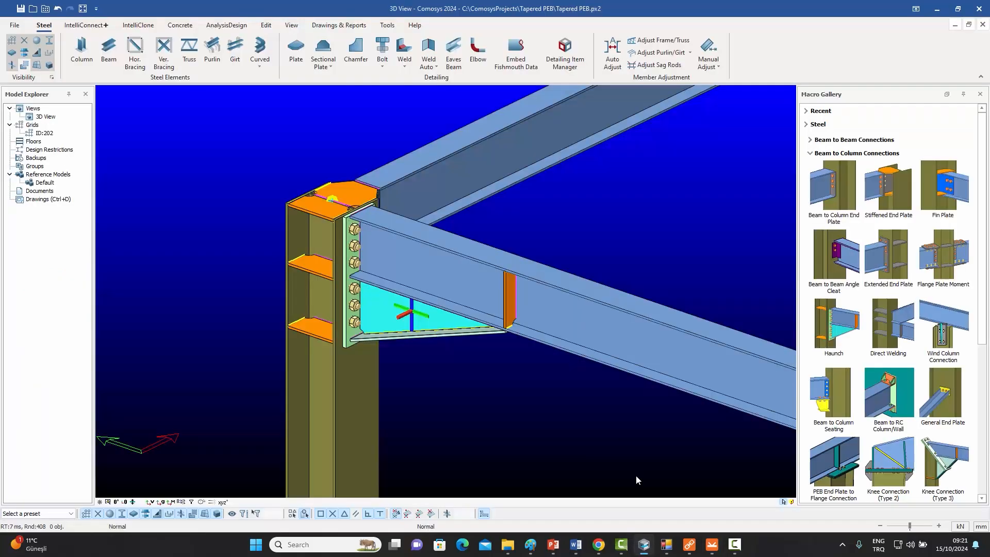
pyautogui.moveTo(572, 405); pyautogui.dragTo(225, 135)
pyautogui.click(252, 116)
pyautogui.click(23, 65)
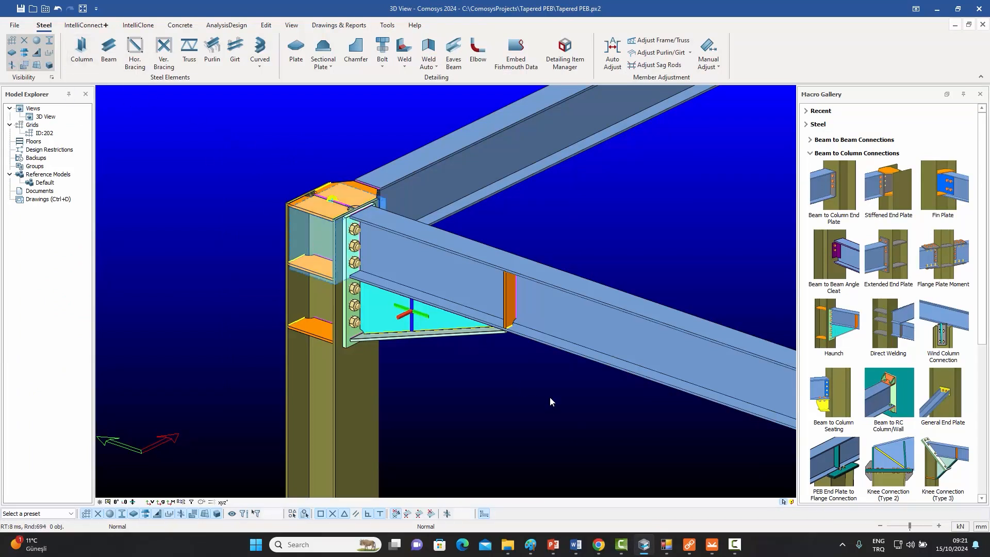
pyautogui.moveTo(548, 396); pyautogui.dragTo(221, 158)
pyautogui.click(243, 141)
pyautogui.hotkey('alt', 'Tab')
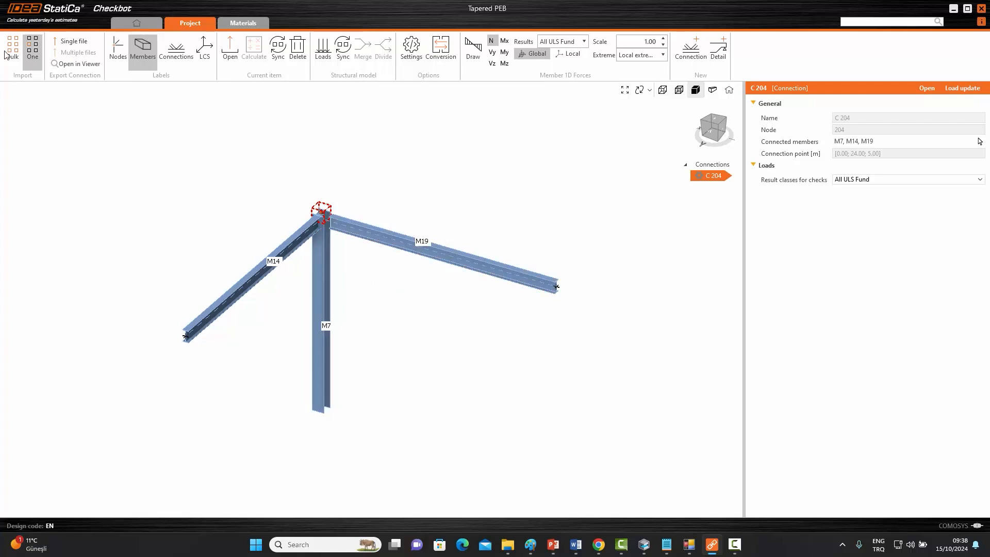
# Import a single connection into Checkbot by selecting the column base plate objects in the model.
pyautogui.click(34, 61)
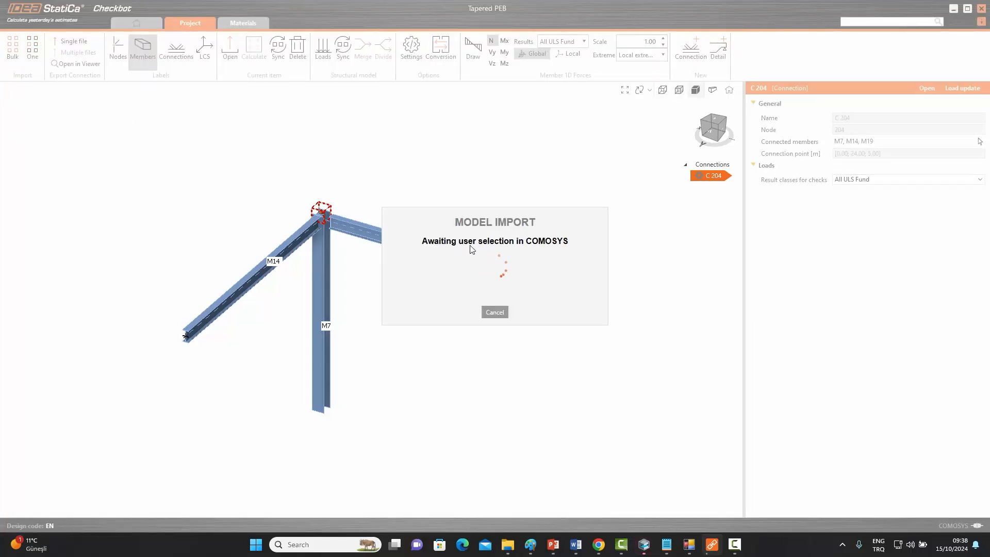
pyautogui.click(643, 544)
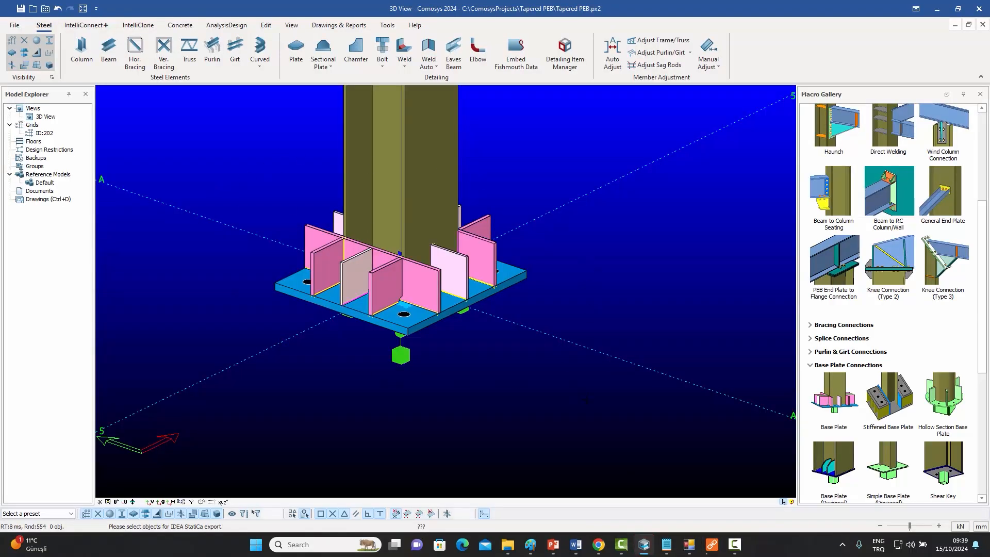
pyautogui.moveTo(604, 417); pyautogui.dragTo(207, 134)
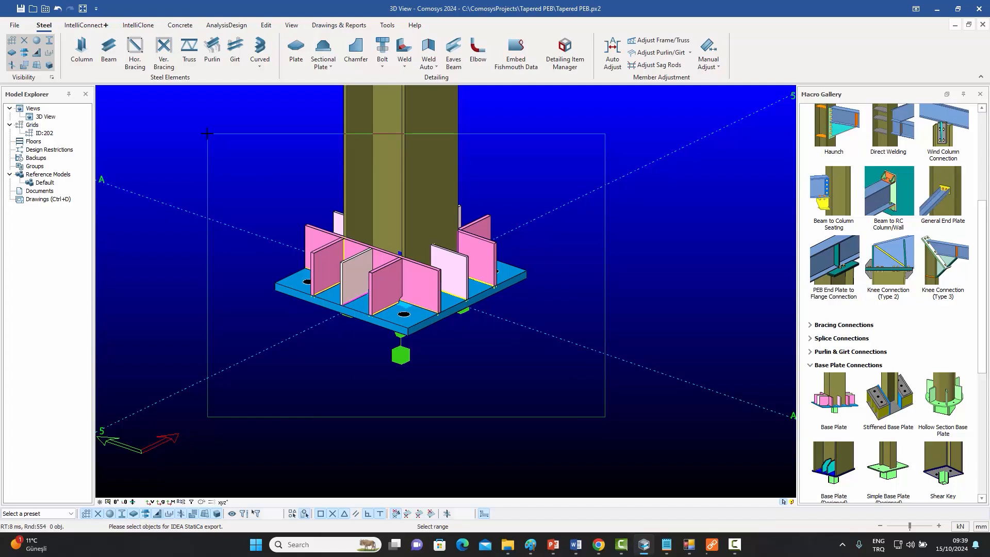
pyautogui.moveTo(207, 134); pyautogui.dragTo(207, 133)
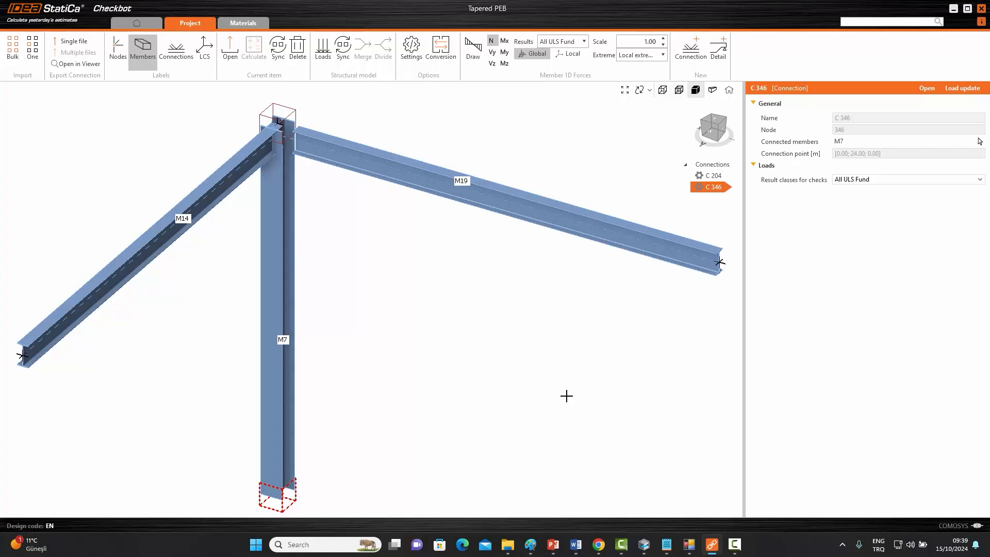
# Open connection C 346 in IDEA StatiCa Connection and examine the base plate from another angle.
pyautogui.scroll(-1, 493, 333)
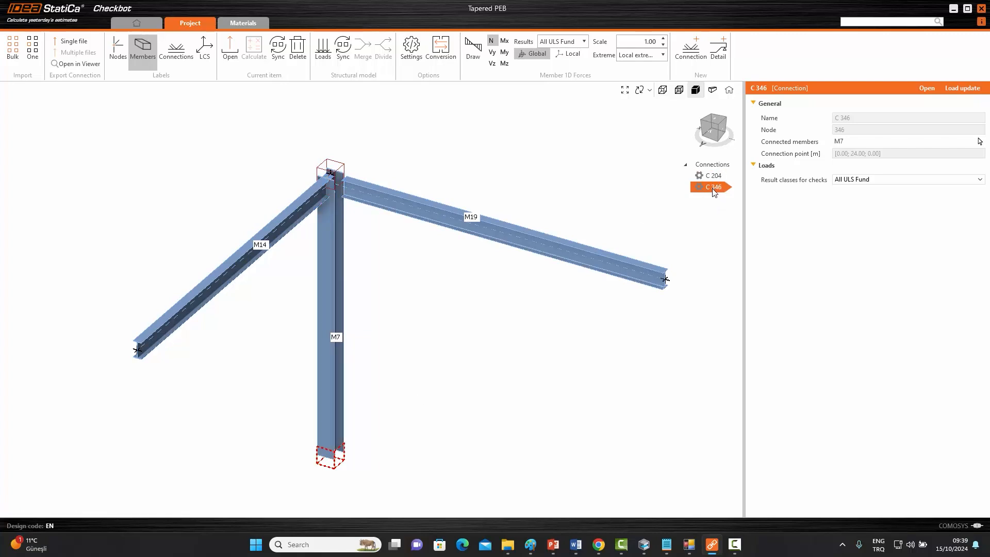
pyautogui.click(926, 88)
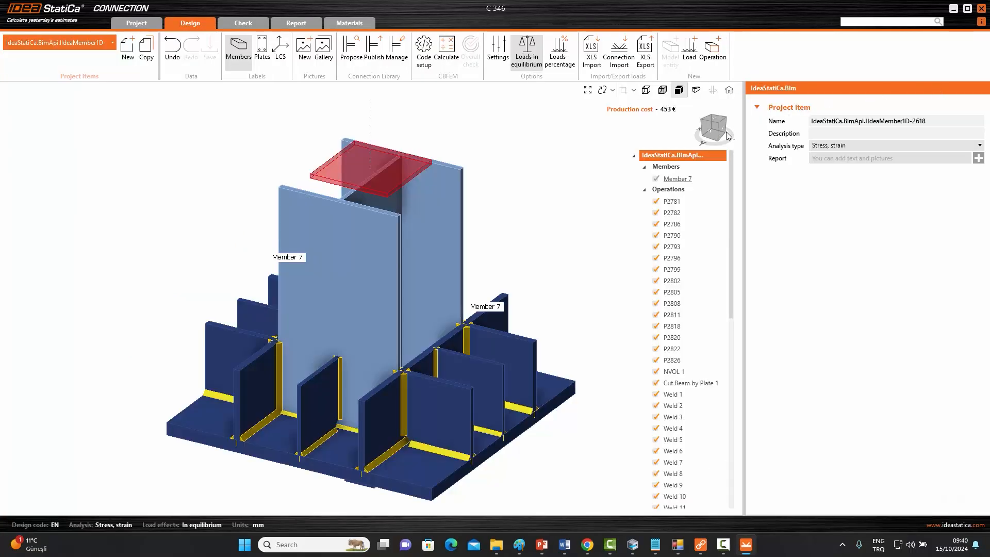
pyautogui.click(717, 135)
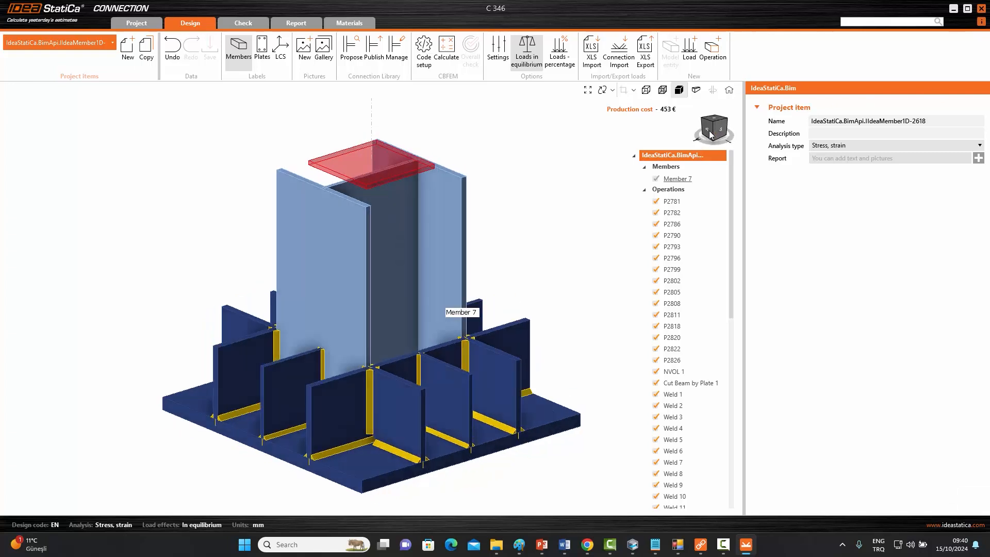
pyautogui.moveTo(727, 129)
pyautogui.mouseDown()
pyautogui.moveTo(715, 140)
pyautogui.moveTo(738, 134)
pyautogui.moveTo(717, 134)
pyautogui.mouseUp()
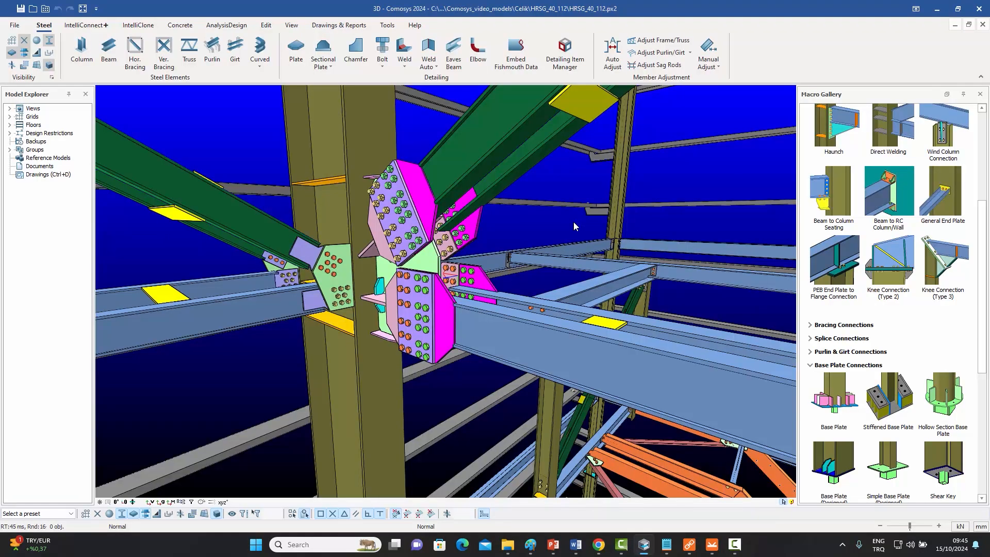
# Orbit around the bolted gusset connection in the HRSG model.
pyautogui.moveTo(471, 229); pyautogui.dragTo(330, 244, button='middle')
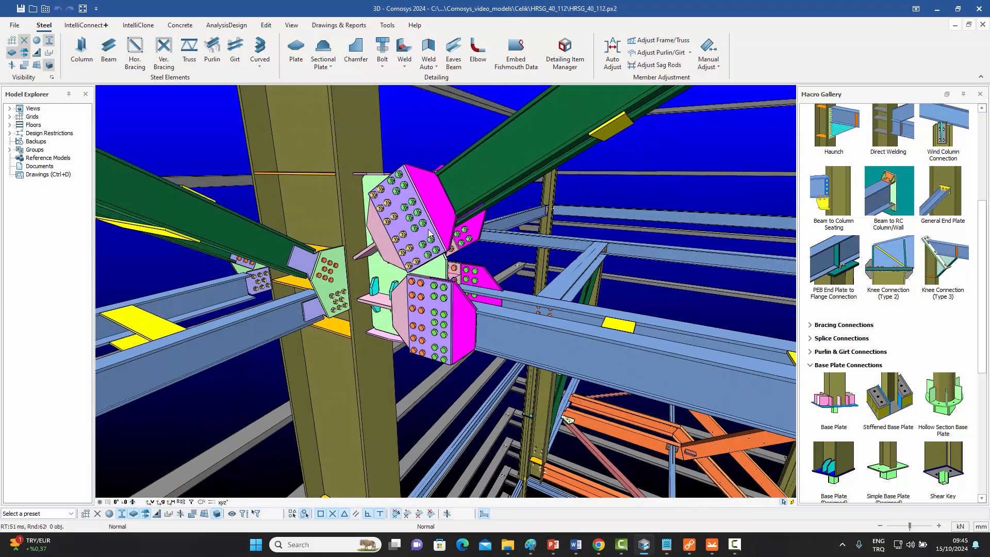
pyautogui.moveTo(412, 237); pyautogui.dragTo(325, 239, button='middle')
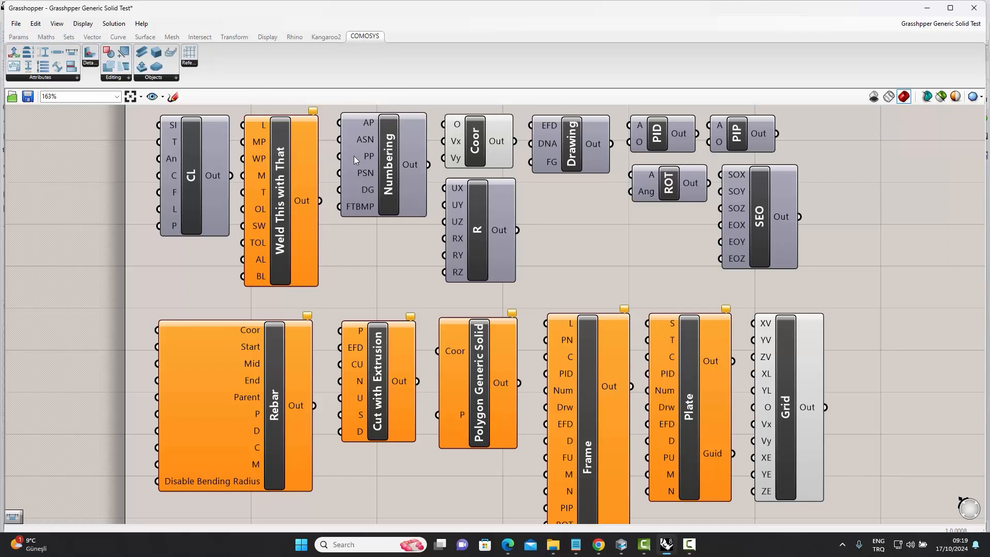
# Inspect the COMOSYS Grasshopper components such as CL, Weld This with That, R, Coor, Drawing and PIP.
pyautogui.click(217, 202)
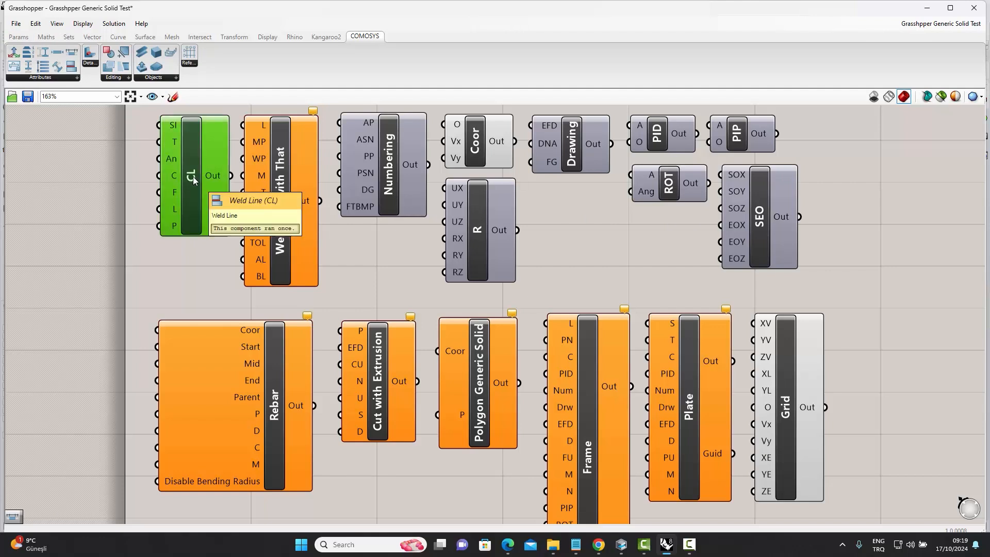
pyautogui.click(299, 191)
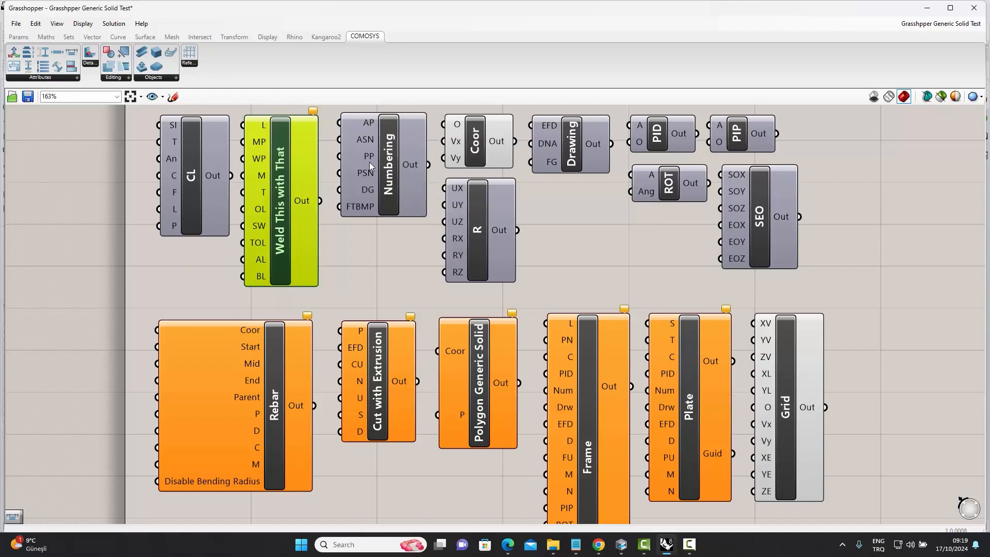
pyautogui.click(499, 199)
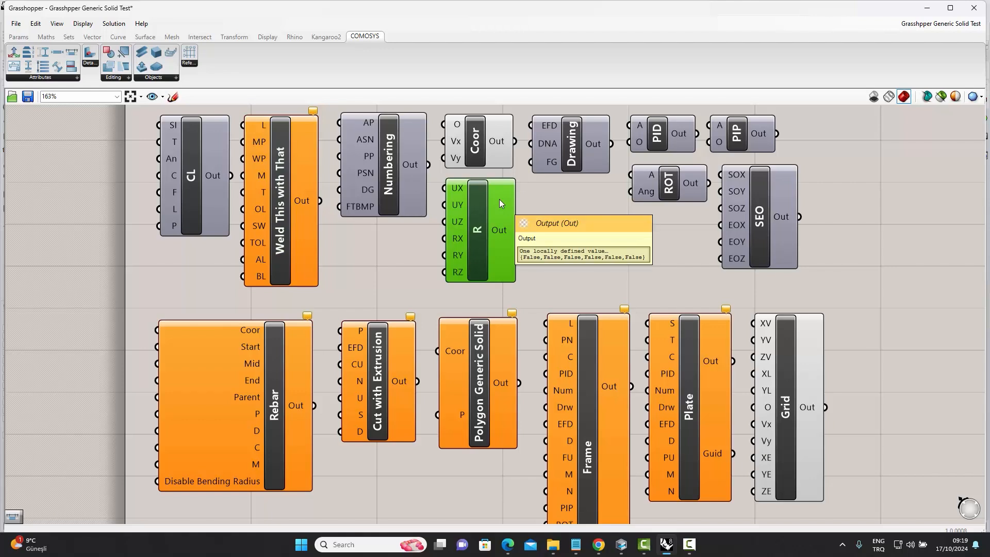
pyautogui.click(499, 153)
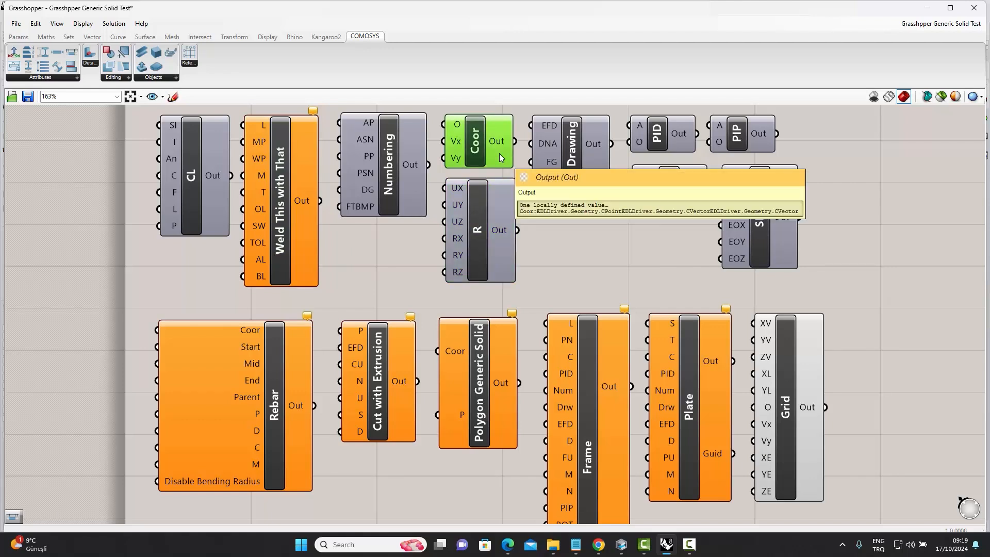
pyautogui.click(597, 158)
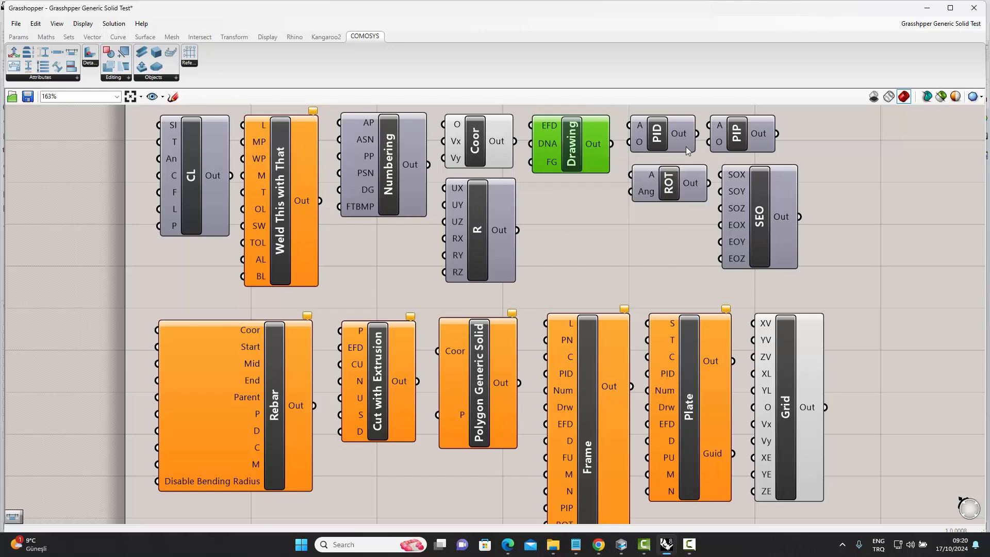
pyautogui.click(760, 147)
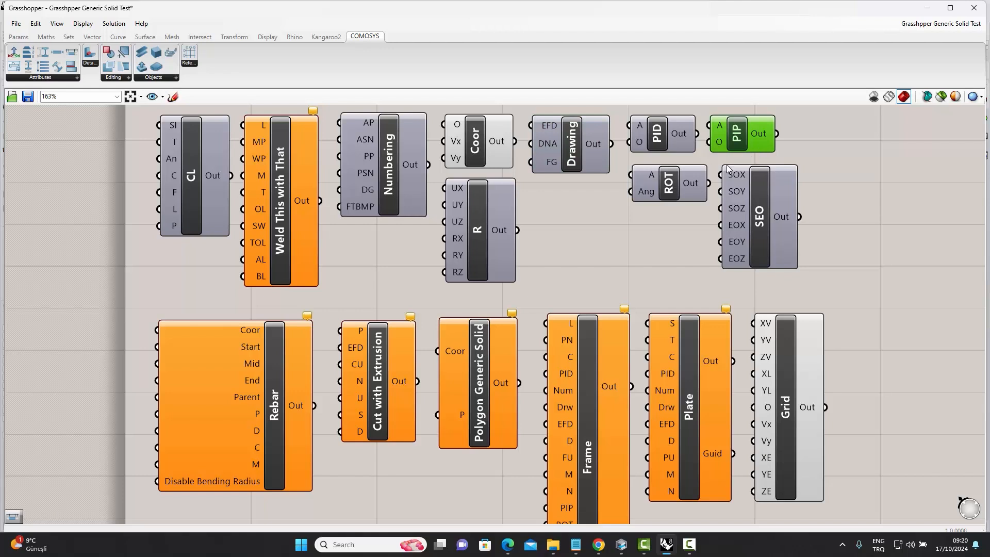
pyautogui.click(695, 194)
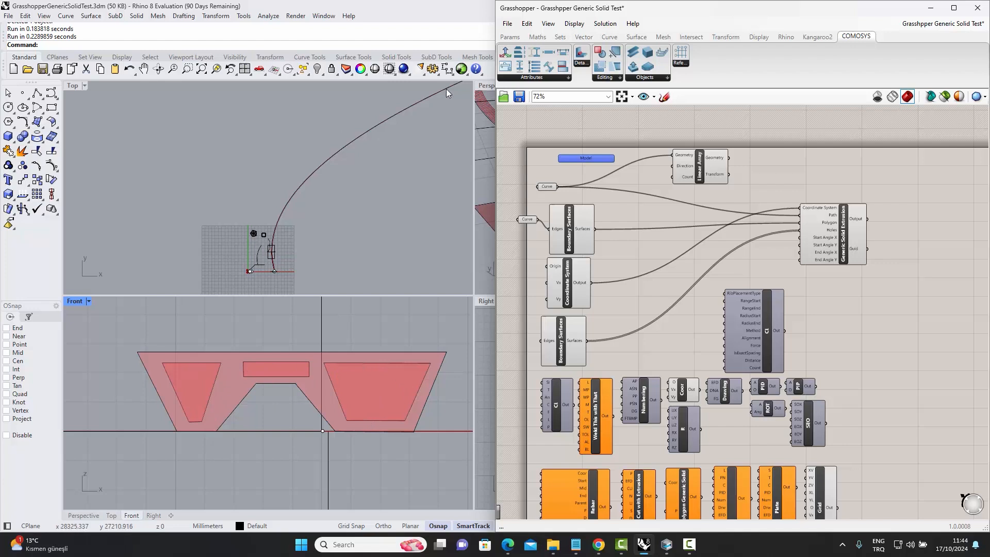
# Highlight the curve and boundary surface inputs that feed the Generic Solid Extrusion component.
pyautogui.click(546, 187)
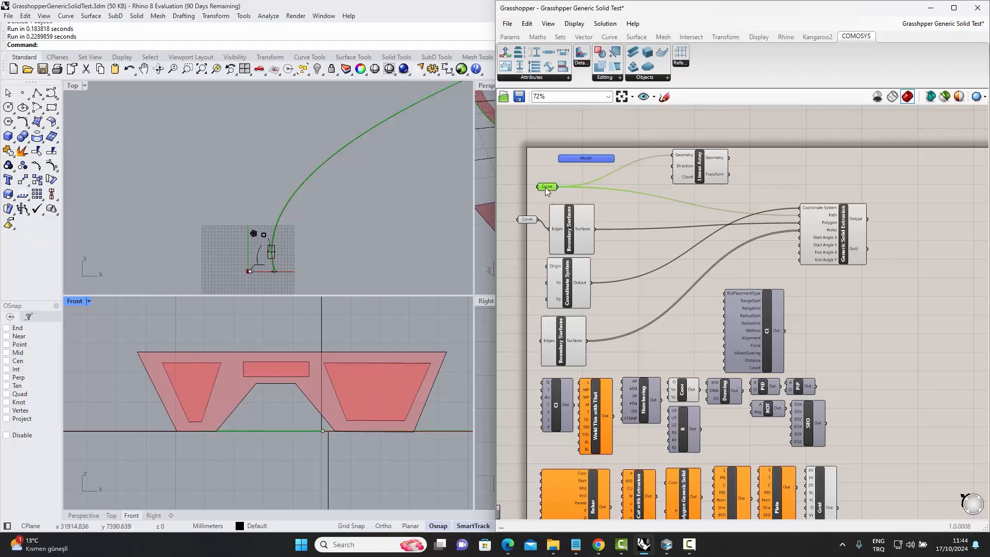
pyautogui.click(561, 216)
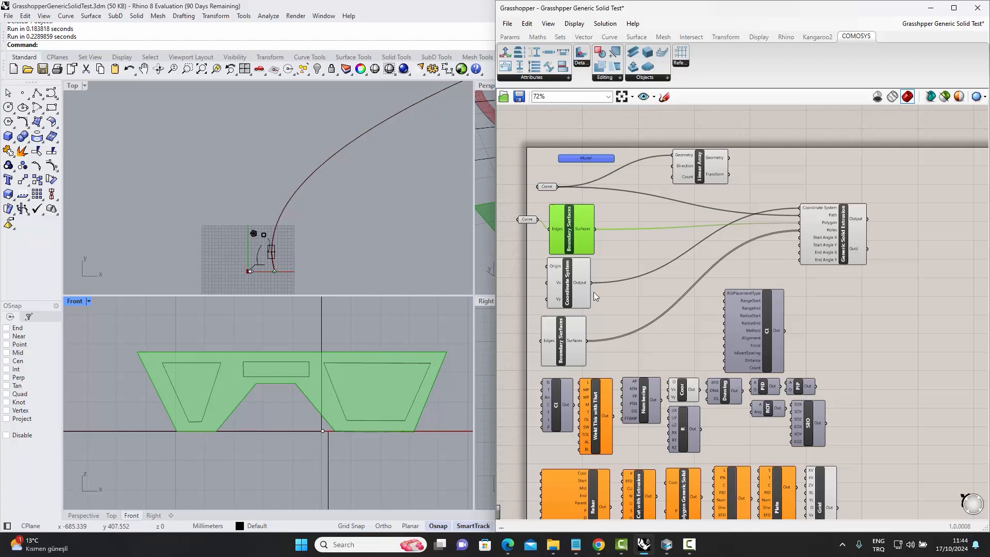
pyautogui.click(575, 336)
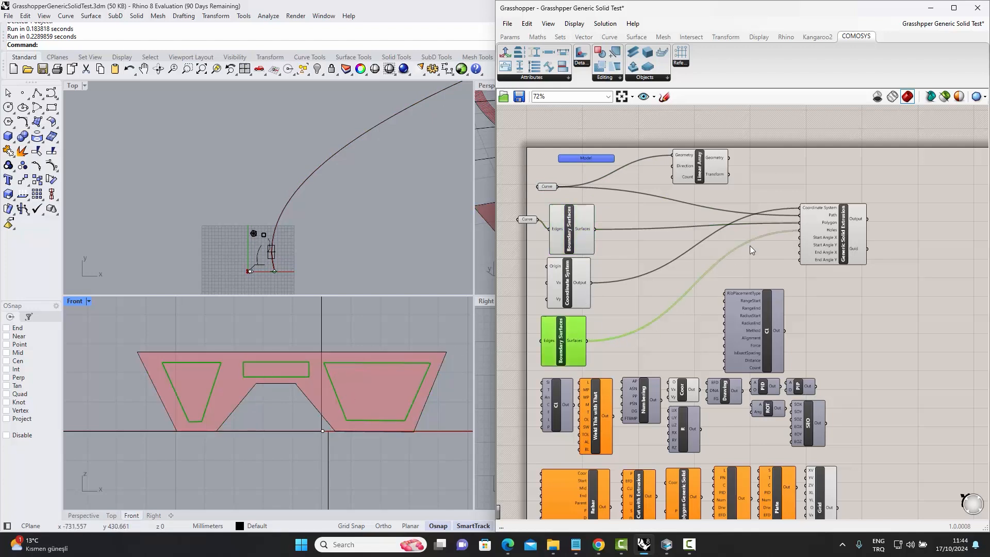
# Bake the Grasshopper Model component into Comosys.
pyautogui.scroll(5, 853, 225)
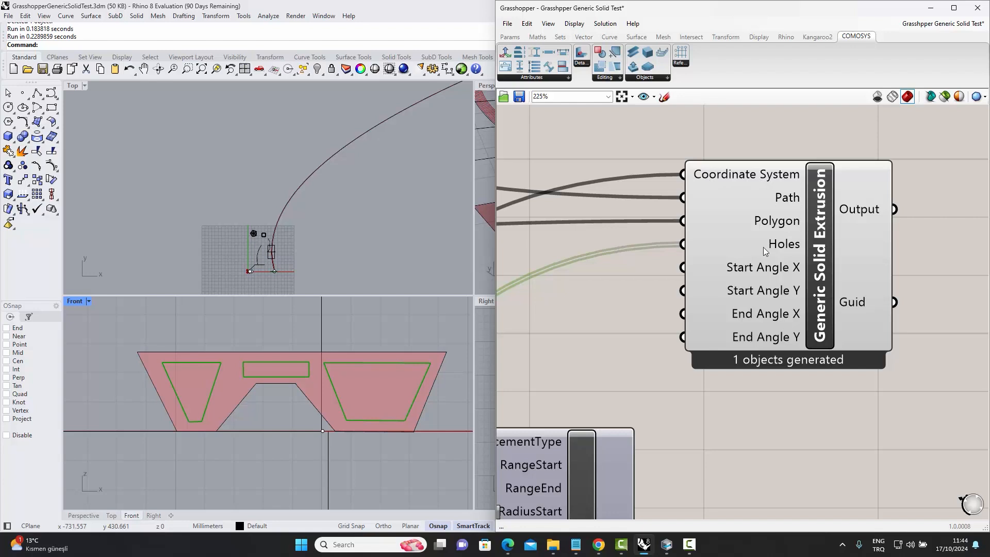
pyautogui.scroll(-5, 784, 329)
pyautogui.scroll(3, 600, 275)
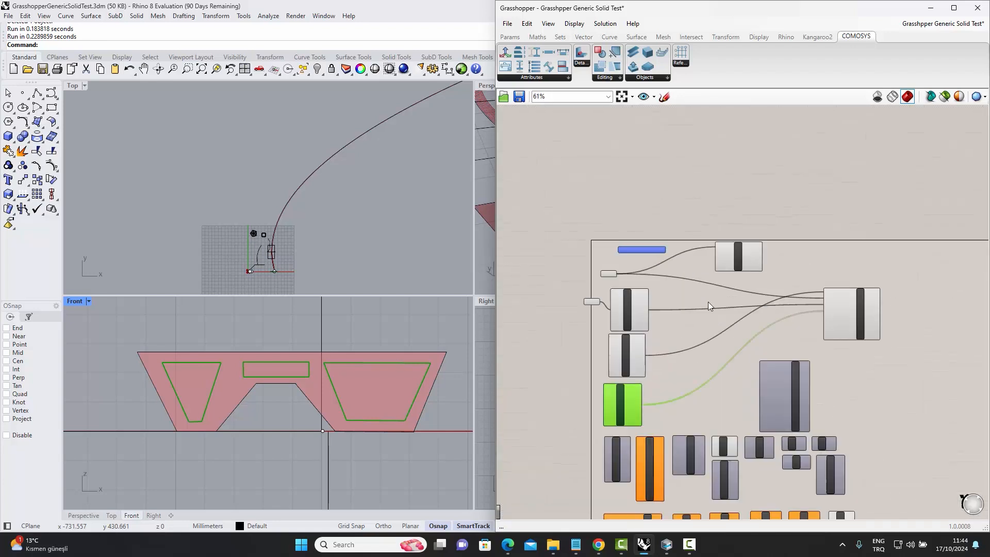
pyautogui.rightClick(617, 236)
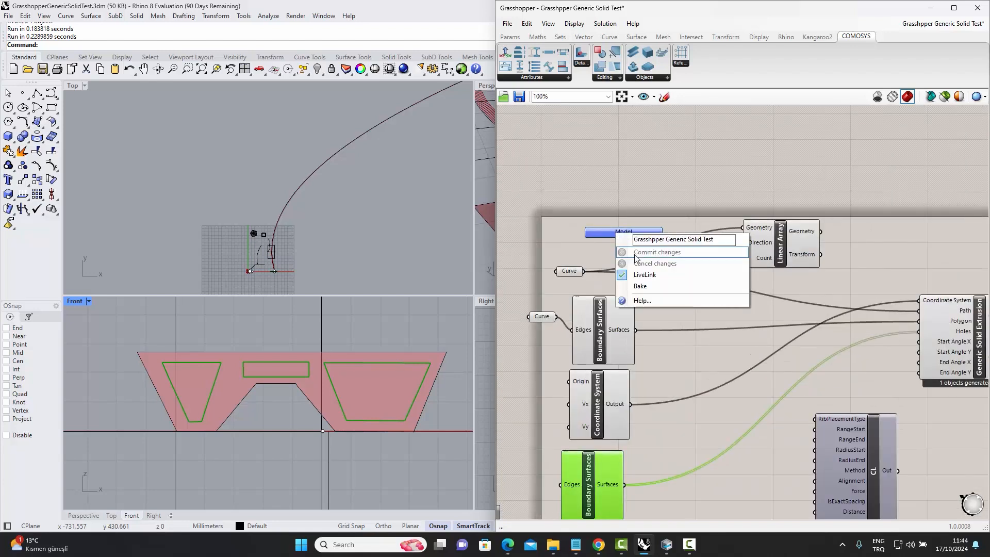
pyautogui.click(647, 286)
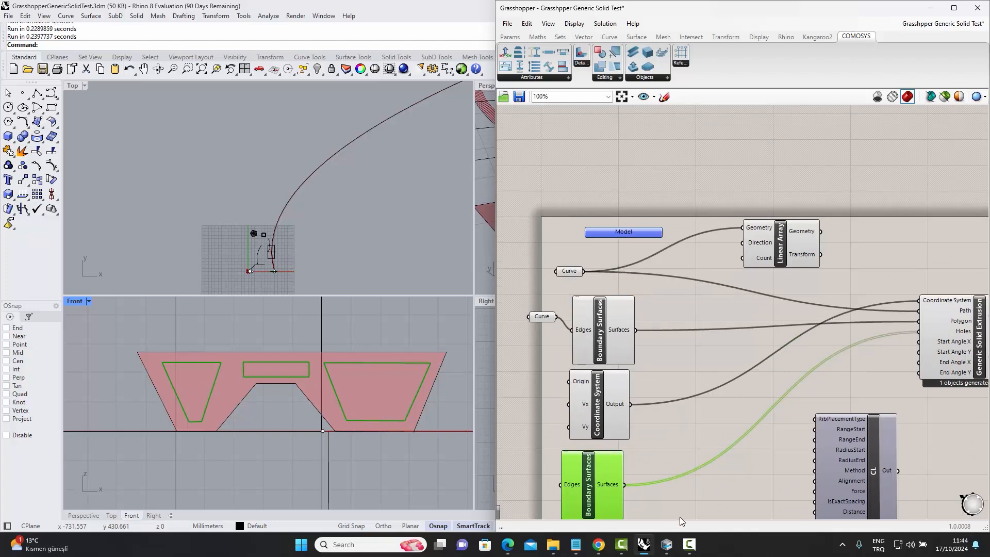
# Examine the extruded curved solid and its hollow profile in the Comosys 3D view.
pyautogui.click(667, 545)
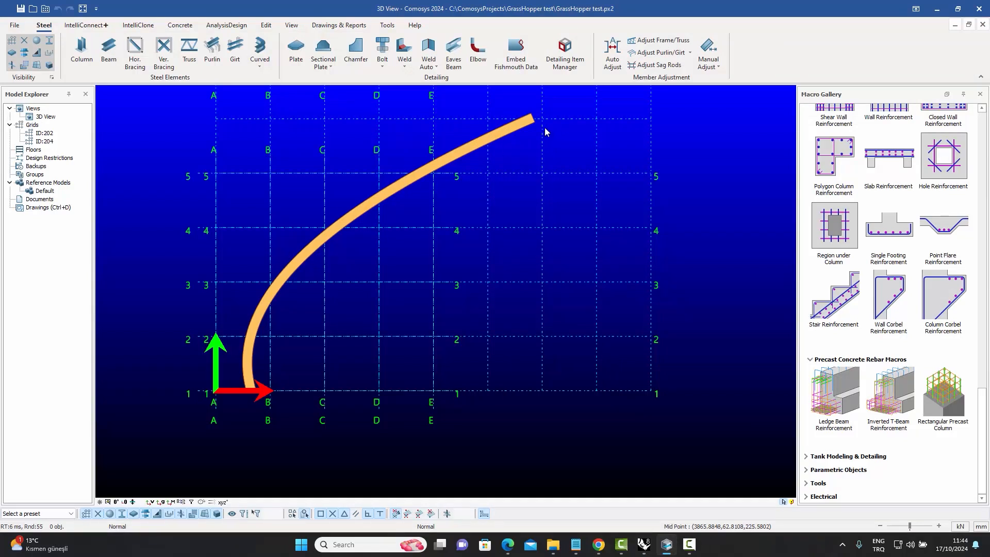
pyautogui.moveTo(452, 336); pyautogui.dragTo(380, 308, button='middle')
pyautogui.scroll(10, 379, 308)
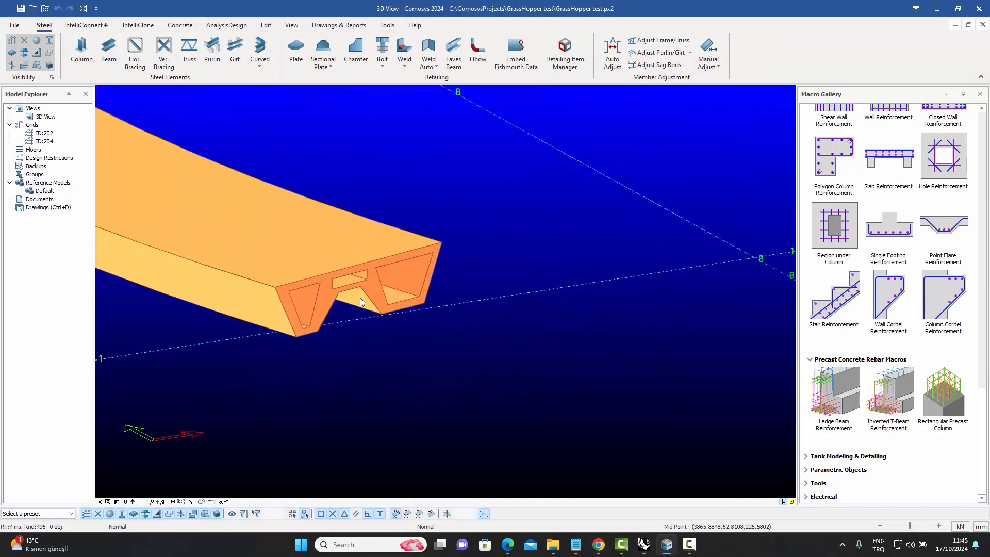
pyautogui.scroll(3, 384, 294)
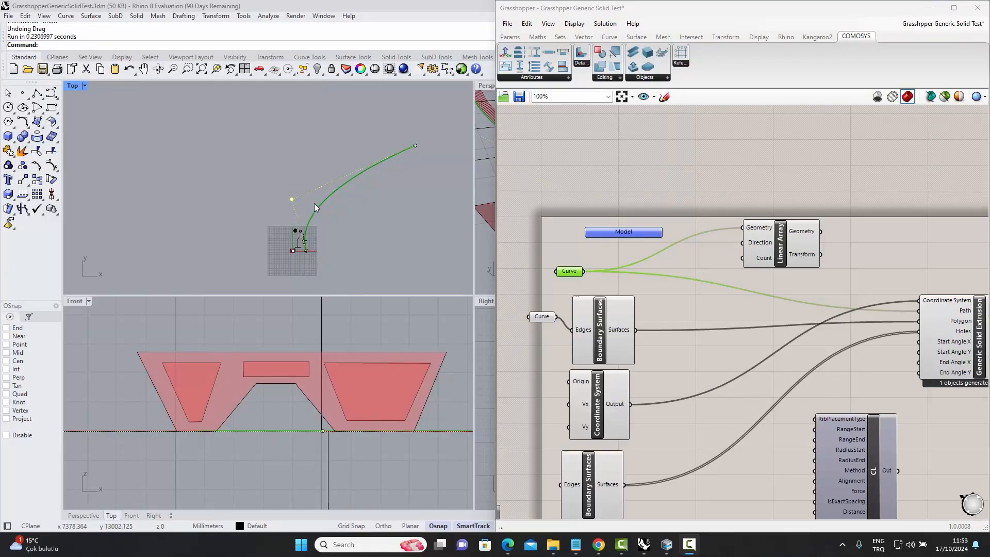
# Reshape the path curve in Rhino by moving one of its control points.
pyautogui.moveTo(292, 200); pyautogui.dragTo(266, 109)
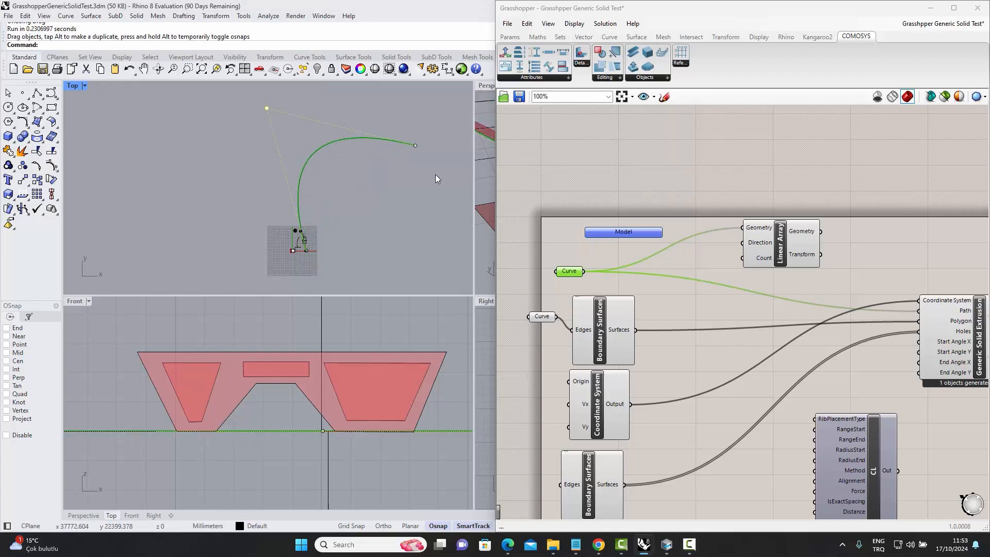
# Drag the path curve's end point further out, then shift the rectangular and right trapezoidal hole curves slightly left.
pyautogui.moveTo(416, 146); pyautogui.dragTo(432, 215)
pyautogui.click(290, 375)
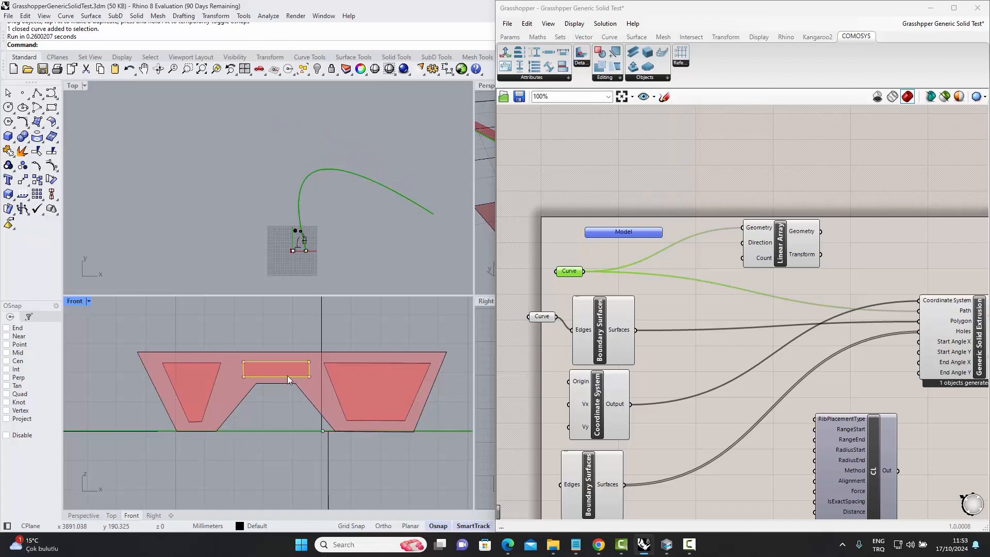
pyautogui.moveTo(279, 377); pyautogui.dragTo(263, 377)
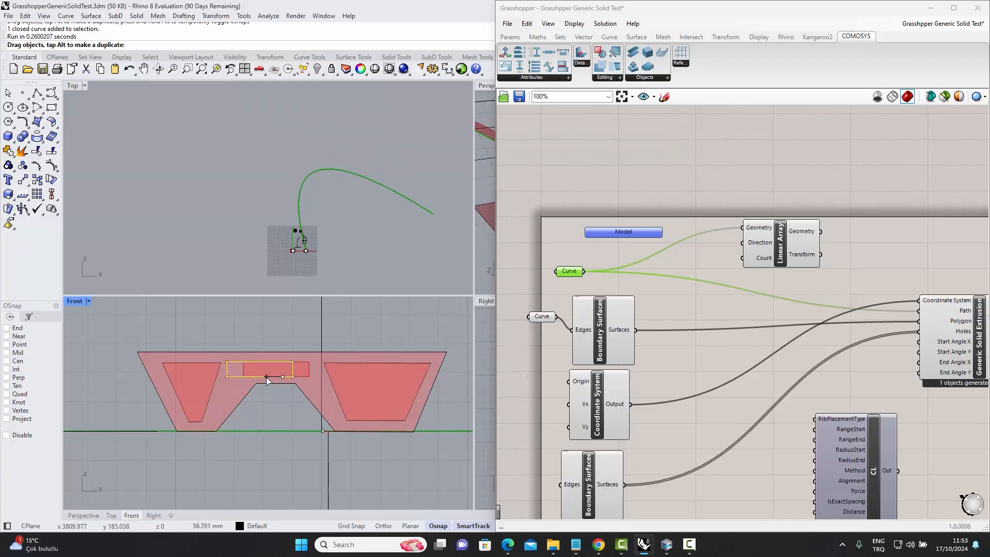
pyautogui.click(330, 379)
pyautogui.moveTo(332, 381); pyautogui.dragTo(317, 382)
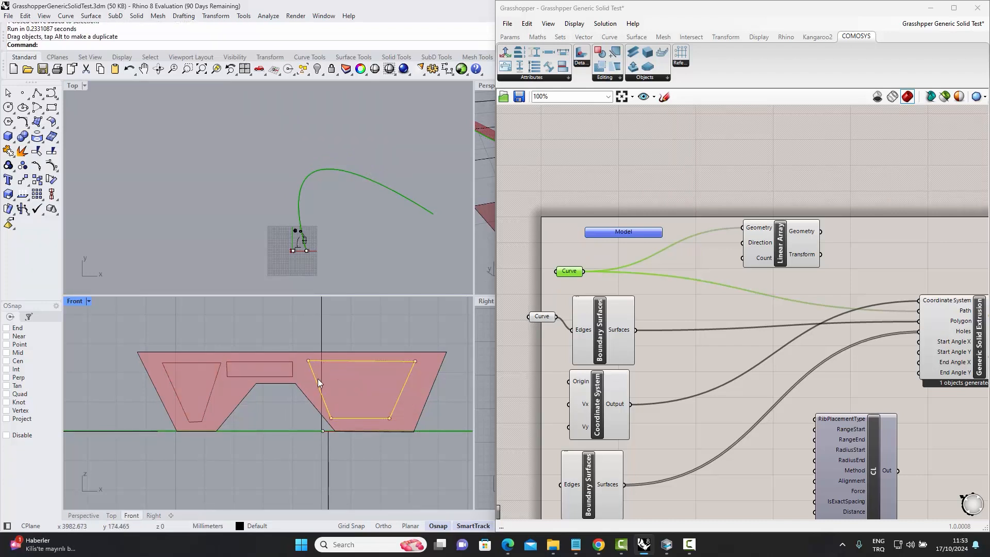
# Bake the Grasshopper Model component again and switch to Comosys.
pyautogui.click(622, 233)
pyautogui.rightClick(620, 233)
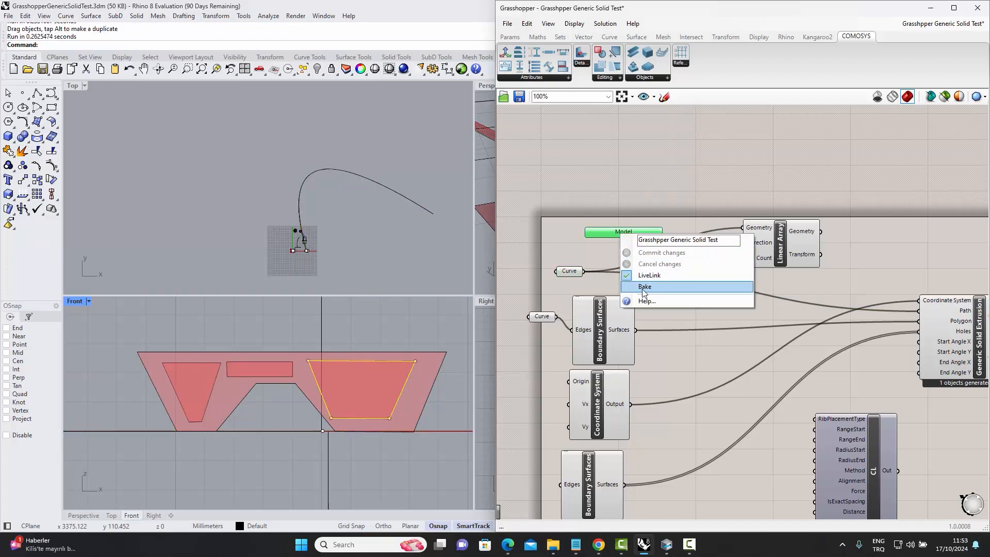
pyautogui.click(639, 289)
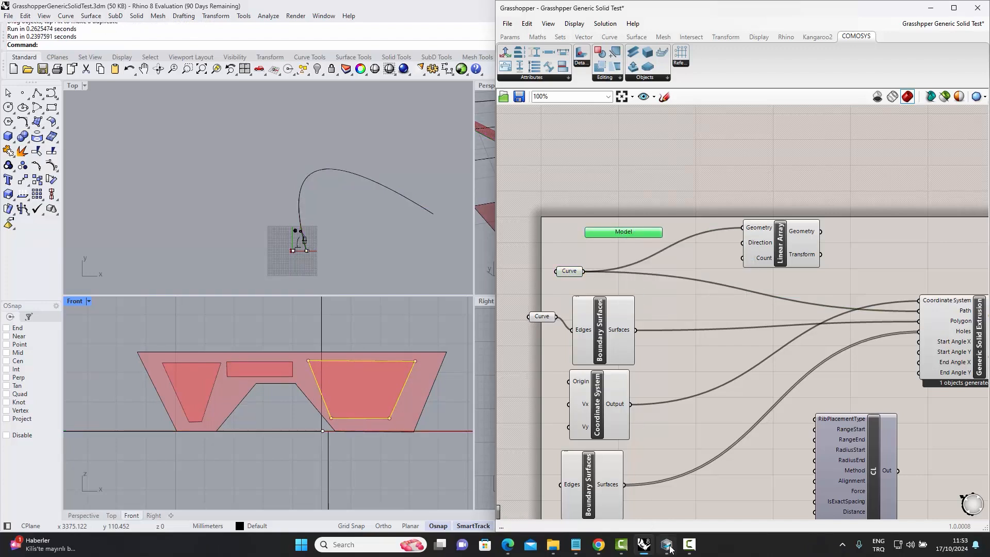
pyautogui.click(667, 544)
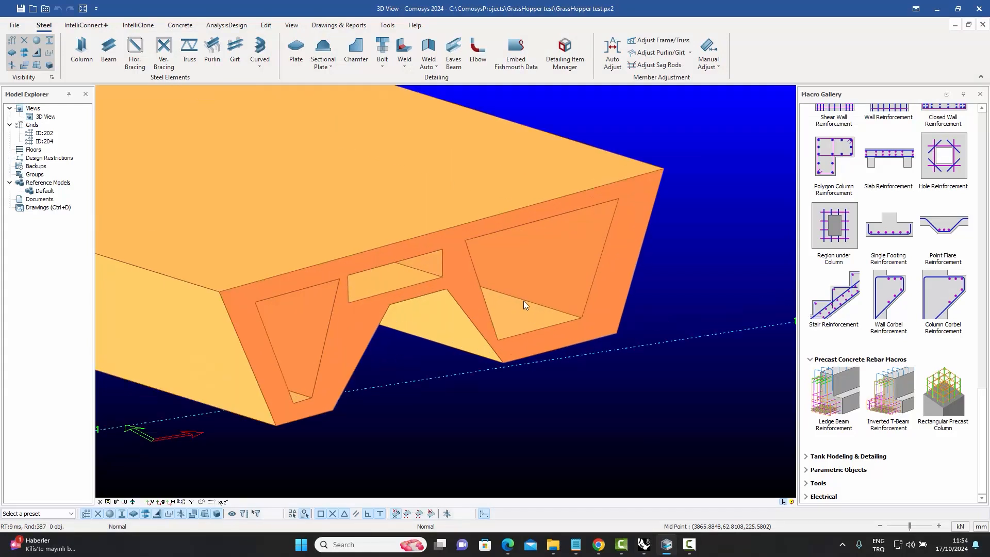
# Examine the updated curved solid and its repositioned holes in the Comosys 3D view.
pyautogui.scroll(-8, 523, 302)
pyautogui.scroll(-5, 522, 306)
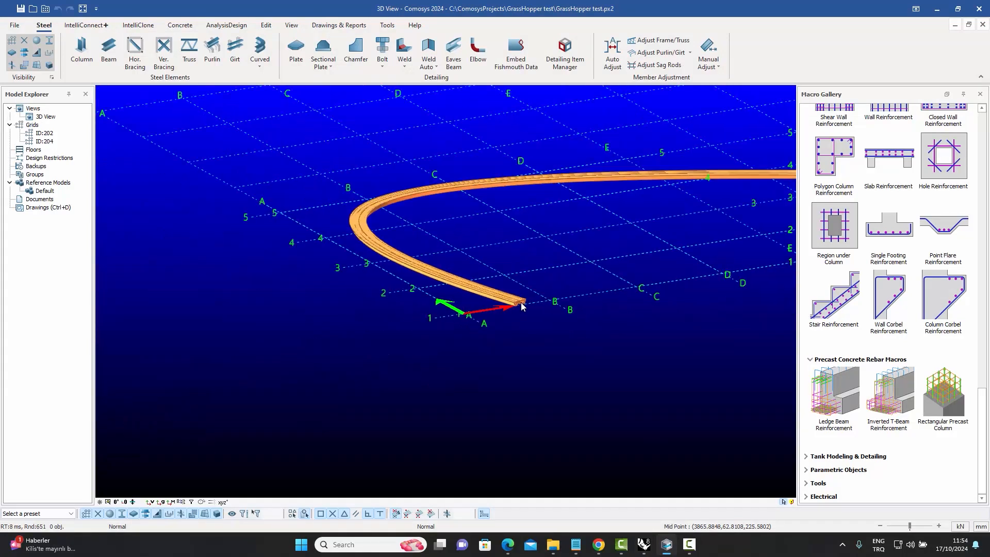
pyautogui.scroll(-3, 412, 247)
pyautogui.moveTo(473, 278); pyautogui.dragTo(413, 292, button='middle')
pyautogui.scroll(6, 441, 262)
pyautogui.scroll(4, 445, 241)
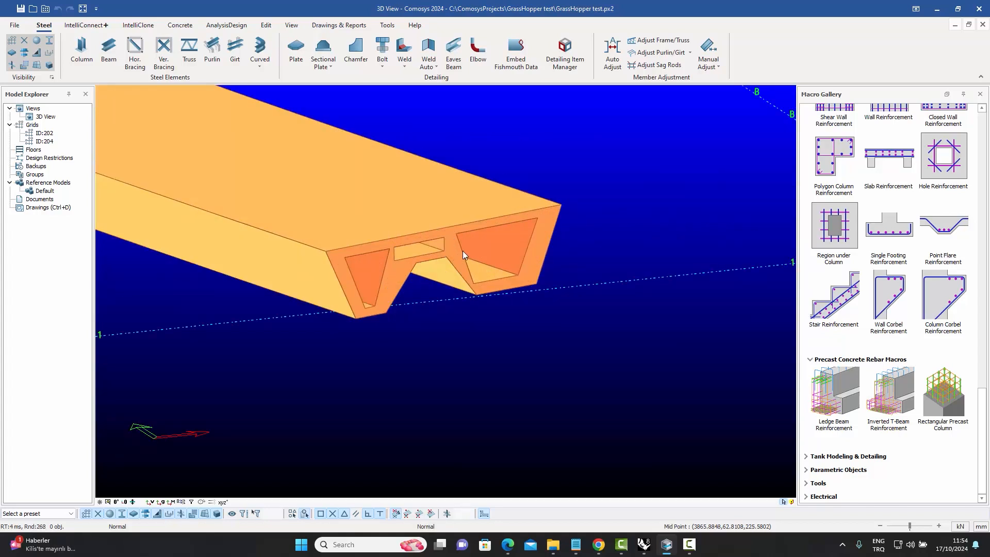
pyautogui.scroll(1, 465, 251)
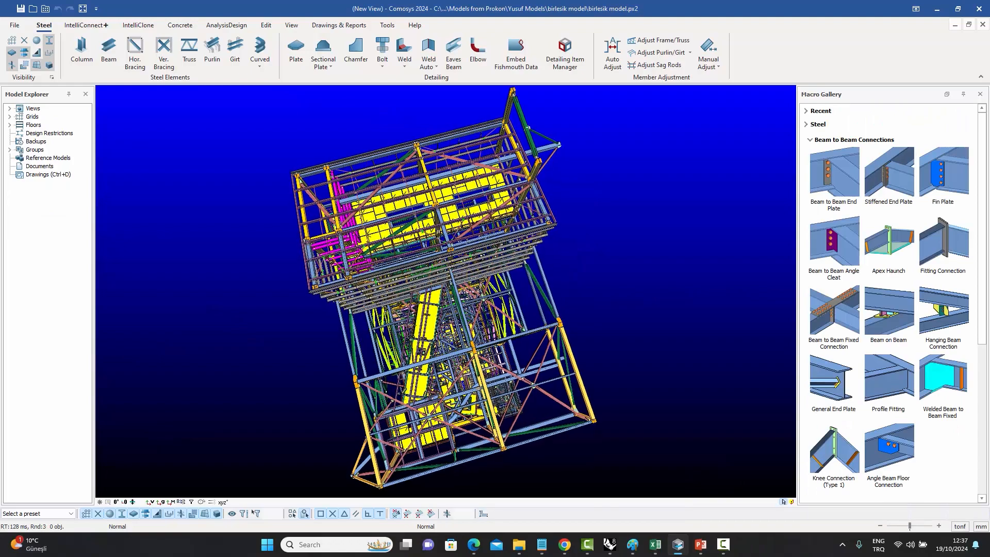
# Zoom through the large steel structure model in the 3D view to inspect its members.
pyautogui.scroll(5, 446, 325)
pyautogui.scroll(5, 436, 312)
pyautogui.scroll(5, 438, 309)
pyautogui.scroll(5, 439, 309)
pyautogui.scroll(5, 438, 309)
pyautogui.scroll(5, 438, 309)
pyautogui.scroll(5, 445, 291)
pyautogui.scroll(5, 443, 310)
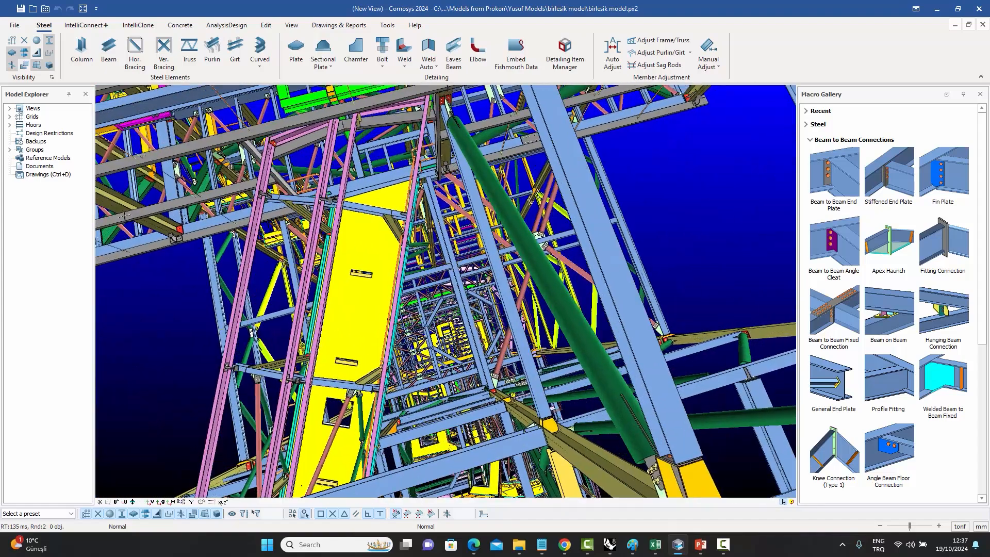
pyautogui.scroll(5, 444, 309)
pyautogui.scroll(5, 446, 292)
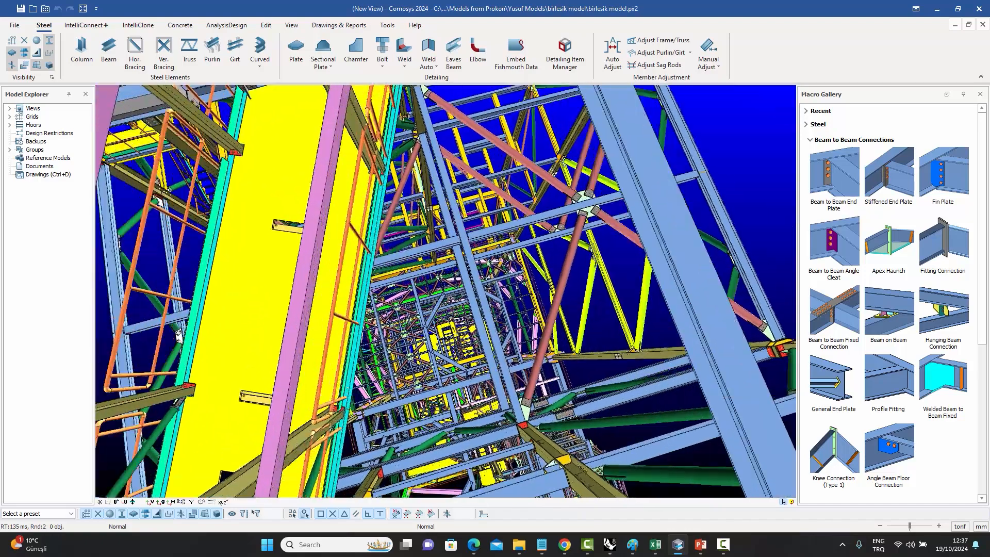
pyautogui.scroll(5, 446, 292)
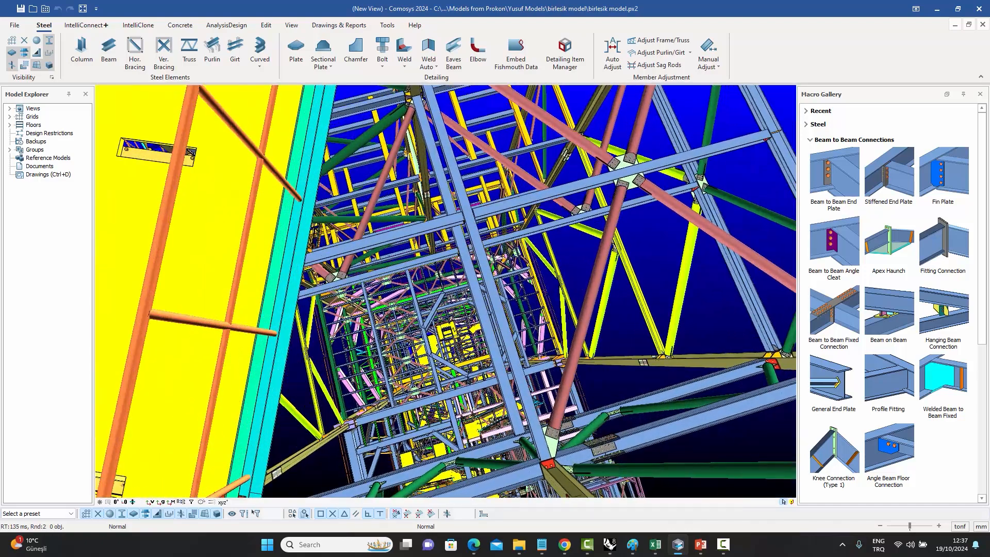
pyautogui.scroll(5, 445, 291)
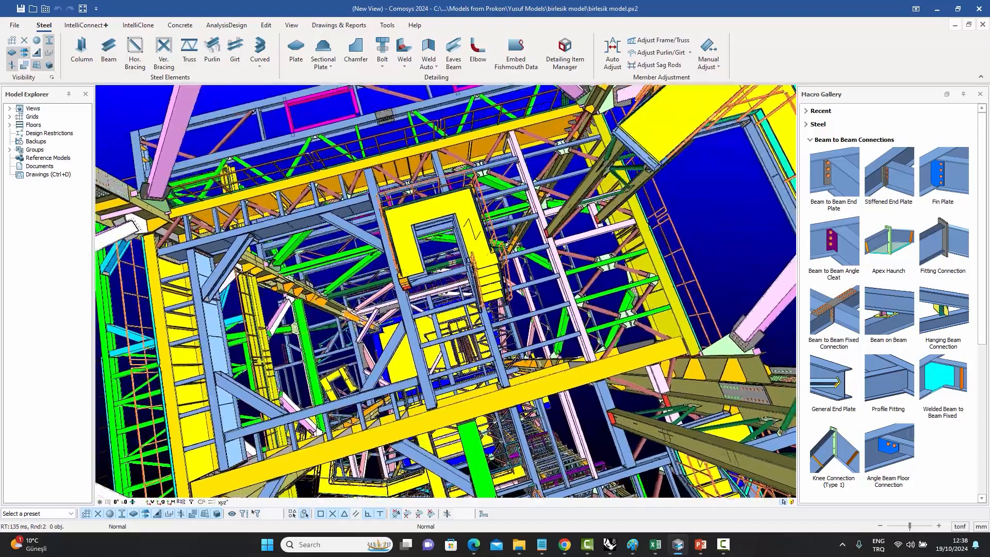
pyautogui.scroll(1, 445, 291)
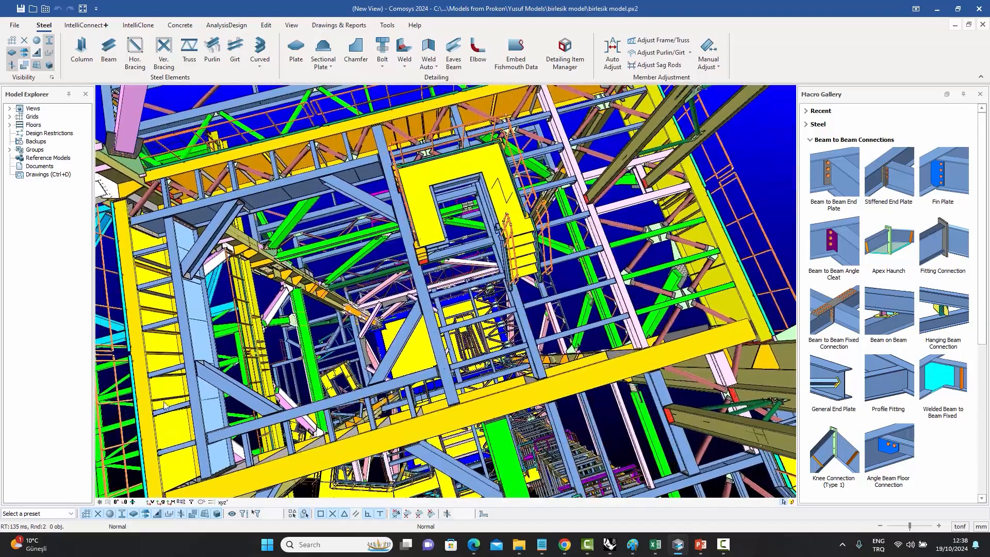